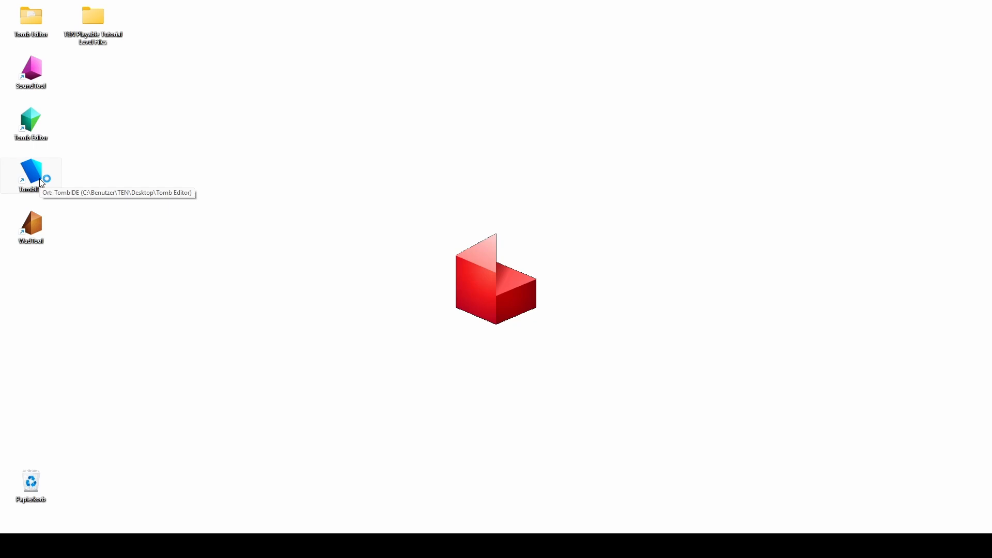
Step: Open the Playable Tutorial Level project in TombIDE and launch its Level1 in Tomb Editor
{"action": "double_click", "coordinate": [400, 215]}
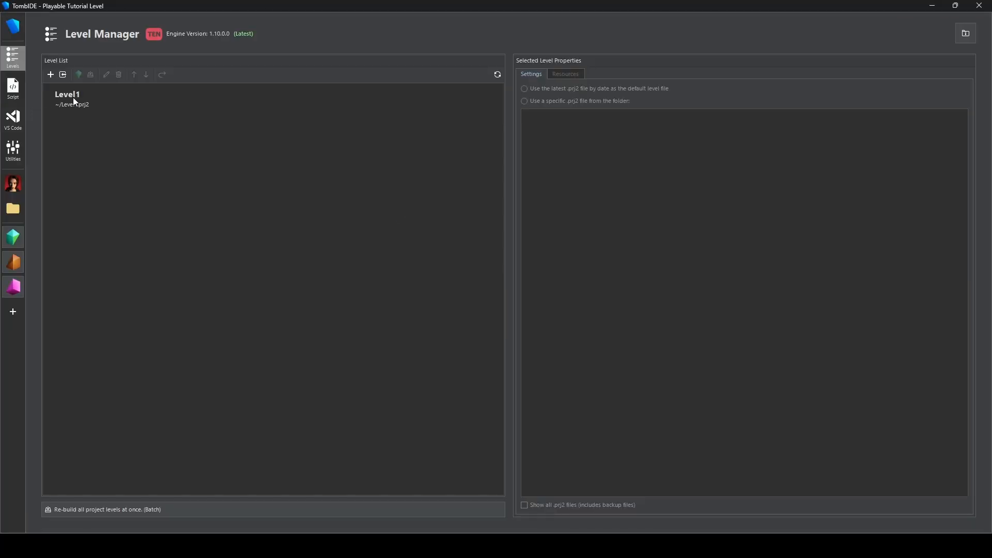
{"action": "left_click", "coordinate": [74, 99]}
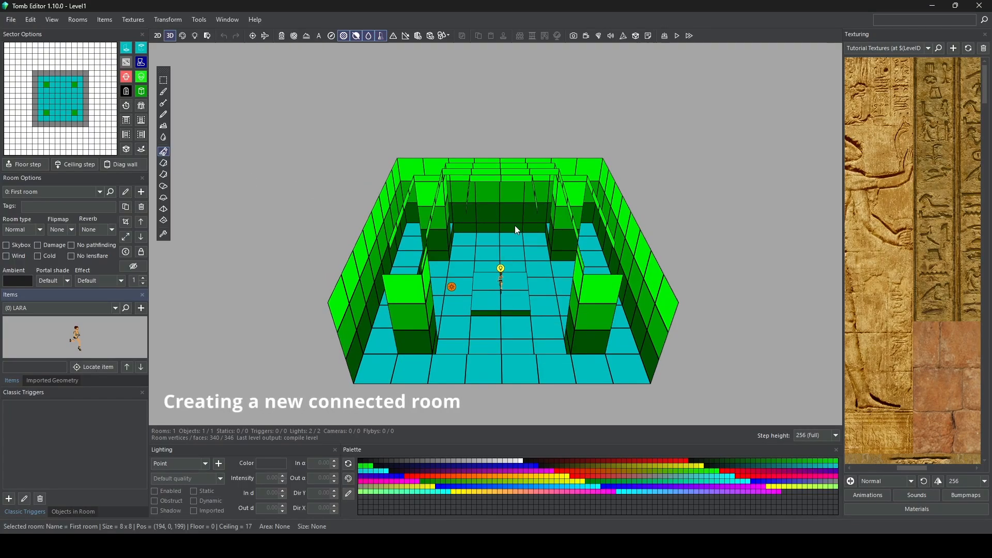
Step: Enable drawing of all rooms in the 3D view
{"action": "mouse_move", "coordinate": [515, 226]}
{"action": "middle_mouse_down"}
{"action": "mouse_move", "coordinate": [511, 239]}
{"action": "mouse_move", "coordinate": [514, 213]}
{"action": "middle_mouse_up"}
{"action": "scroll", "coordinate": [514, 213], "scroll_direction": "up", "scroll_amount": 6}
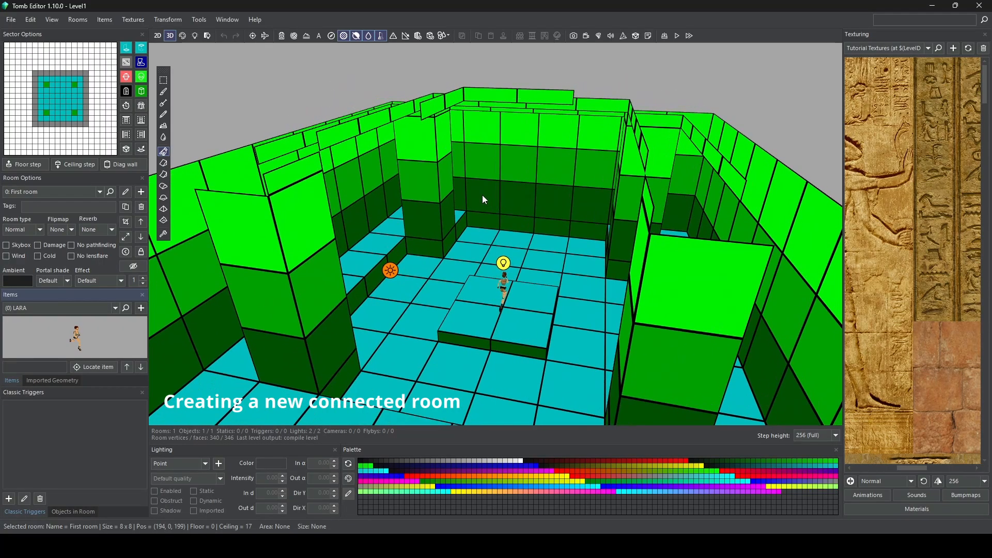
{"action": "right_click_drag", "start_coordinate": [483, 198], "coordinate": [519, 224]}
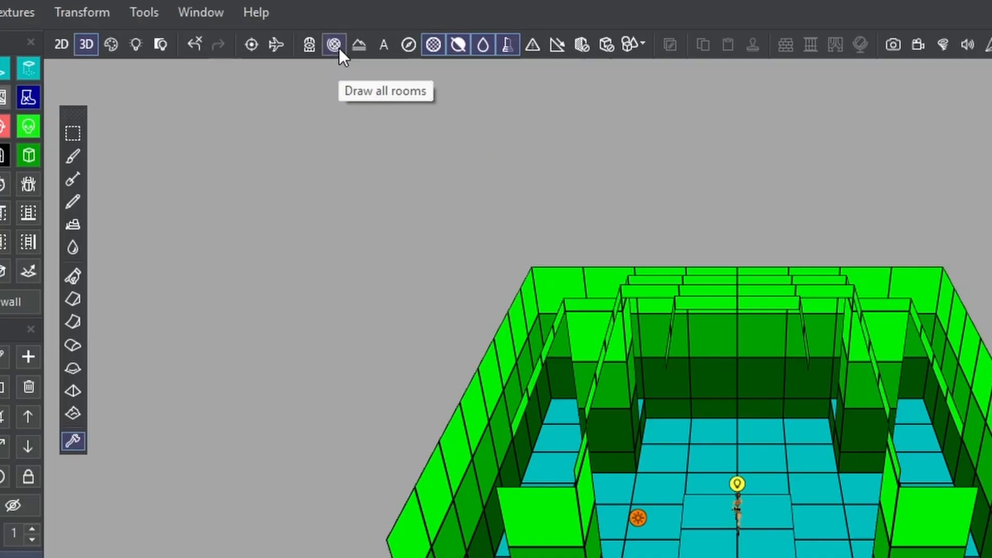
{"action": "left_click", "coordinate": [333, 45]}
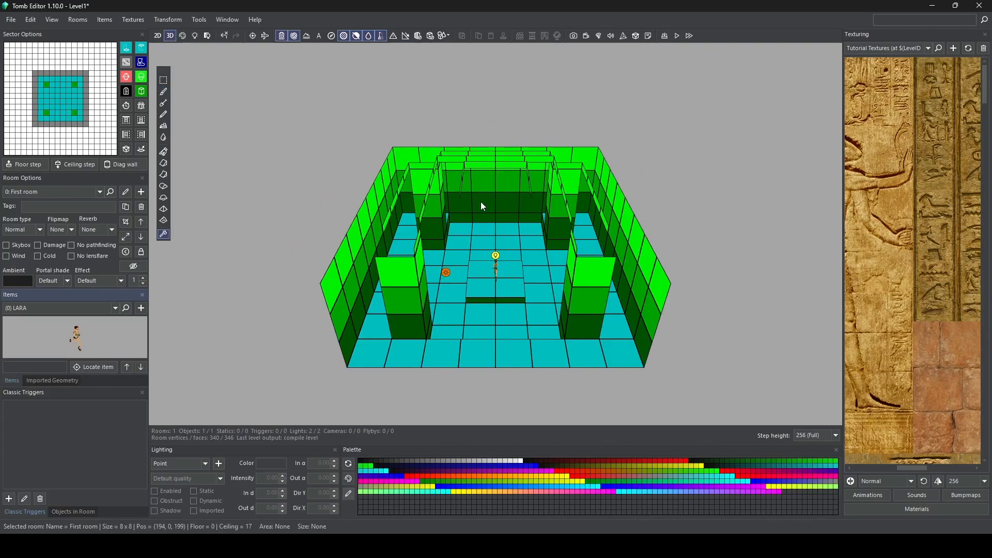
{"action": "left_click_drag", "start_coordinate": [481, 203], "coordinate": [501, 206]}
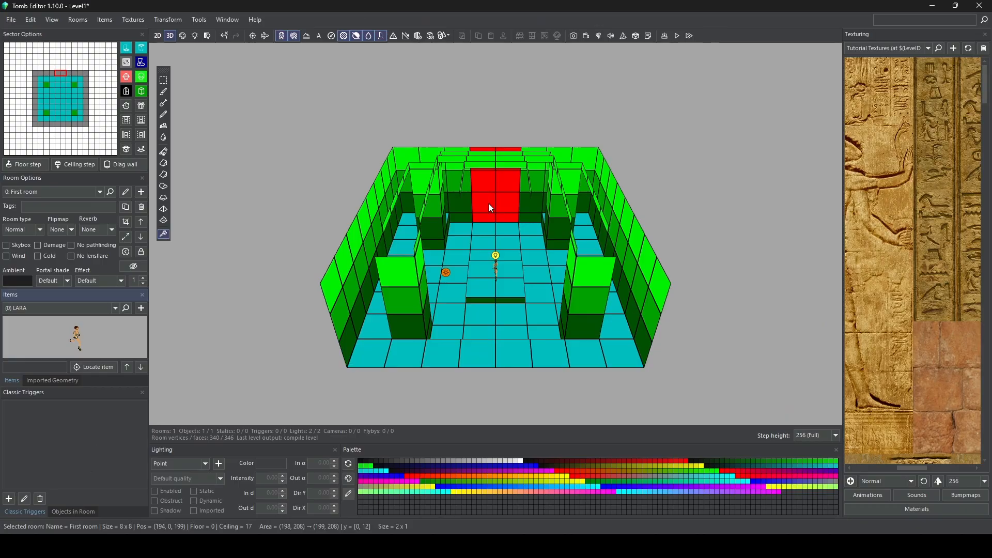
Step: Dig a connected corridor 2 x 9 sectors in size out of the two middle sectors of the First room's north wall
{"action": "left_click", "coordinate": [490, 207]}
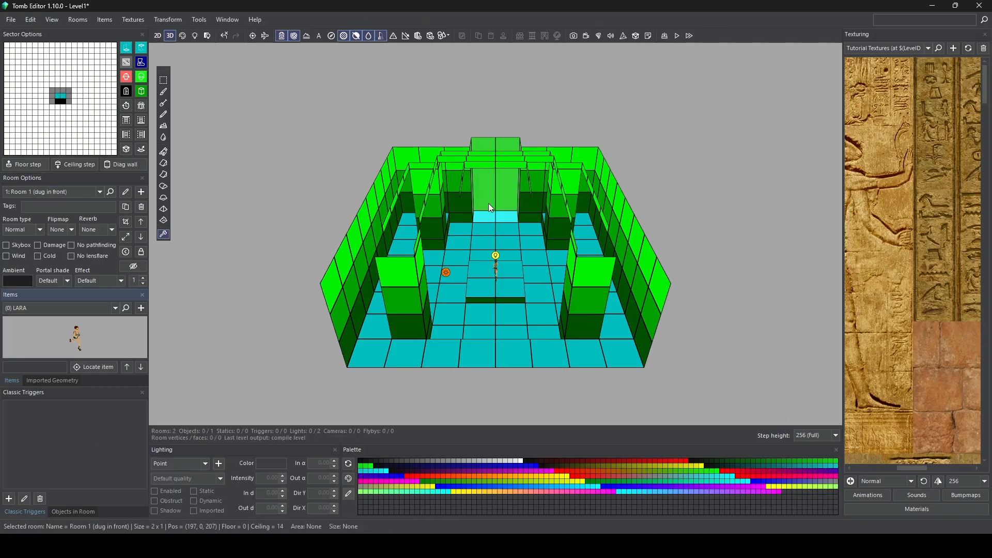
{"action": "left_click_drag", "start_coordinate": [489, 205], "coordinate": [498, 120]}
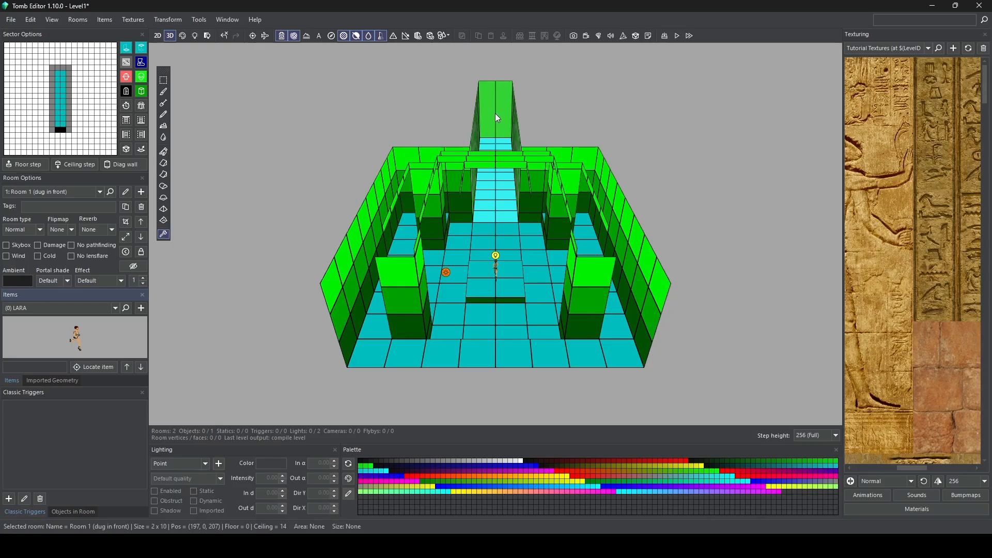
{"action": "left_click_drag", "start_coordinate": [495, 114], "coordinate": [495, 117]}
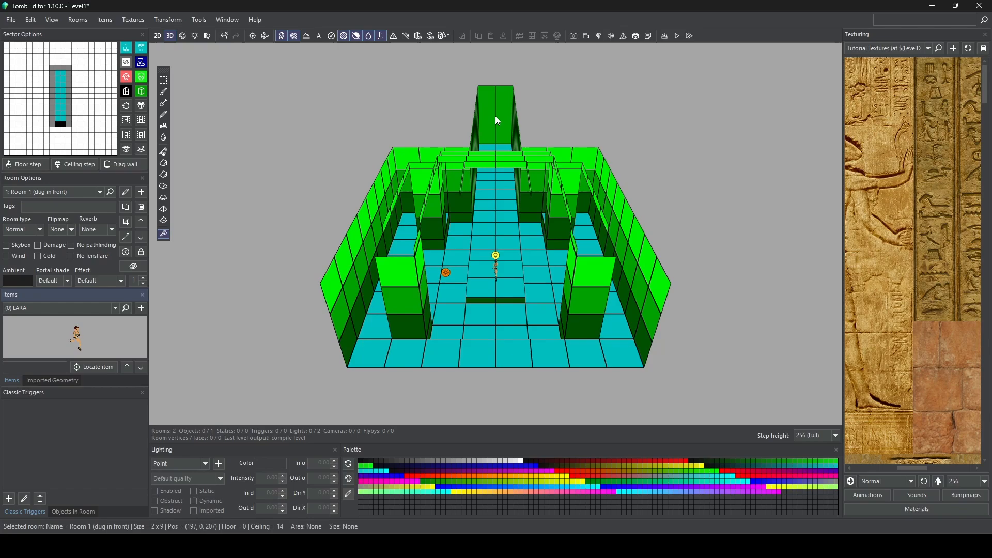
Step: Go through the corridor's portal to the First room, and return to Room 1 from the 3D view
{"action": "right_click_drag", "start_coordinate": [497, 120], "coordinate": [454, 216]}
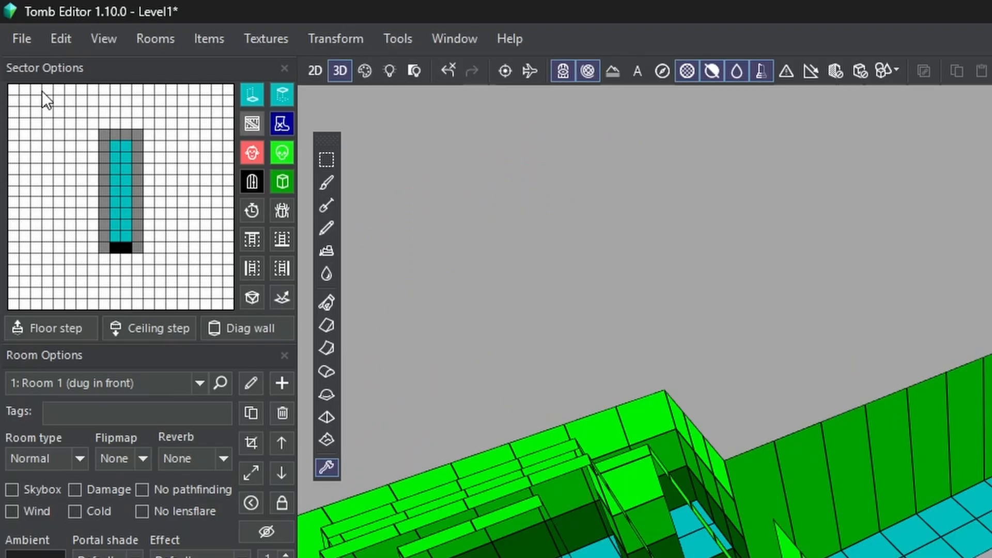
{"action": "left_click", "coordinate": [125, 246]}
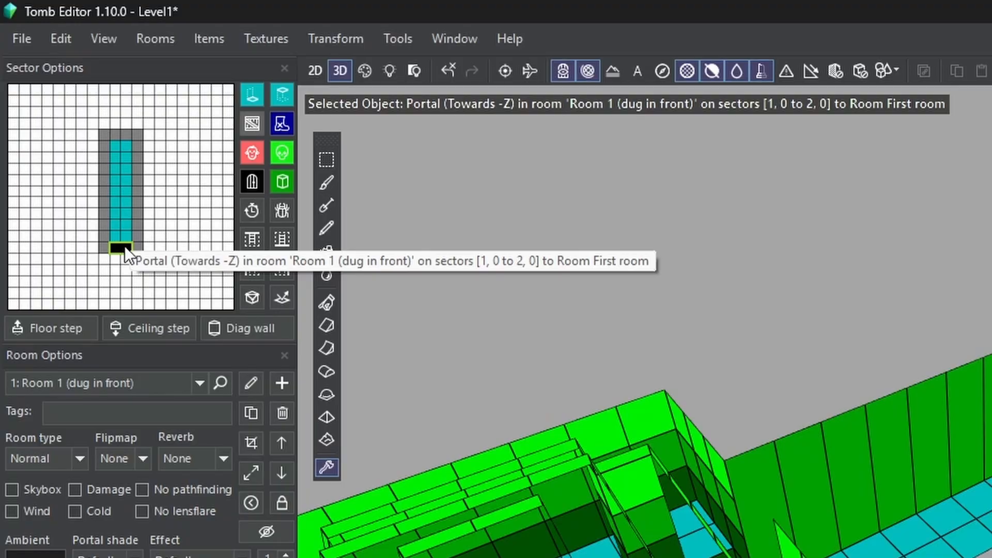
{"action": "double_click", "coordinate": [125, 246]}
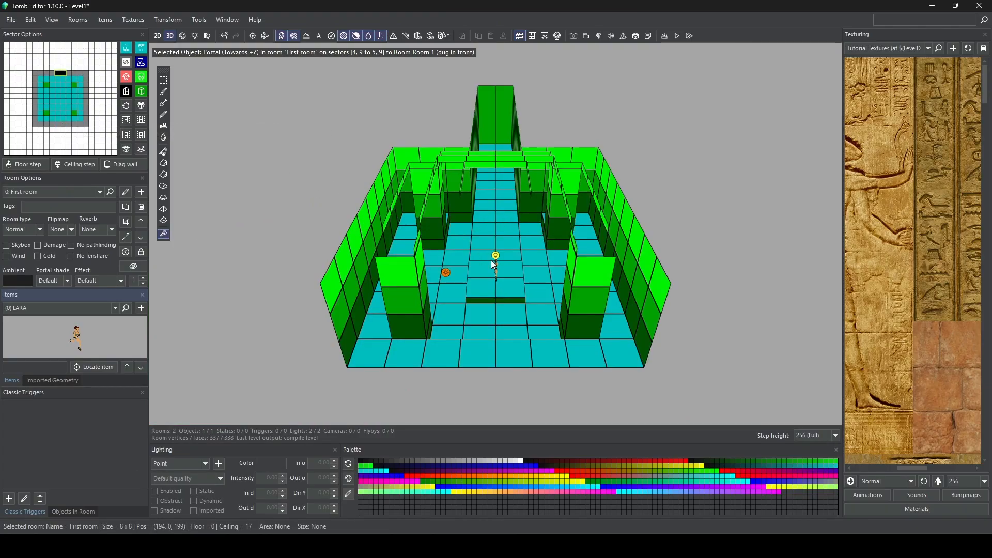
{"action": "right_click_drag", "start_coordinate": [506, 220], "coordinate": [438, 216]}
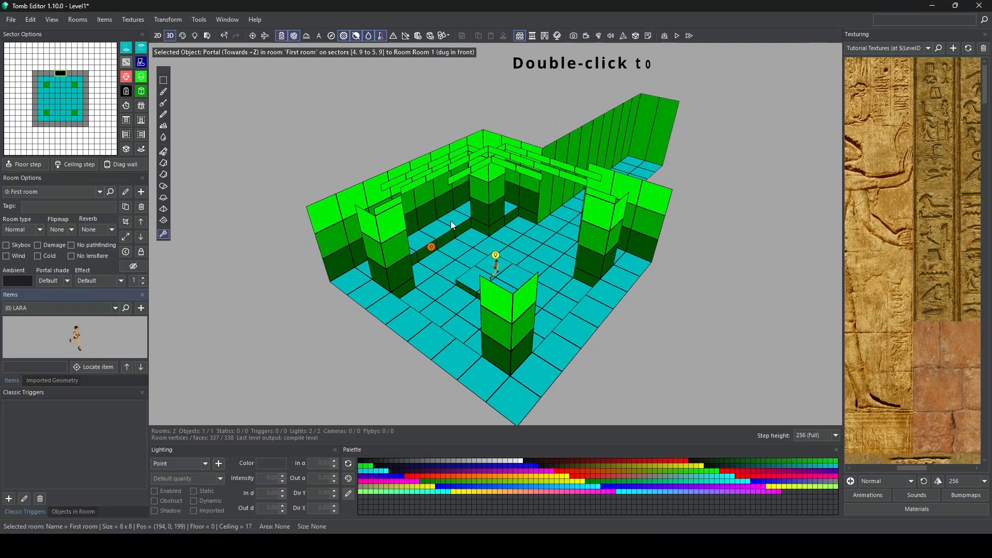
{"action": "double_click", "coordinate": [641, 126]}
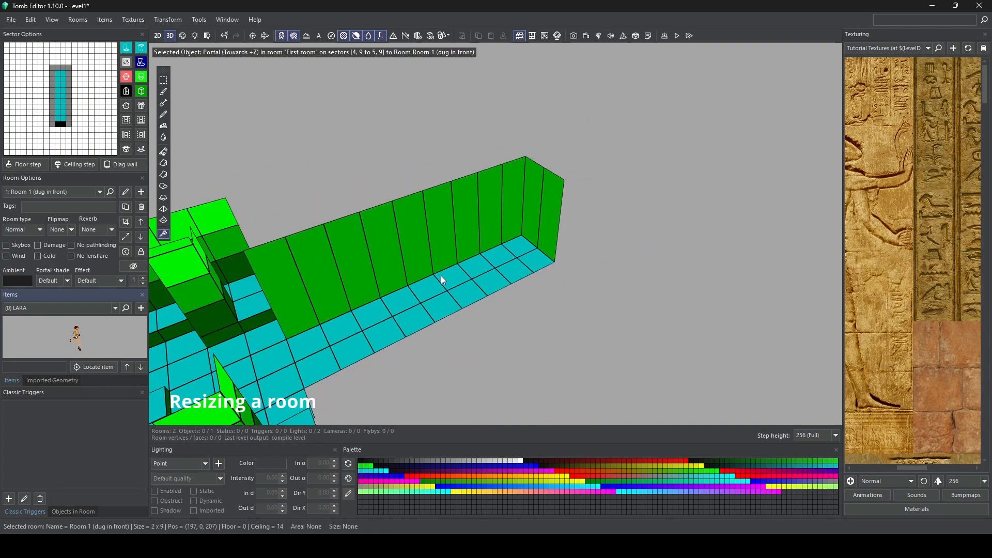
Step: Try selecting all sectors of Room 1, a single wall sector and a floor sector
{"action": "mouse_move", "coordinate": [441, 279]}
{"action": "right_mouse_down"}
{"action": "mouse_move", "coordinate": [370, 303]}
{"action": "mouse_move", "coordinate": [408, 290]}
{"action": "mouse_move", "coordinate": [448, 294]}
{"action": "right_mouse_up"}
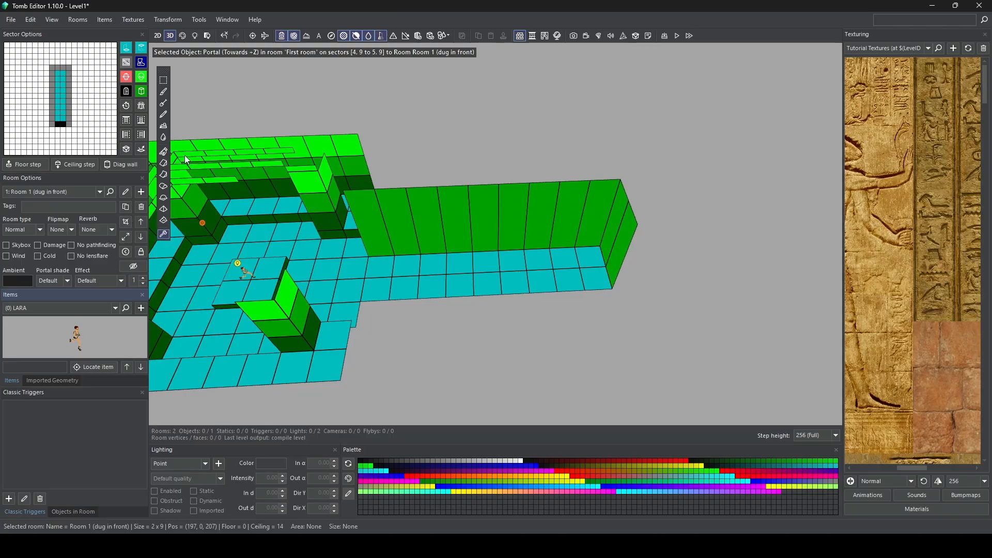
{"action": "left_click_drag", "start_coordinate": [11, 65], "coordinate": [96, 129]}
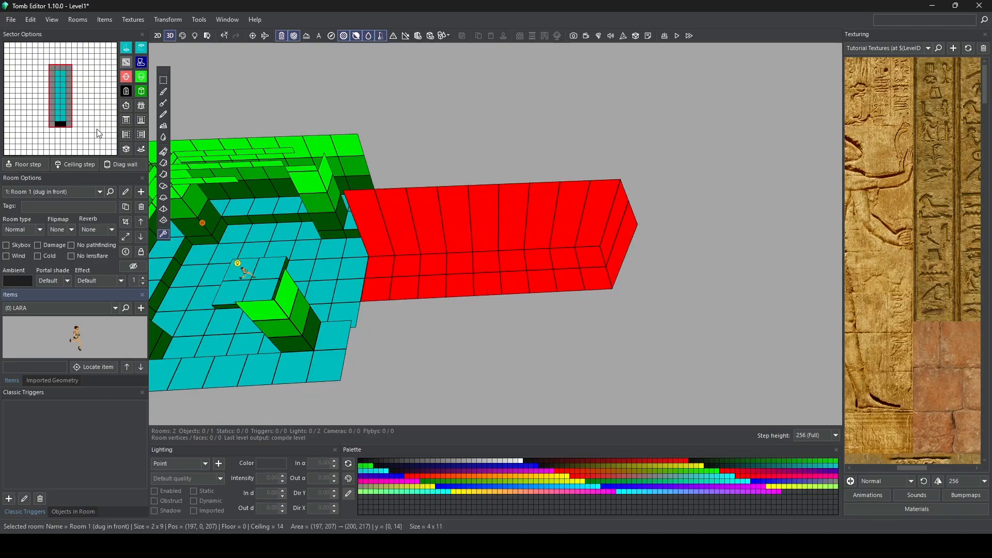
{"action": "left_click", "coordinate": [69, 95]}
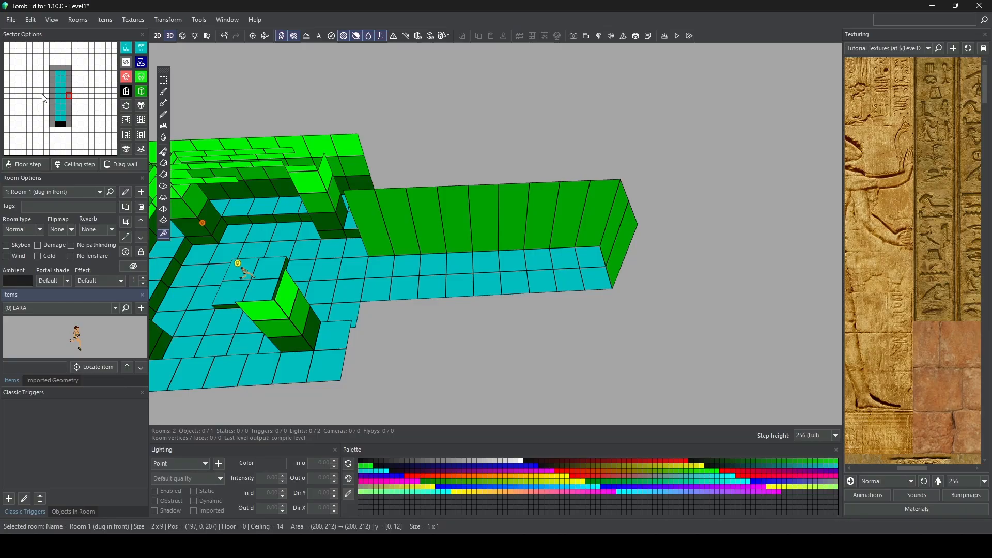
{"action": "left_click", "coordinate": [461, 264]}
{"action": "left_click", "coordinate": [57, 107]}
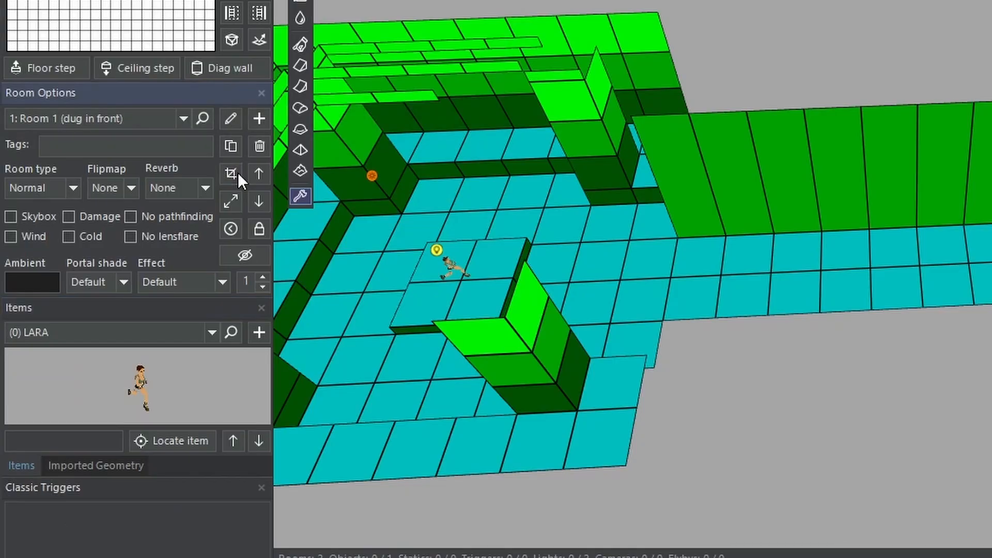
Step: Open the Crop Room settings for Room 1 and preview extending its north and west sides, returning both values to 0
{"action": "left_click", "coordinate": [128, 221]}
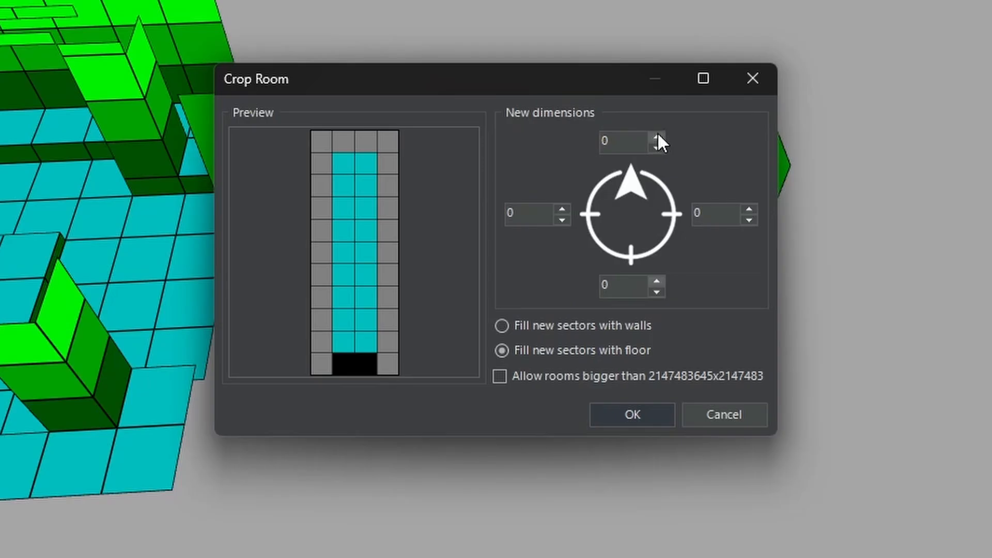
{"action": "left_click", "coordinate": [574, 210]}
{"action": "left_click", "coordinate": [574, 211]}
{"action": "left_click", "coordinate": [574, 211]}
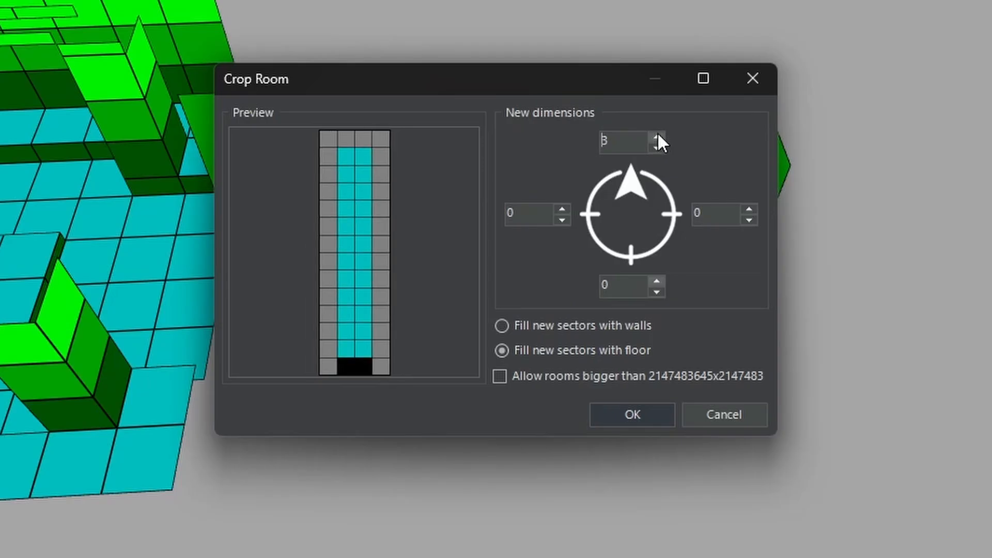
{"action": "left_click", "coordinate": [573, 216]}
{"action": "left_click", "coordinate": [573, 216]}
{"action": "left_click", "coordinate": [656, 147]}
{"action": "left_click", "coordinate": [566, 209]}
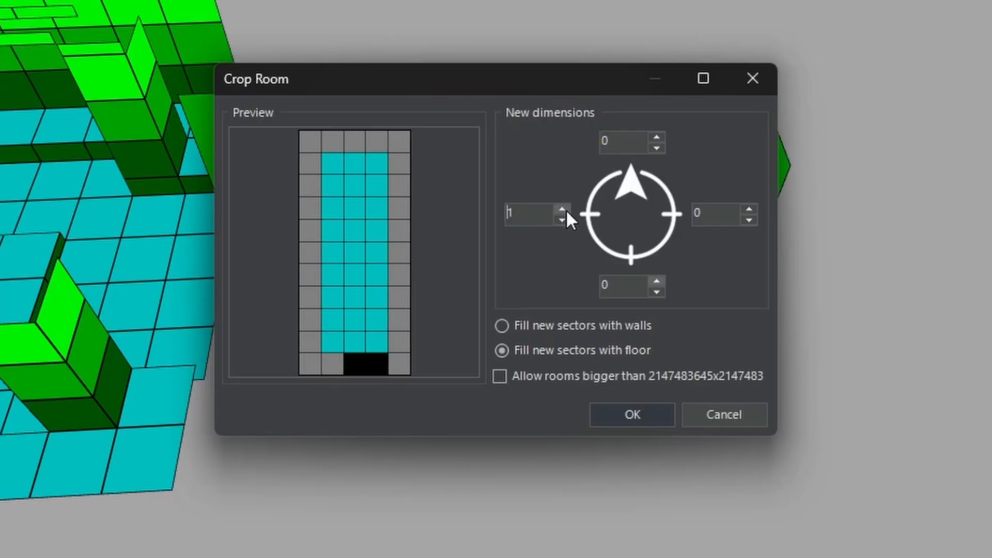
{"action": "left_click", "coordinate": [566, 210]}
{"action": "left_click", "coordinate": [566, 210]}
{"action": "left_click", "coordinate": [566, 222]}
{"action": "left_click", "coordinate": [566, 222]}
{"action": "left_click", "coordinate": [566, 222]}
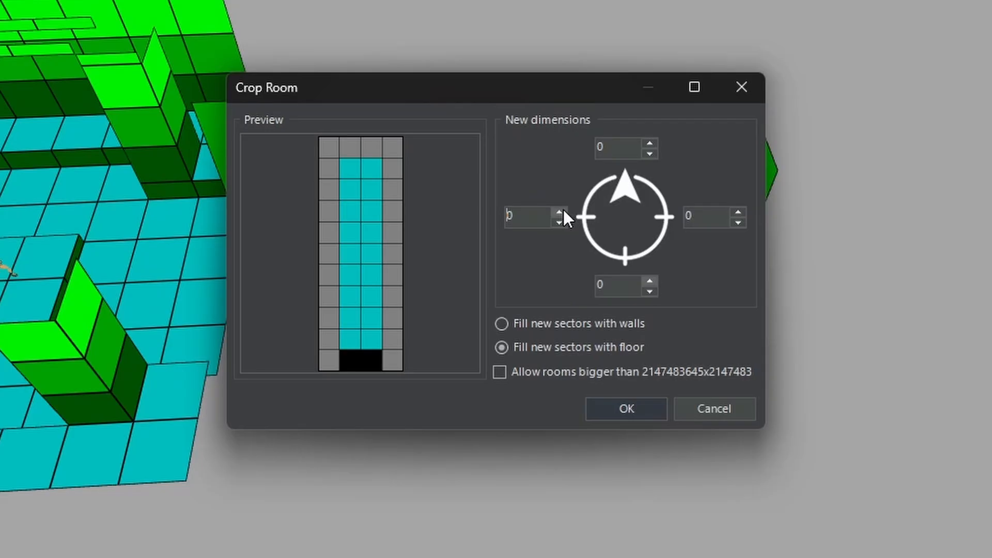
Step: Widen Room 1 by 3 sectors on the west and 3 on the east, filling the new sectors with floor
{"action": "left_click", "coordinate": [529, 246]}
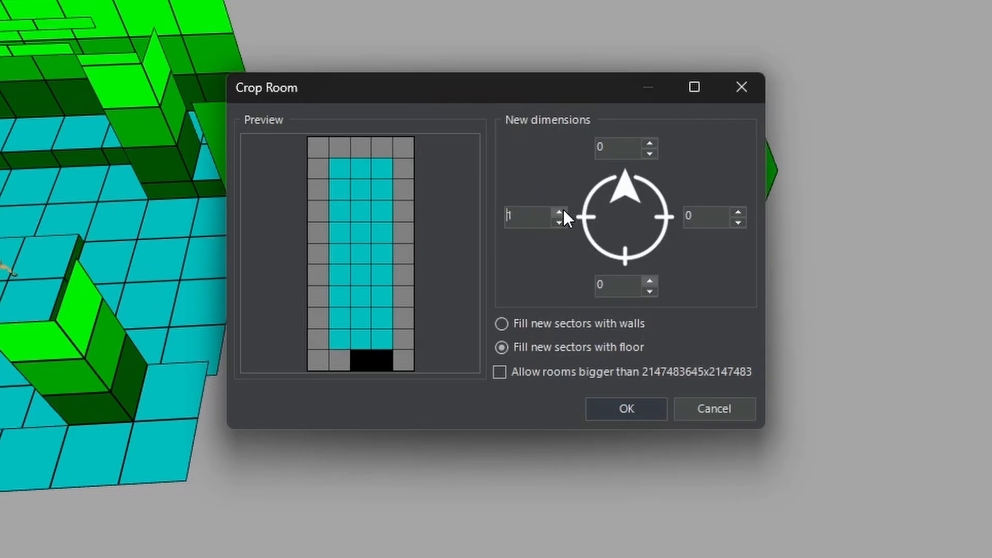
{"action": "left_click", "coordinate": [529, 245]}
{"action": "left_click", "coordinate": [529, 245]}
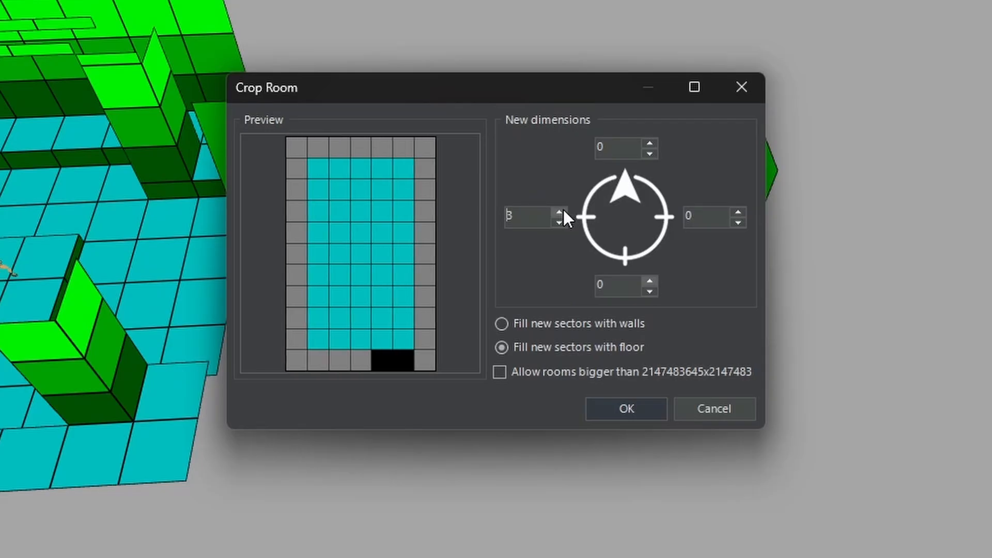
{"action": "left_click", "coordinate": [738, 211]}
{"action": "left_click", "coordinate": [738, 212]}
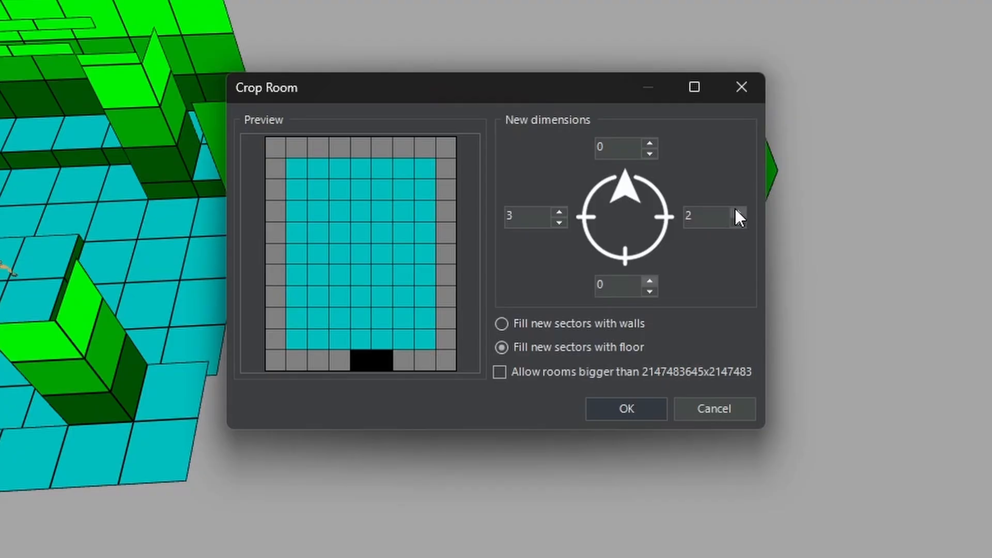
{"action": "left_click", "coordinate": [738, 212]}
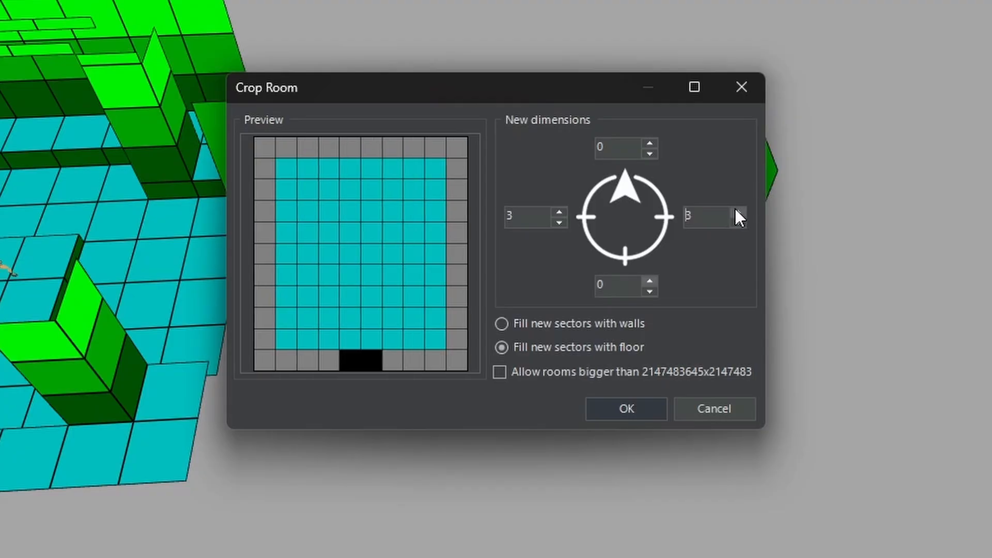
{"action": "left_click", "coordinate": [627, 410]}
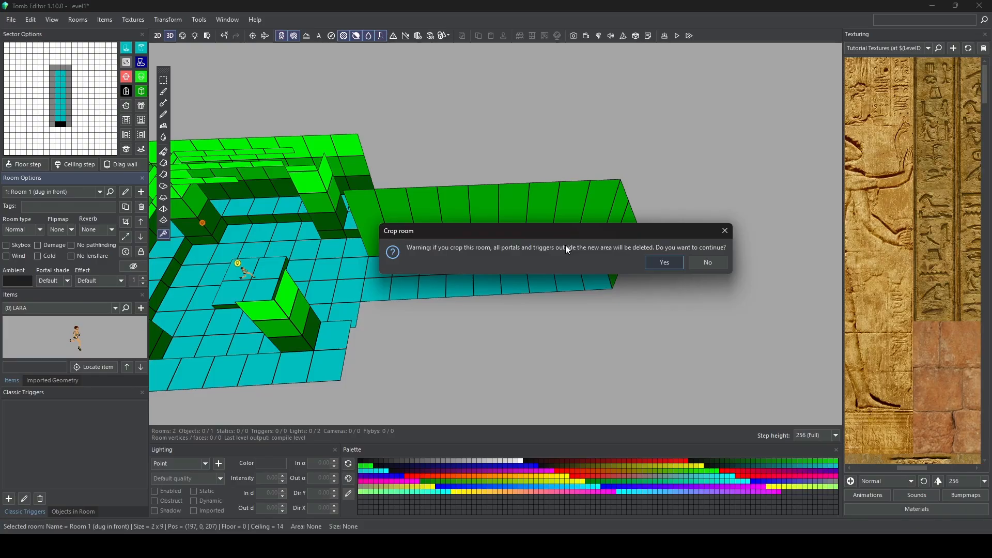
{"action": "left_click", "coordinate": [671, 267]}
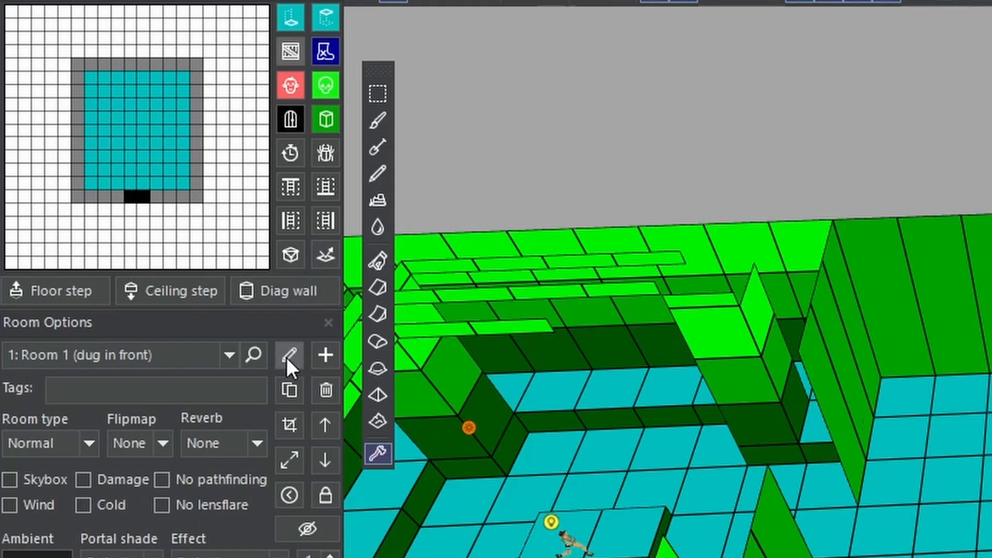
Step: Rename Room 1 to "Dome room"
{"action": "left_click", "coordinate": [125, 191]}
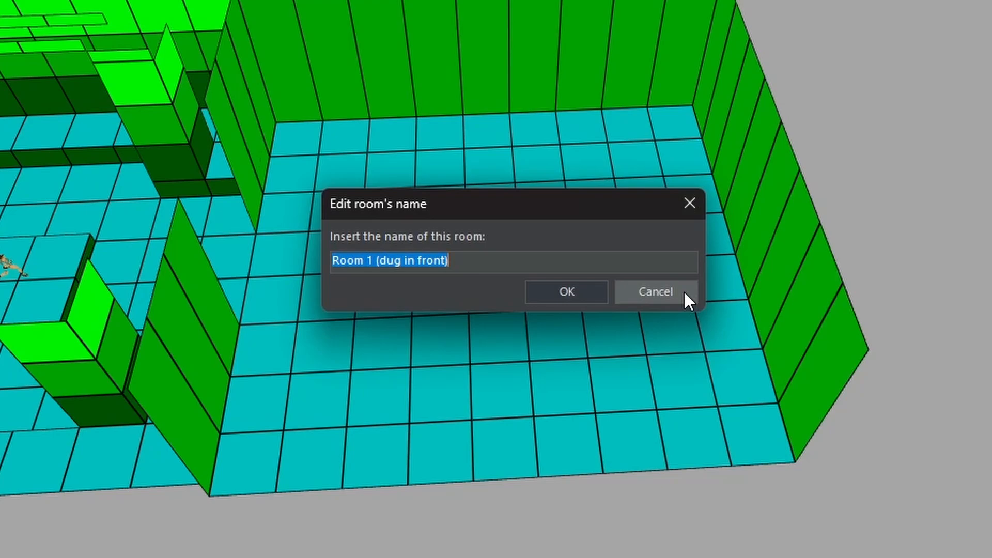
{"action": "type", "text": "e room"}
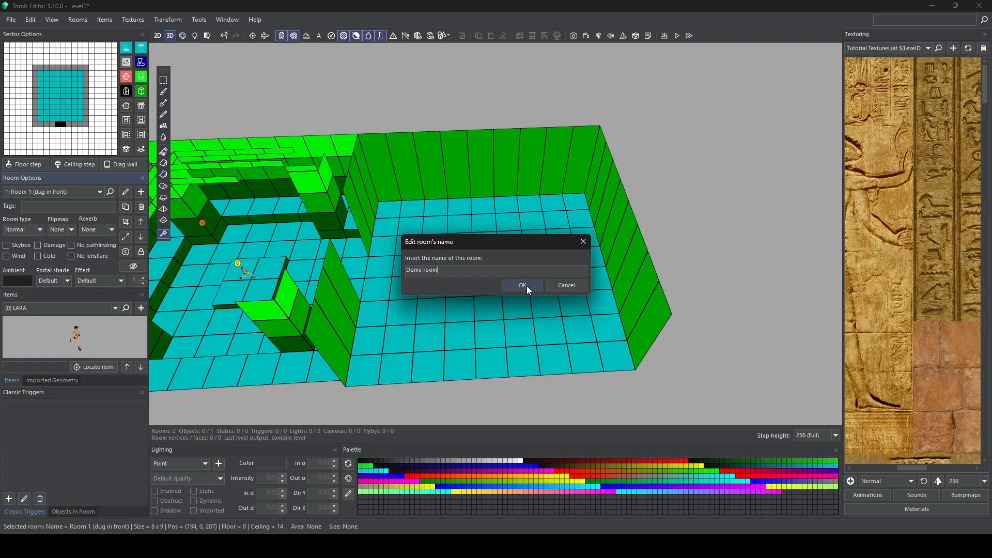
{"action": "left_click", "coordinate": [567, 291]}
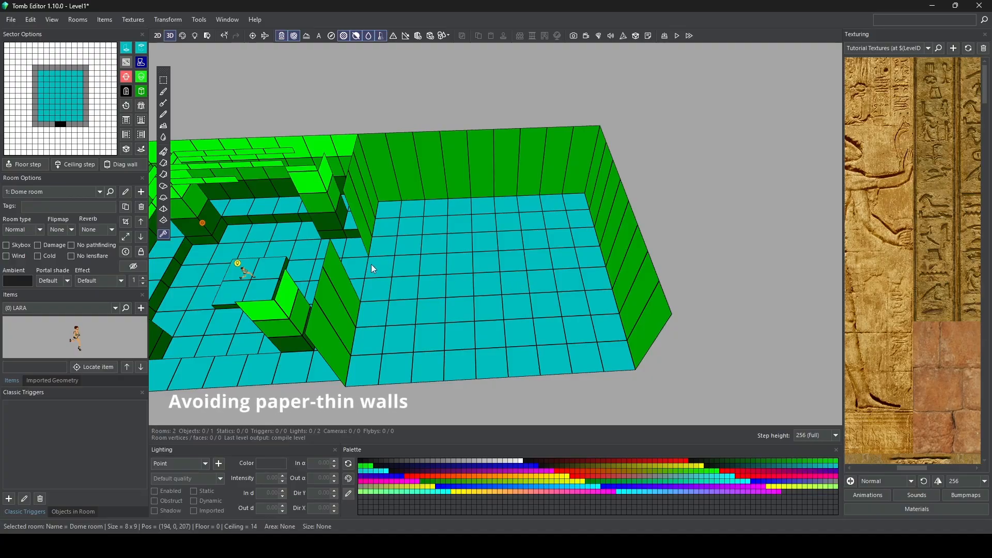
Step: Turn the three Dome room floor sectors west of the portal, along the First room's boundary, into walls
{"action": "middle_click_drag", "start_coordinate": [371, 264], "coordinate": [442, 252]}
{"action": "scroll", "coordinate": [463, 255], "scroll_direction": "up", "scroll_amount": 3}
{"action": "right_click_drag", "start_coordinate": [463, 255], "coordinate": [413, 262]}
{"action": "scroll", "coordinate": [465, 212], "scroll_direction": "up", "scroll_amount": 3}
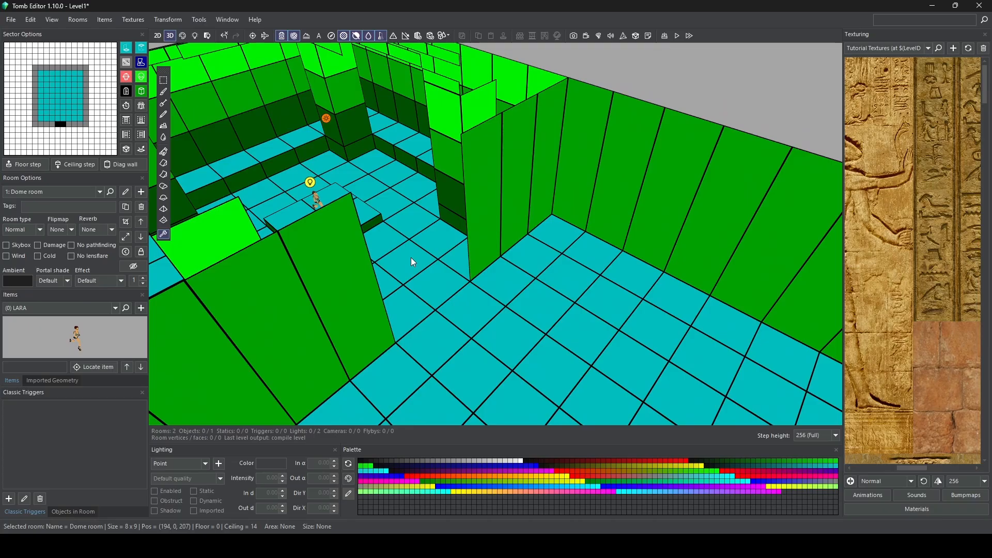
{"action": "right_click_drag", "start_coordinate": [412, 262], "coordinate": [550, 306]}
{"action": "left_click", "coordinate": [550, 306]}
{"action": "scroll", "coordinate": [551, 306], "scroll_direction": "down", "scroll_amount": 5}
{"action": "middle_click_drag", "start_coordinate": [551, 306], "coordinate": [521, 278]}
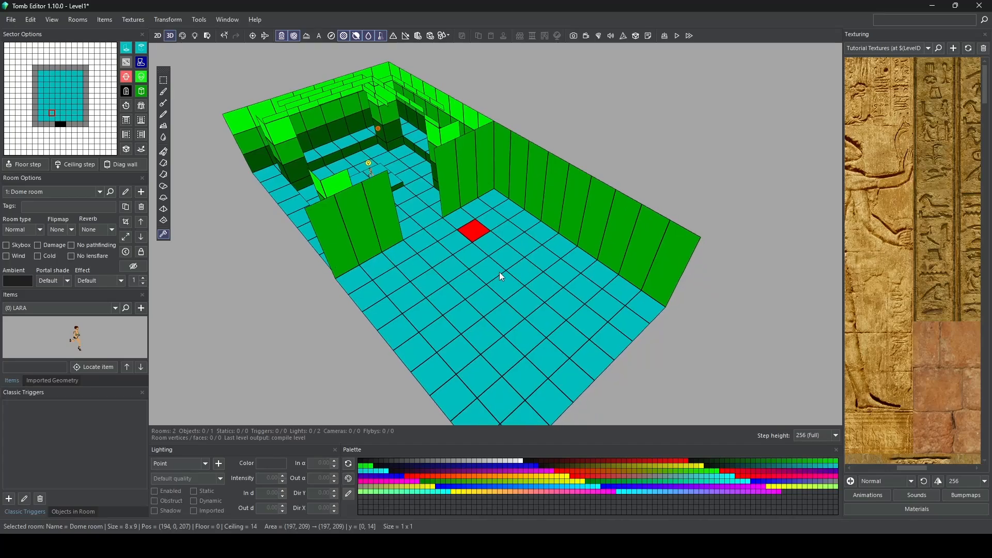
{"action": "left_click_drag", "start_coordinate": [460, 219], "coordinate": [491, 201]}
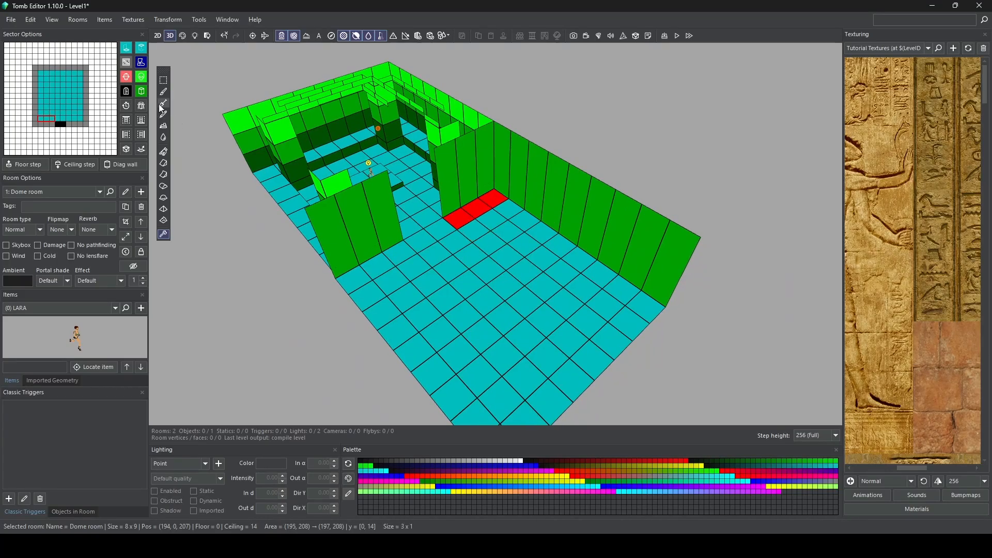
{"action": "left_click", "coordinate": [144, 92]}
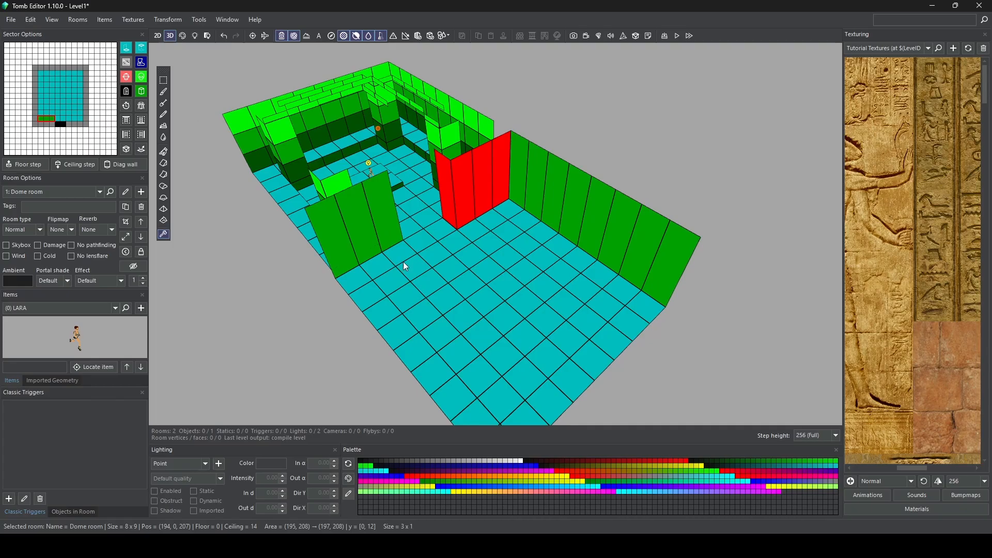
Step: Turn the three Dome room floor sectors east of the portal, beside the First room's boundary, into walls
{"action": "left_click_drag", "start_coordinate": [403, 262], "coordinate": [361, 273]}
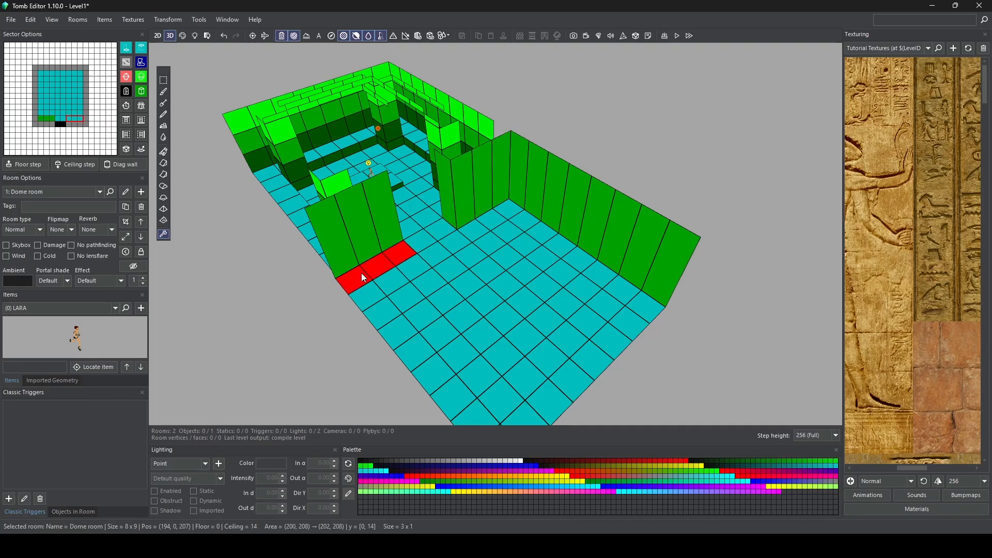
{"action": "left_click", "coordinate": [143, 93]}
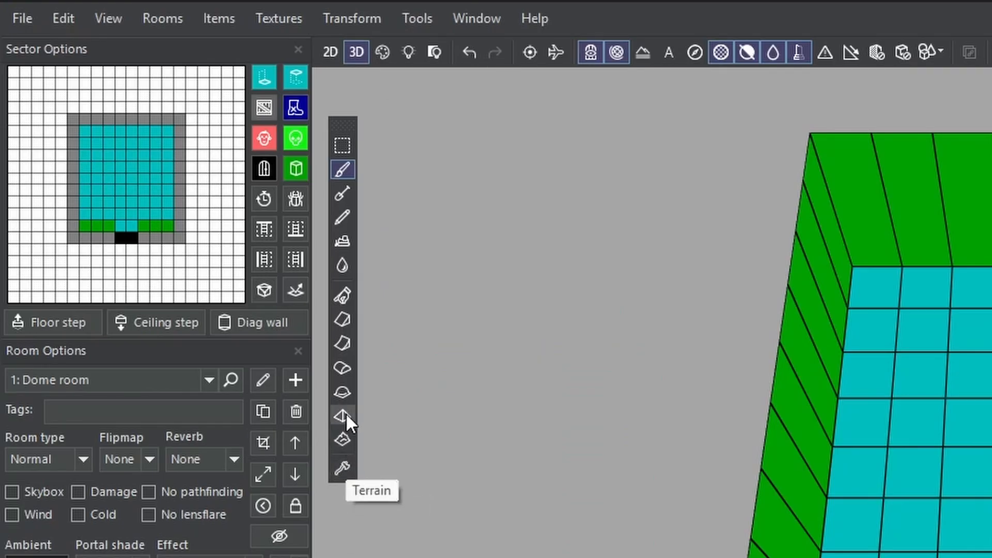
Step: With the Drag tool, raise the eight-sector floor column along the Dome room's west wall by 4 clicks
{"action": "left_click", "coordinate": [344, 295]}
{"action": "right_click_drag", "start_coordinate": [756, 366], "coordinate": [877, 412]}
{"action": "scroll", "coordinate": [879, 410], "scroll_direction": "up", "scroll_amount": 3}
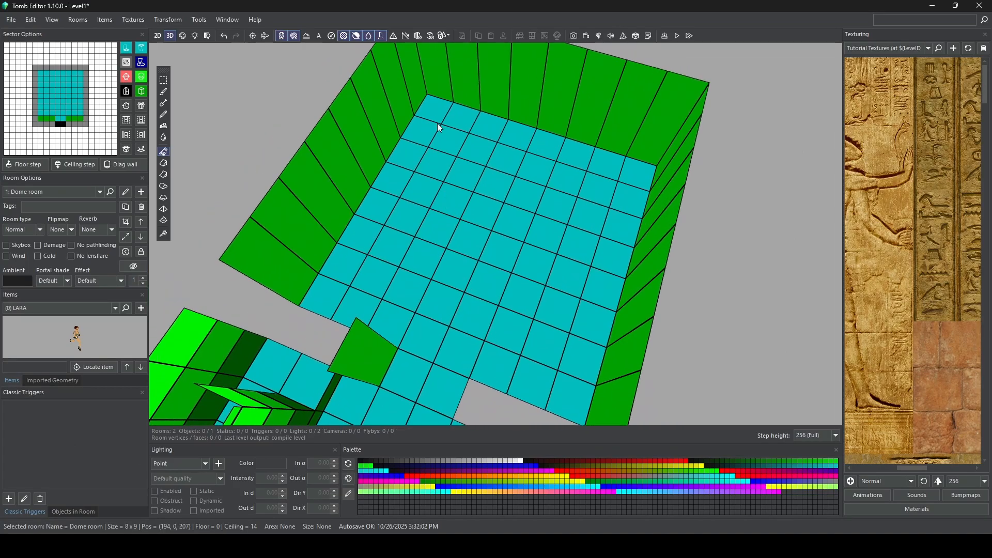
{"action": "left_click_drag", "start_coordinate": [437, 123], "coordinate": [330, 281]}
{"action": "right_click_drag", "start_coordinate": [329, 280], "coordinate": [362, 235]}
{"action": "left_click_drag", "start_coordinate": [372, 233], "coordinate": [364, 195]}
Step: Raise the matching eight-sector floor column along the Dome room's east wall by 4 clicks
{"action": "left_click_drag", "start_coordinate": [626, 207], "coordinate": [588, 408]}
{"action": "right_click_drag", "start_coordinate": [477, 304], "coordinate": [596, 270]}
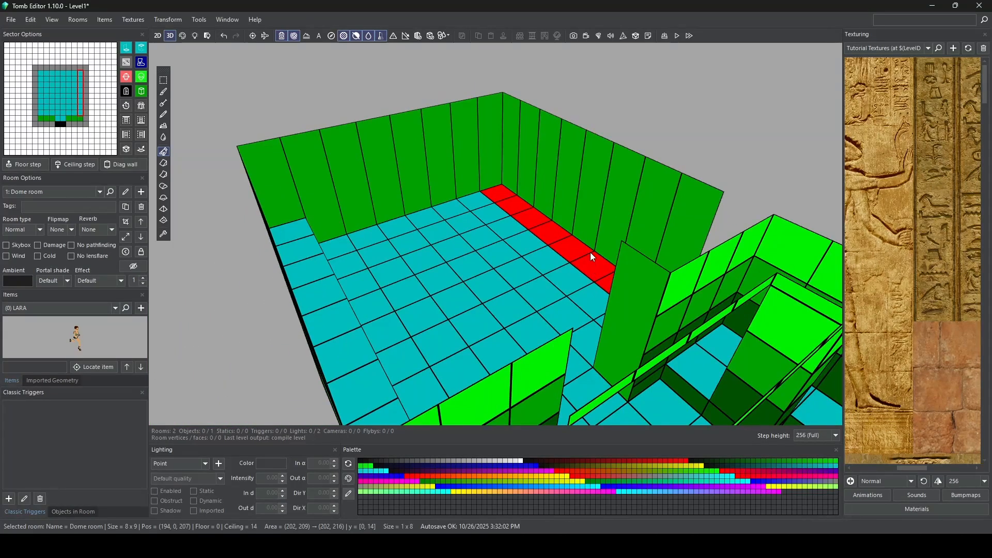
{"action": "left_click_drag", "start_coordinate": [590, 252], "coordinate": [591, 219]}
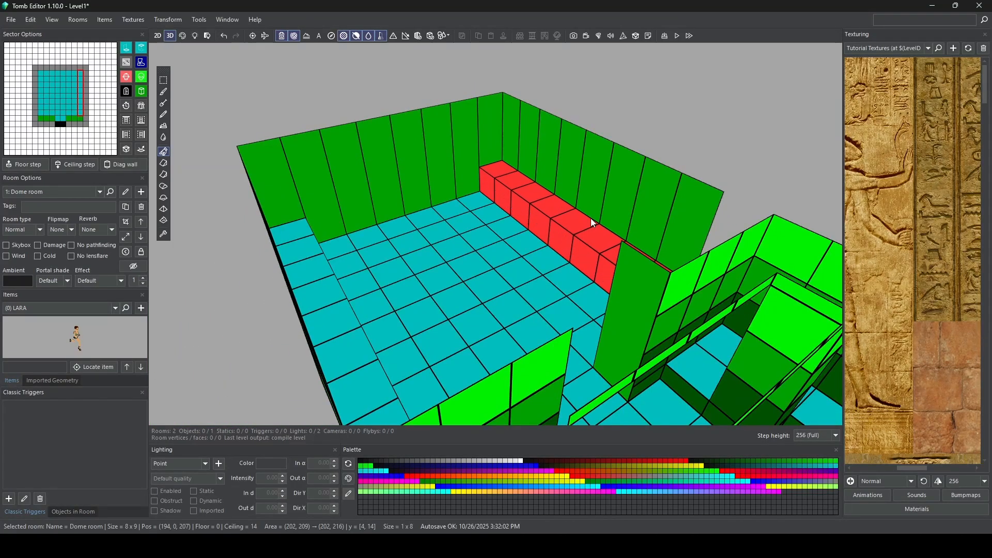
Step: Raise the floor columns just inside the west and east ledges by 2 clicks to form lower steps
{"action": "right_click_drag", "start_coordinate": [591, 218], "coordinate": [414, 203]}
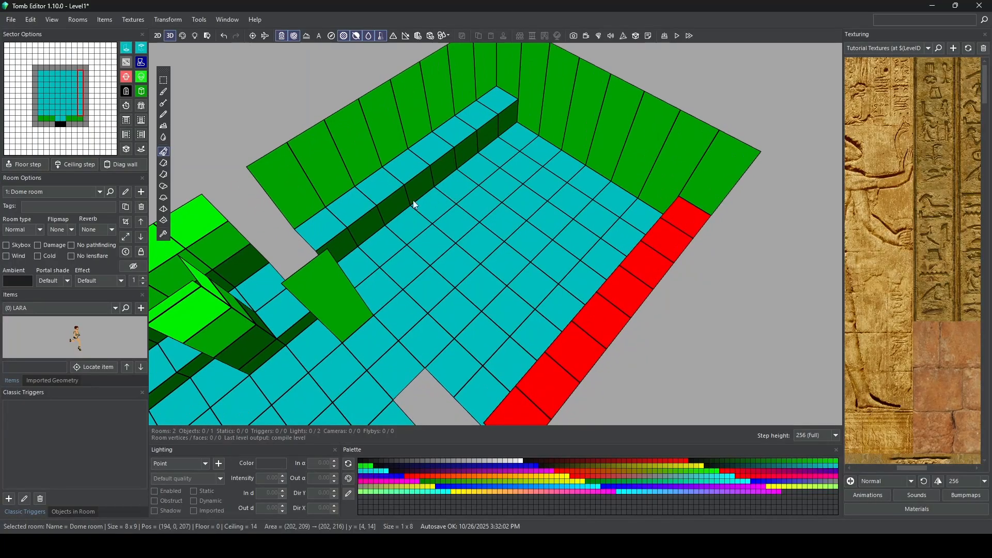
{"action": "left_click_drag", "start_coordinate": [362, 261], "coordinate": [483, 150]}
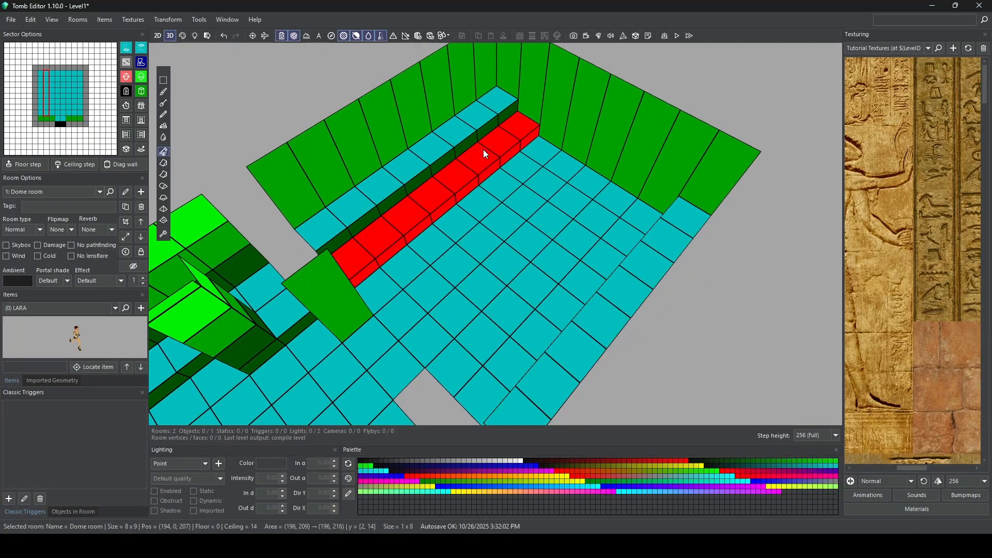
{"action": "right_click_drag", "start_coordinate": [483, 150], "coordinate": [594, 183]}
{"action": "left_click_drag", "start_coordinate": [554, 168], "coordinate": [575, 321]}
{"action": "right_click_drag", "start_coordinate": [575, 320], "coordinate": [259, 203]}
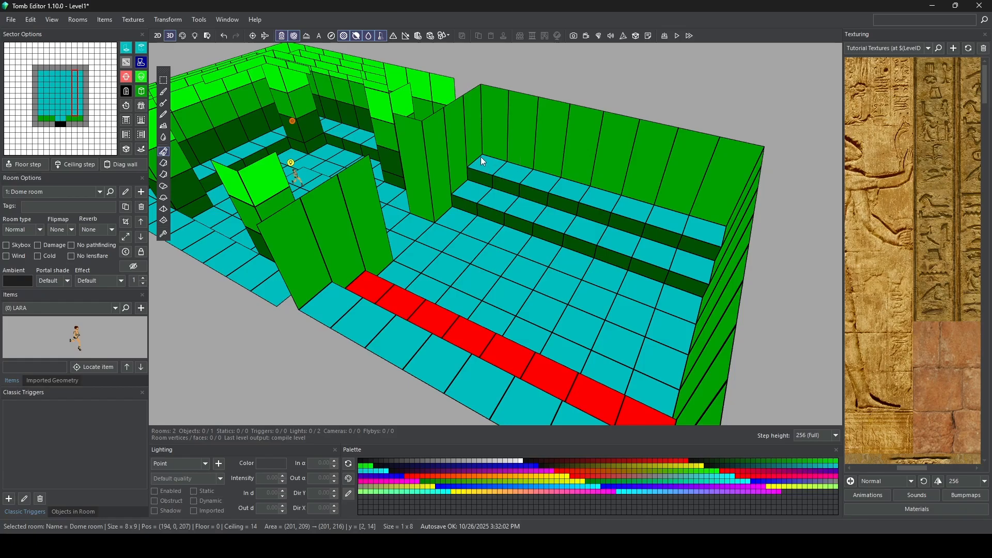
Step: Add a diagonal wall to the upper ledge's southwest corner sector and rotate it until it cuts off the corner
{"action": "left_click", "coordinate": [491, 170]}
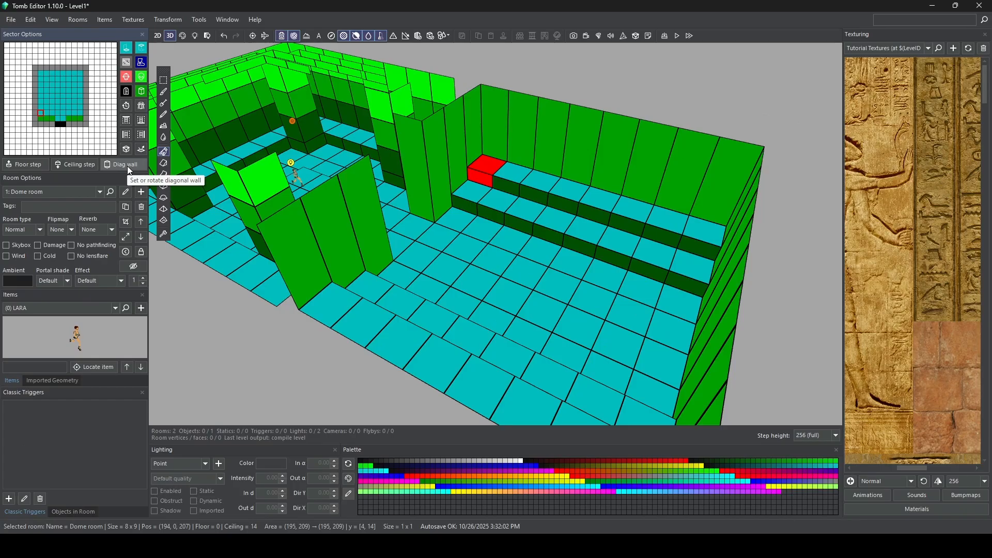
{"action": "left_click", "coordinate": [248, 328]}
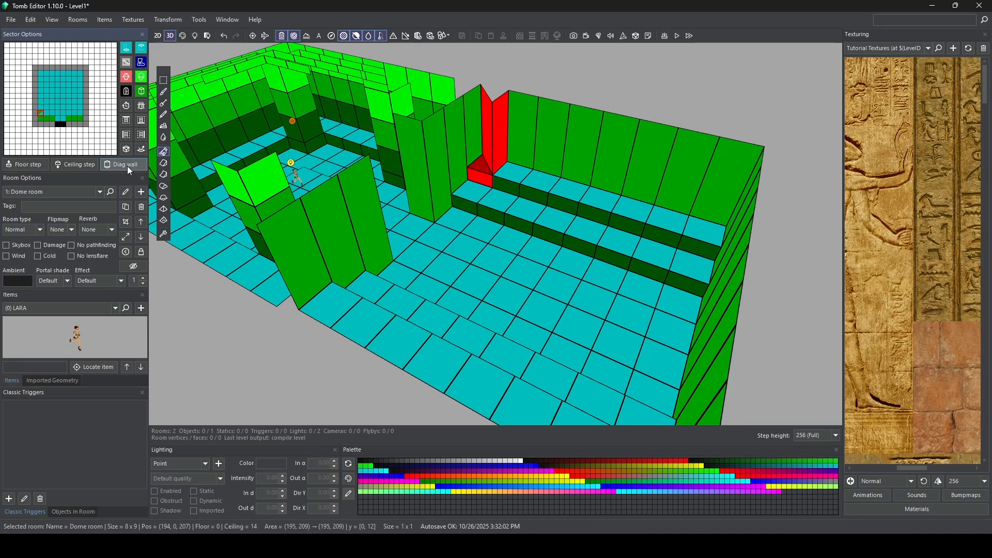
{"action": "left_click", "coordinate": [128, 166]}
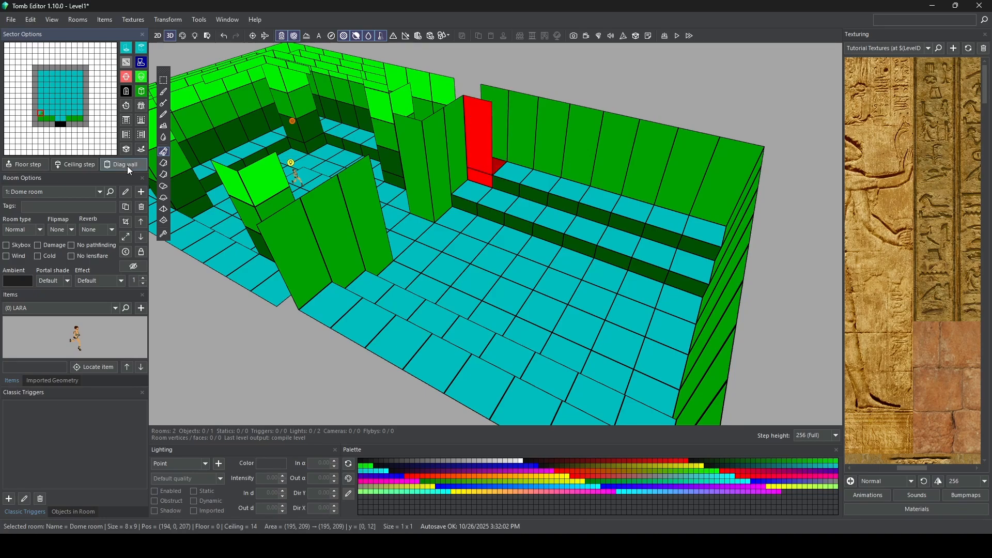
{"action": "left_click", "coordinate": [127, 166]}
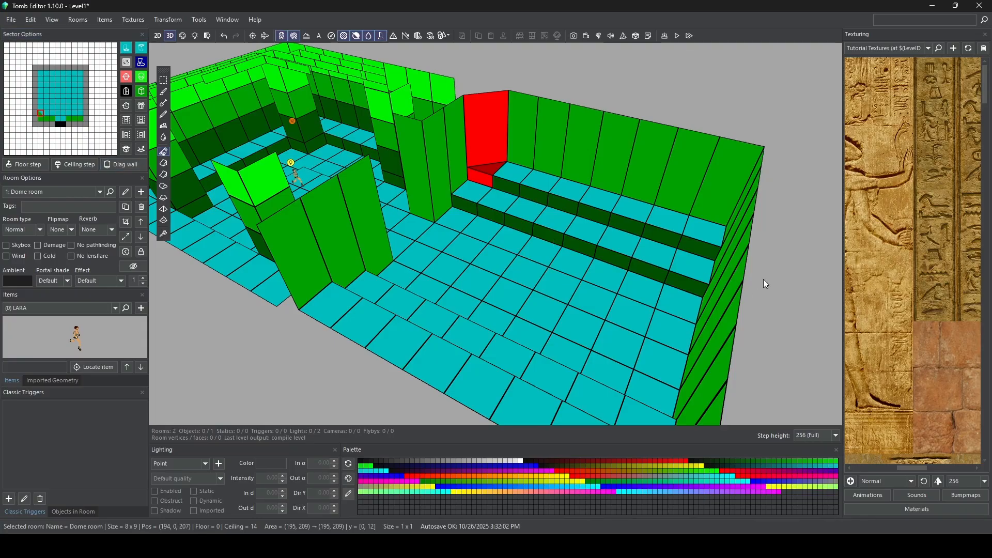
Step: Add diagonal walls to the northwest, northeast and southeast corner sectors, rotating the southeast one until it cuts off the corner
{"action": "left_click", "coordinate": [711, 235]}
{"action": "left_click", "coordinate": [135, 167]}
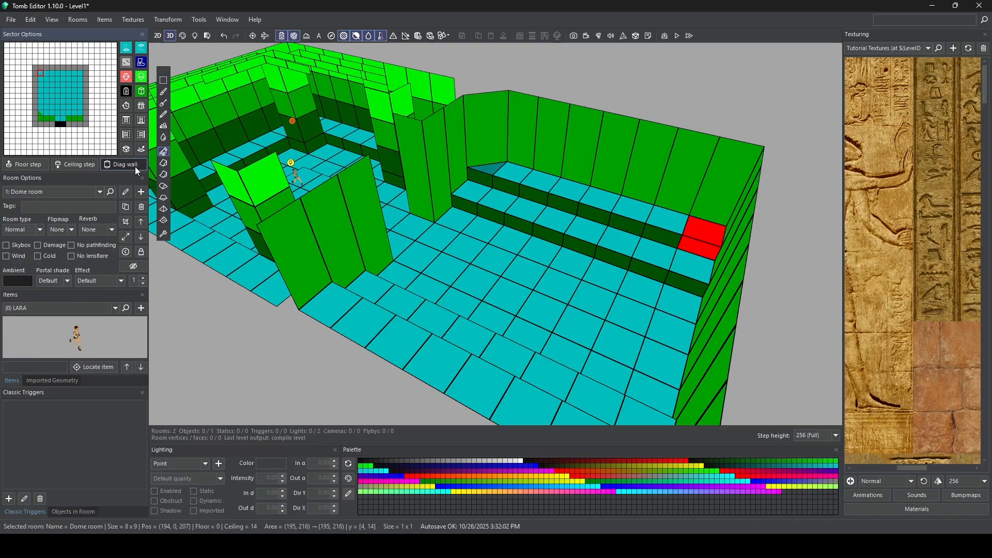
{"action": "right_click_drag", "start_coordinate": [579, 253], "coordinate": [796, 282]}
{"action": "left_click", "coordinate": [466, 191]}
{"action": "left_click", "coordinate": [127, 164]}
{"action": "right_click_drag", "start_coordinate": [480, 228], "coordinate": [744, 248]}
{"action": "left_click", "coordinate": [561, 204]}
{"action": "left_click", "coordinate": [126, 161]}
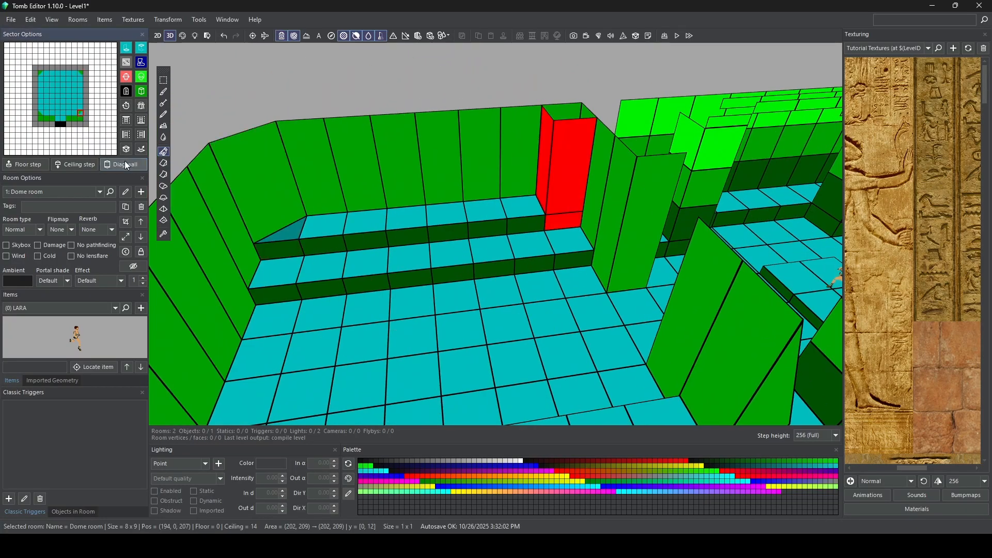
{"action": "left_click", "coordinate": [125, 162]}
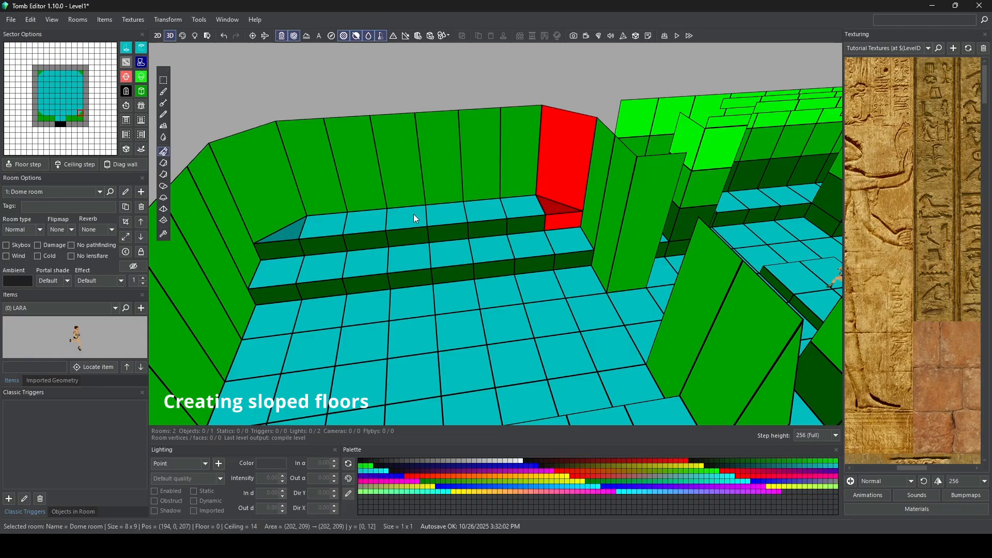
Step: Slope the middle 2 x 2 sectors of the east steps toward the room's centre by lowering their inner edges 2 clicks
{"action": "left_click_drag", "start_coordinate": [414, 214], "coordinate": [448, 253]}
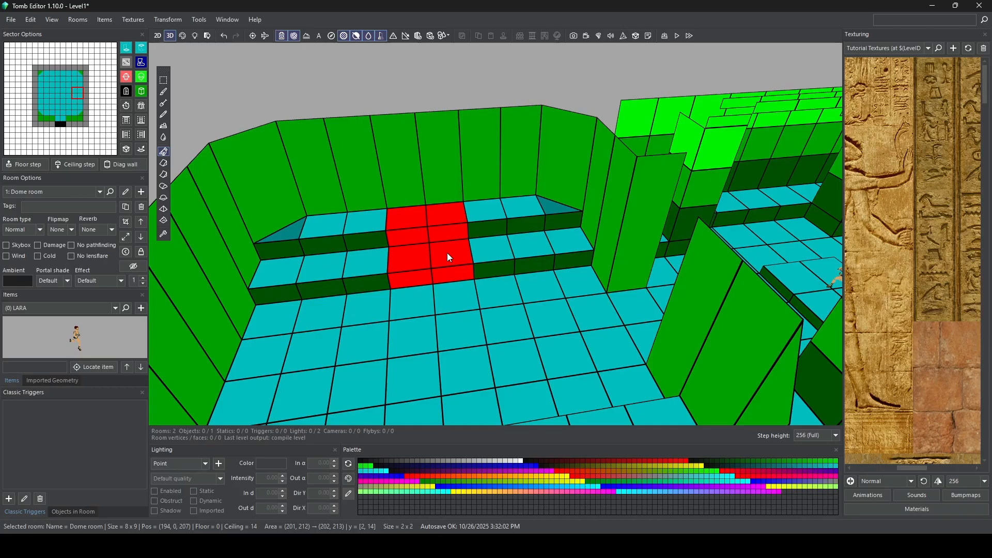
{"action": "left_click", "coordinate": [448, 253]}
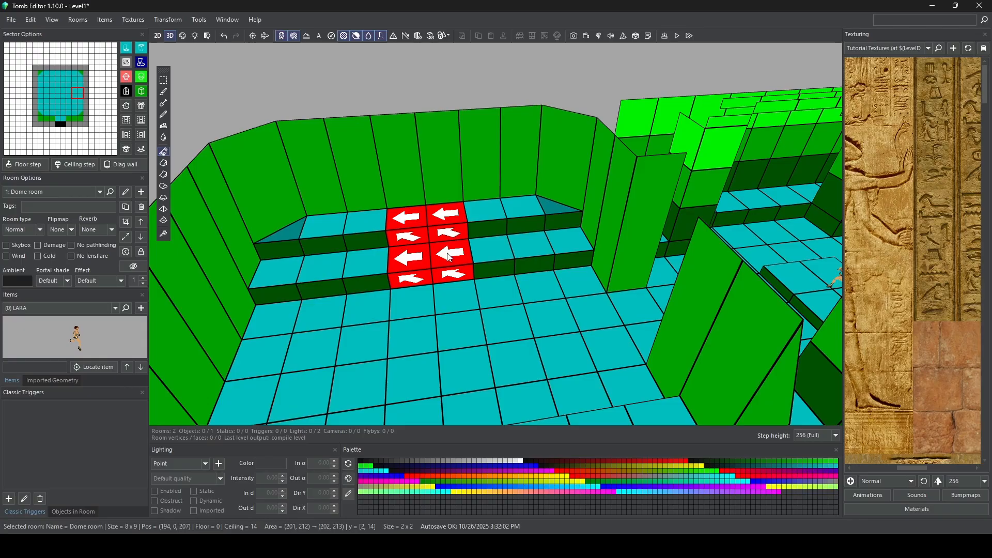
{"action": "left_click", "coordinate": [449, 257]}
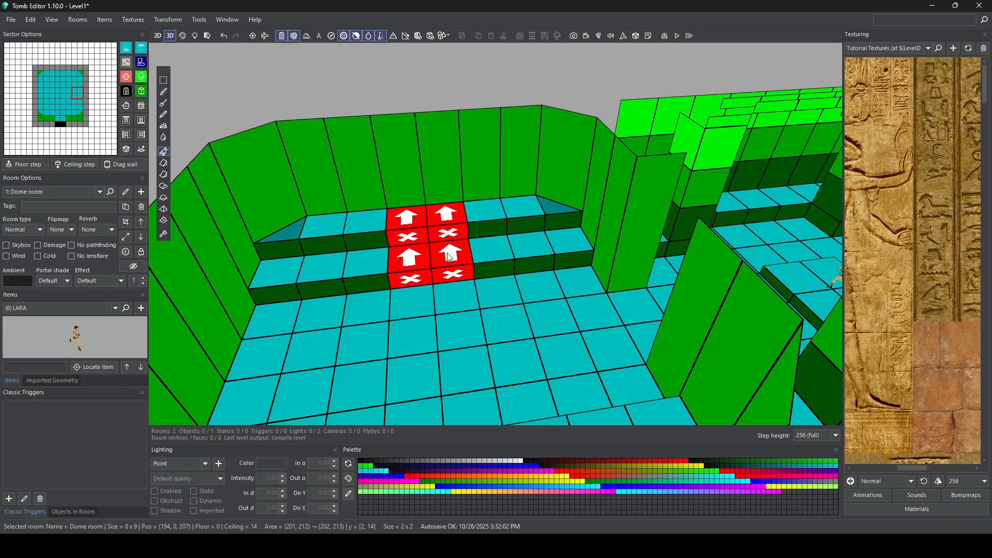
{"action": "left_click", "coordinate": [449, 257]}
{"action": "left_click", "coordinate": [448, 257]}
{"action": "left_click", "coordinate": [448, 256]}
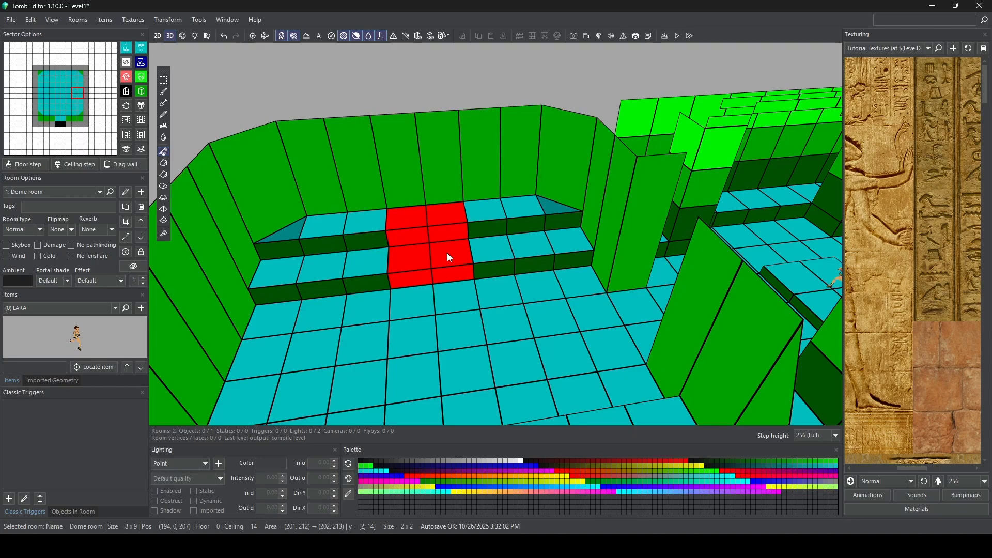
{"action": "left_click", "coordinate": [449, 257]}
{"action": "left_click", "coordinate": [449, 257]}
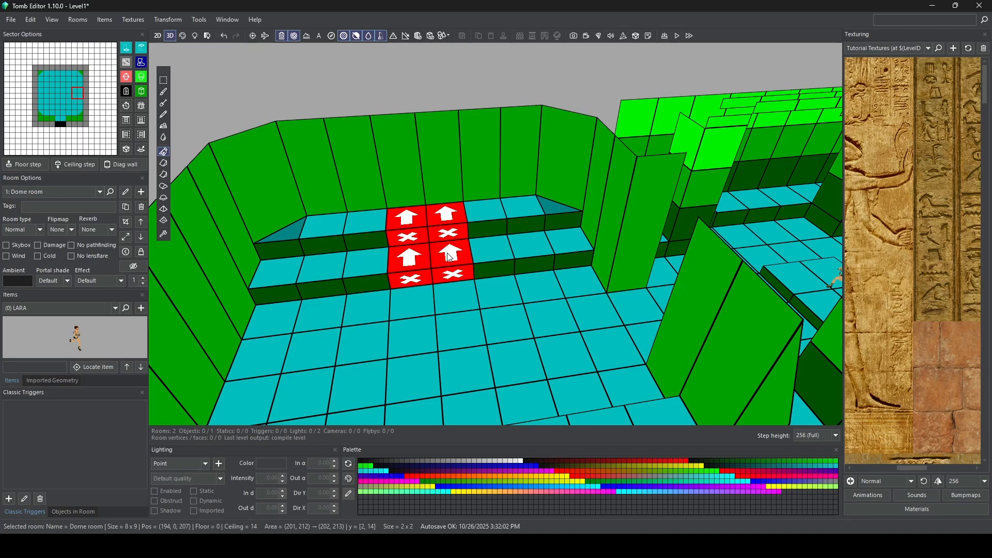
{"action": "left_click", "coordinate": [449, 257]}
{"action": "left_click", "coordinate": [449, 257]}
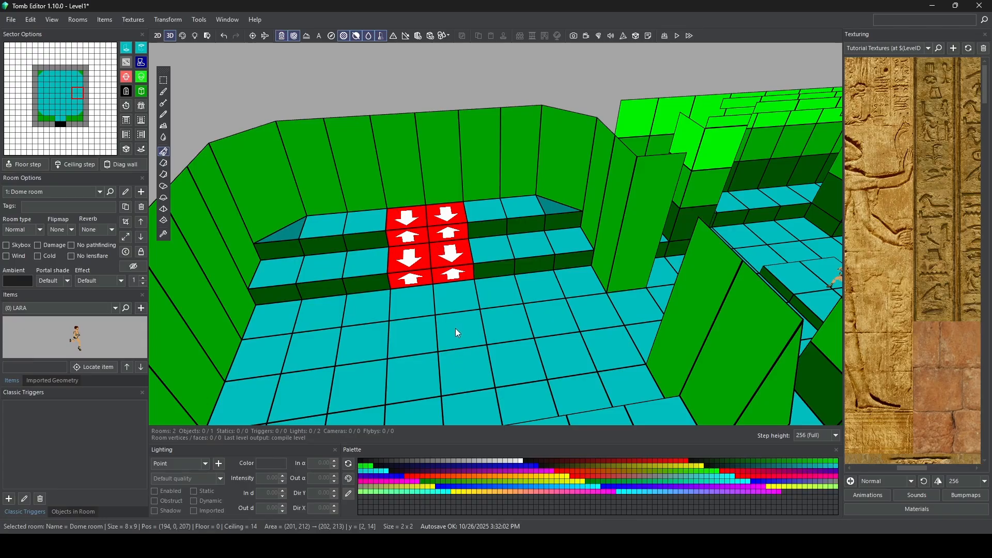
{"action": "left_click_drag", "start_coordinate": [445, 213], "coordinate": [446, 230]}
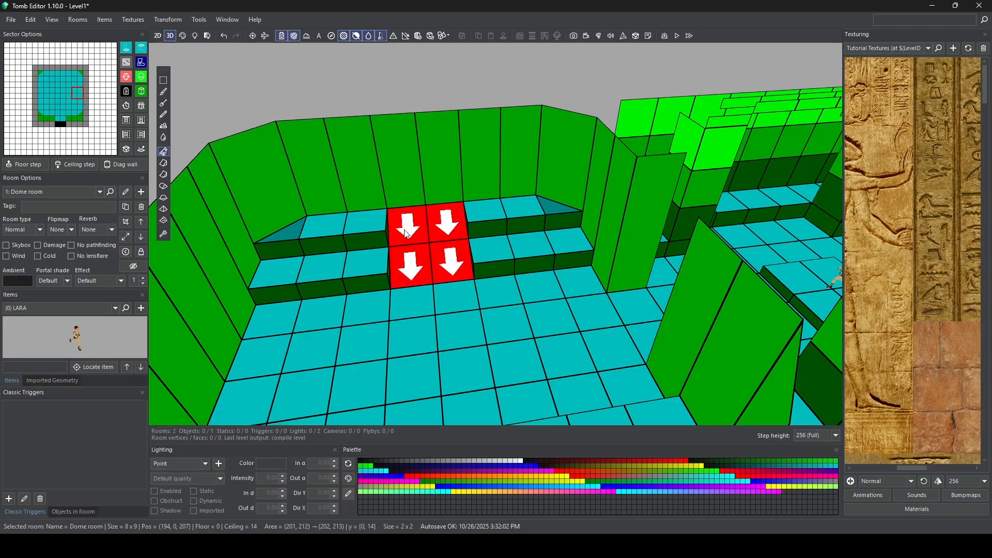
Step: Slope the middle 2 x 2 sectors of the west steps toward the room's centre by lowering their inner edges 2 clicks
{"action": "right_click_drag", "start_coordinate": [404, 232], "coordinate": [359, 225]}
{"action": "scroll", "coordinate": [380, 213], "scroll_direction": "up", "scroll_amount": 4}
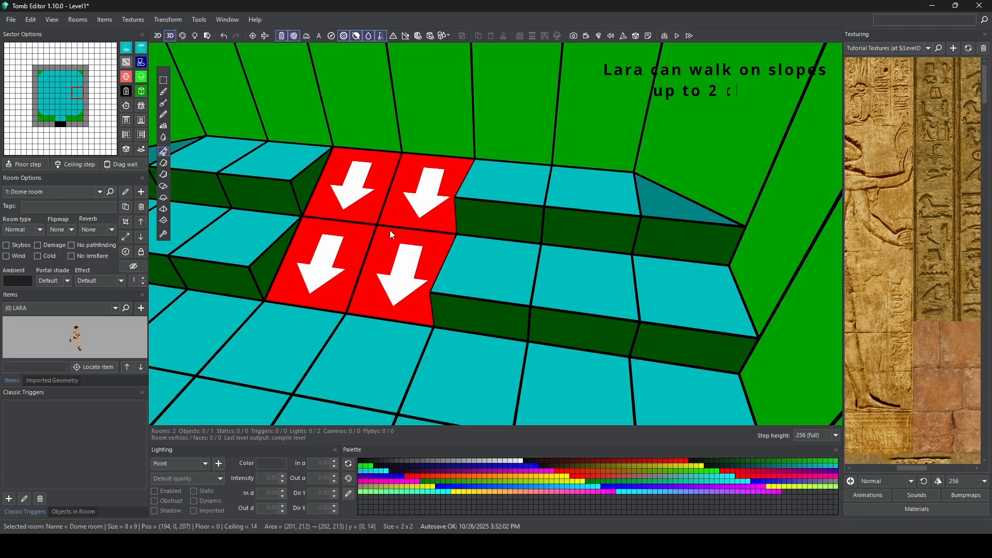
{"action": "right_click_drag", "start_coordinate": [356, 253], "coordinate": [380, 254]}
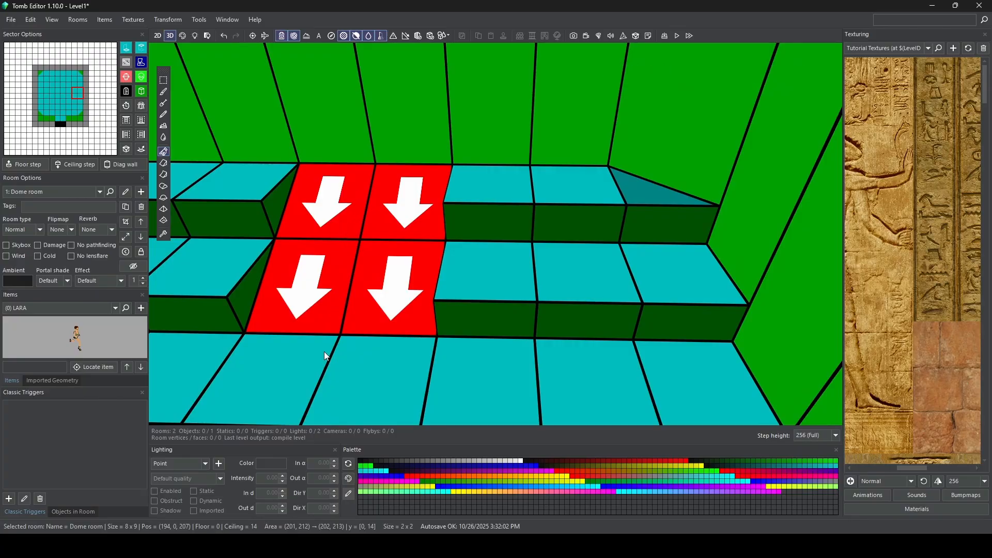
{"action": "scroll", "coordinate": [332, 409], "scroll_direction": "down", "scroll_amount": 6}
{"action": "right_click_drag", "start_coordinate": [332, 408], "coordinate": [374, 182]}
{"action": "left_click_drag", "start_coordinate": [375, 182], "coordinate": [418, 211]}
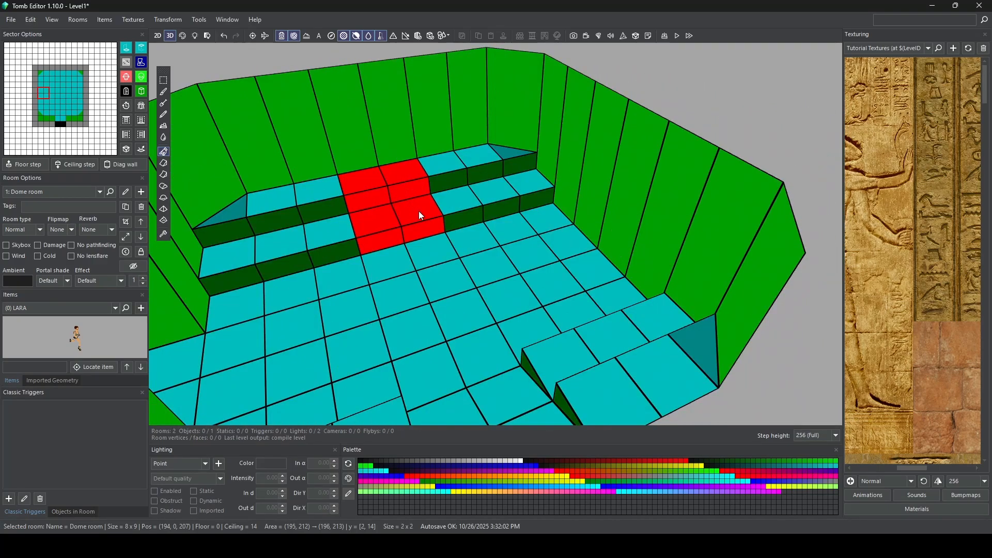
{"action": "left_click", "coordinate": [420, 211]}
{"action": "left_click", "coordinate": [419, 211]}
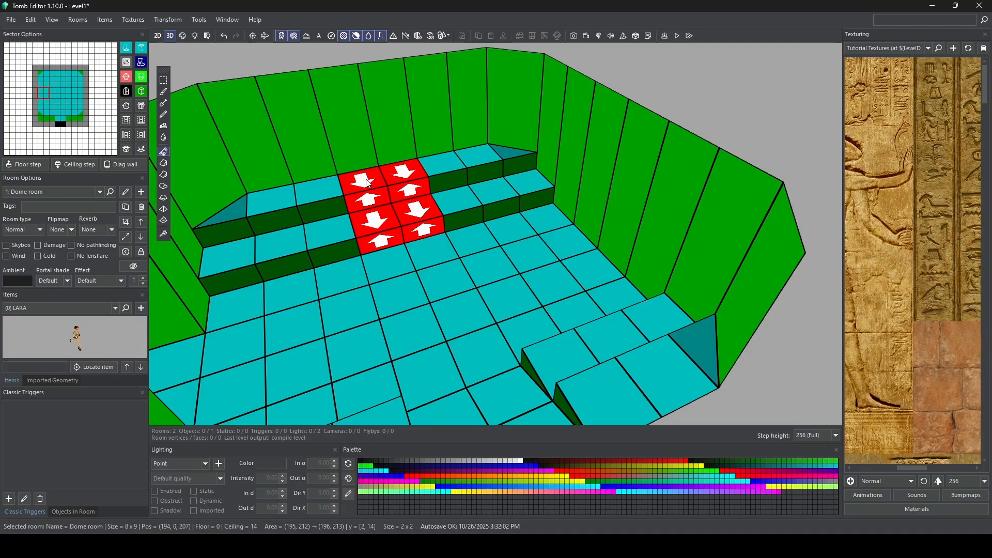
{"action": "left_click", "coordinate": [409, 181]}
{"action": "right_click_drag", "start_coordinate": [443, 208], "coordinate": [466, 242]}
Step: Select the lower-step sector just south of the west ramp and cycle through its edge directions
{"action": "left_click", "coordinate": [504, 217]}
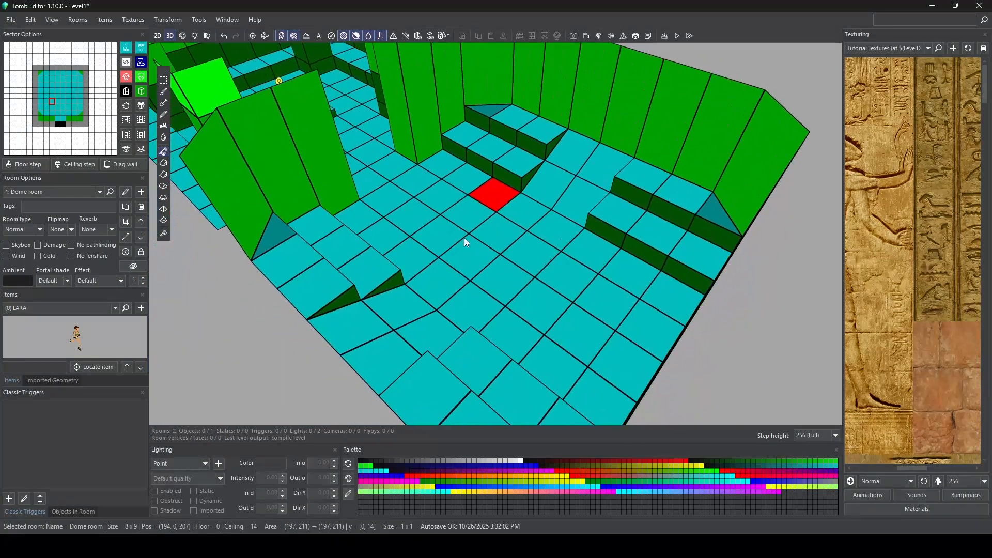
{"action": "right_click_drag", "start_coordinate": [501, 158], "coordinate": [542, 206], "text": "shift"}
{"action": "scroll", "coordinate": [510, 207], "scroll_direction": "up", "scroll_amount": 5}
{"action": "left_click", "coordinate": [531, 203]}
{"action": "left_click", "coordinate": [541, 207]}
{"action": "left_click", "coordinate": [542, 207]}
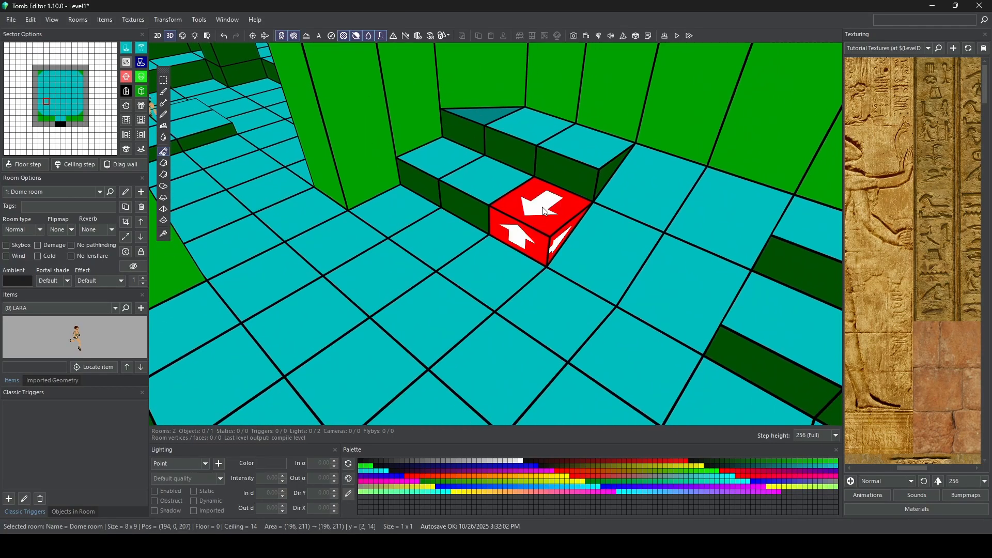
{"action": "left_click", "coordinate": [542, 207]}
{"action": "left_click_drag", "start_coordinate": [542, 207], "coordinate": [538, 202]}
{"action": "left_click", "coordinate": [538, 205]}
{"action": "left_click", "coordinate": [538, 202]}
{"action": "left_click", "coordinate": [537, 201]}
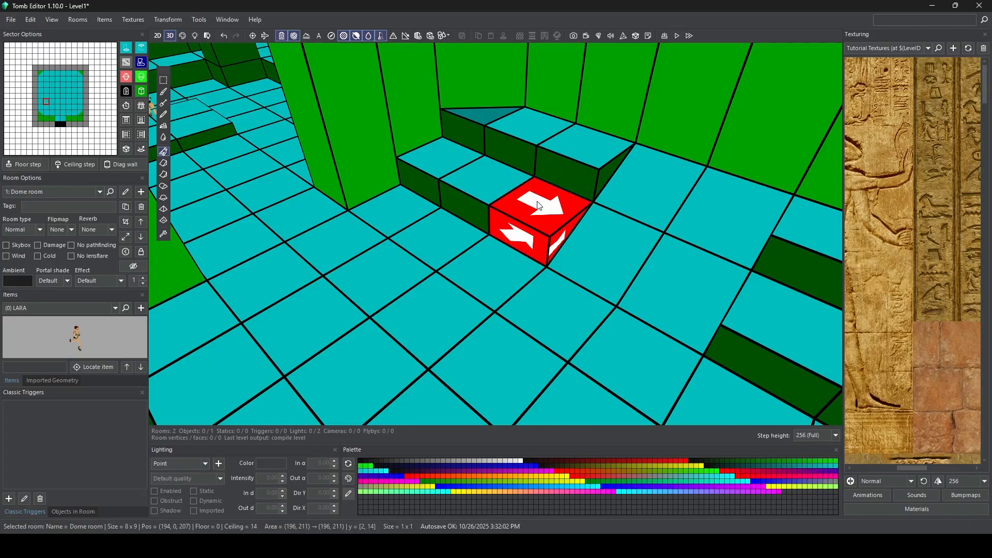
{"action": "left_click", "coordinate": [536, 197]}
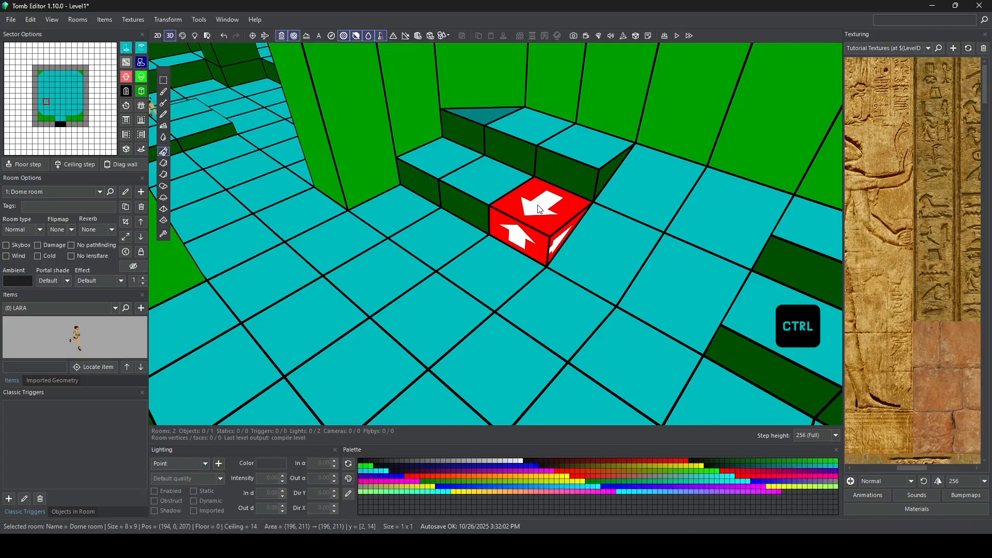
Step: Target the southeast corner of the selected lower-step sector, lower it one click and raise it above the step
{"action": "left_click", "coordinate": [539, 209], "text": "ctrl"}
{"action": "left_click", "coordinate": [540, 209], "text": "ctrl"}
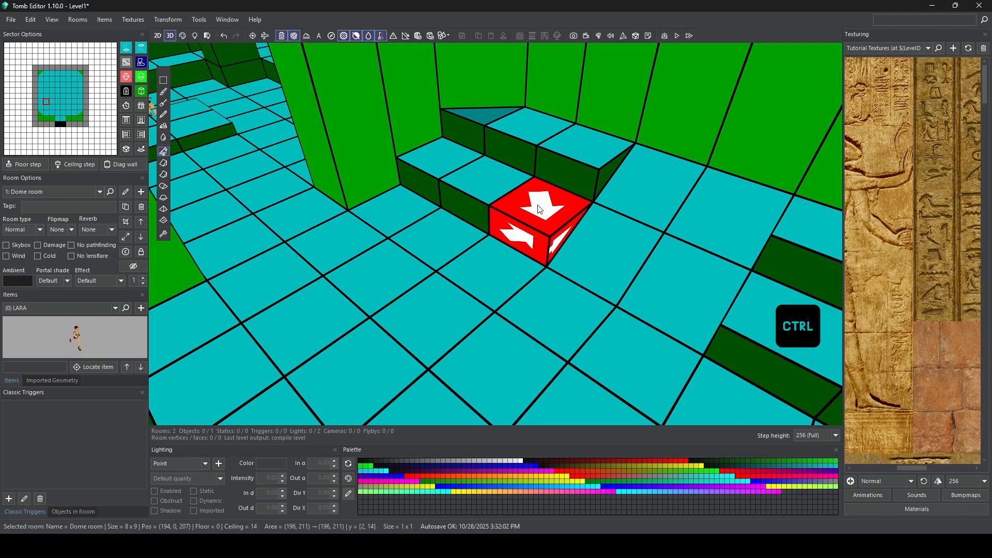
{"action": "left_click", "coordinate": [540, 209], "text": "ctrl"}
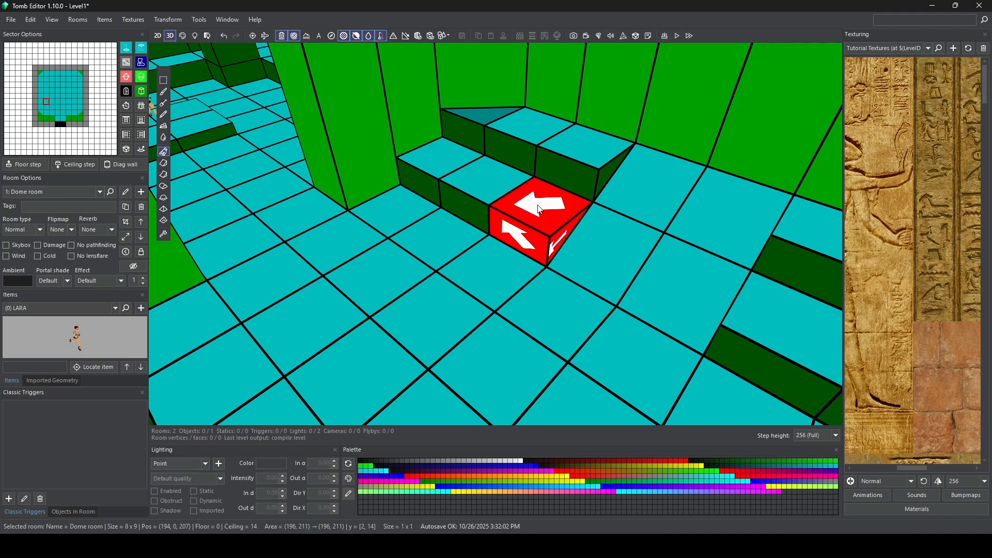
{"action": "left_click", "coordinate": [539, 202]}
{"action": "left_click", "coordinate": [540, 203]}
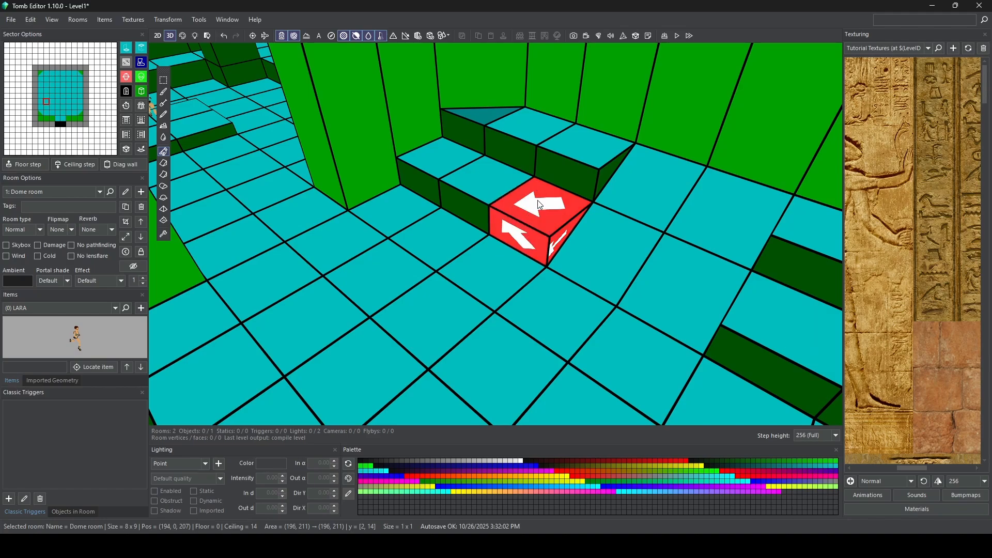
{"action": "right_click", "coordinate": [537, 208]}
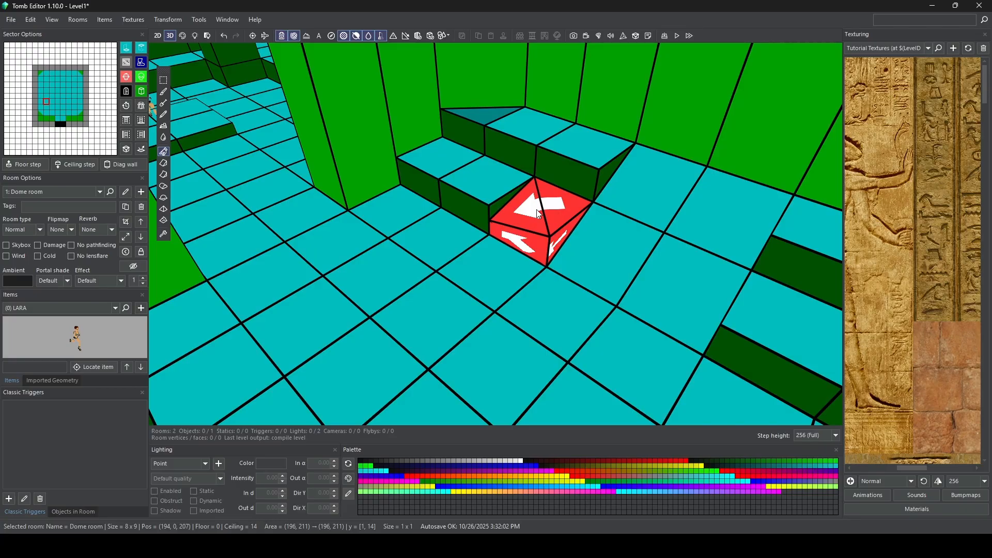
{"action": "left_click_drag", "start_coordinate": [537, 209], "coordinate": [537, 194]}
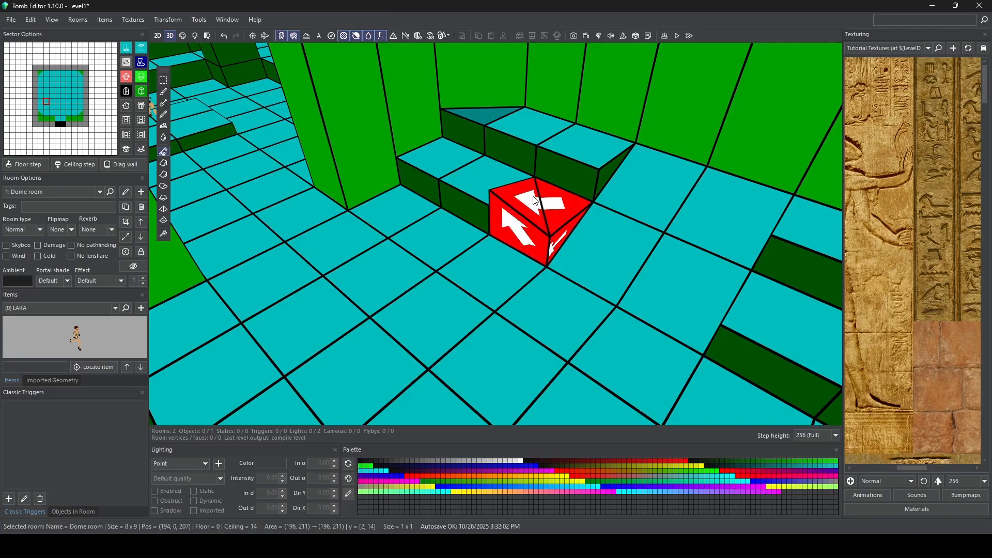
Step: Raise the northeast corner of the upper-step sector at (195, 210), second south of the west ramp
{"action": "left_click", "coordinate": [534, 135]}
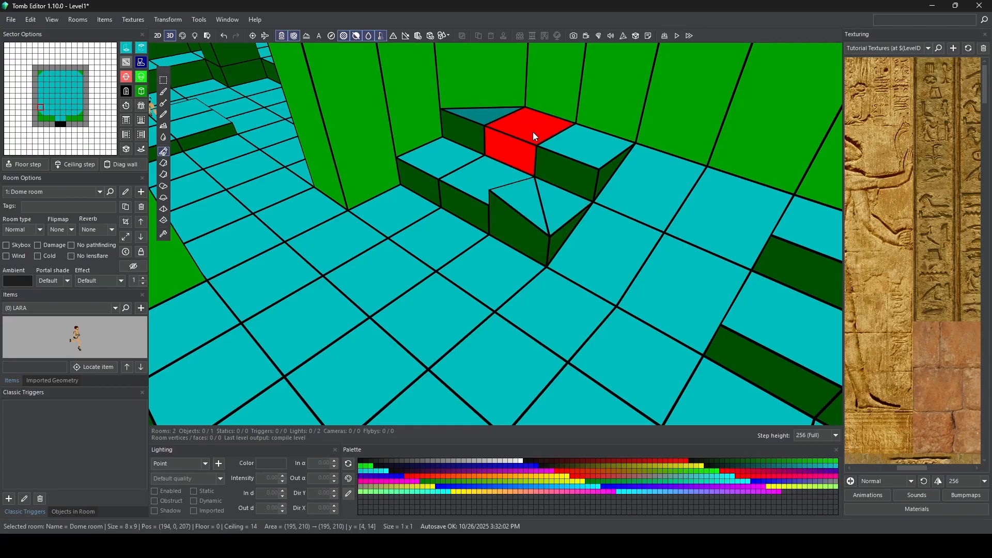
{"action": "left_click", "coordinate": [534, 134]}
{"action": "left_click", "coordinate": [534, 135]}
{"action": "left_click", "coordinate": [539, 134]}
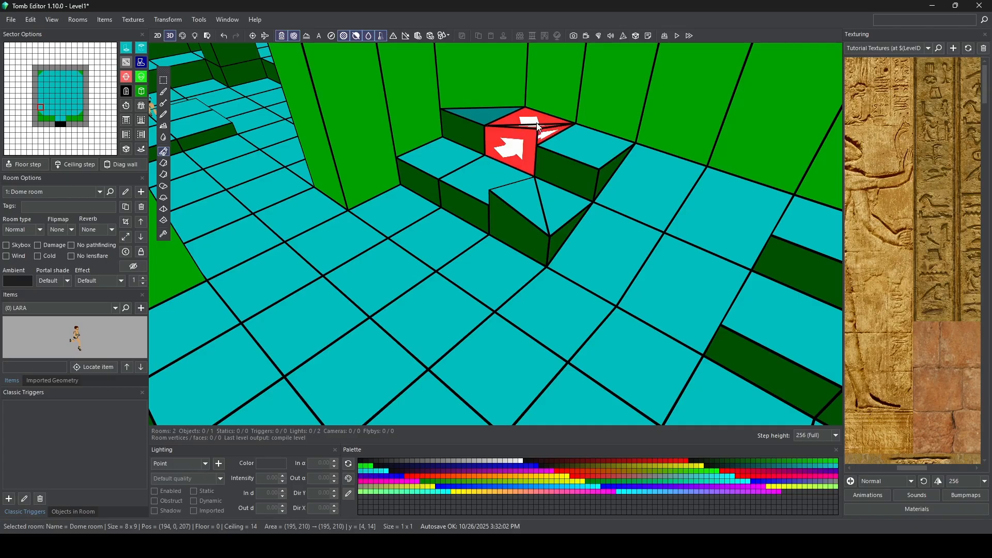
Step: Raise the southeast corner of the lower-step sector at (196, 215), second north of the west ramp
{"action": "right_click_drag", "start_coordinate": [537, 137], "coordinate": [558, 195]}
{"action": "right_click_drag", "start_coordinate": [579, 206], "coordinate": [583, 170]}
{"action": "left_click", "coordinate": [564, 200]}
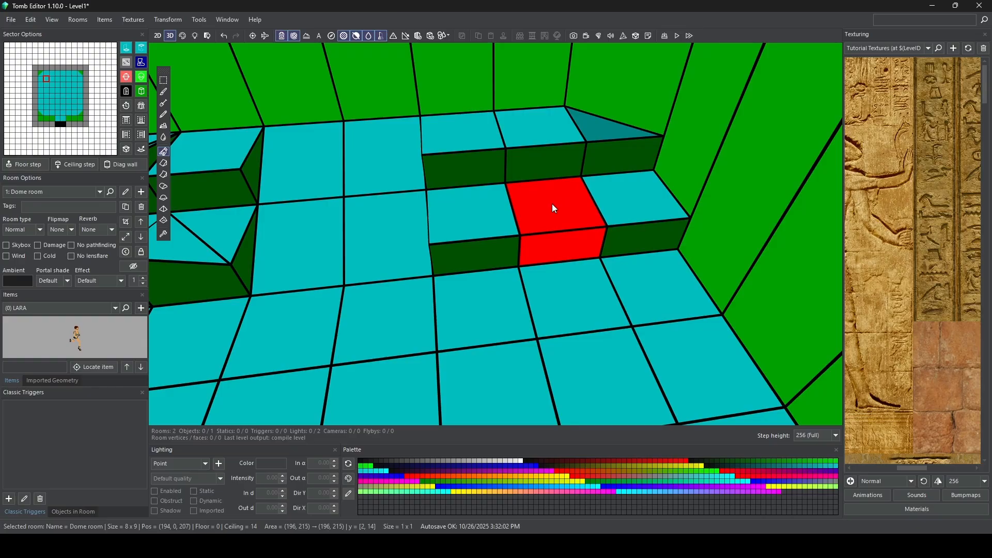
{"action": "left_click", "coordinate": [552, 204]}
{"action": "left_click", "coordinate": [553, 206]}
{"action": "left_click", "coordinate": [553, 207]}
{"action": "left_click", "coordinate": [553, 208]}
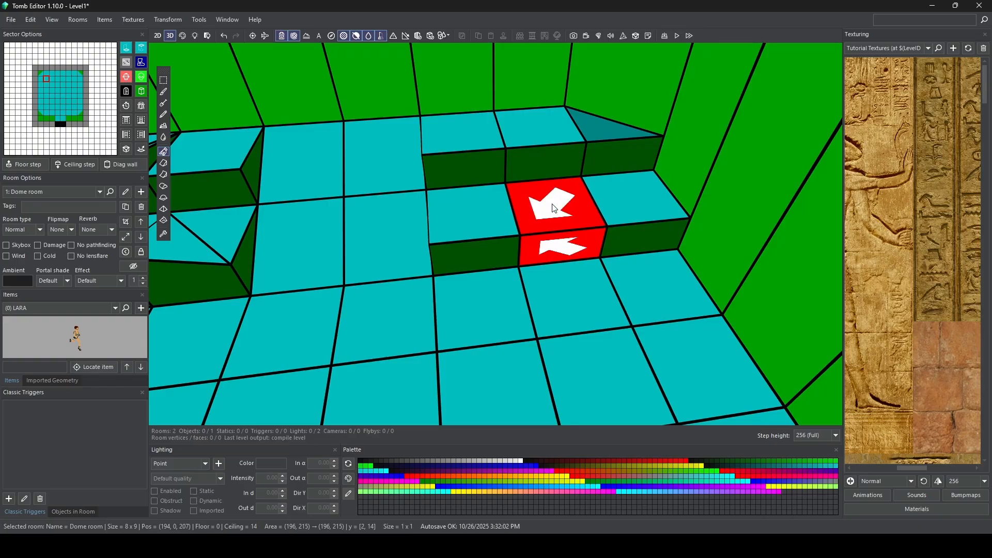
{"action": "left_click_drag", "start_coordinate": [552, 204], "coordinate": [553, 195]}
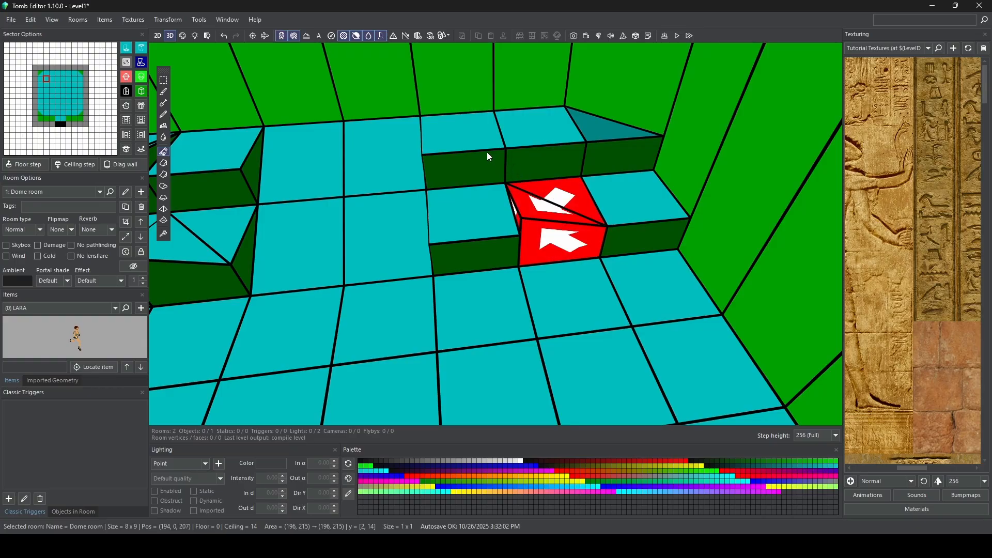
Step: Raise the northeast corner of the upper-step sector at (195, 214), just north of the west ramp
{"action": "left_click", "coordinate": [477, 140]}
{"action": "left_click", "coordinate": [478, 141]}
{"action": "left_click", "coordinate": [478, 140]}
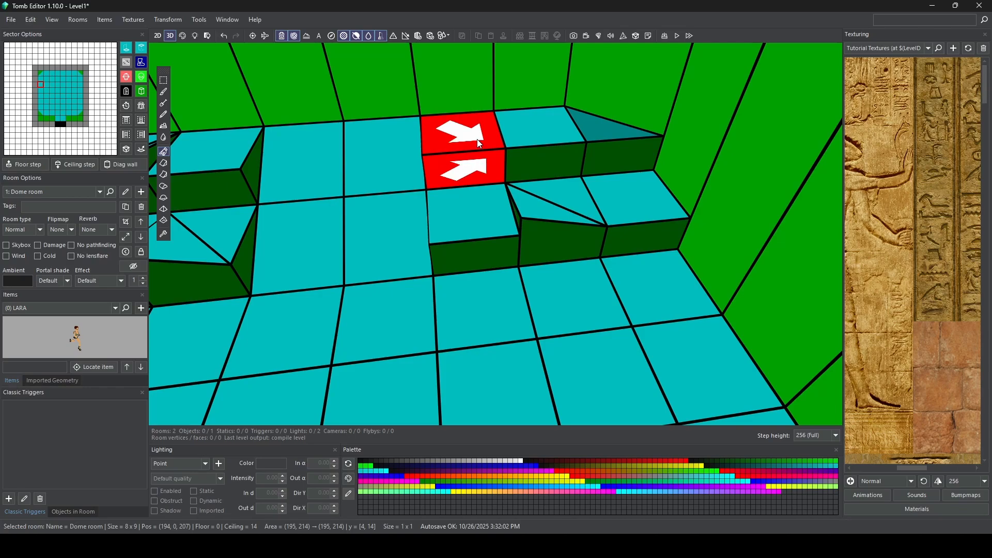
{"action": "left_click_drag", "start_coordinate": [476, 139], "coordinate": [476, 136]}
Step: Raise the southwest corner of the lower-step sector at (201, 215), on the room's northeast steps
{"action": "scroll", "coordinate": [470, 203], "scroll_direction": "down", "scroll_amount": 4}
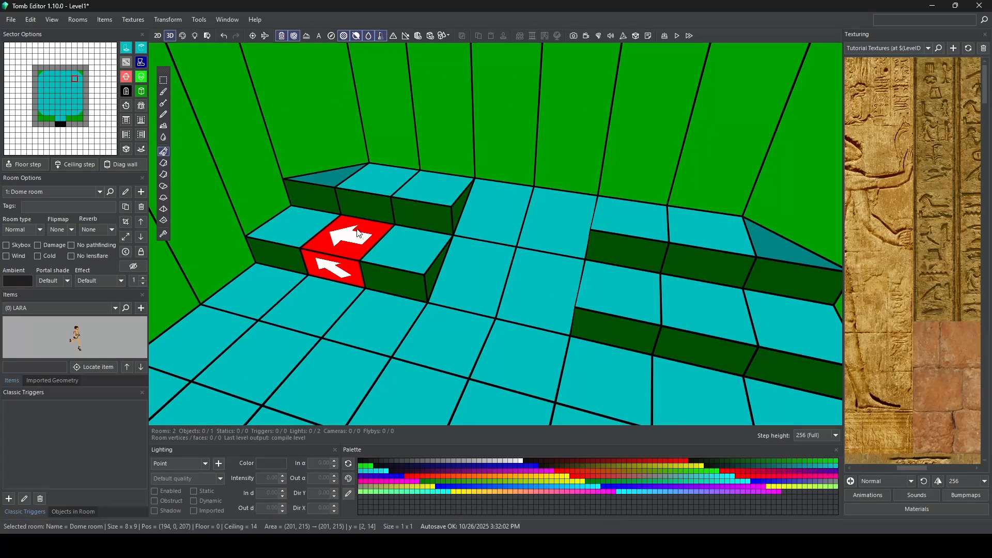
{"action": "left_click", "coordinate": [359, 234], "text": "ctrl"}
{"action": "left_click", "coordinate": [359, 235], "text": "ctrl"}
{"action": "left_click", "coordinate": [358, 235], "text": "ctrl"}
{"action": "left_click", "coordinate": [358, 235], "text": "ctrl"}
{"action": "left_click_drag", "start_coordinate": [359, 234], "coordinate": [358, 227]}
Step: On the southeast steps, raise the northwest corner of the upper sector beside the ramp and the southwest corner of the lower sector at (201, 210)
{"action": "left_click", "coordinate": [644, 226]}
{"action": "left_click", "coordinate": [644, 225], "text": "ctrl"}
{"action": "left_click_drag", "start_coordinate": [644, 225], "coordinate": [644, 217]}
{"action": "left_click", "coordinate": [696, 307]}
{"action": "left_click", "coordinate": [695, 307], "text": "ctrl"}
{"action": "left_click", "coordinate": [696, 307], "text": "ctrl"}
{"action": "left_click", "coordinate": [696, 307], "text": "ctrl"}
{"action": "left_click", "coordinate": [696, 307], "text": "ctrl"}
{"action": "left_click_drag", "start_coordinate": [696, 307], "coordinate": [696, 300]}
{"action": "scroll", "coordinate": [696, 300], "scroll_direction": "down", "scroll_amount": 6}
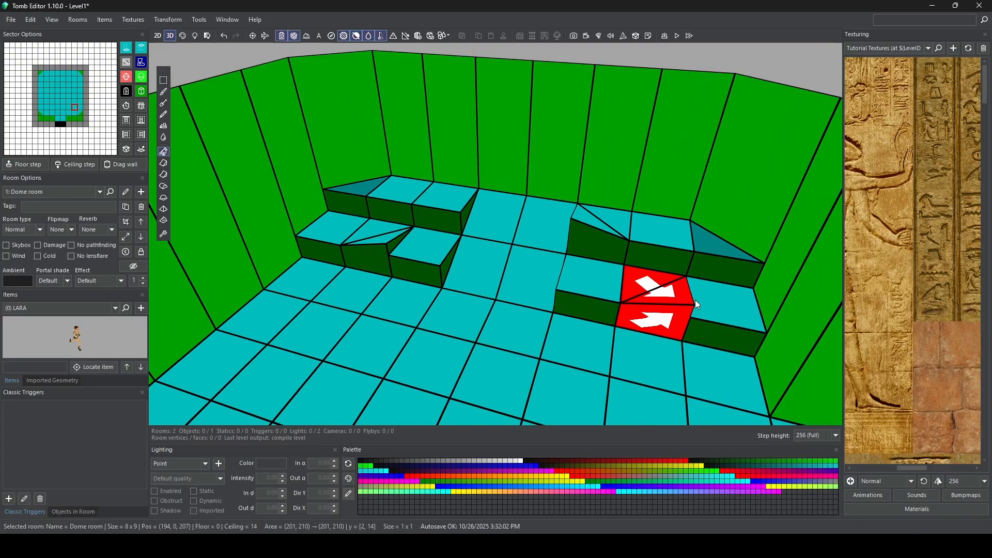
Step: Inspect the Dome room's uneven steps and ramps from several angles and clear the sector selection
{"action": "right_click_drag", "start_coordinate": [654, 267], "coordinate": [468, 282]}
{"action": "middle_click_drag", "start_coordinate": [468, 282], "coordinate": [557, 244]}
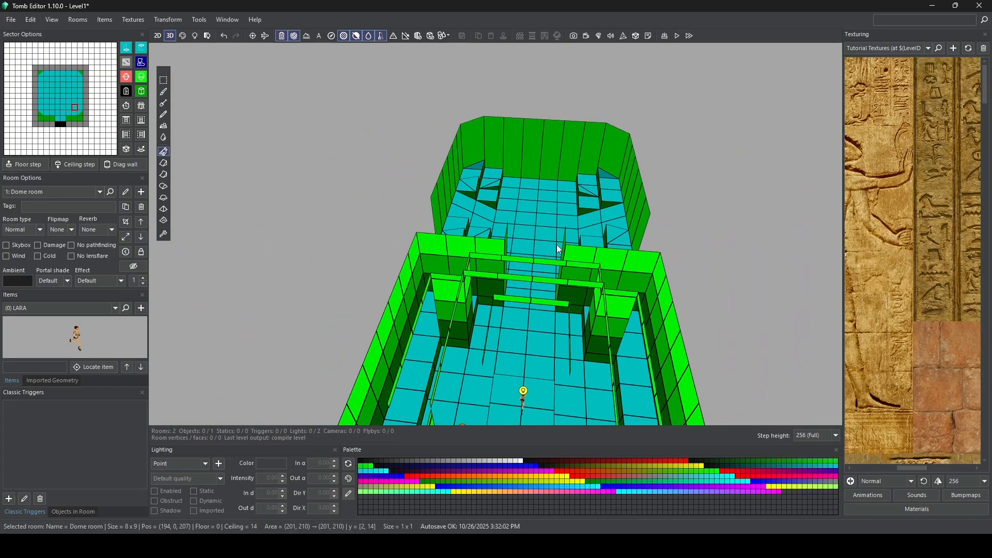
{"action": "scroll", "coordinate": [556, 244], "scroll_direction": "up", "scroll_amount": 5}
{"action": "middle_click_drag", "start_coordinate": [577, 188], "coordinate": [541, 207]}
{"action": "right_click_drag", "start_coordinate": [541, 206], "coordinate": [514, 209]}
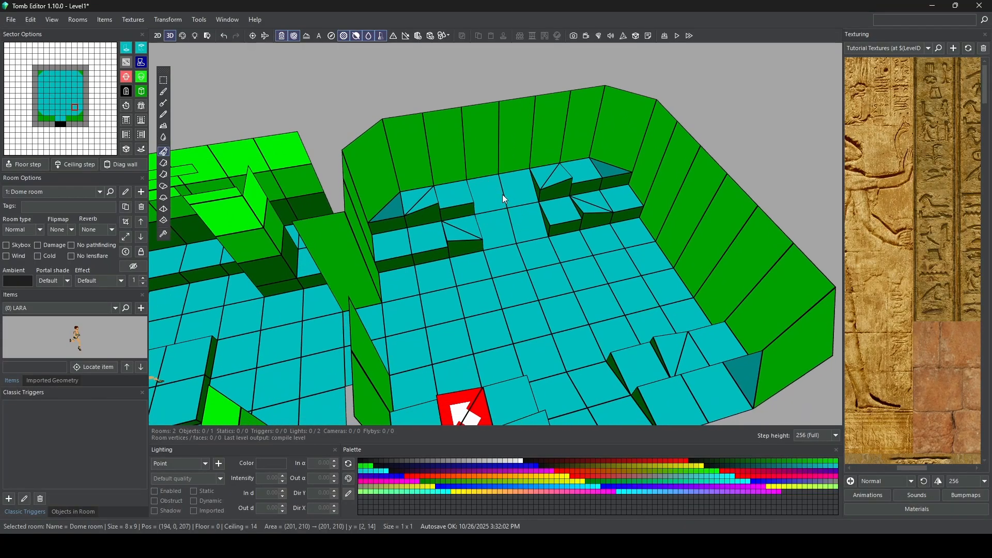
{"action": "right_click_drag", "start_coordinate": [467, 112], "coordinate": [508, 166]}
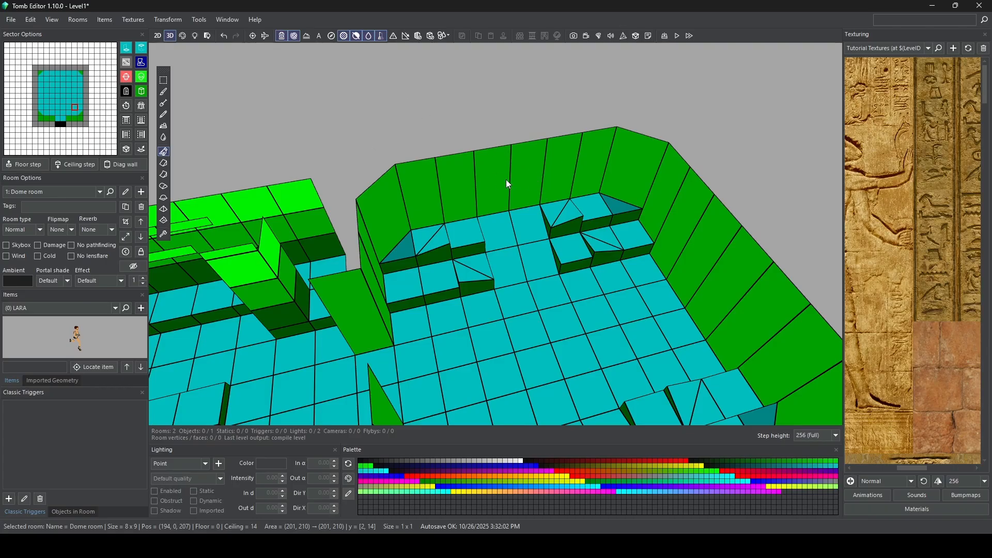
{"action": "right_click_drag", "start_coordinate": [384, 127], "coordinate": [498, 141]}
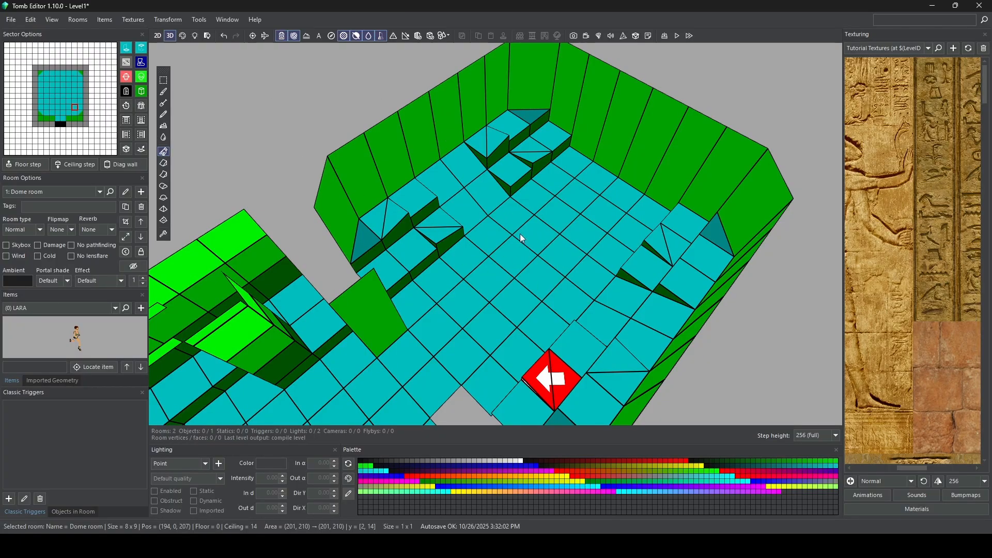
{"action": "key", "text": "Escape"}
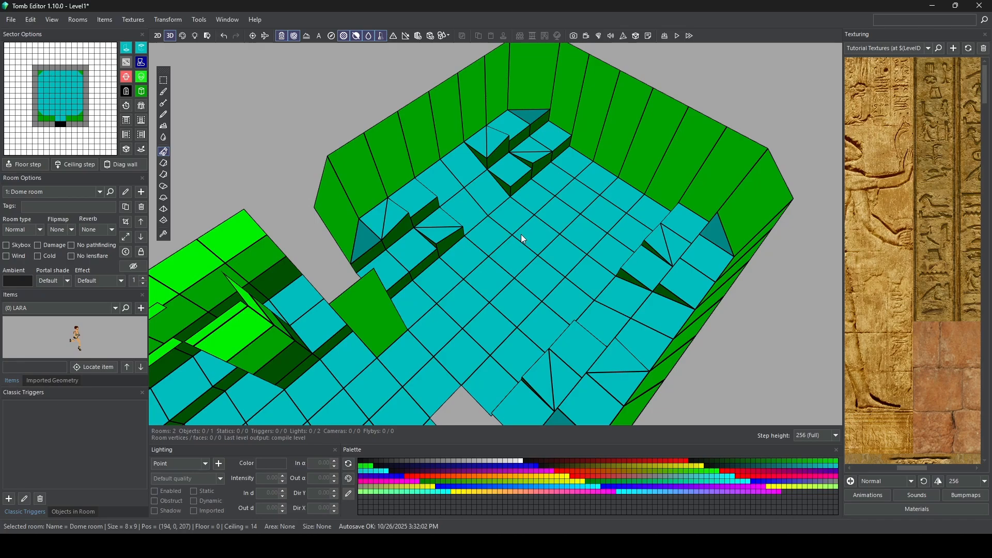
Step: Extend the Dome room 3 sectors to the west with the room crop, filling the new sectors with floor
{"action": "left_click", "coordinate": [128, 223]}
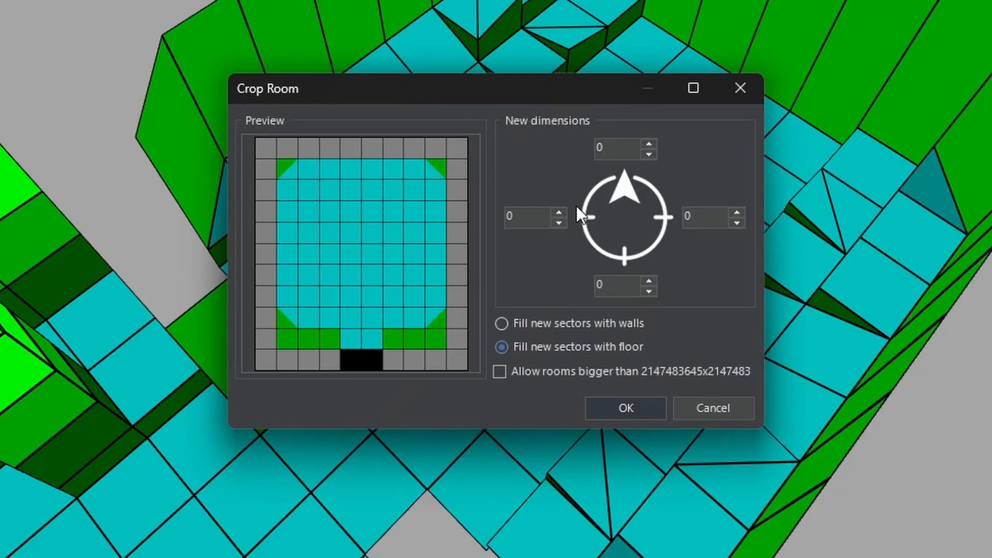
{"action": "left_click", "coordinate": [558, 213]}
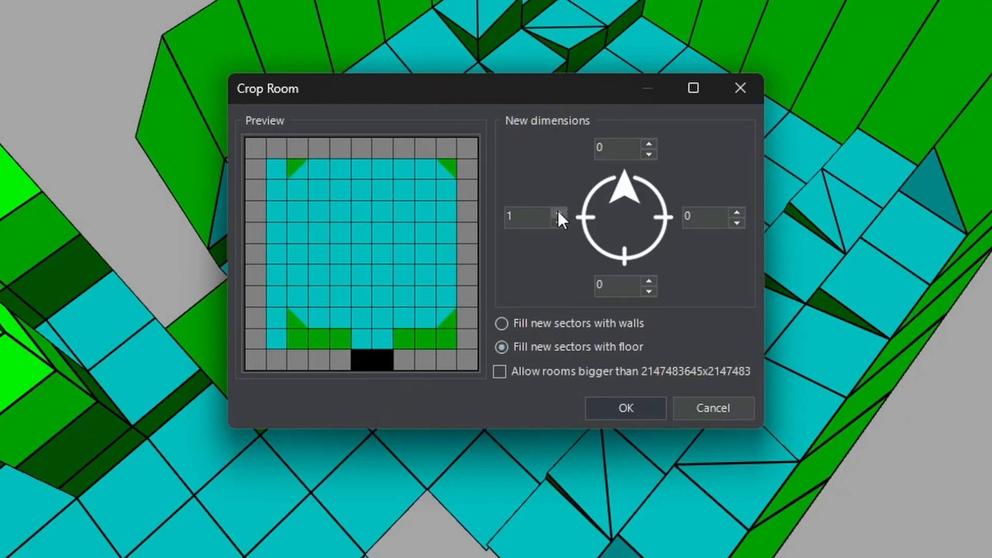
{"action": "left_click", "coordinate": [559, 212]}
{"action": "left_click", "coordinate": [559, 212]}
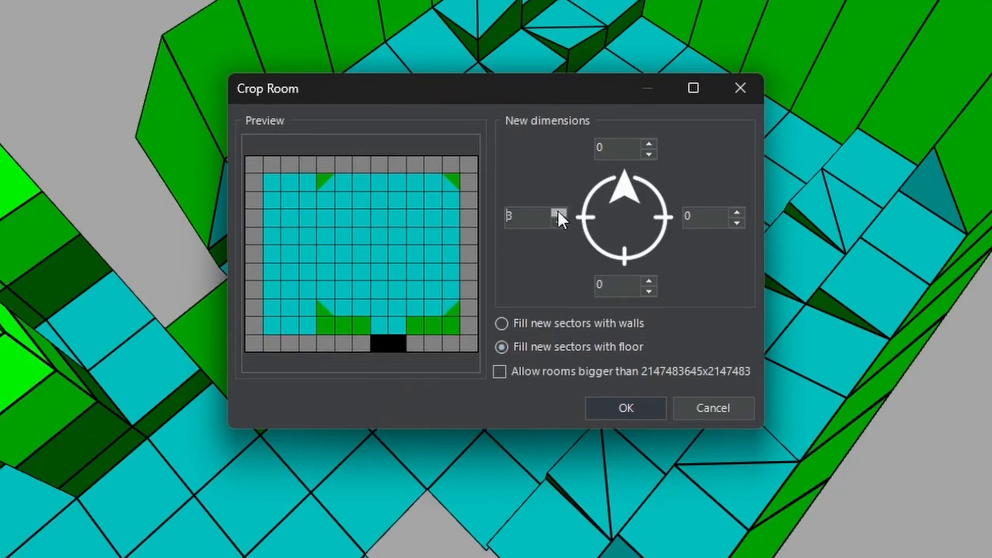
{"action": "left_click", "coordinate": [606, 402]}
{"action": "left_click", "coordinate": [817, 253]}
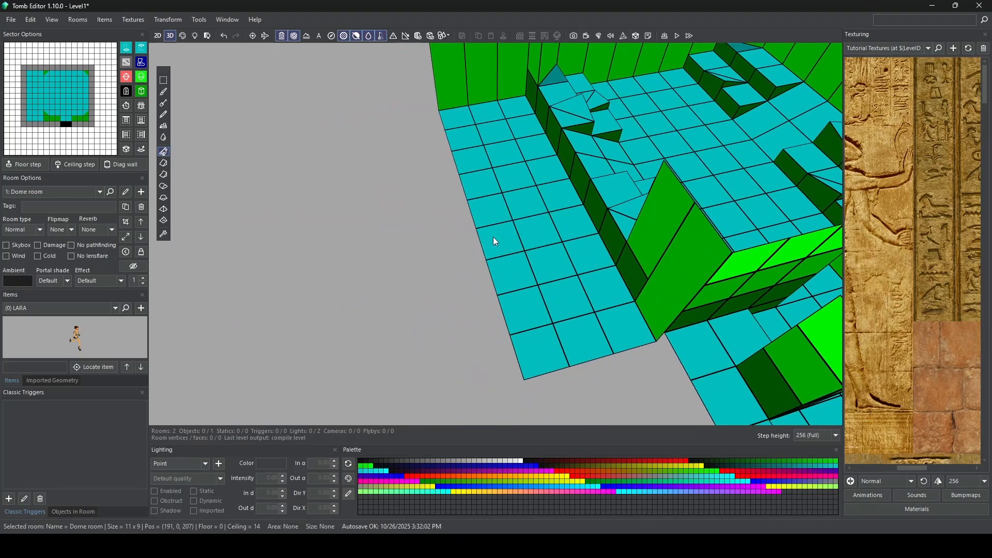
Step: Raise the floor of the new 3 x 9 western strip to a height of 4 clicks
{"action": "right_click_drag", "start_coordinate": [493, 237], "coordinate": [694, 195]}
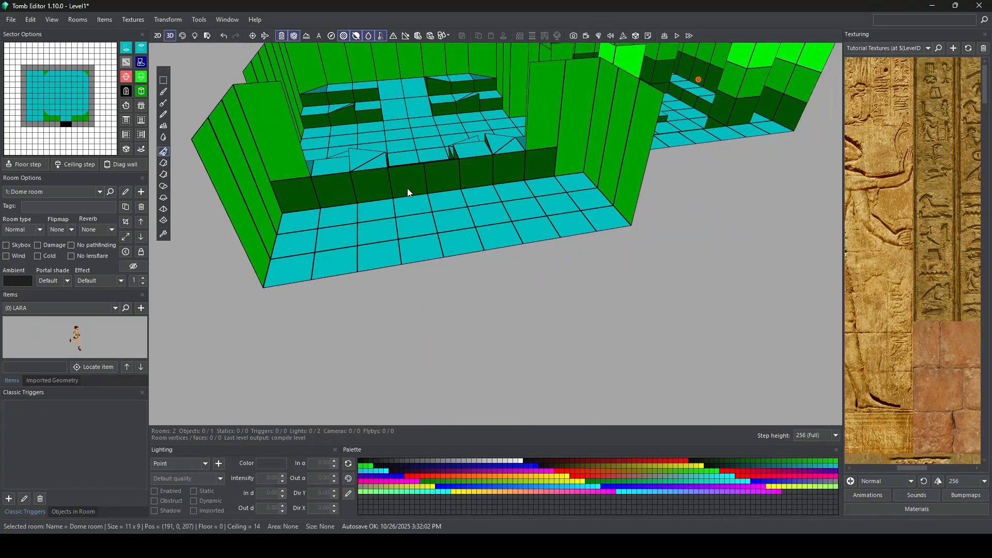
{"action": "right_click_drag", "start_coordinate": [407, 188], "coordinate": [504, 150]}
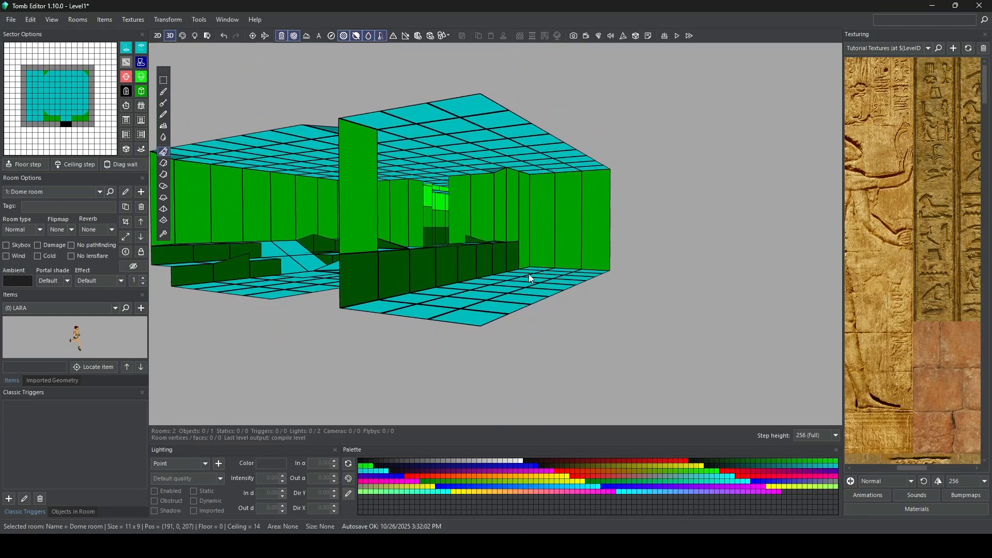
{"action": "right_click_drag", "start_coordinate": [510, 231], "coordinate": [521, 313]}
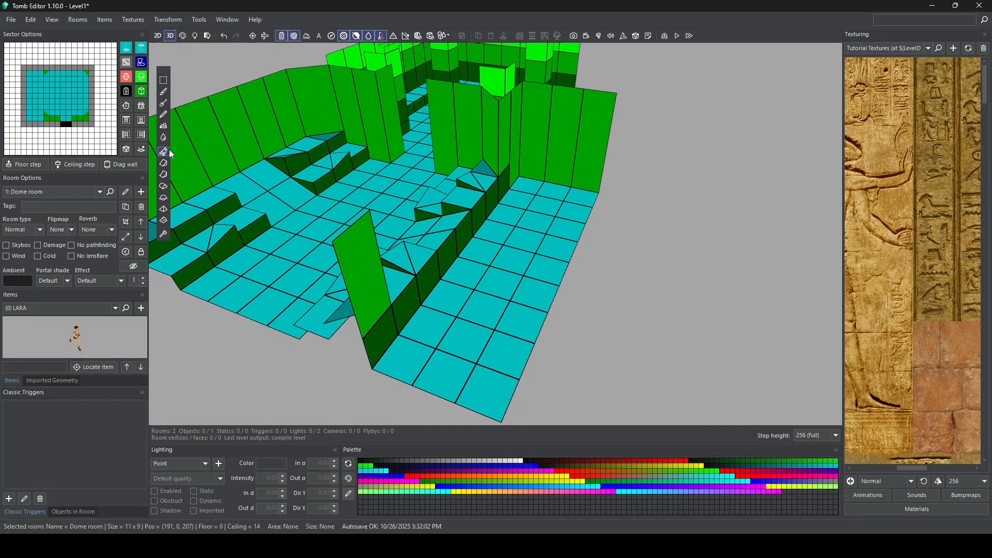
{"action": "left_click_drag", "start_coordinate": [526, 188], "coordinate": [495, 386]}
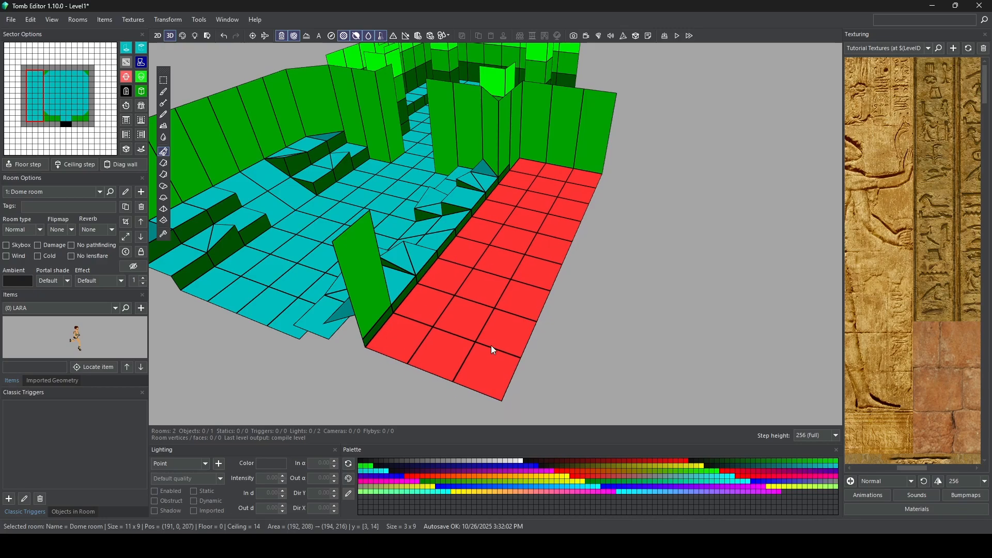
{"action": "left_click_drag", "start_coordinate": [491, 345], "coordinate": [489, 337]}
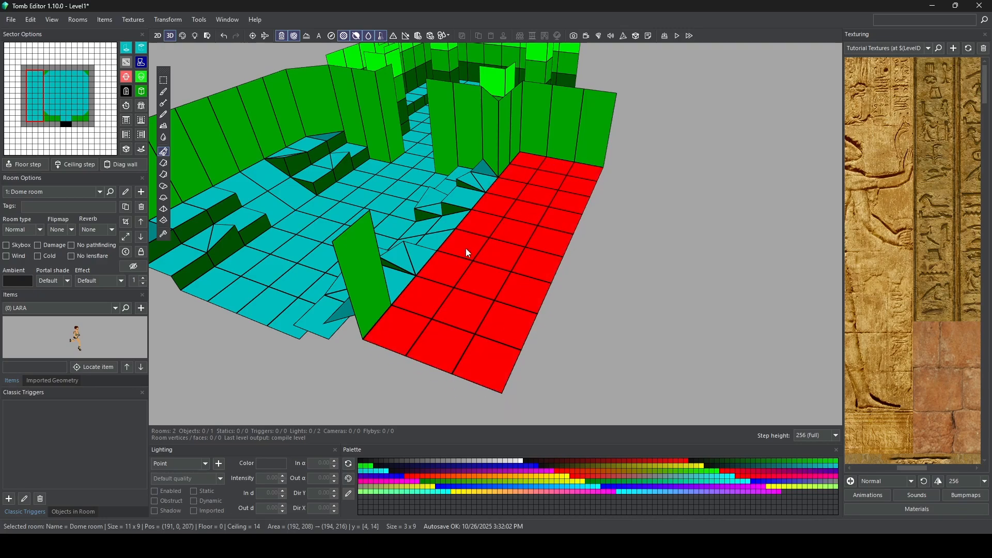
Step: Turn the 3 x 3 block at the strip's north end and the 2 x 3 block from (193, 209) to (194, 211) into walls
{"action": "right_click_drag", "start_coordinate": [466, 248], "coordinate": [442, 162]}
{"action": "right_click_drag", "start_coordinate": [569, 271], "coordinate": [408, 209]}
{"action": "left_click", "coordinate": [288, 281]}
{"action": "left_click_drag", "start_coordinate": [402, 207], "coordinate": [427, 260]}
{"action": "left_click", "coordinate": [141, 91]}
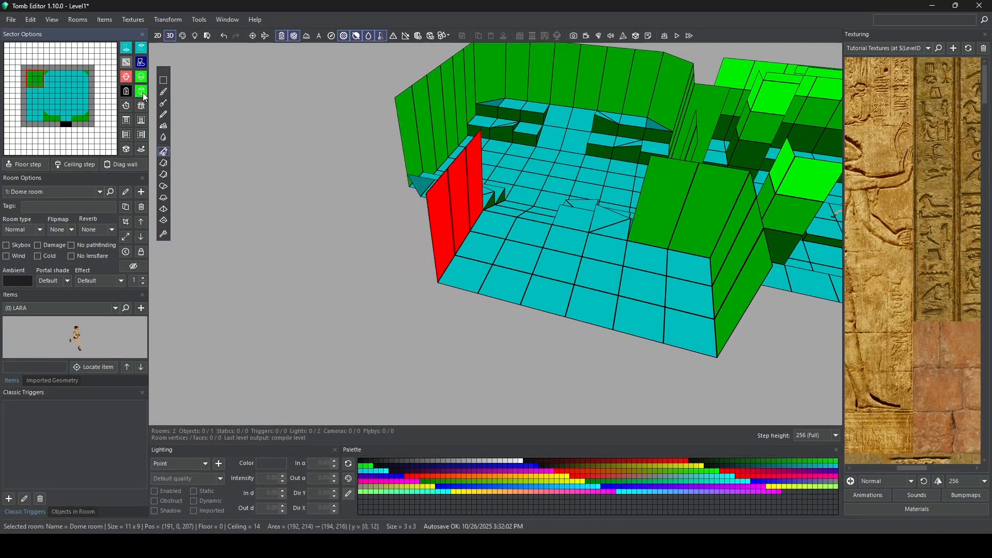
{"action": "left_click_drag", "start_coordinate": [575, 246], "coordinate": [631, 284]}
{"action": "left_click", "coordinate": [142, 90]}
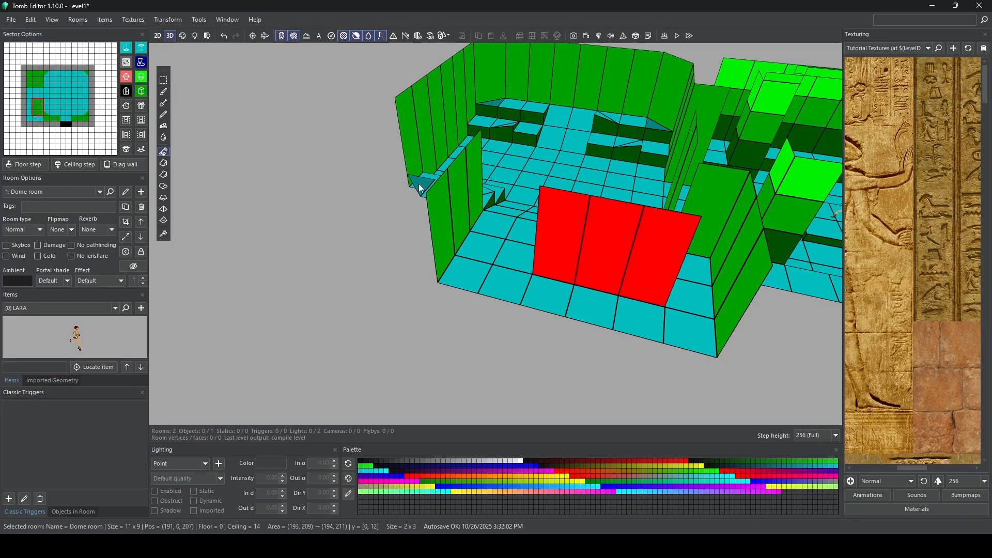
Step: Smoothly raise the central 2 x 2 ceiling sectors of the Dome room by one click, sloping the surrounding sectors
{"action": "right_click_drag", "start_coordinate": [421, 187], "coordinate": [487, 195]}
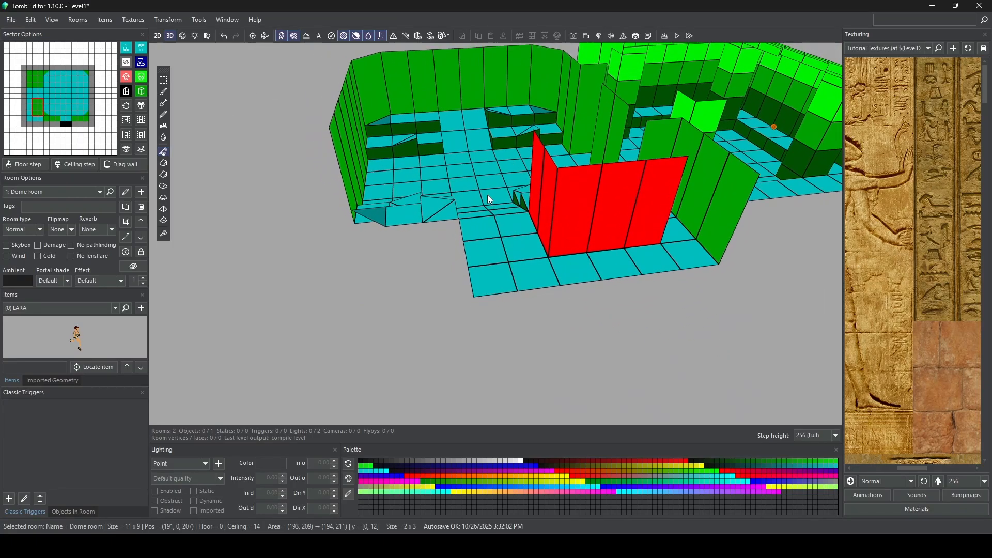
{"action": "right_click_drag", "start_coordinate": [573, 275], "coordinate": [580, 248]}
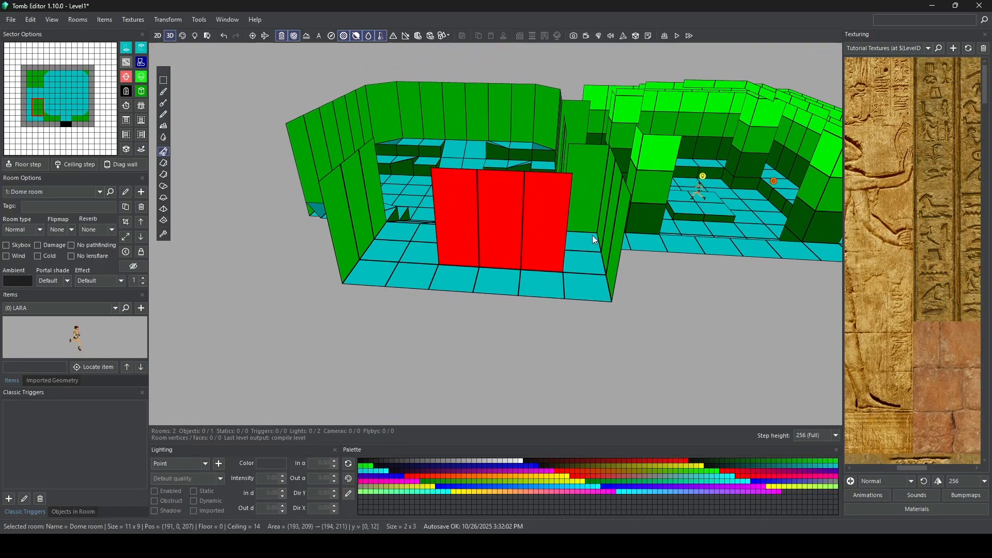
{"action": "right_click_drag", "start_coordinate": [372, 191], "coordinate": [542, 224]}
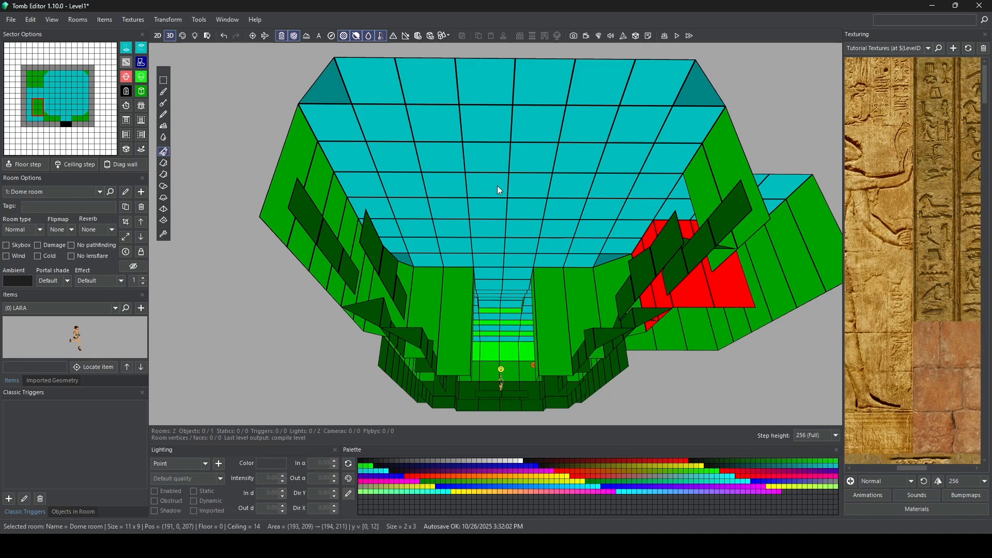
{"action": "left_click_drag", "start_coordinate": [497, 185], "coordinate": [514, 205]}
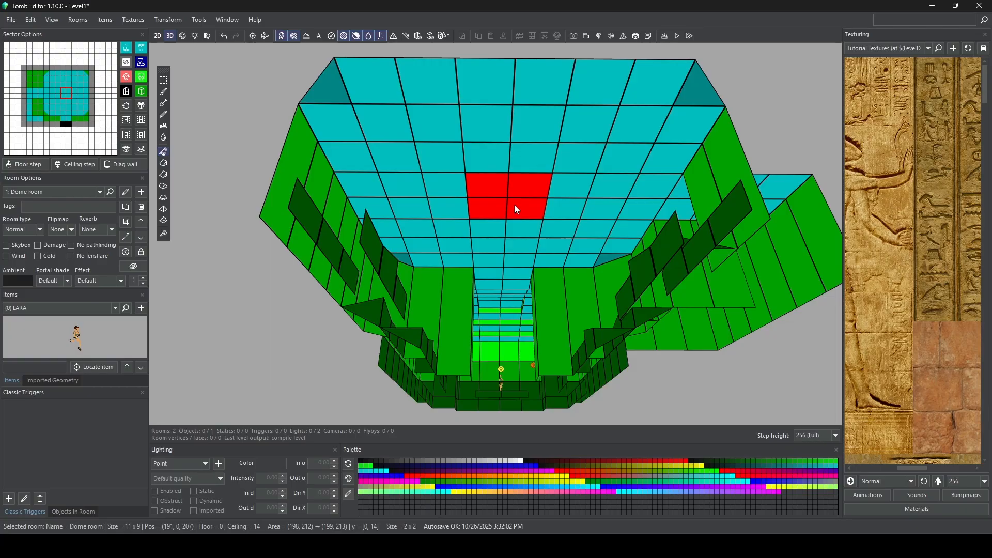
{"action": "key", "text": "alt"}
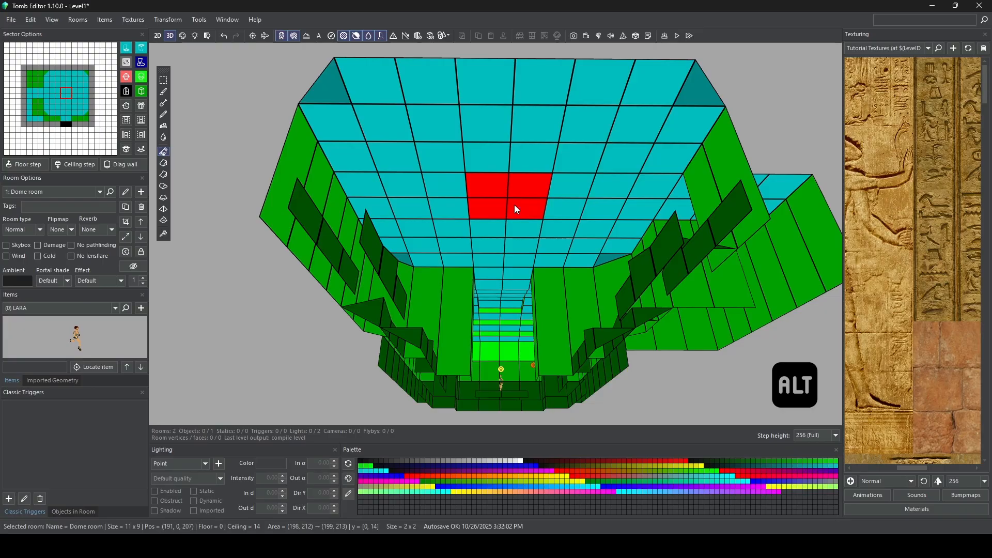
{"action": "left_click_drag", "start_coordinate": [515, 205], "coordinate": [516, 192]}
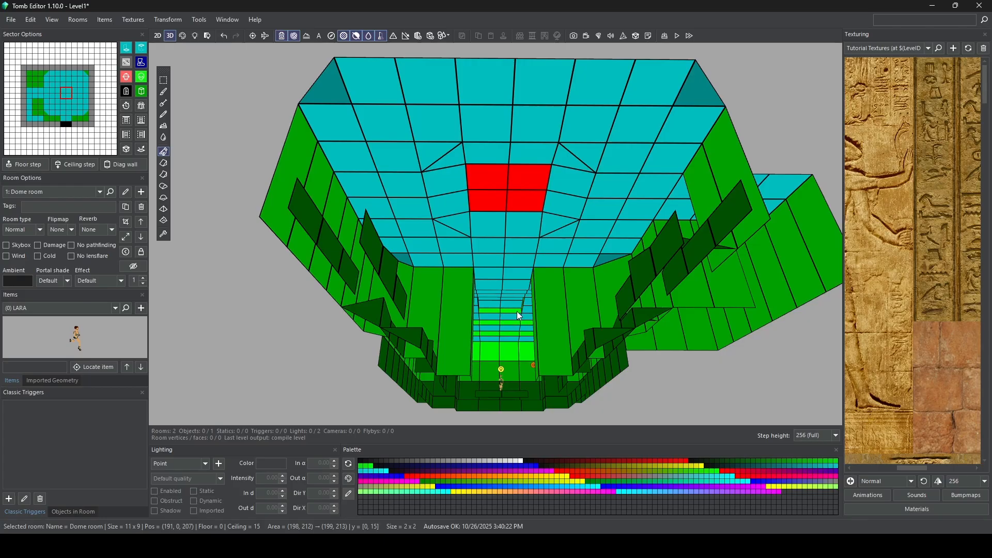
Step: Smoothly raise the central 4 x 4 ceiling sectors by one click to build up the dome
{"action": "left_click_drag", "start_coordinate": [447, 153], "coordinate": [562, 222]}
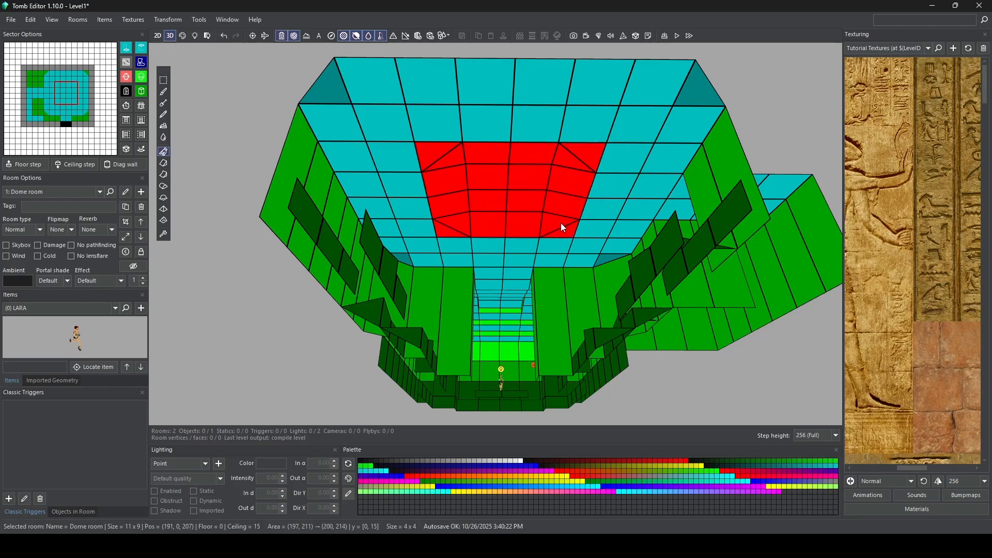
{"action": "key", "text": "w"}
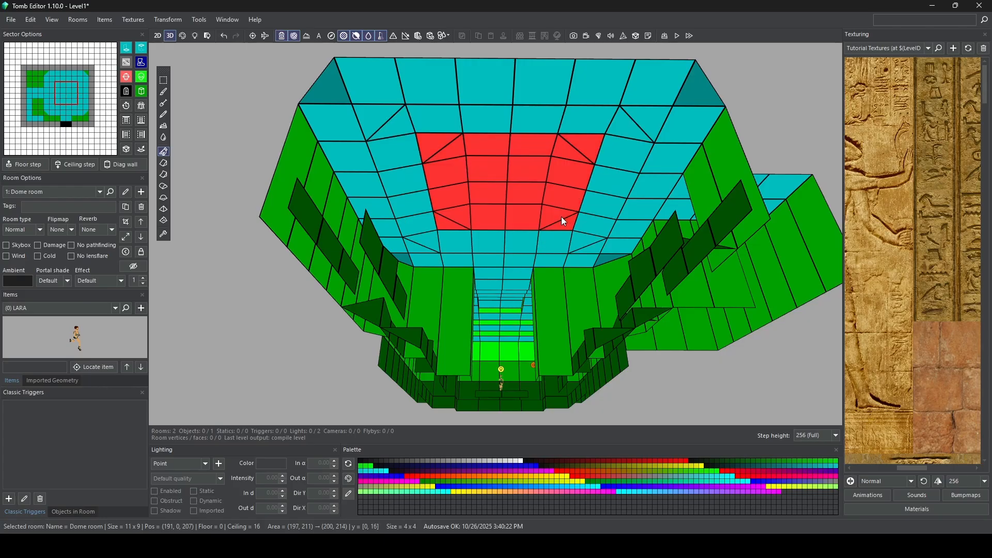
{"action": "left_click", "coordinate": [418, 145]}
{"action": "right_click_drag", "start_coordinate": [418, 145], "coordinate": [529, 196]}
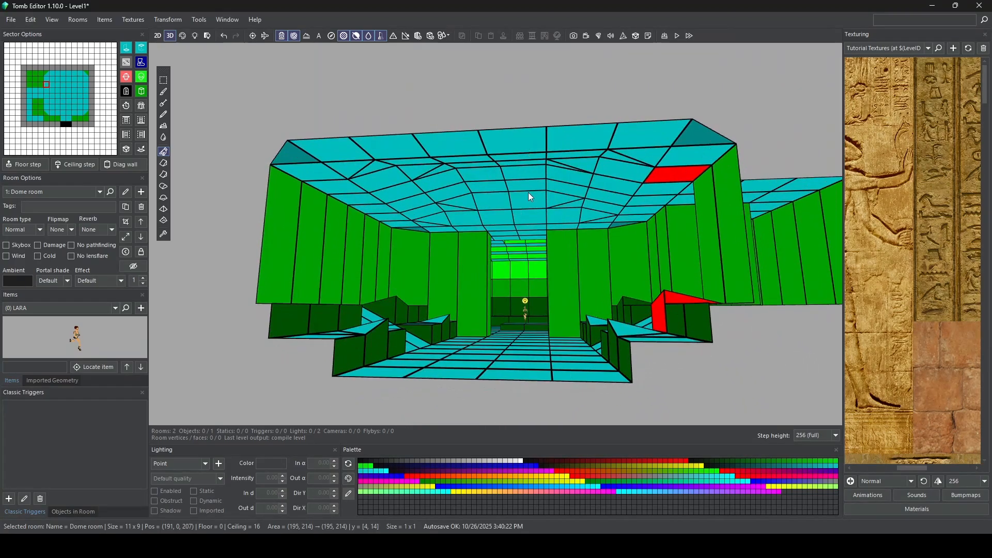
{"action": "scroll", "coordinate": [448, 203], "scroll_direction": "up", "scroll_amount": 6}
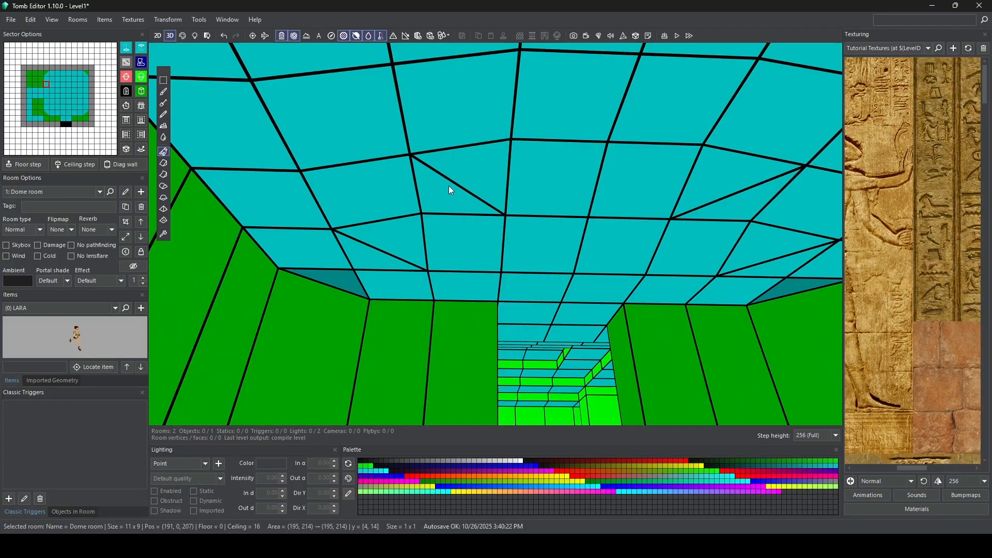
Step: Lower only the outer ceiling corner of sector (200, 214) to even out the dome's northeast slope
{"action": "scroll", "coordinate": [455, 185], "scroll_direction": "down", "scroll_amount": 5}
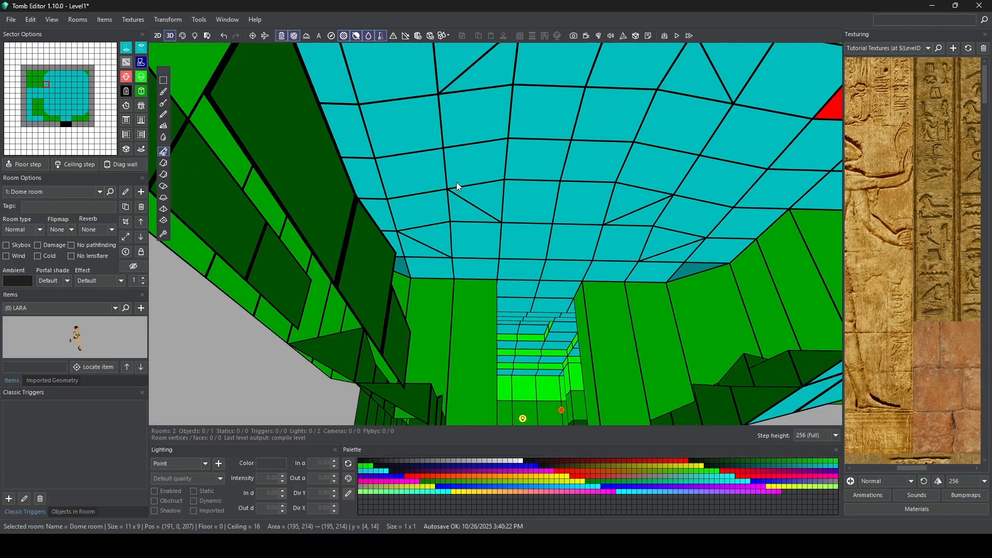
{"action": "mouse_move", "coordinate": [457, 182]}
{"action": "right_mouse_down"}
{"action": "mouse_move", "coordinate": [454, 260]}
{"action": "mouse_move", "coordinate": [455, 173]}
{"action": "right_mouse_up"}
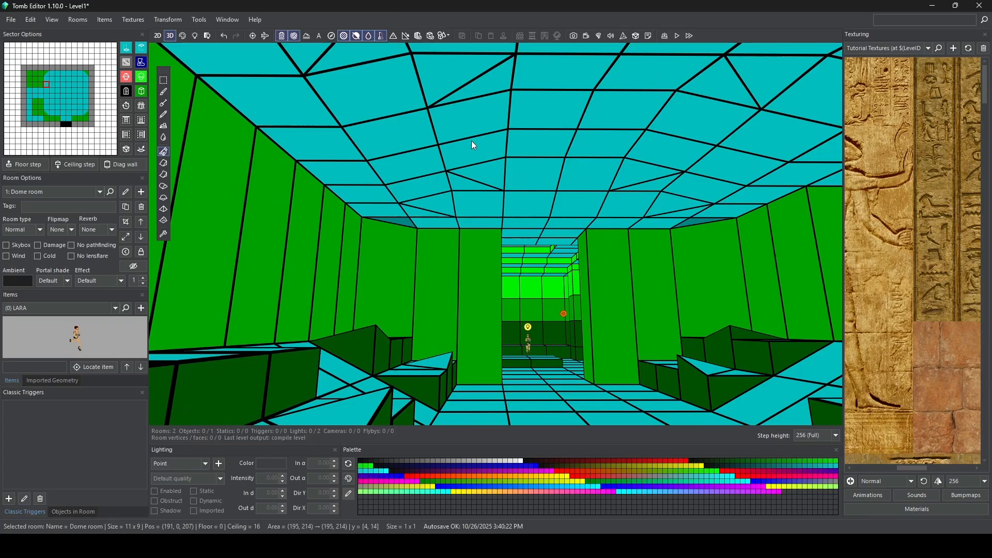
{"action": "right_click_drag", "start_coordinate": [472, 140], "coordinate": [427, 129]}
{"action": "left_click", "coordinate": [427, 129]}
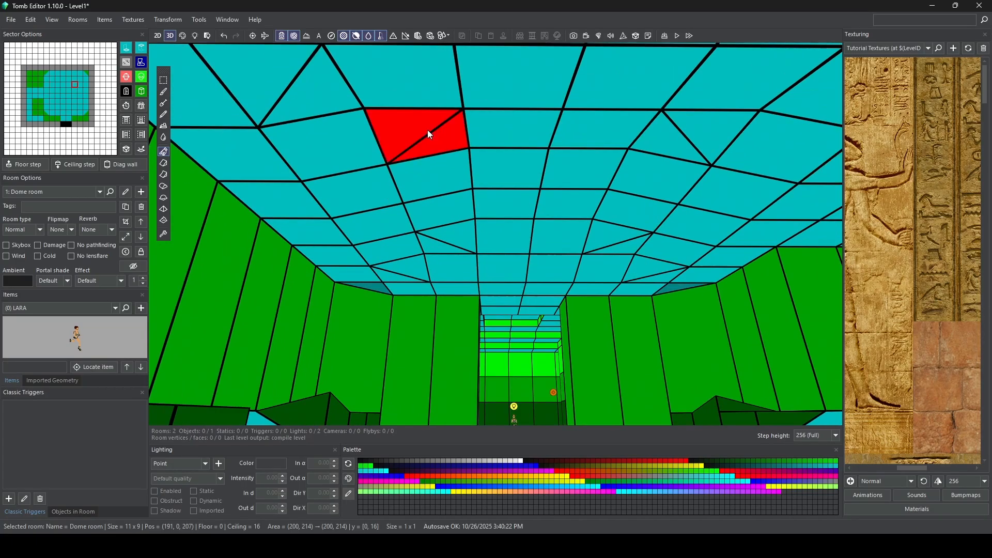
{"action": "left_click", "coordinate": [430, 135]}
{"action": "left_click", "coordinate": [430, 134]}
{"action": "left_click", "coordinate": [429, 134]}
{"action": "key", "text": "ctrl"}
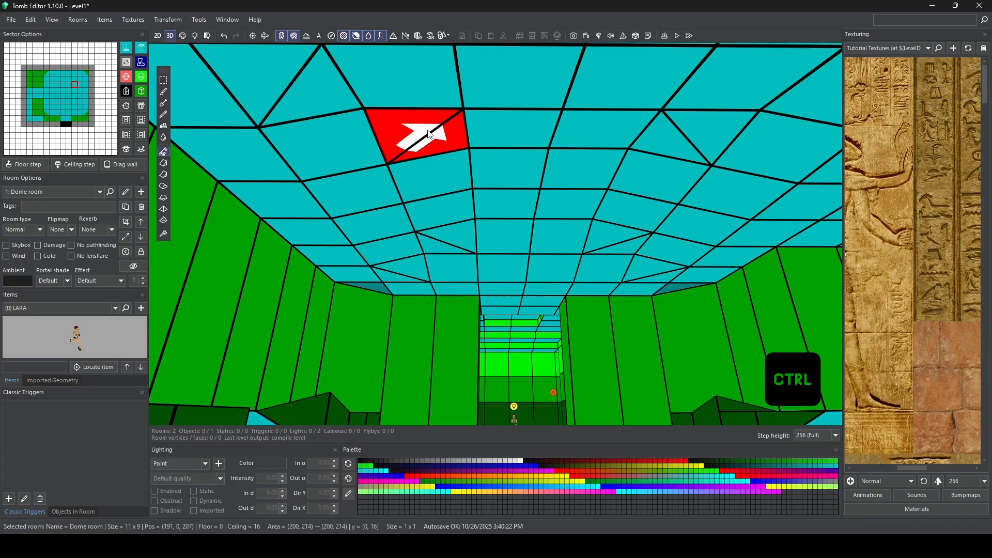
{"action": "left_click", "coordinate": [429, 135], "text": "ctrl"}
{"action": "left_click", "coordinate": [430, 134], "text": "ctrl"}
{"action": "left_click", "coordinate": [430, 134], "text": "ctrl"}
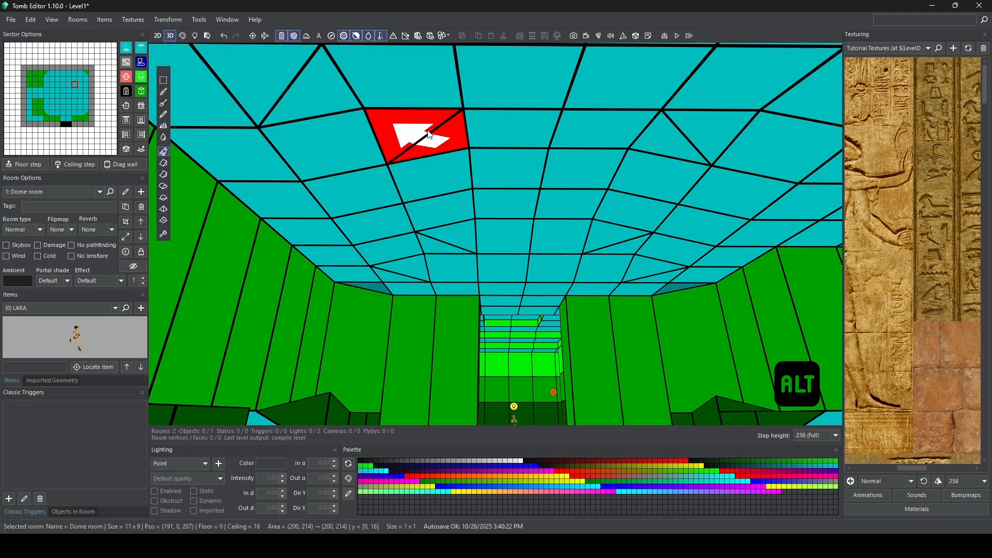
{"action": "left_click", "coordinate": [428, 132], "text": "alt"}
{"action": "mouse_move", "coordinate": [426, 139]}
{"action": "right_mouse_down"}
{"action": "mouse_move", "coordinate": [348, 163]}
{"action": "mouse_move", "coordinate": [339, 176]}
{"action": "mouse_move", "coordinate": [397, 150]}
{"action": "mouse_move", "coordinate": [501, 165]}
{"action": "mouse_move", "coordinate": [500, 197]}
{"action": "mouse_move", "coordinate": [464, 196]}
{"action": "mouse_move", "coordinate": [438, 172]}
{"action": "mouse_move", "coordinate": [454, 171]}
{"action": "mouse_move", "coordinate": [494, 235]}
{"action": "mouse_move", "coordinate": [442, 213]}
{"action": "right_mouse_up"}
Step: Lower the outer ceiling corner of sector (200, 211) to even out the dome's southeast slope
{"action": "left_click", "coordinate": [442, 213]}
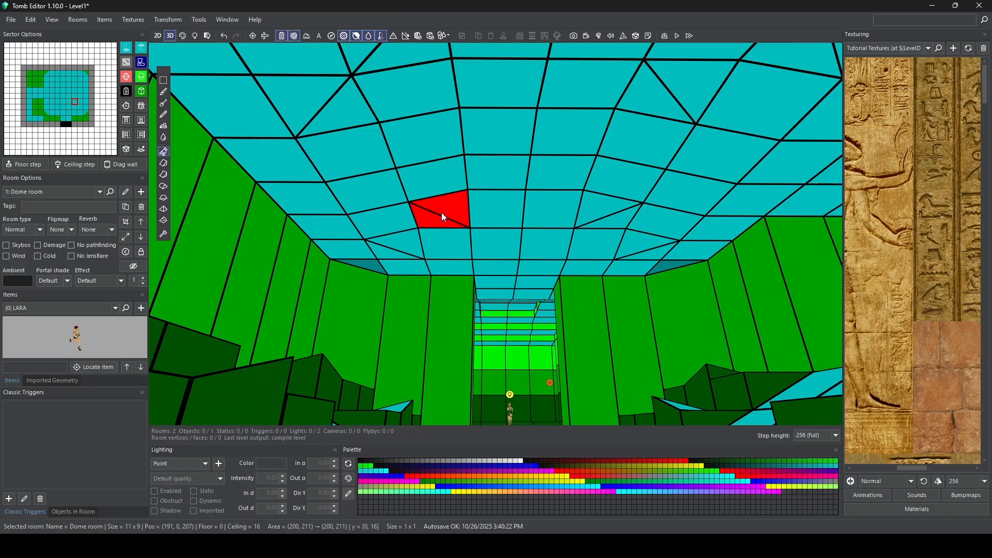
{"action": "left_click", "coordinate": [443, 217]}
{"action": "left_click", "coordinate": [443, 217]}
{"action": "left_click", "coordinate": [443, 217]}
{"action": "left_click", "coordinate": [440, 221]}
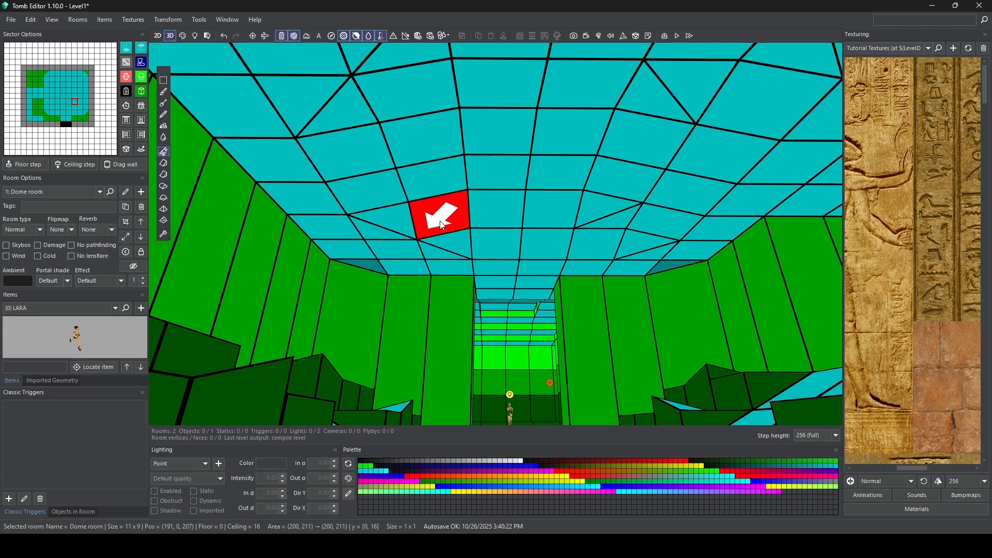
Step: Lower the outer ceiling corners of the two remaining western corner sectors of the dome's central 4 x 4 area
{"action": "left_click", "coordinate": [606, 223]}
{"action": "left_click", "coordinate": [604, 223]}
{"action": "left_click_drag", "start_coordinate": [604, 222], "coordinate": [603, 233]}
{"action": "right_click_drag", "start_coordinate": [604, 233], "coordinate": [698, 222]}
{"action": "left_click", "coordinate": [491, 222]}
{"action": "left_click", "coordinate": [491, 222]}
{"action": "left_click_drag", "start_coordinate": [491, 222], "coordinate": [492, 230]}
Step: Split the east wall from (203, 210) to (203, 215) into three horizontal segments
{"action": "right_click_drag", "start_coordinate": [492, 234], "coordinate": [362, 298]}
{"action": "left_click_drag", "start_coordinate": [341, 247], "coordinate": [513, 240]}
{"action": "right_click_drag", "start_coordinate": [480, 248], "coordinate": [501, 237]}
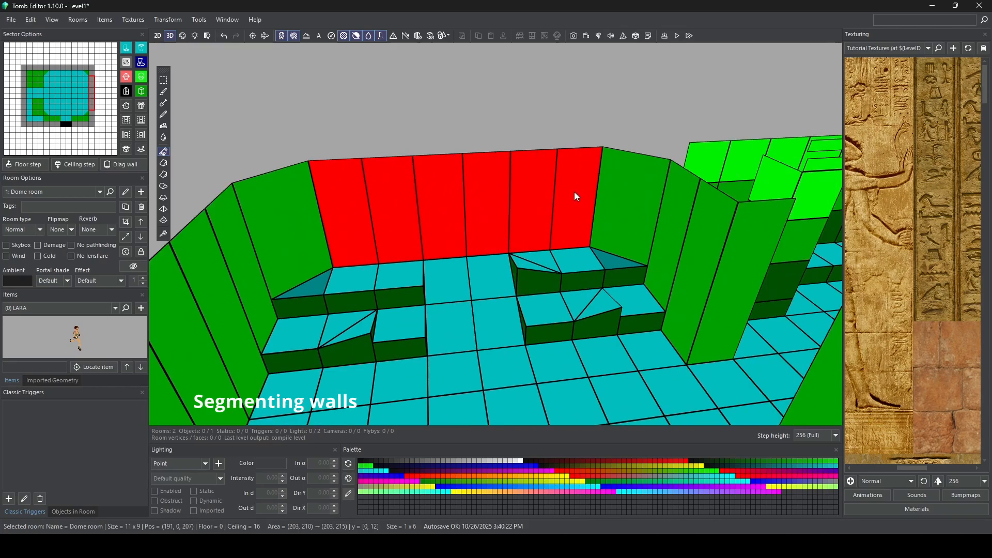
{"action": "right_click_drag", "start_coordinate": [461, 204], "coordinate": [477, 164]}
{"action": "left_click_drag", "start_coordinate": [459, 166], "coordinate": [460, 210]}
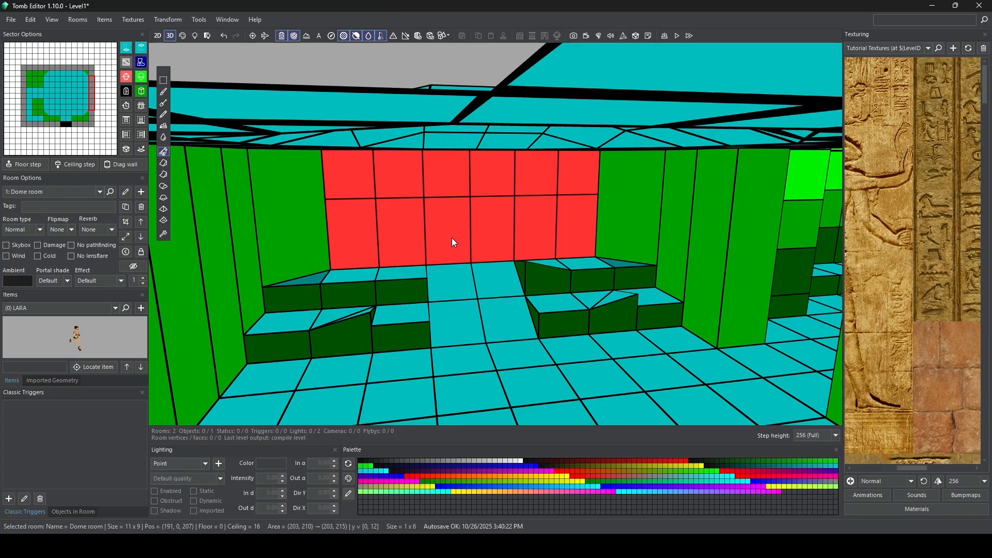
{"action": "left_click_drag", "start_coordinate": [451, 238], "coordinate": [452, 204]}
{"action": "right_click_drag", "start_coordinate": [452, 180], "coordinate": [445, 169]}
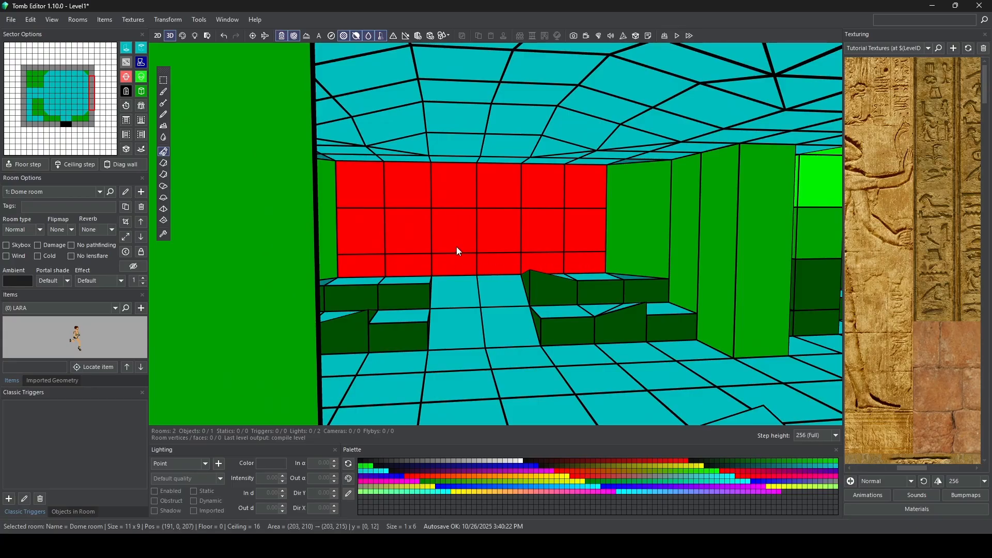
Step: Split the northeast diagonal corner wall at (202, 216) into segments lined up with the east wall
{"action": "mouse_move", "coordinate": [476, 252]}
{"action": "right_mouse_down"}
{"action": "mouse_move", "coordinate": [392, 200]}
{"action": "mouse_move", "coordinate": [481, 228]}
{"action": "mouse_move", "coordinate": [486, 261]}
{"action": "right_mouse_up"}
{"action": "left_click", "coordinate": [489, 267]}
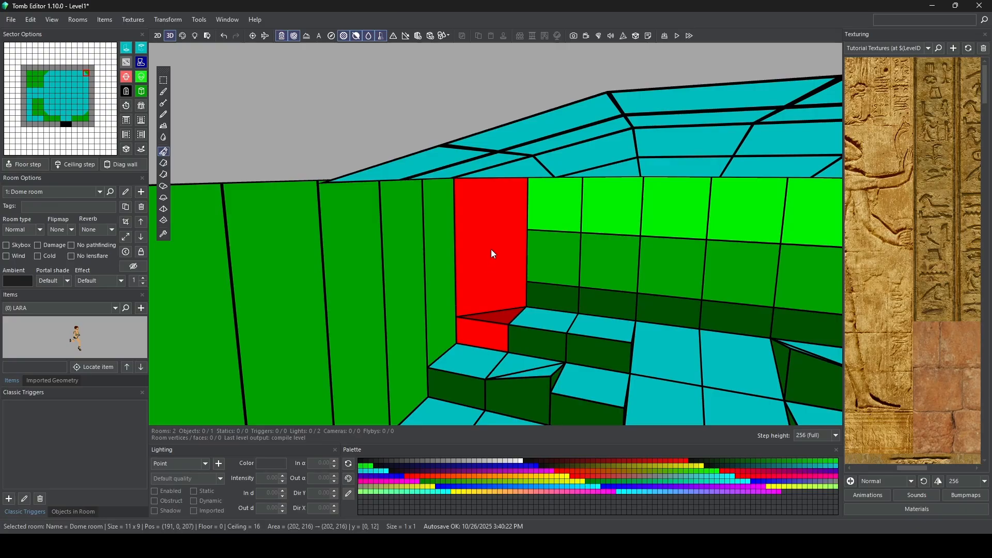
{"action": "left_click_drag", "start_coordinate": [446, 259], "coordinate": [554, 257]}
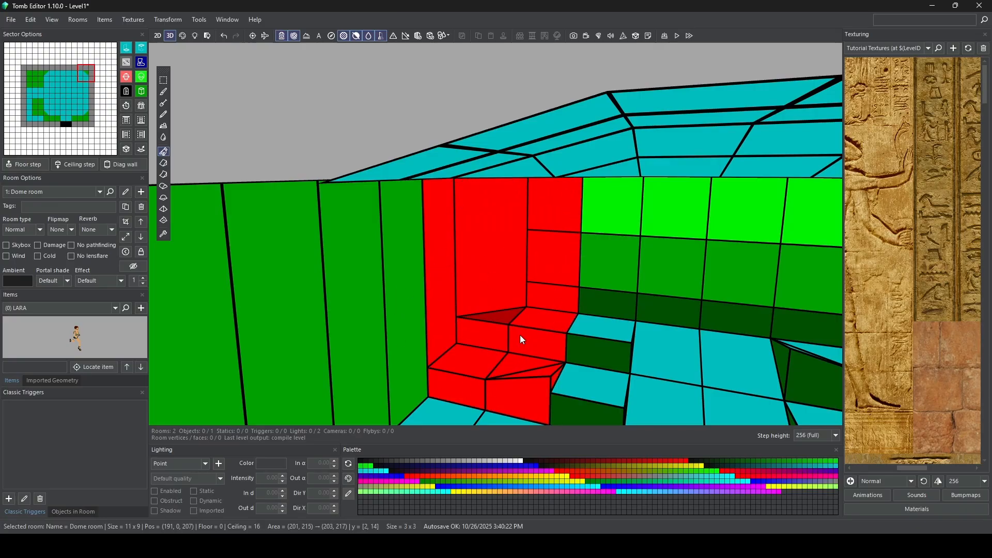
{"action": "left_click", "coordinate": [611, 332]}
{"action": "left_click", "coordinate": [512, 255]}
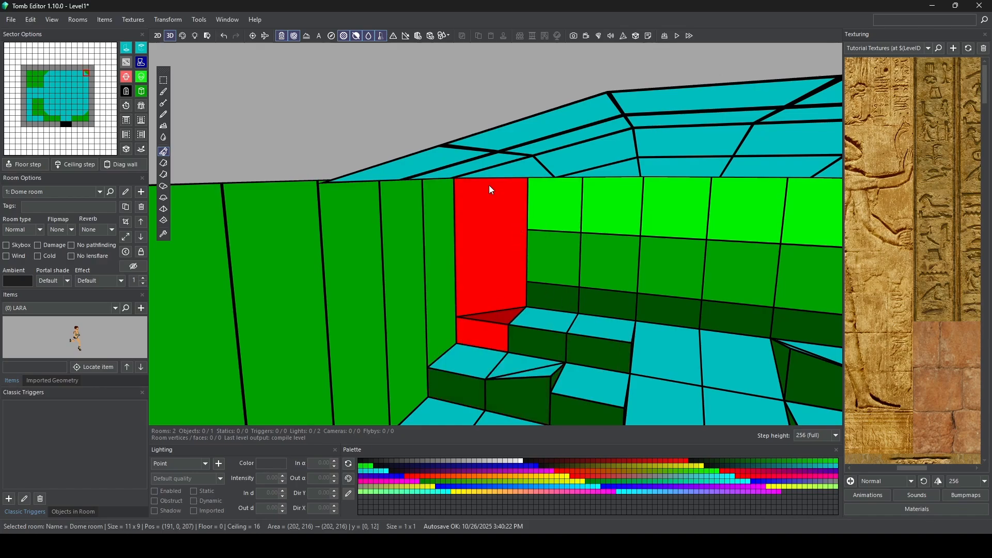
{"action": "left_click_drag", "start_coordinate": [489, 188], "coordinate": [489, 222]}
{"action": "left_click_drag", "start_coordinate": [491, 303], "coordinate": [493, 284]}
Step: Split the southeast diagonal corner wall at (202, 209) into segments lined up with the east wall
{"action": "right_click_drag", "start_coordinate": [599, 282], "coordinate": [643, 276]}
{"action": "left_click", "coordinate": [648, 223]}
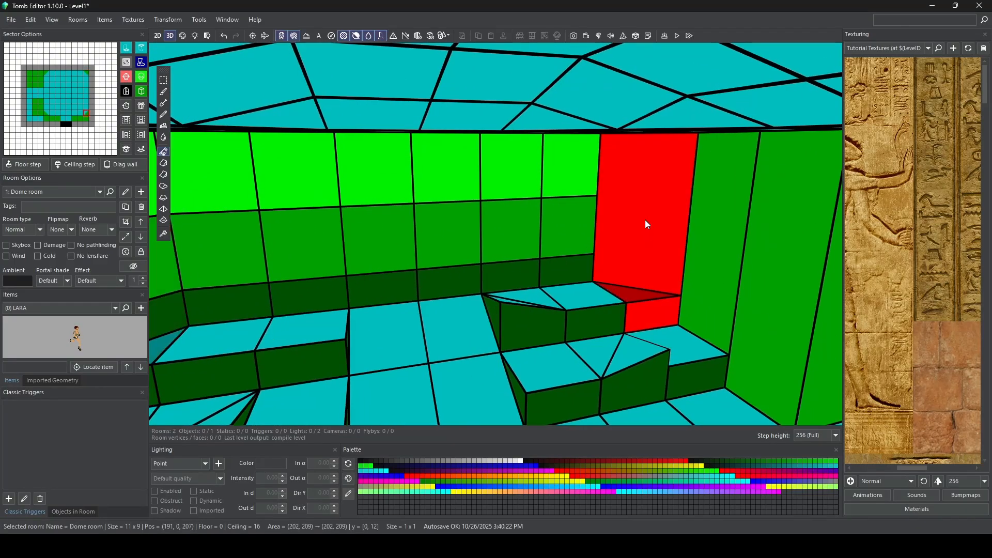
{"action": "left_click_drag", "start_coordinate": [647, 150], "coordinate": [641, 198]}
{"action": "left_click_drag", "start_coordinate": [639, 203], "coordinate": [633, 248]}
Step: Split the north wall from (196, 217) to (201, 217) into three horizontal segments and try another division near the floor
{"action": "right_click_drag", "start_coordinate": [629, 248], "coordinate": [409, 259]}
{"action": "left_click_drag", "start_coordinate": [549, 252], "coordinate": [339, 251]}
{"action": "mouse_move", "coordinate": [441, 233]}
{"action": "left_mouse_down"}
{"action": "mouse_move", "coordinate": [443, 279]}
{"action": "mouse_move", "coordinate": [439, 251]}
{"action": "left_mouse_up"}
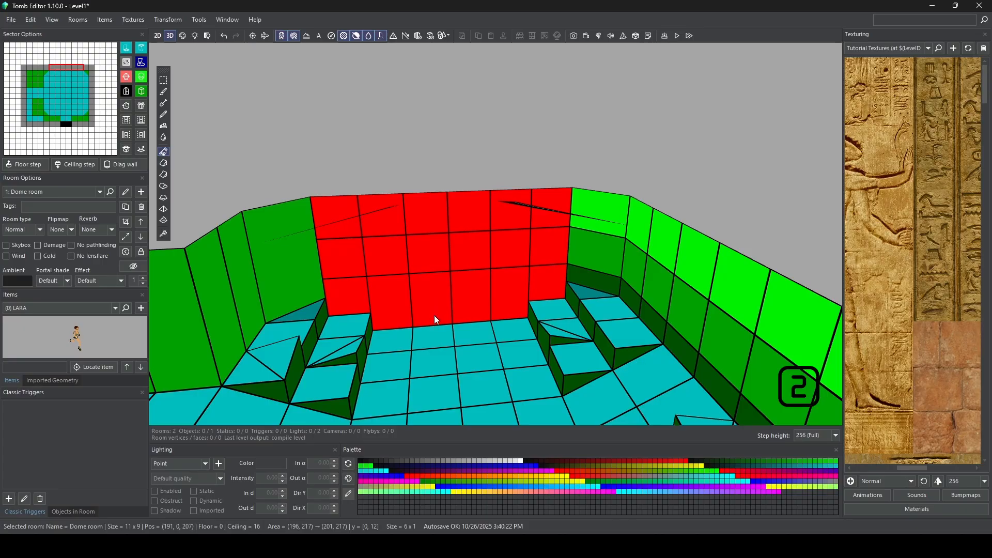
{"action": "left_click_drag", "start_coordinate": [432, 313], "coordinate": [431, 299]}
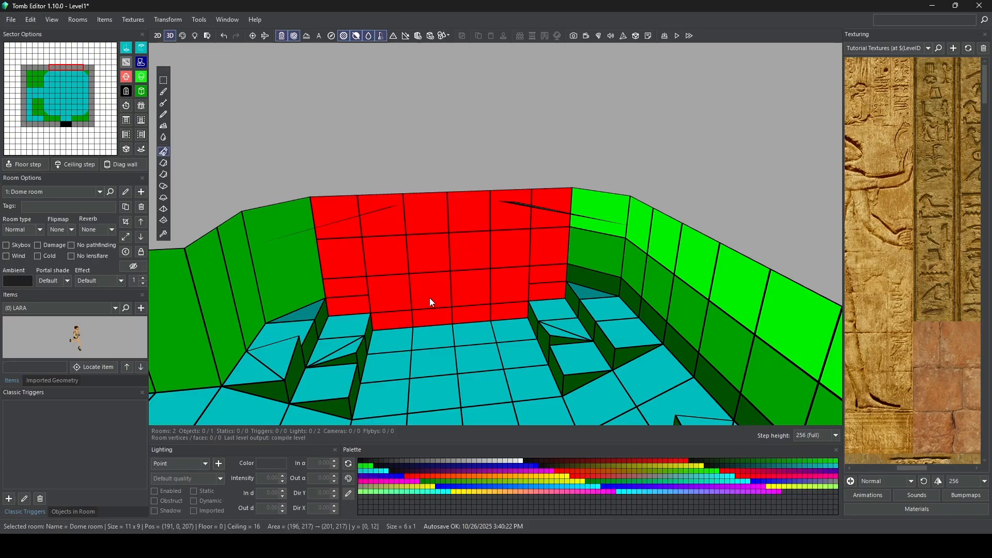
Step: Add extra divisions near the floor to only the central north wall sectors from (197, 217) to (200, 217)
{"action": "left_click", "coordinate": [321, 285]}
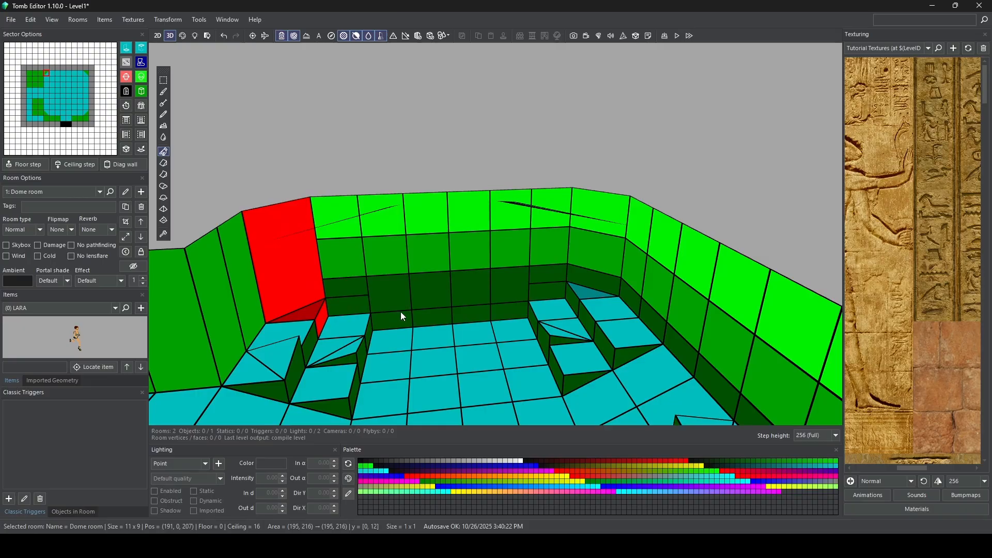
{"action": "mouse_move", "coordinate": [401, 313]}
{"action": "left_mouse_down"}
{"action": "mouse_move", "coordinate": [514, 305]}
{"action": "mouse_move", "coordinate": [507, 288]}
{"action": "left_mouse_up"}
{"action": "key", "text": "3"}
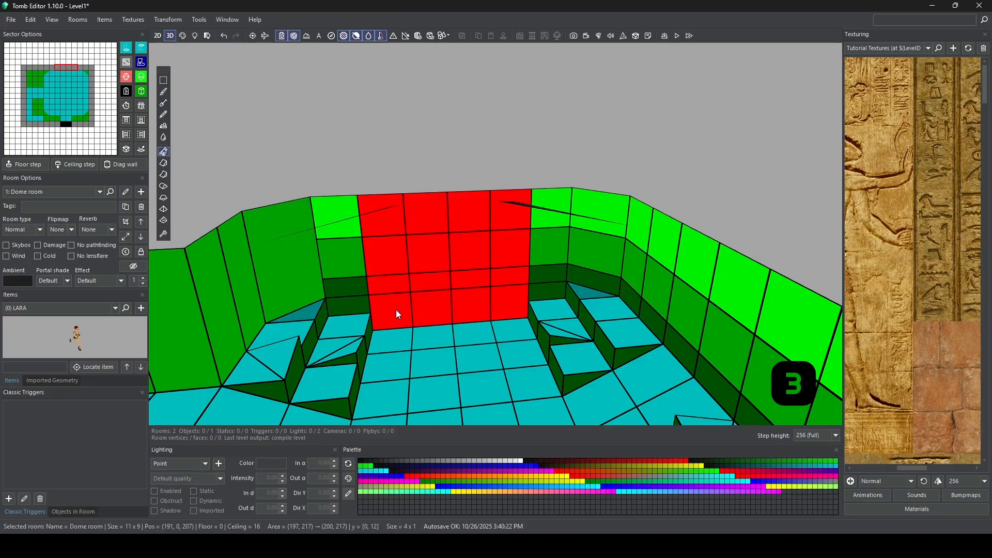
{"action": "left_click_drag", "start_coordinate": [432, 316], "coordinate": [430, 297]}
Step: Split the northwest diagonal wall at (195, 216) and the 3 x 3 wall block from (192, 214) to (194, 216) into three horizontal segments
{"action": "scroll", "coordinate": [435, 316], "scroll_direction": "up", "scroll_amount": 2}
{"action": "right_click_drag", "start_coordinate": [435, 315], "coordinate": [404, 265]}
{"action": "scroll", "coordinate": [441, 264], "scroll_direction": "up", "scroll_amount": 2}
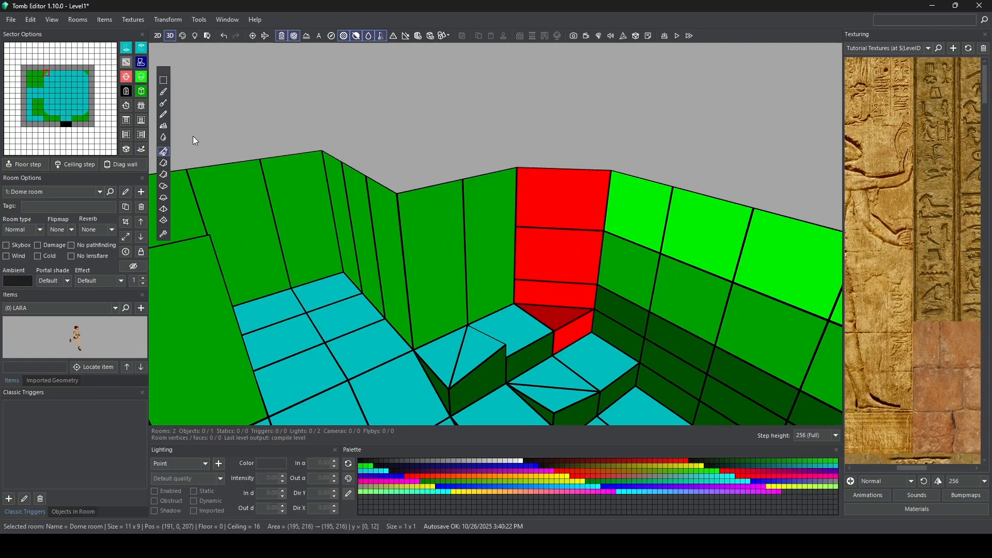
{"action": "left_click", "coordinate": [30, 74]}
{"action": "left_click_drag", "start_coordinate": [36, 81], "coordinate": [39, 84]}
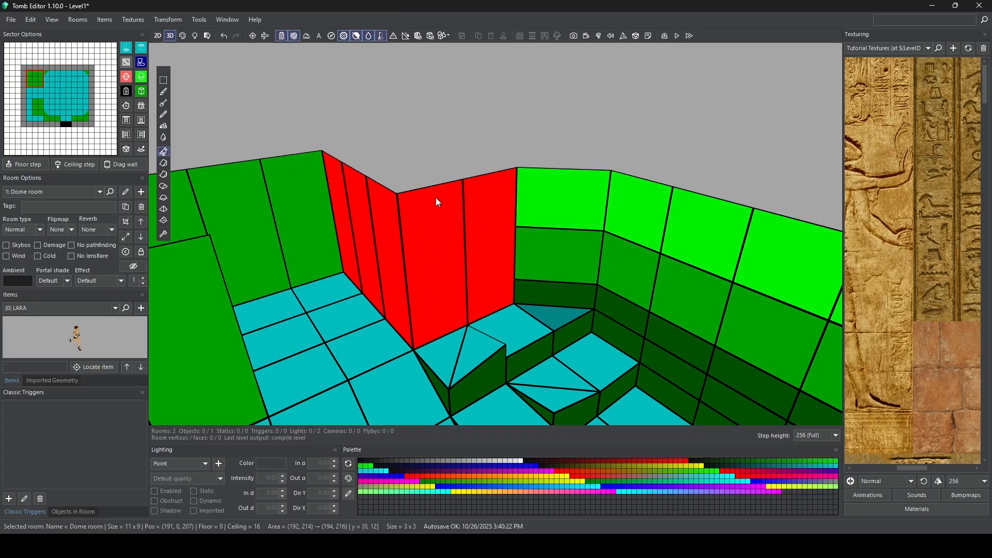
{"action": "left_click_drag", "start_coordinate": [435, 198], "coordinate": [442, 295]}
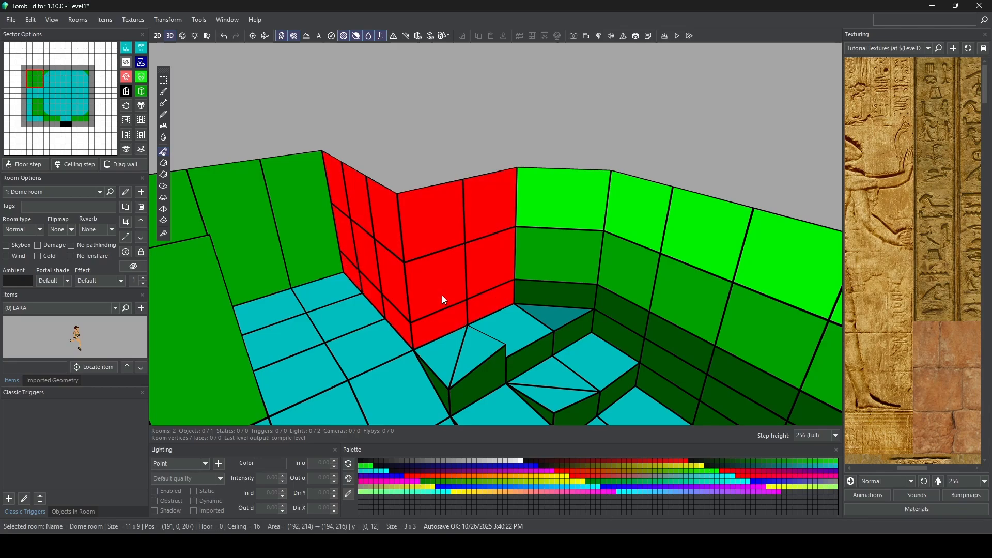
Step: Split the remaining outer walls around the western side passage into three matching horizontal segments
{"action": "right_click_drag", "start_coordinate": [442, 296], "coordinate": [481, 248]}
{"action": "left_click_drag", "start_coordinate": [535, 238], "coordinate": [281, 258]}
{"action": "left_click_drag", "start_coordinate": [524, 201], "coordinate": [525, 249]}
{"action": "right_click_drag", "start_coordinate": [525, 248], "coordinate": [504, 207]}
{"action": "left_click_drag", "start_coordinate": [504, 206], "coordinate": [421, 207]}
{"action": "left_click_drag", "start_coordinate": [464, 181], "coordinate": [473, 199]}
{"action": "left_click_drag", "start_coordinate": [504, 207], "coordinate": [507, 219]}
{"action": "right_click_drag", "start_coordinate": [507, 218], "coordinate": [586, 268]}
{"action": "left_click", "coordinate": [718, 214]}
{"action": "right_click_drag", "start_coordinate": [718, 215], "coordinate": [425, 135]}
{"action": "left_click_drag", "start_coordinate": [425, 136], "coordinate": [424, 156]}
{"action": "right_click_drag", "start_coordinate": [424, 156], "coordinate": [455, 186]}
Step: Split the 2 x 3 wall block from (193, 209) to (194, 211) into three horizontal segments
{"action": "left_click_drag", "start_coordinate": [35, 101], "coordinate": [41, 113]}
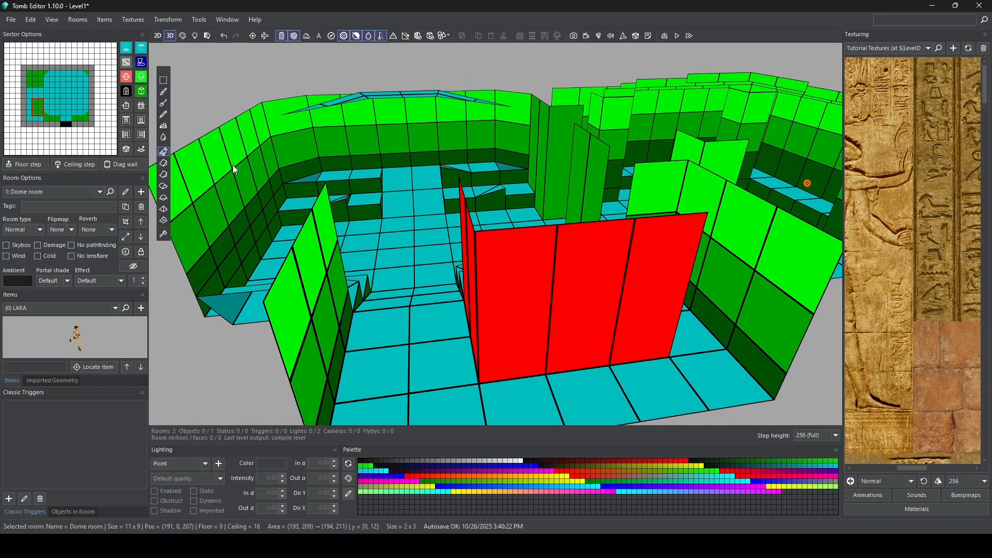
{"action": "right_click_drag", "start_coordinate": [558, 300], "coordinate": [573, 254]}
{"action": "left_click_drag", "start_coordinate": [573, 253], "coordinate": [576, 278]}
{"action": "left_click_drag", "start_coordinate": [588, 368], "coordinate": [589, 349]}
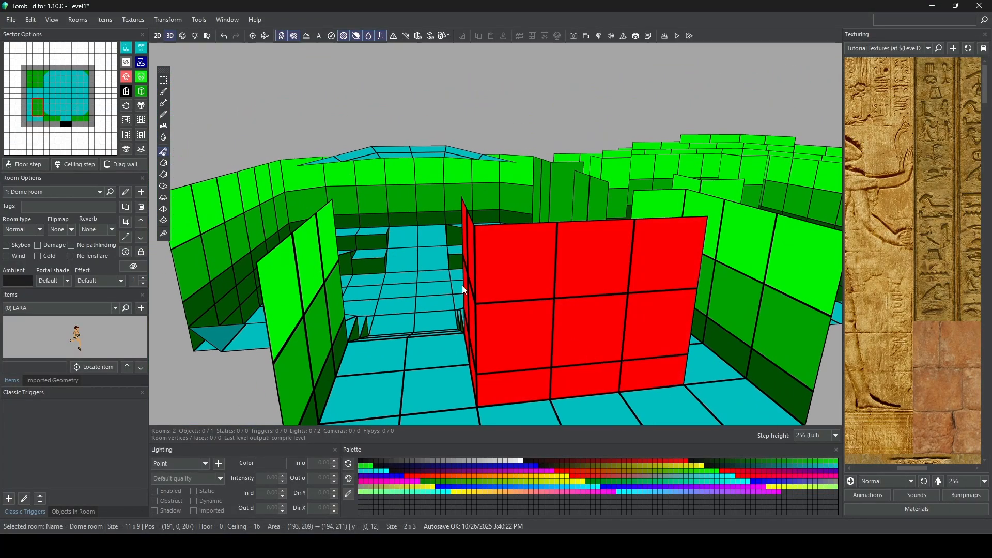
Step: Split the wall from (196, 208) to (197, 208) into three horizontal segments and add extra divisions near the floor beside the doorway
{"action": "right_click_drag", "start_coordinate": [462, 285], "coordinate": [639, 217]}
{"action": "left_click", "coordinate": [643, 212]}
{"action": "left_click_drag", "start_coordinate": [564, 220], "coordinate": [516, 226]}
{"action": "right_click_drag", "start_coordinate": [516, 225], "coordinate": [524, 199]}
{"action": "left_click_drag", "start_coordinate": [525, 199], "coordinate": [519, 238]}
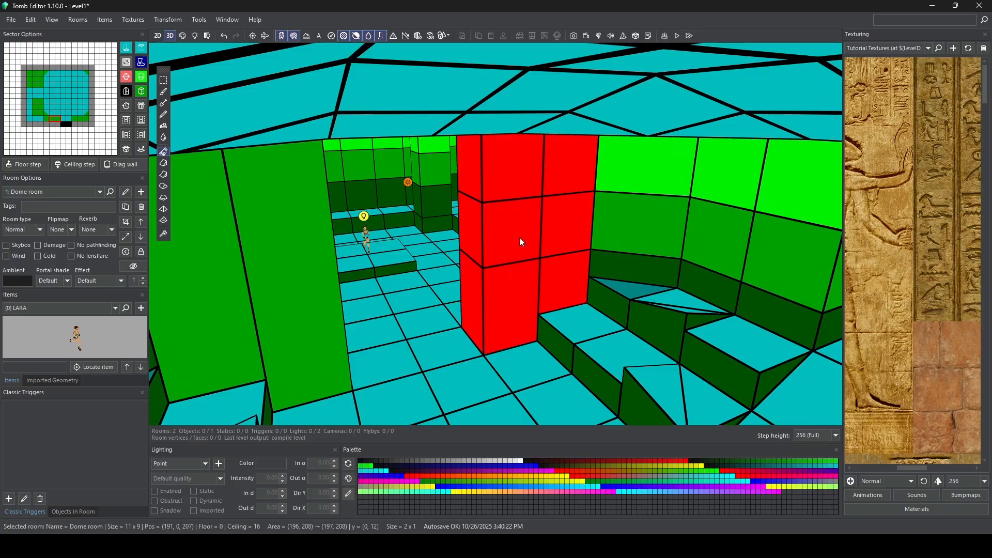
{"action": "left_click", "coordinate": [517, 355]}
{"action": "left_click_drag", "start_coordinate": [519, 281], "coordinate": [507, 325]}
{"action": "left_click", "coordinate": [510, 337]}
Step: Split the wall from (200, 208) to (201, 208) into three segments, with extra lower divisions on the doorway sector (200, 208)
{"action": "right_click_drag", "start_coordinate": [507, 325], "coordinate": [292, 272]}
{"action": "left_click_drag", "start_coordinate": [292, 271], "coordinate": [355, 243]}
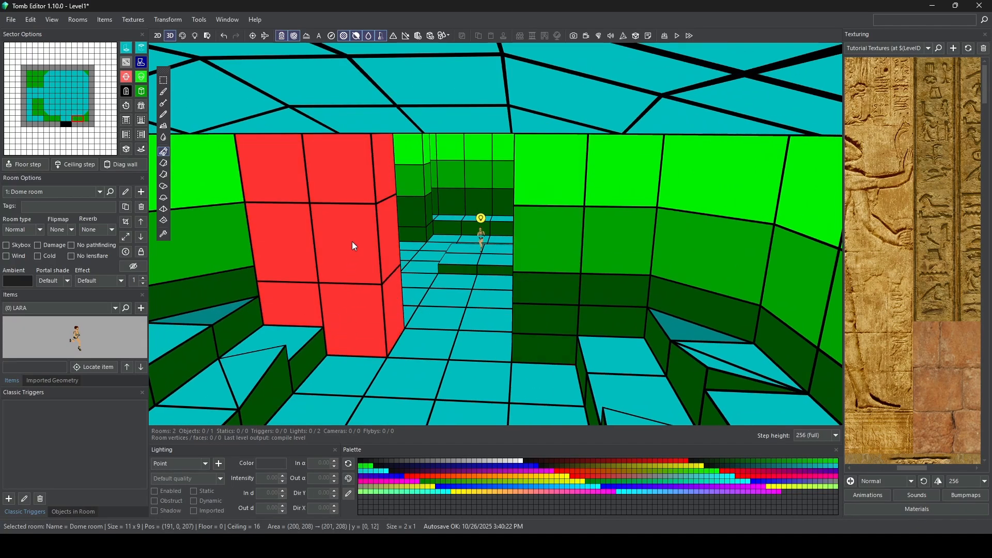
{"action": "left_click", "coordinate": [362, 336]}
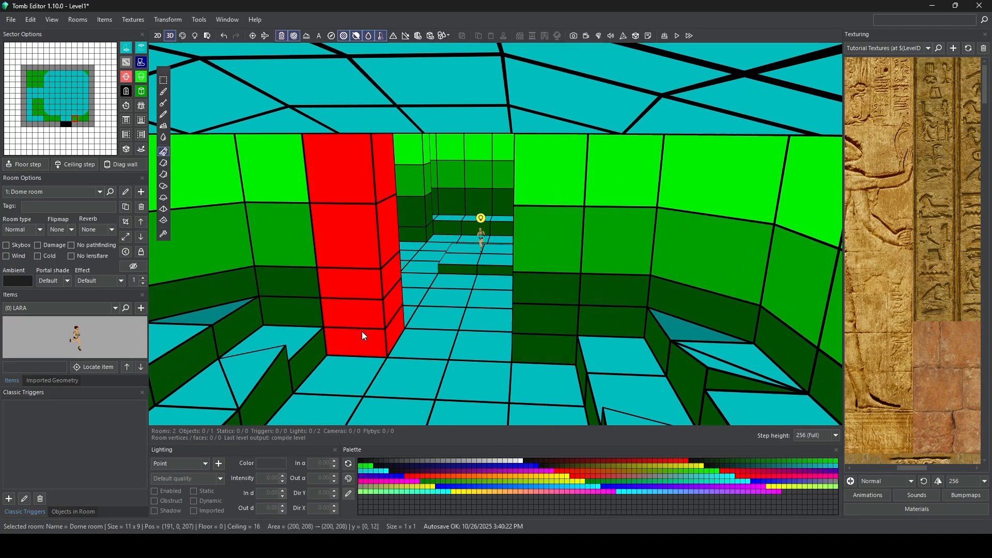
Step: Switch to face editing and texture the whole Dome room floor with the plain dark blue stone paving tile
{"action": "scroll", "coordinate": [363, 332], "scroll_direction": "down", "scroll_amount": 5}
{"action": "right_click_drag", "start_coordinate": [362, 332], "coordinate": [541, 265]}
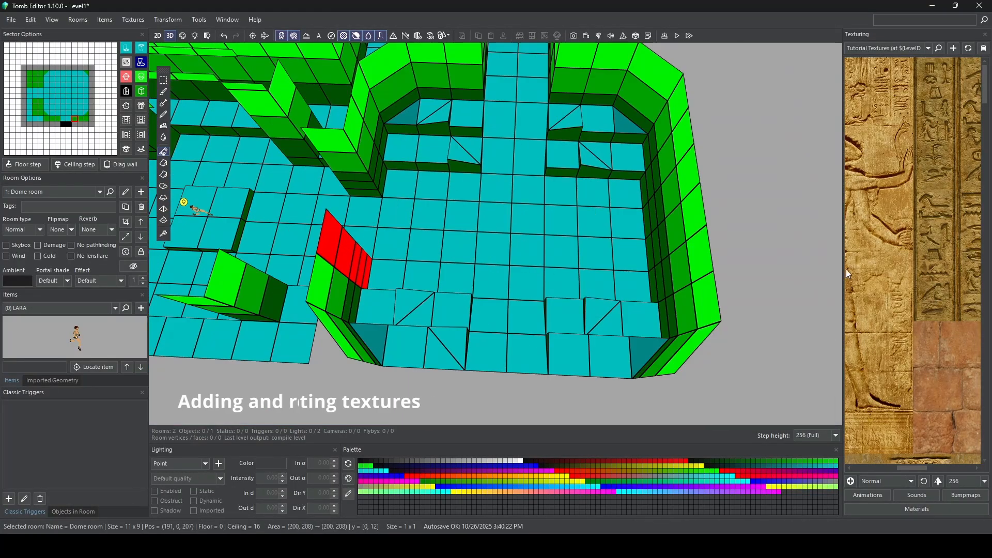
{"action": "scroll", "coordinate": [910, 272], "scroll_direction": "up", "scroll_amount": 2}
{"action": "scroll", "coordinate": [910, 308], "scroll_direction": "down", "scroll_amount": 5}
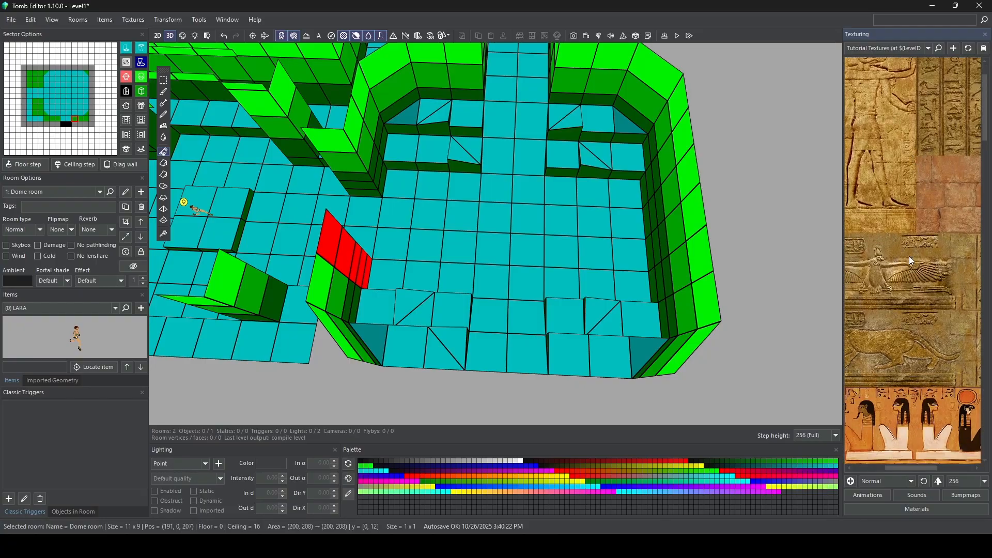
{"action": "key", "text": "F3"}
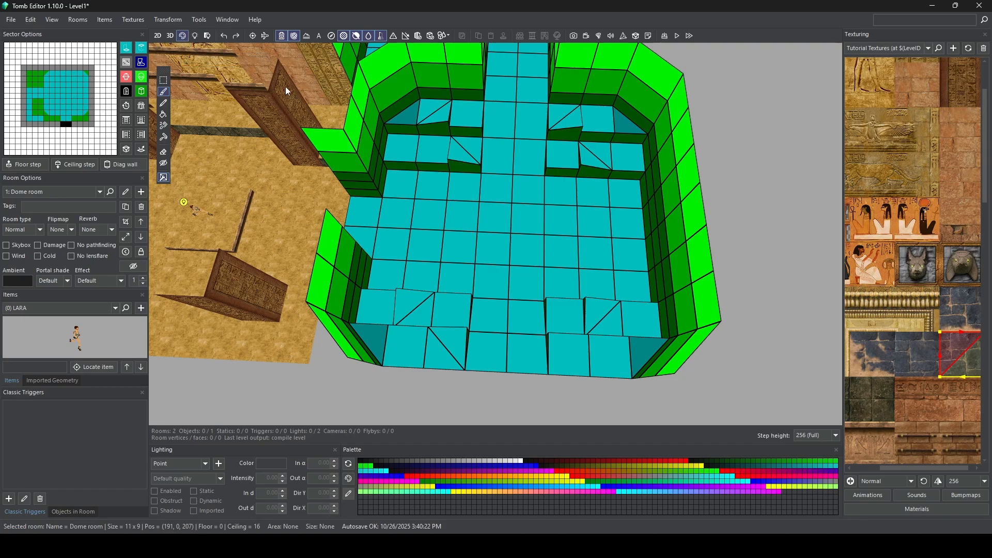
{"action": "left_click", "coordinate": [133, 21]}
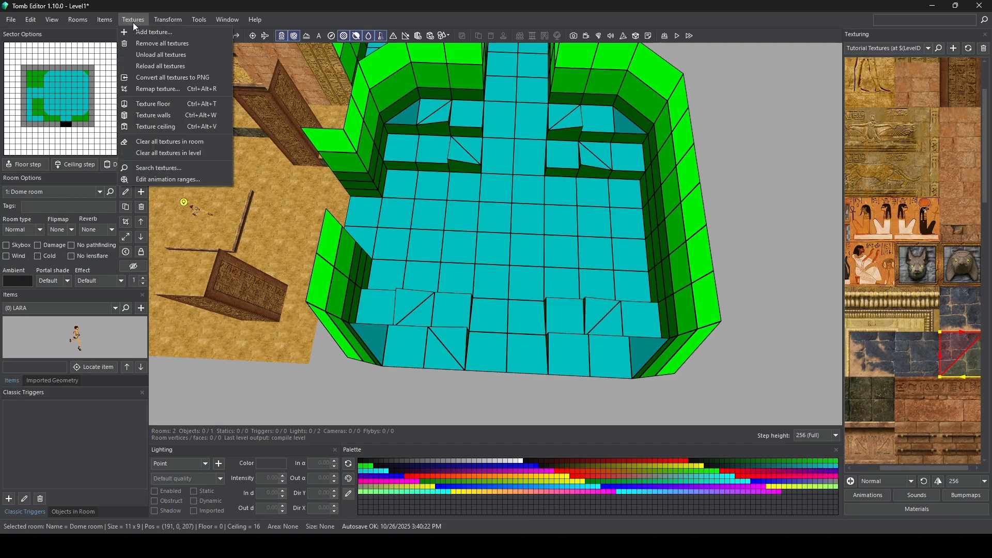
{"action": "left_click", "coordinate": [164, 103]}
{"action": "scroll", "coordinate": [475, 290], "scroll_direction": "up", "scroll_amount": 5}
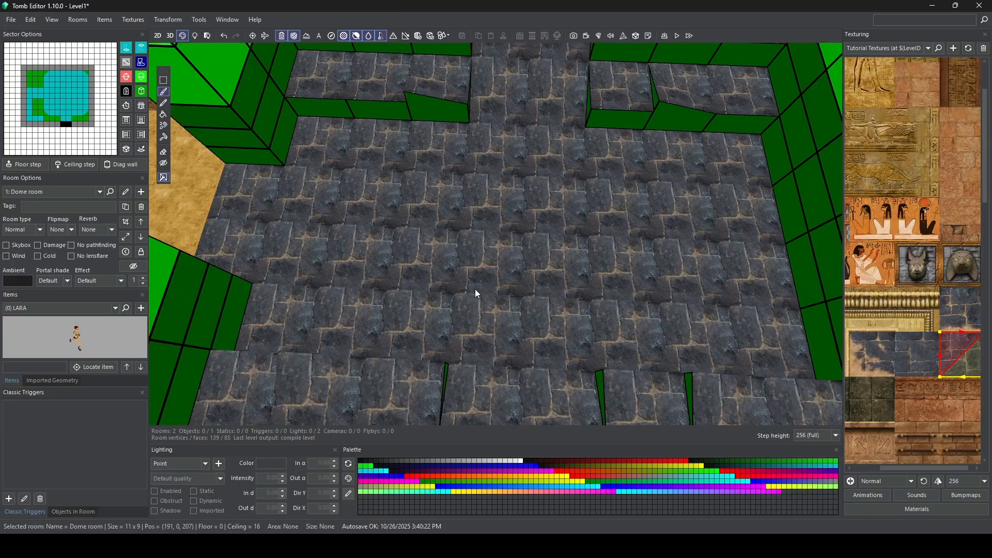
Step: Paint the doorway floor sectors bordering the First room's sand with the half-sand, half-paving transition tile
{"action": "right_click_drag", "start_coordinate": [469, 260], "coordinate": [445, 228]}
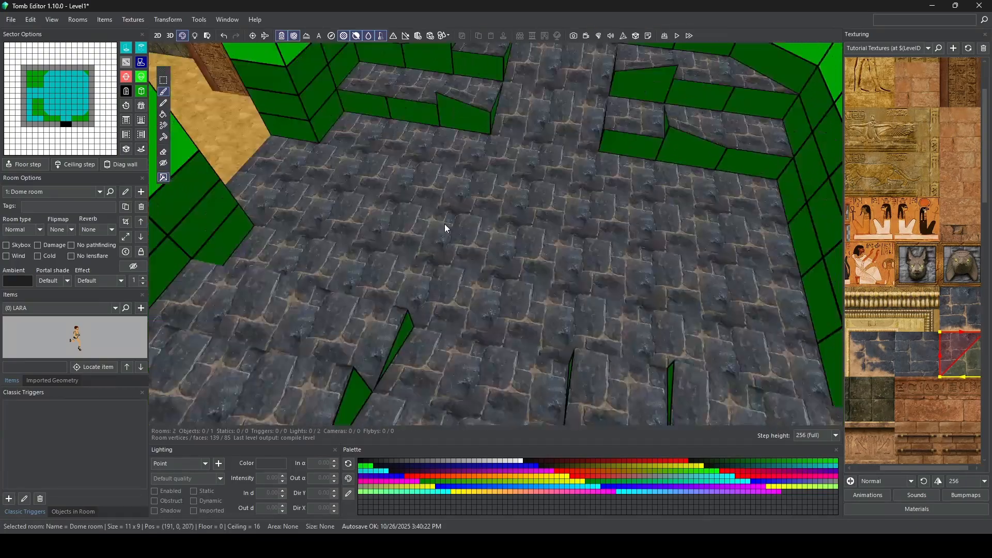
{"action": "left_click", "coordinate": [870, 352]}
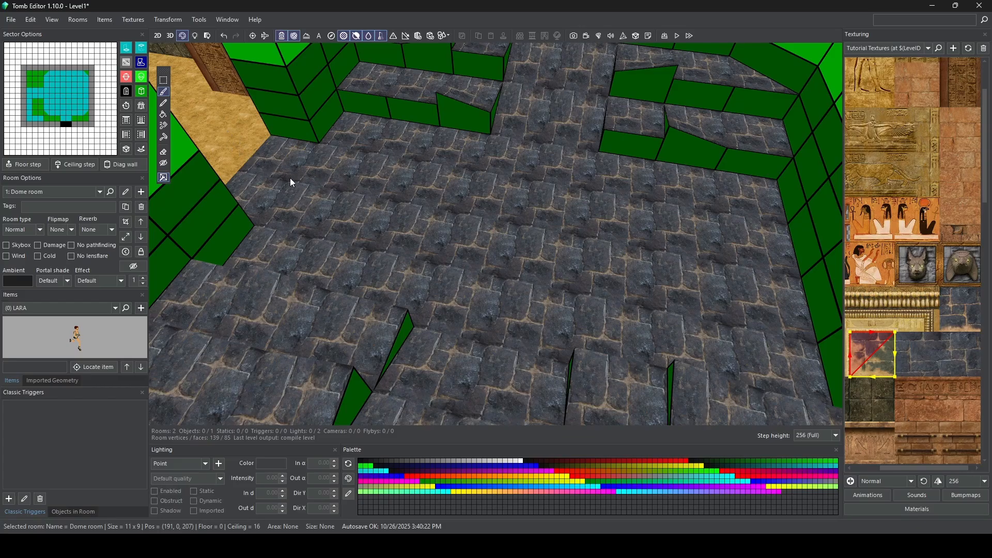
{"action": "left_click", "coordinate": [283, 157]}
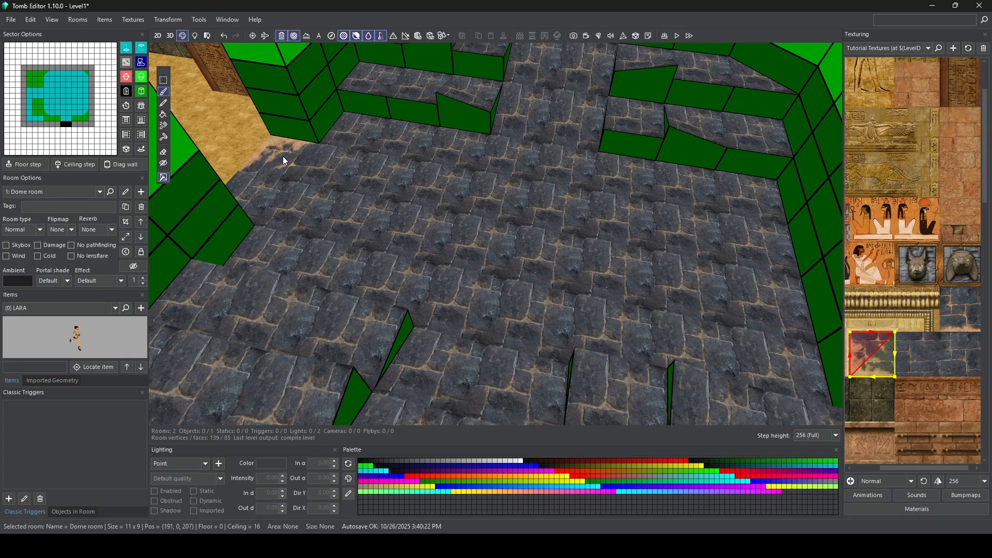
{"action": "middle_click_drag", "start_coordinate": [283, 156], "coordinate": [365, 201]}
{"action": "scroll", "coordinate": [352, 202], "scroll_direction": "up", "scroll_amount": 3}
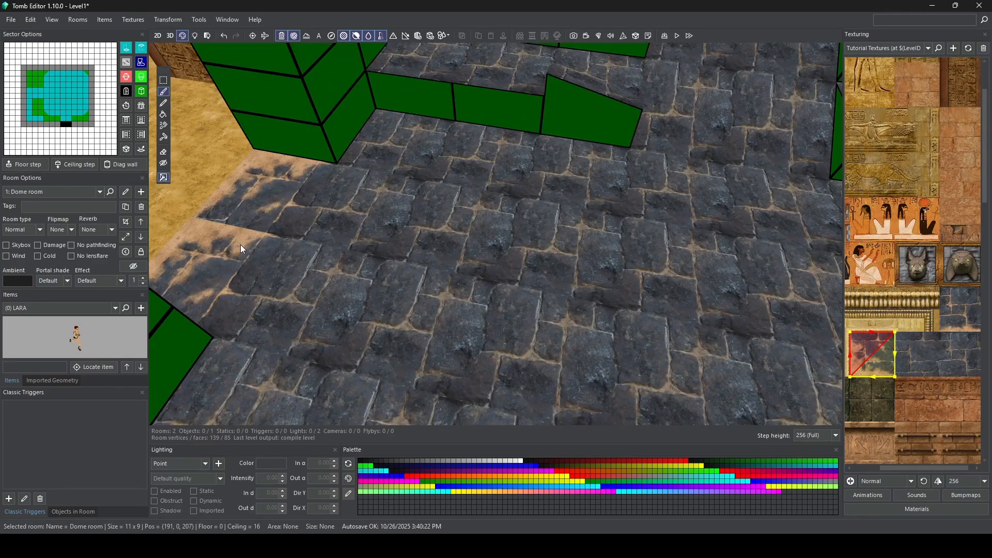
Step: Paint the half-sand corner tile on the doorway's corner floor sector, rotate its sand edges outward, and add it to two nearby wall-corner sectors
{"action": "right_click_drag", "start_coordinate": [240, 244], "coordinate": [176, 245]}
{"action": "right_click_drag", "start_coordinate": [311, 169], "coordinate": [404, 240]}
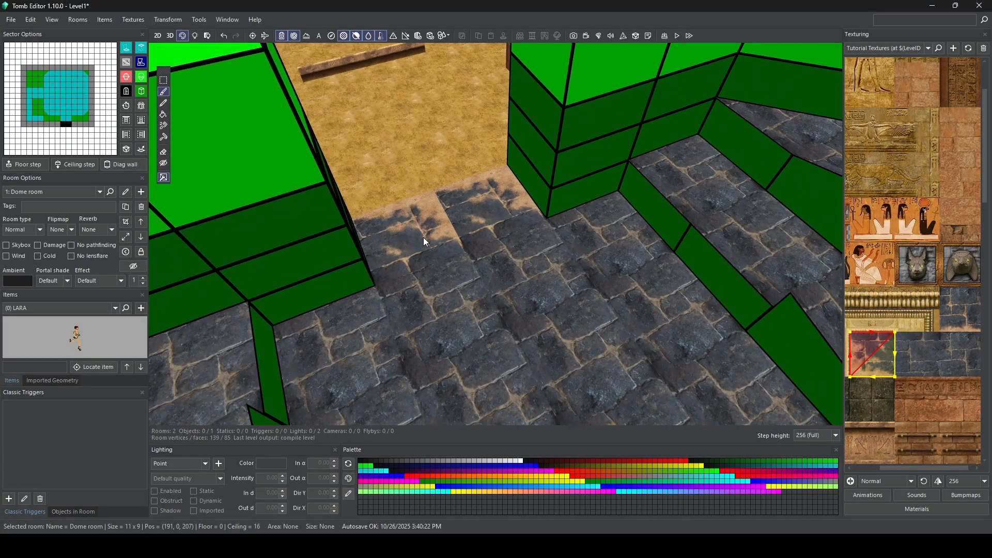
{"action": "left_click", "coordinate": [423, 238], "text": "shift"}
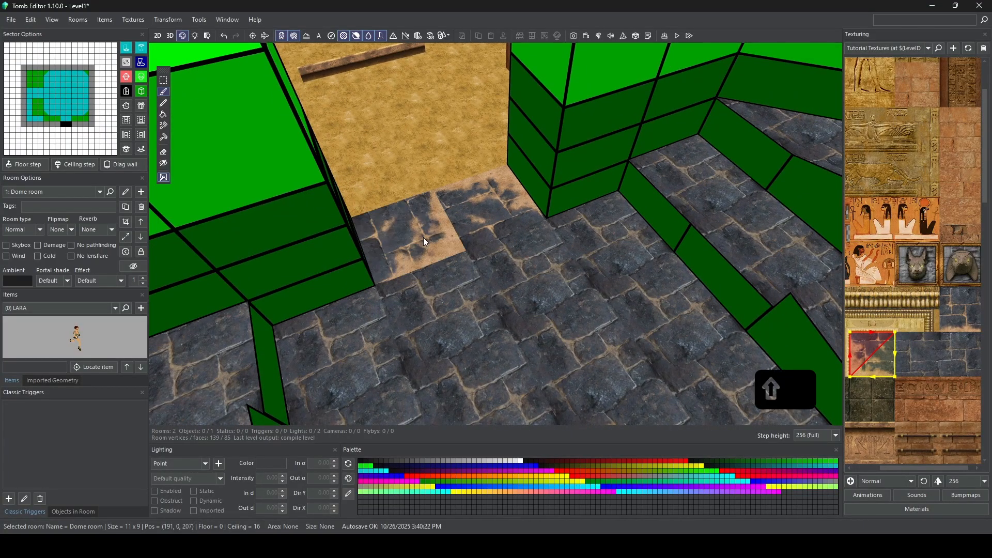
{"action": "left_click", "coordinate": [423, 237], "text": "shift"}
{"action": "left_click", "coordinate": [423, 237], "text": "shift"}
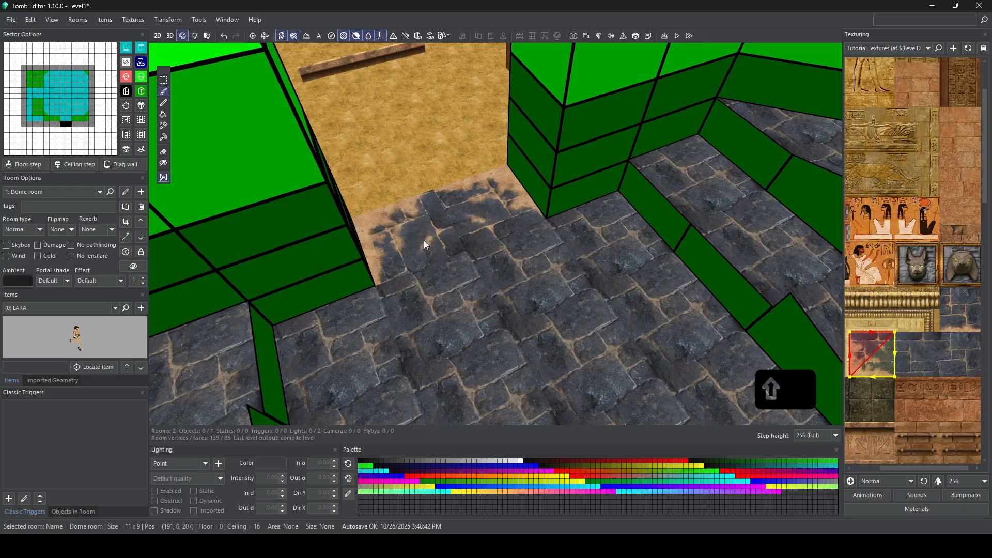
{"action": "left_click", "coordinate": [613, 222]}
{"action": "left_click", "coordinate": [691, 159]}
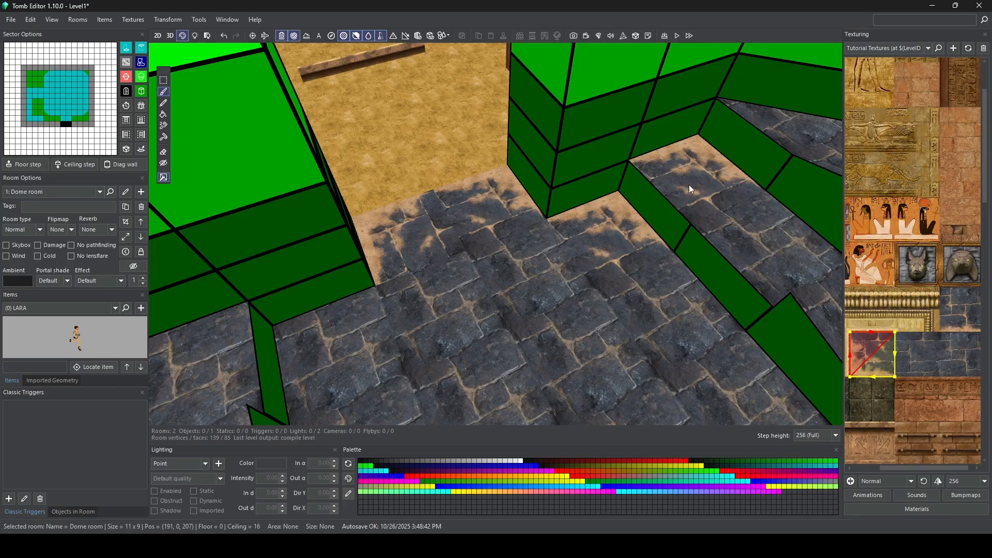
{"action": "middle_click_drag", "start_coordinate": [689, 184], "coordinate": [631, 201]}
Step: Paint the half-sand corner tile on the two corner floor sectors across the doorway, rotating each so its sand edges meet the walls
{"action": "middle_click_drag", "start_coordinate": [483, 225], "coordinate": [621, 183]}
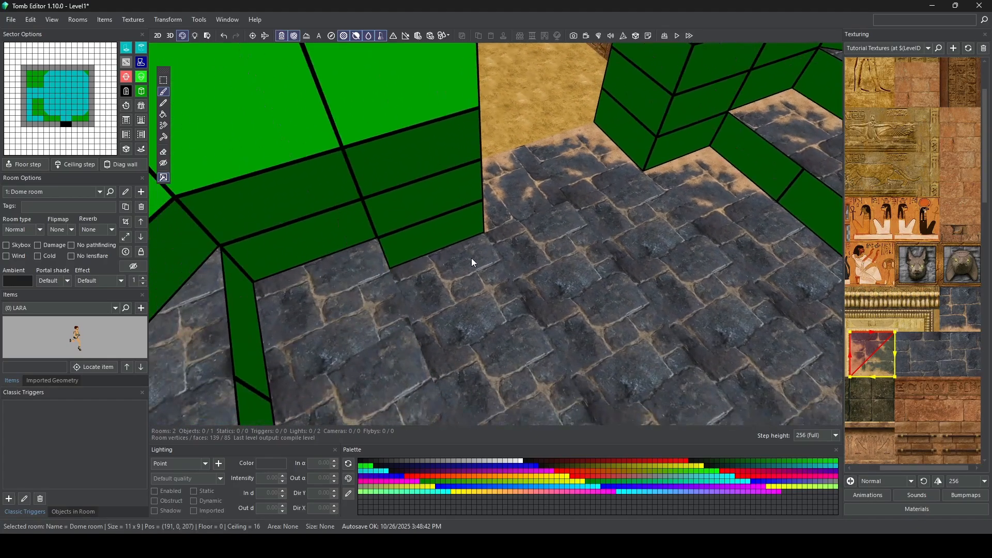
{"action": "left_click", "coordinate": [446, 268]}
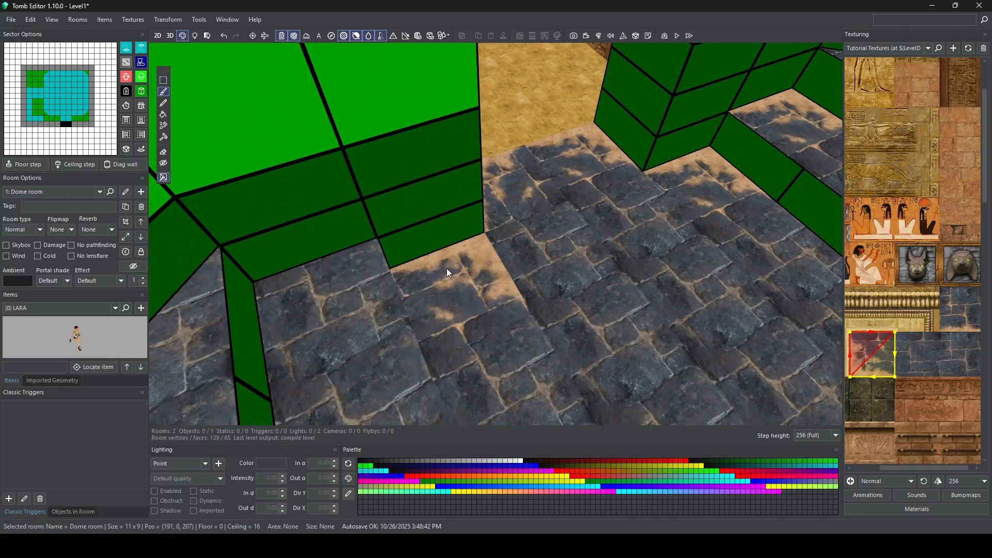
{"action": "left_click", "coordinate": [442, 296]}
{"action": "left_click", "coordinate": [442, 296]}
{"action": "left_click", "coordinate": [442, 296]}
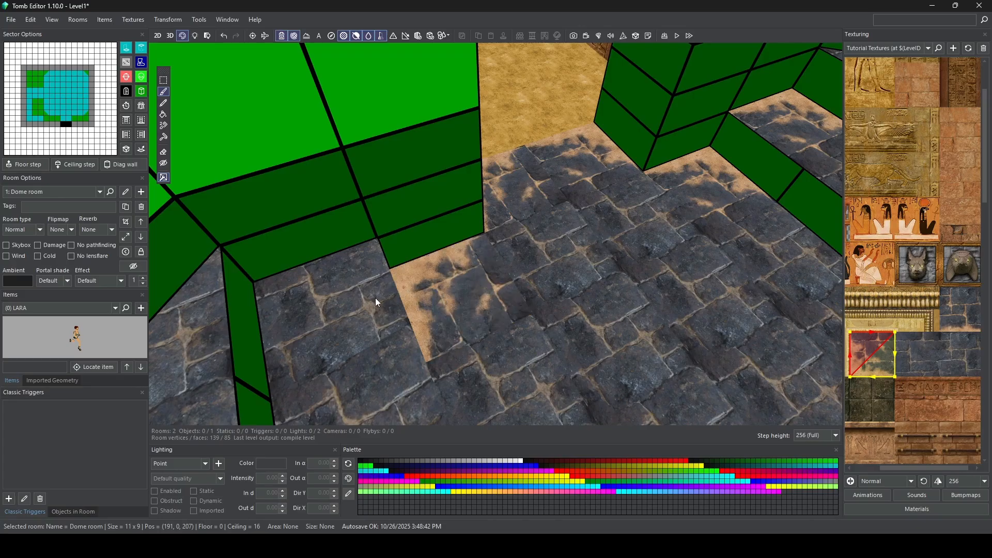
{"action": "left_click", "coordinate": [345, 302]}
{"action": "left_click", "coordinate": [346, 302]}
{"action": "left_click", "coordinate": [346, 303]}
{"action": "left_click", "coordinate": [345, 302]}
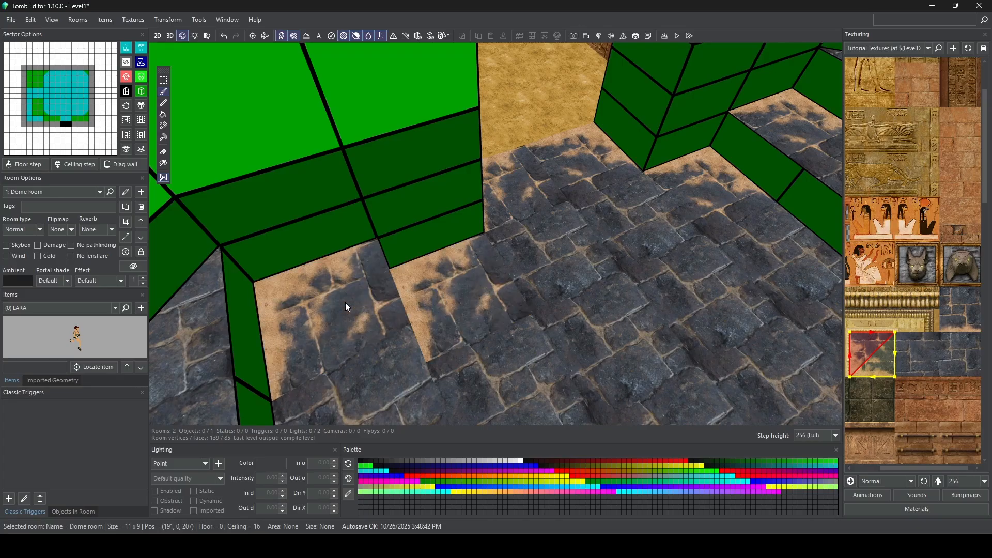
Step: Paint the half-sand corner tile on the floor sectors where the raised blocks meet the wall opposite the doorway, rotated to follow each corner
{"action": "right_click_drag", "start_coordinate": [346, 302], "coordinate": [607, 199]}
{"action": "middle_click_drag", "start_coordinate": [606, 200], "coordinate": [564, 253]}
{"action": "scroll", "coordinate": [563, 253], "scroll_direction": "down", "scroll_amount": 4}
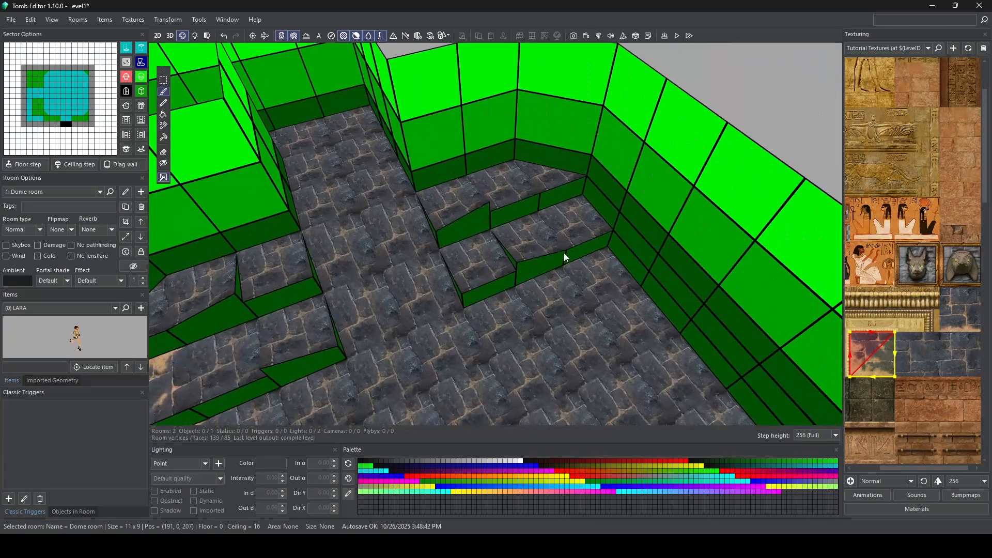
{"action": "left_click", "coordinate": [581, 229]}
{"action": "left_click", "coordinate": [581, 228]}
{"action": "left_click", "coordinate": [590, 261]}
{"action": "right_click_drag", "start_coordinate": [590, 262], "coordinate": [593, 285]}
{"action": "left_click", "coordinate": [564, 227]}
{"action": "left_click", "coordinate": [563, 228]}
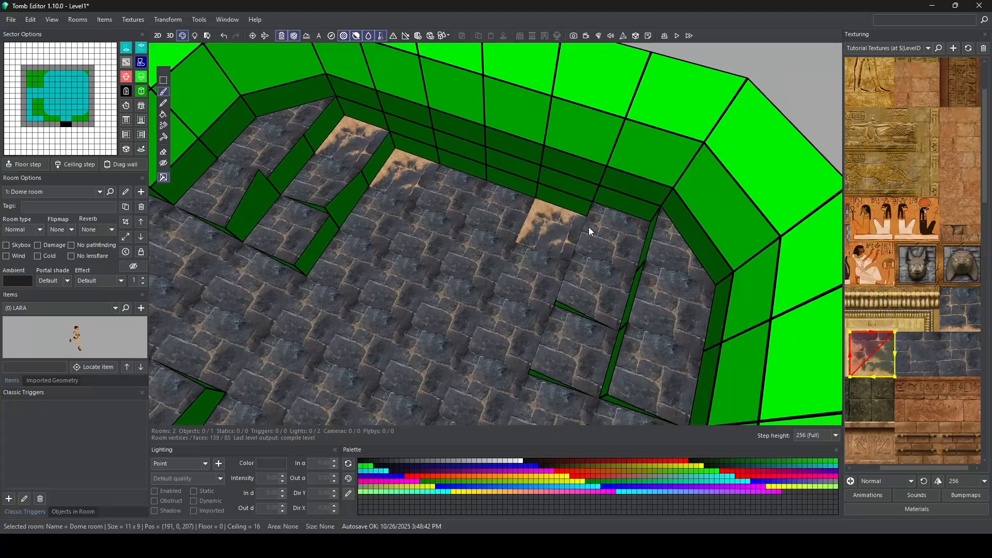
{"action": "left_click", "coordinate": [606, 228]}
{"action": "left_click", "coordinate": [606, 228]}
{"action": "left_click", "coordinate": [605, 228]}
{"action": "left_click", "coordinate": [564, 231]}
{"action": "right_click_drag", "start_coordinate": [564, 231], "coordinate": [413, 244]}
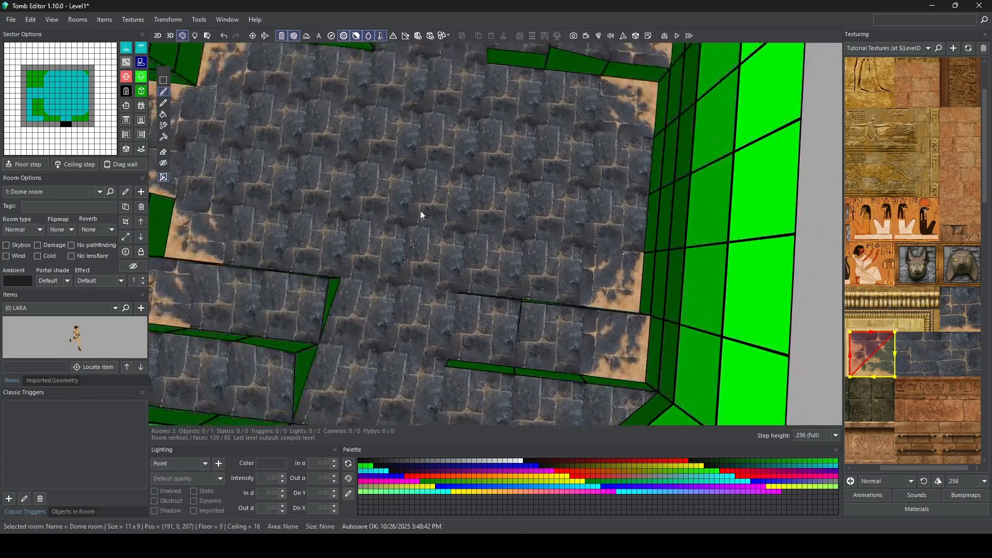
Step: Paint the plain dark blue paving tile beside the corner tile onto scattered floor sectors to vary the stone pattern
{"action": "middle_click_drag", "start_coordinate": [422, 215], "coordinate": [466, 249]}
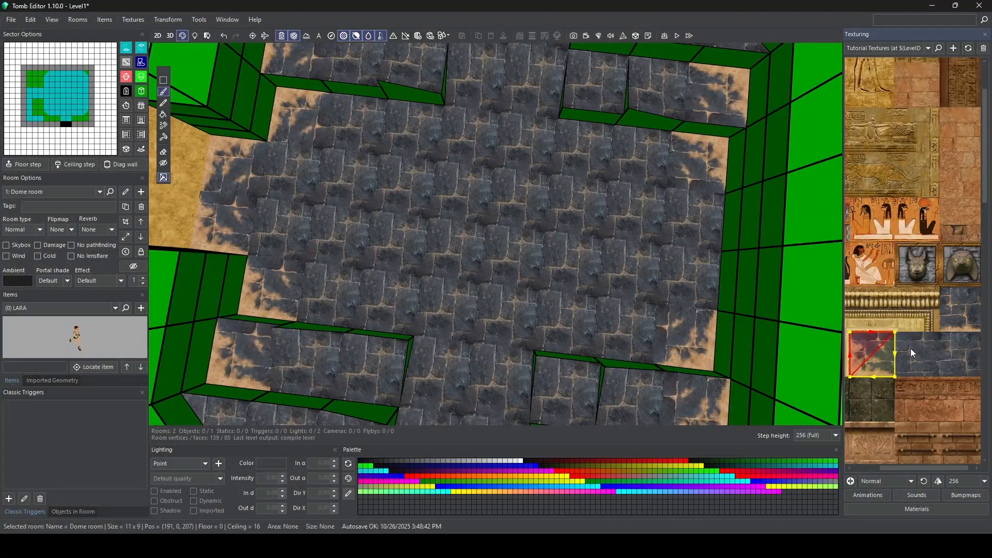
{"action": "left_click", "coordinate": [912, 352]}
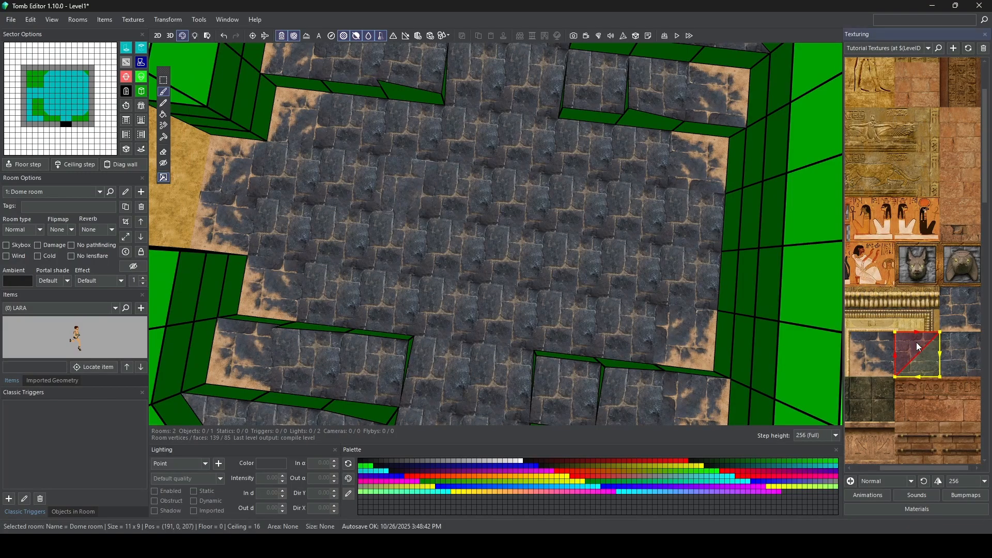
{"action": "left_click", "coordinate": [458, 242]}
{"action": "left_click", "coordinate": [643, 206]}
{"action": "left_click", "coordinate": [354, 181]}
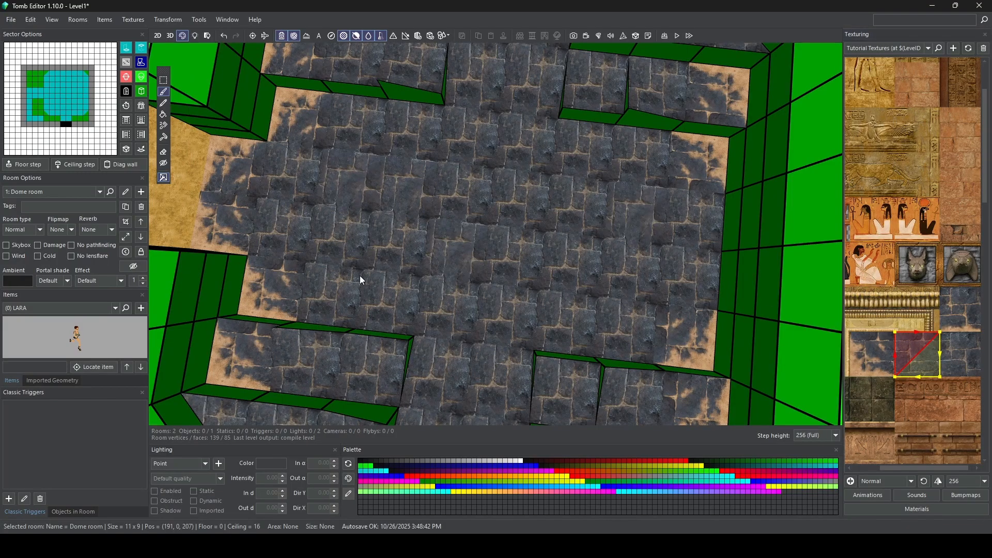
{"action": "left_click", "coordinate": [357, 278]}
{"action": "left_click", "coordinate": [494, 410]}
{"action": "left_click", "coordinate": [373, 367]}
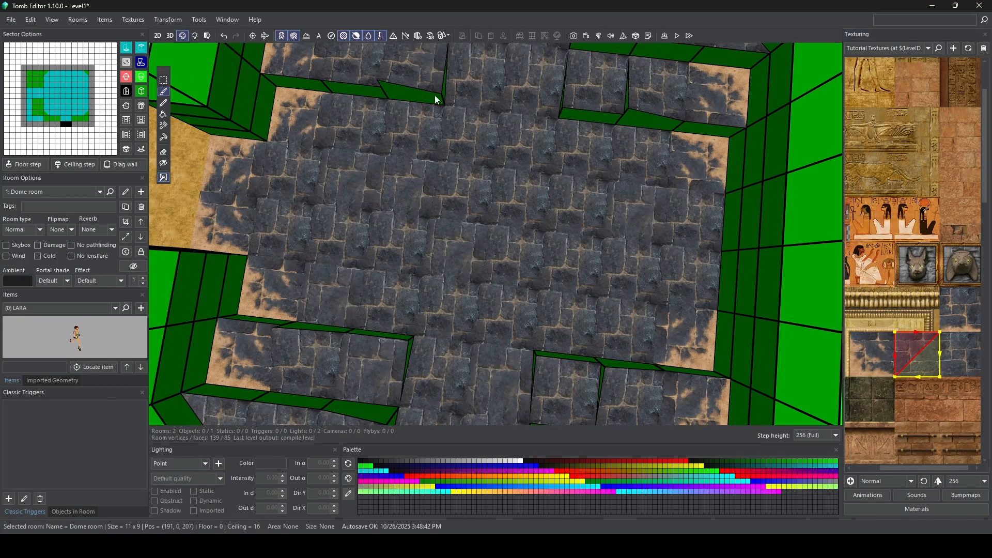
Step: Add the same plain paving tile to a floor sector on the raised block beside the central passage
{"action": "right_click_drag", "start_coordinate": [436, 97], "coordinate": [501, 96]}
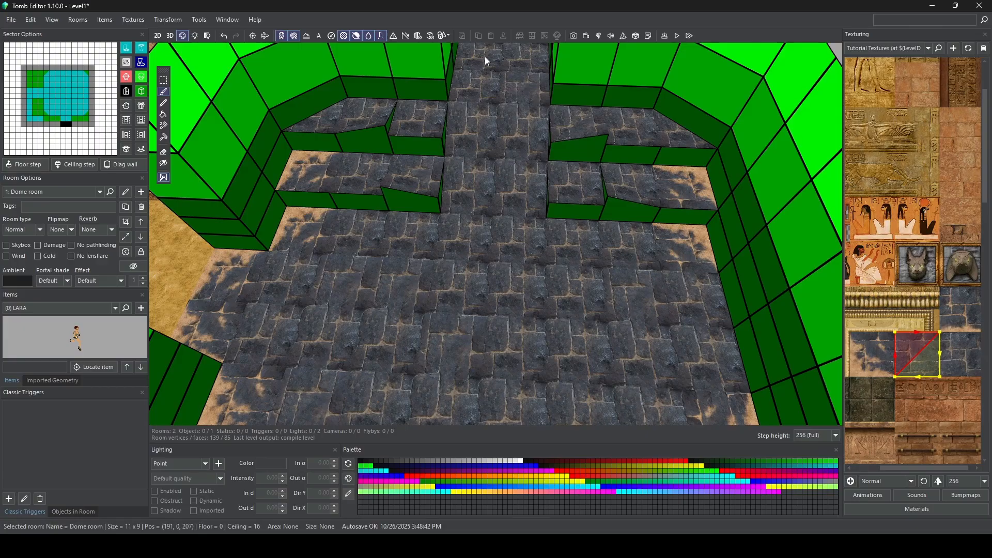
{"action": "right_click_drag", "start_coordinate": [547, 259], "coordinate": [431, 194]}
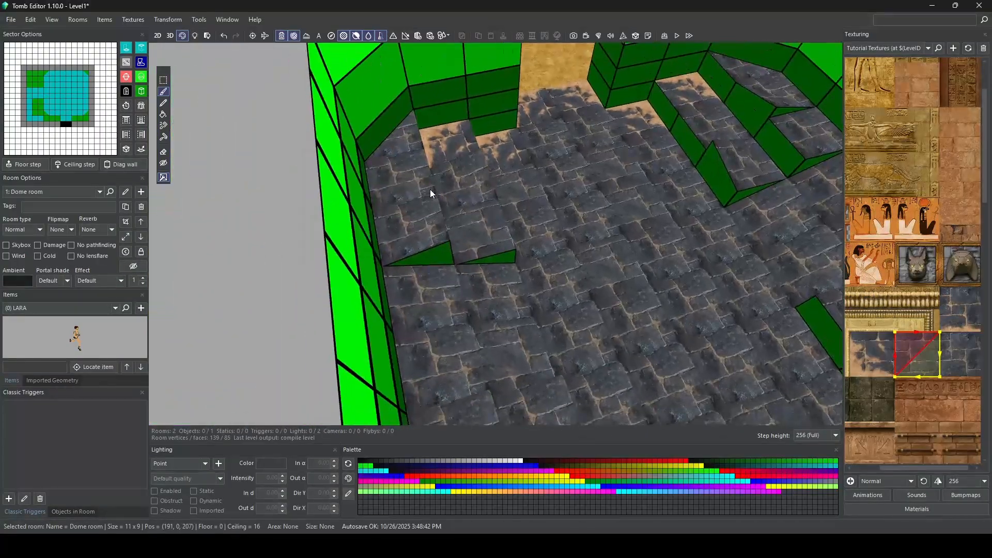
{"action": "right_click_drag", "start_coordinate": [602, 259], "coordinate": [379, 261]}
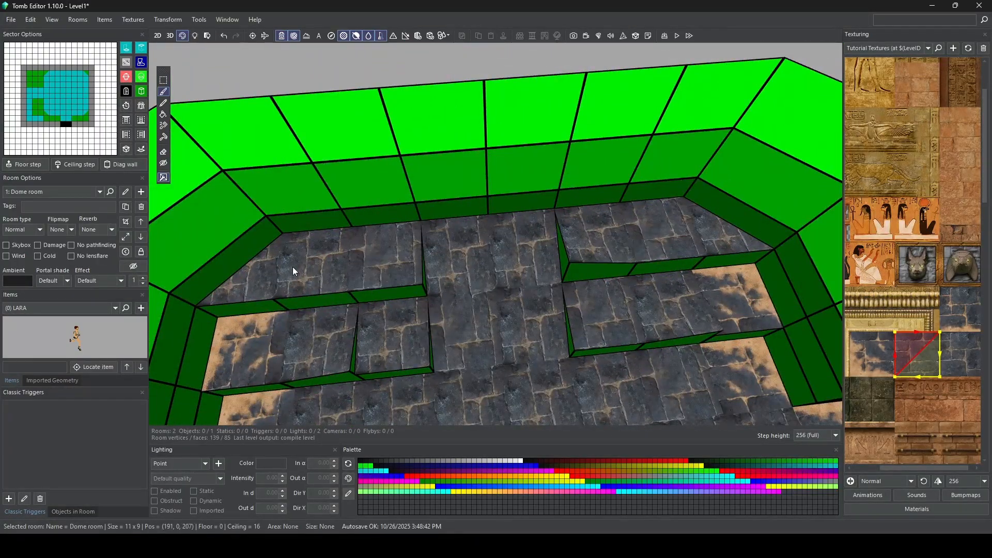
{"action": "left_click", "coordinate": [308, 342]}
Step: Paint the sand-edged paving tile on the main floor sectors along the fronts of the raised blocks on both sides of the passage
{"action": "right_click_drag", "start_coordinate": [674, 228], "coordinate": [547, 170]}
{"action": "left_click", "coordinate": [968, 313]}
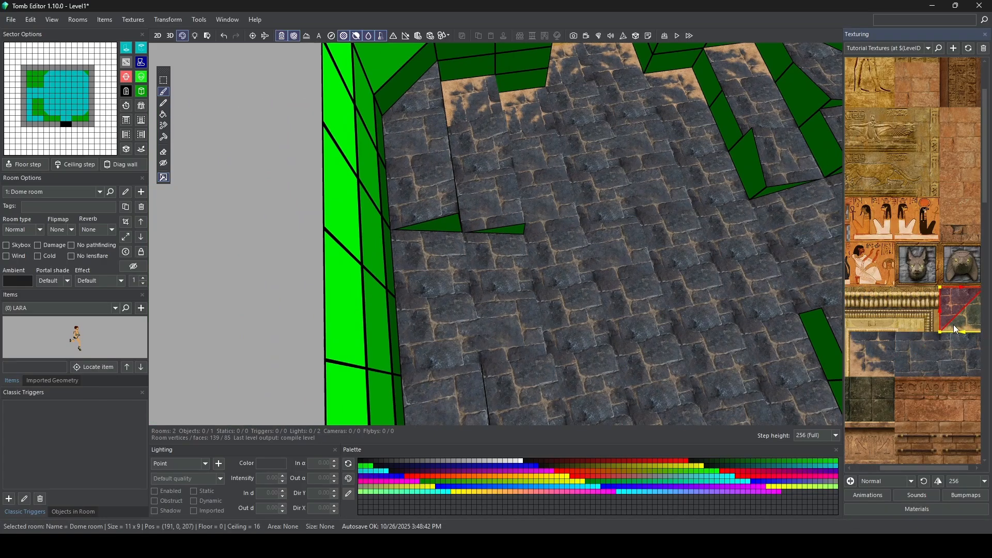
{"action": "right_click_drag", "start_coordinate": [795, 249], "coordinate": [441, 187]}
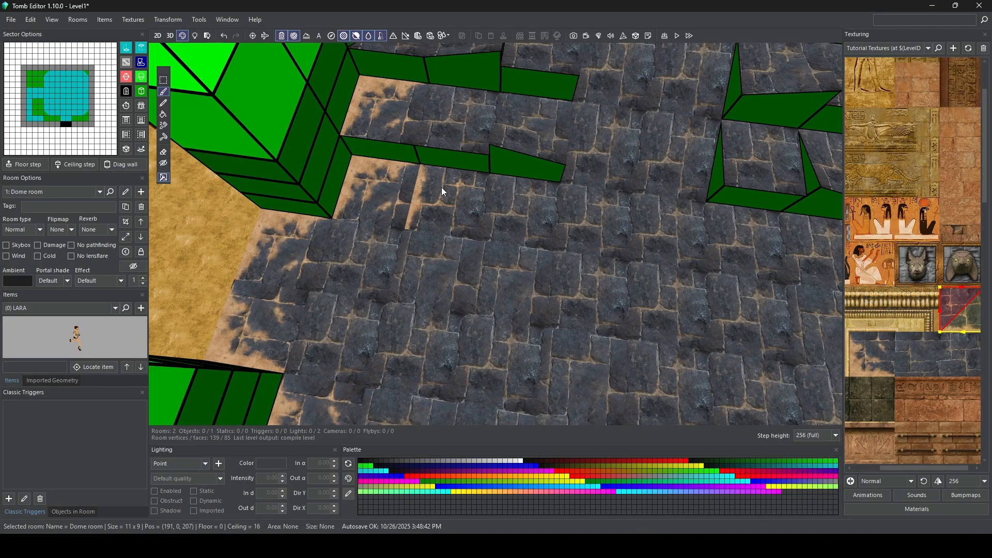
{"action": "left_click", "coordinate": [442, 187]}
{"action": "left_click", "coordinate": [503, 200]}
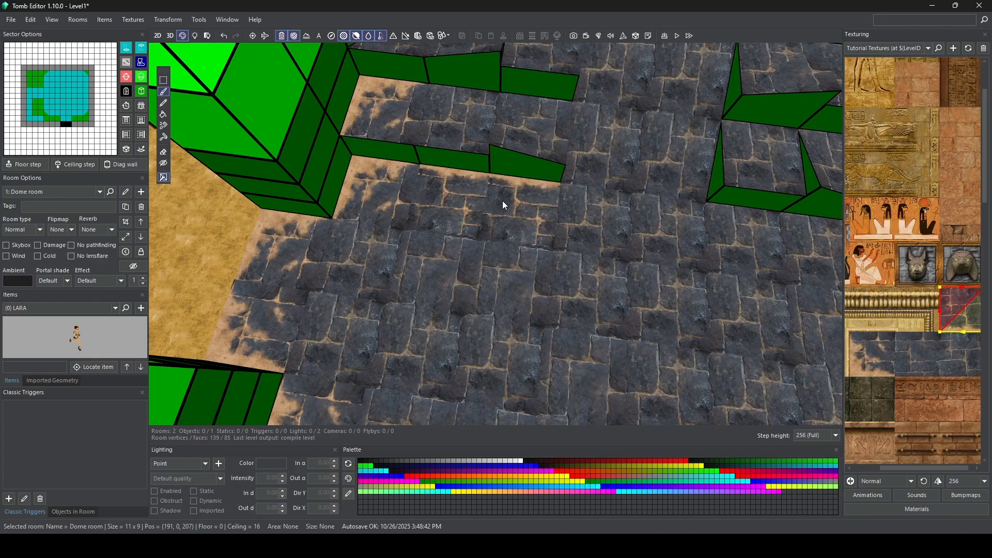
{"action": "left_click", "coordinate": [711, 244]}
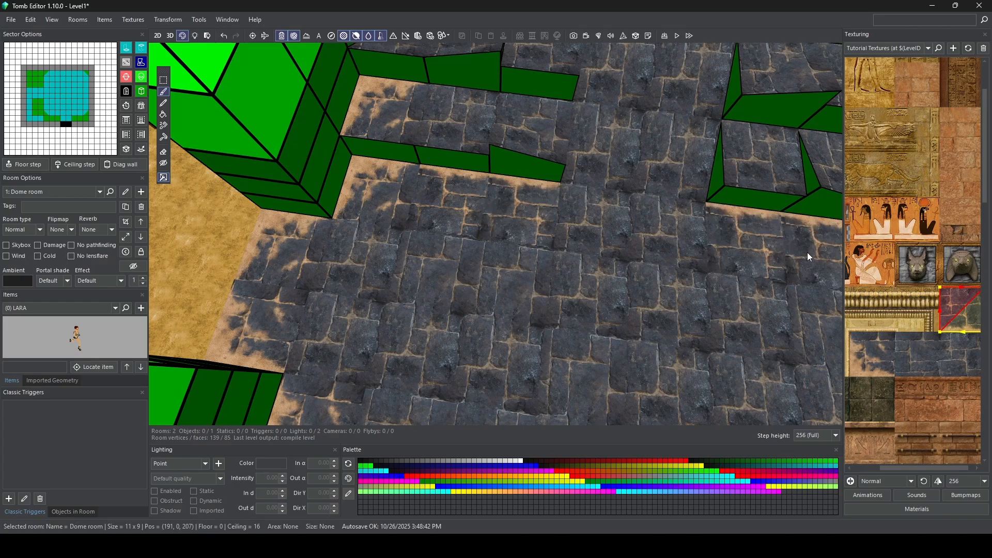
{"action": "right_click_drag", "start_coordinate": [783, 264], "coordinate": [329, 157]}
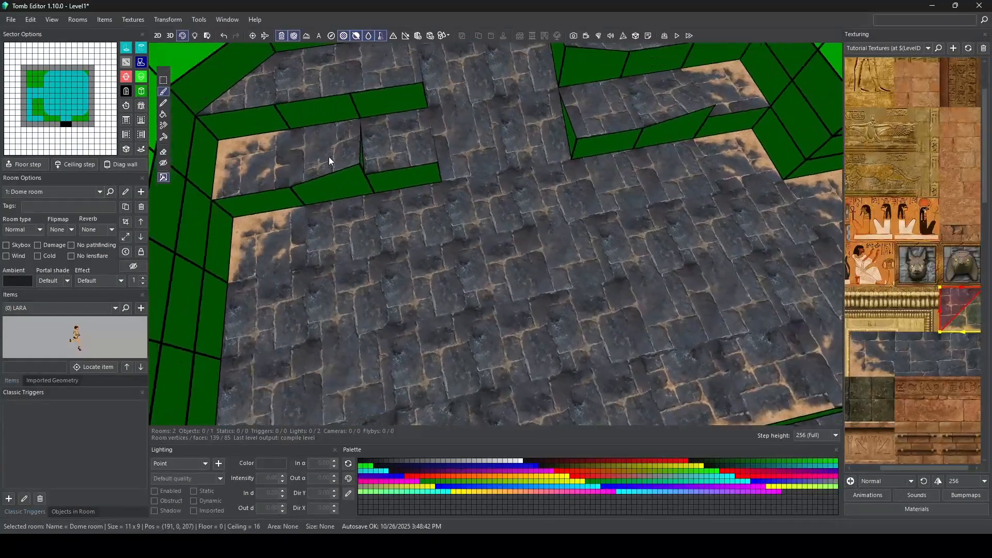
{"action": "mouse_move", "coordinate": [692, 184]}
{"action": "left_mouse_down"}
{"action": "mouse_move", "coordinate": [631, 171]}
{"action": "mouse_move", "coordinate": [425, 195]}
{"action": "mouse_move", "coordinate": [346, 217]}
{"action": "left_mouse_up"}
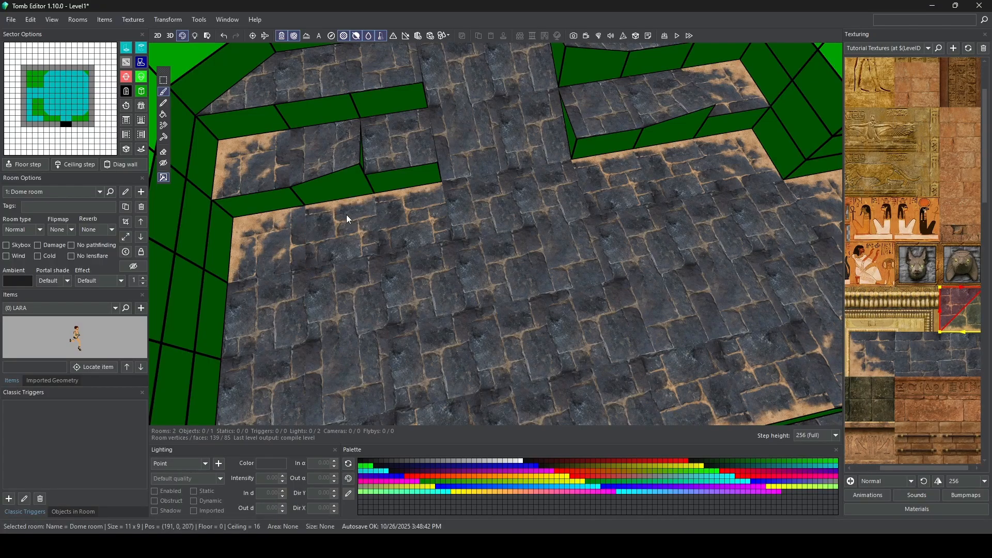
Step: Texture the whole Dome room ceiling with the dark mossy stone tile
{"action": "right_click_drag", "start_coordinate": [346, 215], "coordinate": [545, 193]}
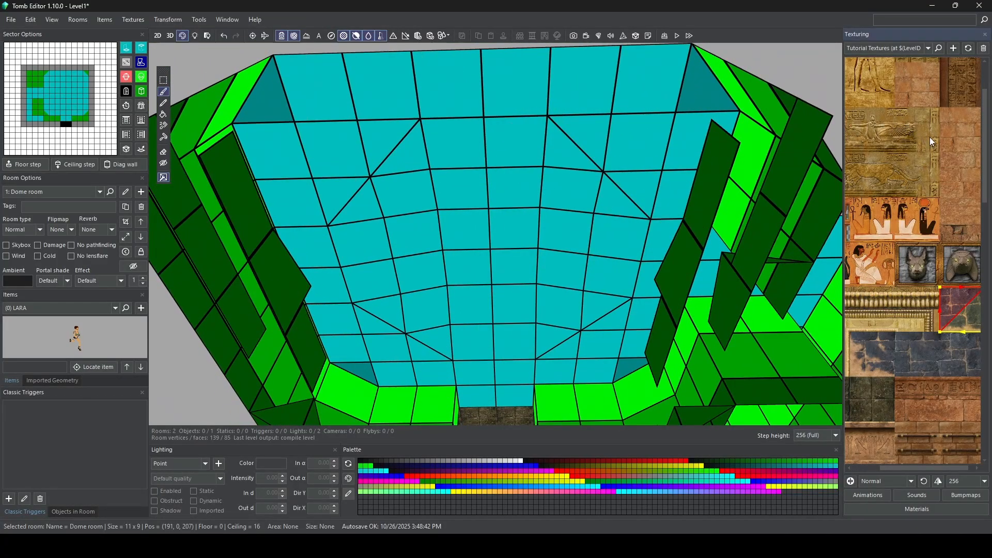
{"action": "left_click_drag", "start_coordinate": [901, 469], "coordinate": [906, 469]}
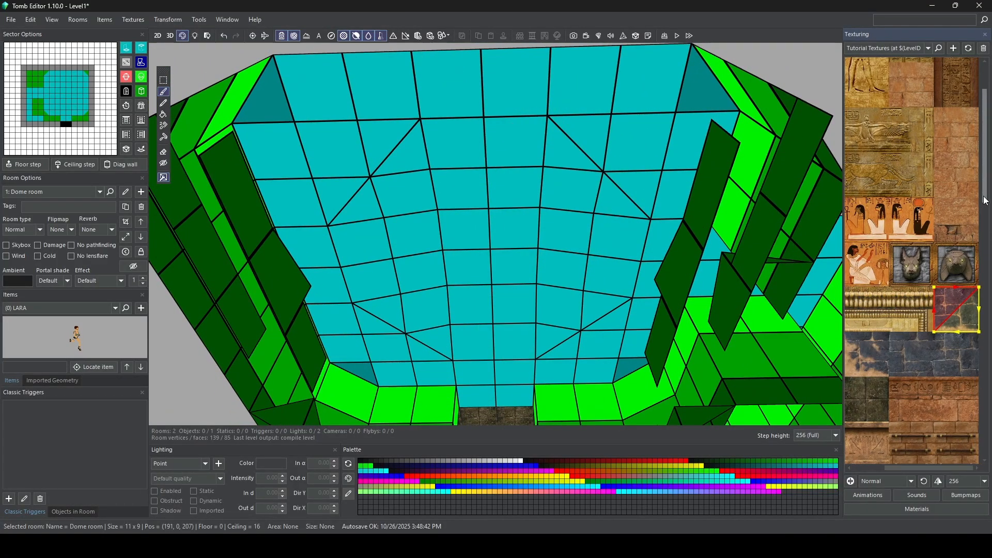
{"action": "left_click_drag", "start_coordinate": [985, 192], "coordinate": [984, 239]}
{"action": "left_click_drag", "start_coordinate": [889, 469], "coordinate": [840, 441]}
{"action": "left_click", "coordinate": [867, 247]}
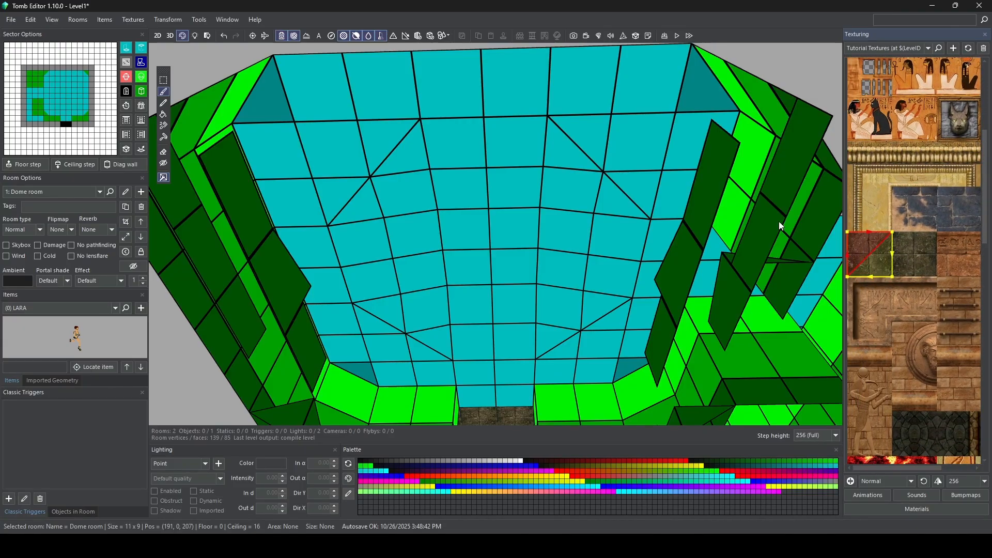
{"action": "left_click", "coordinate": [125, 20]}
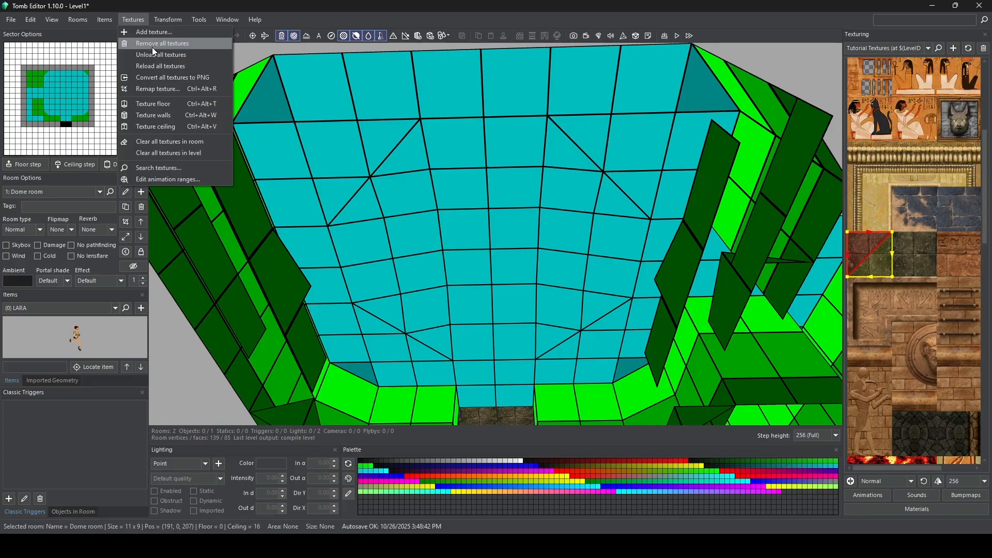
{"action": "left_click", "coordinate": [160, 127]}
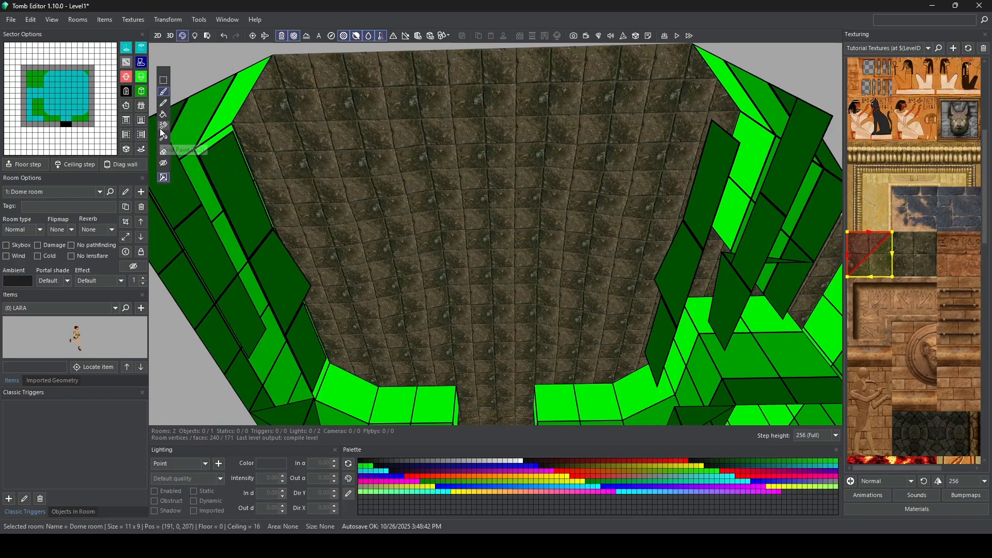
Step: Select the neighbouring dark stone tile variant and inspect the textured dome ceiling from several angles
{"action": "left_click", "coordinate": [904, 242]}
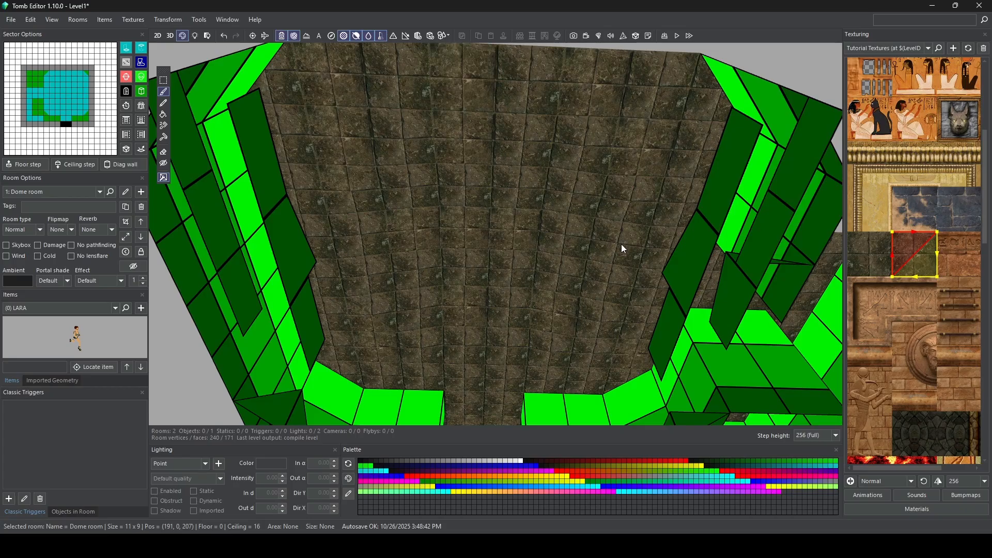
{"action": "right_click_drag", "start_coordinate": [571, 314], "coordinate": [477, 194]}
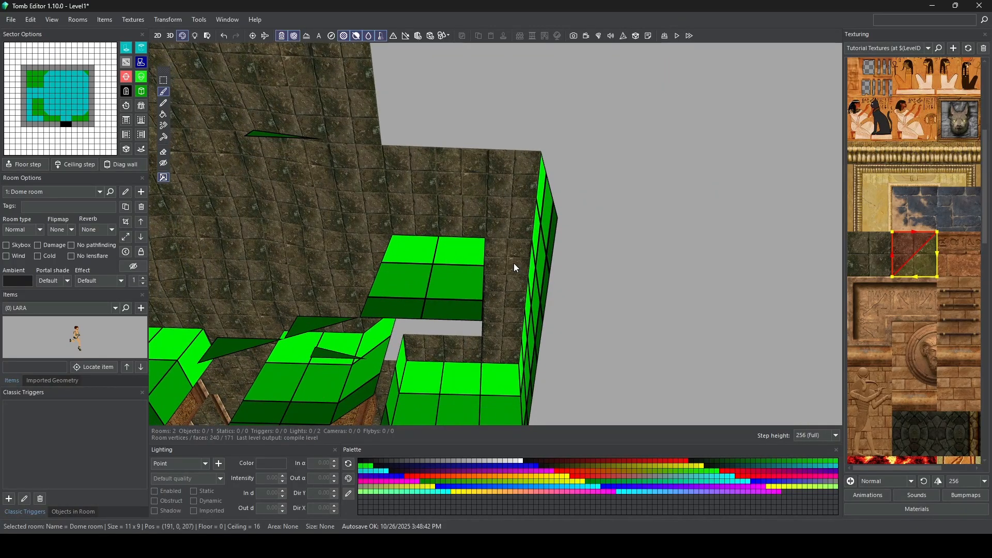
{"action": "right_click_drag", "start_coordinate": [458, 349], "coordinate": [459, 251]}
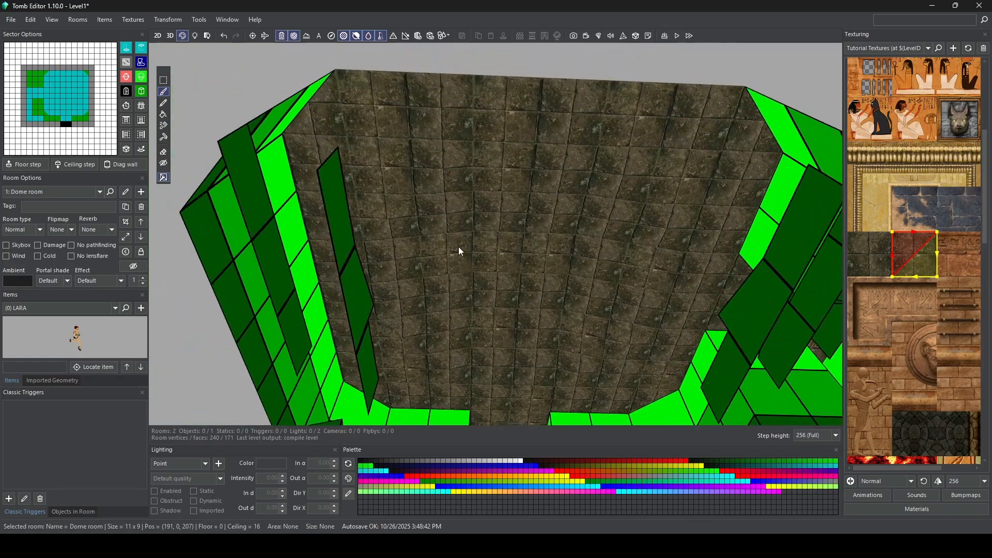
{"action": "right_click_drag", "start_coordinate": [354, 140], "coordinate": [528, 202]}
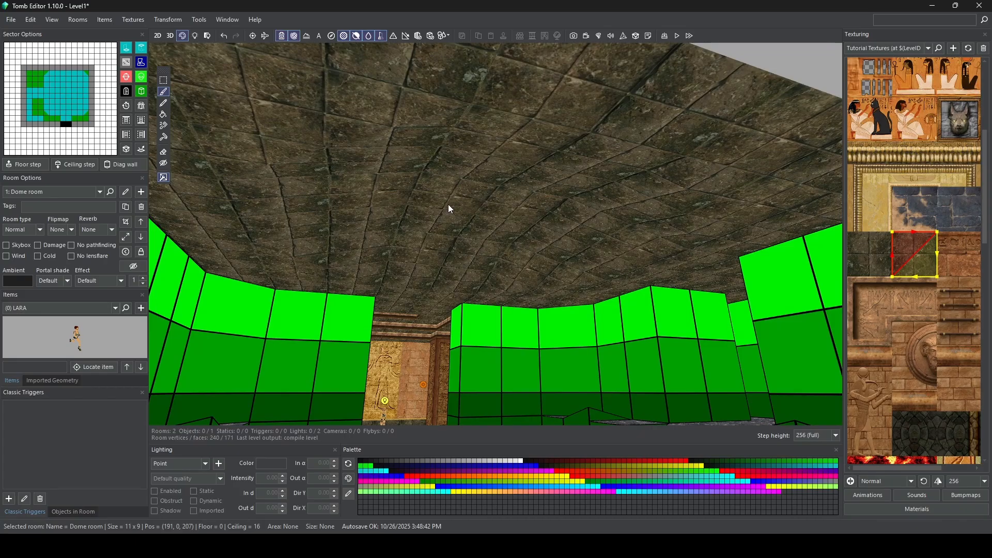
{"action": "right_click_drag", "start_coordinate": [449, 209], "coordinate": [489, 199]}
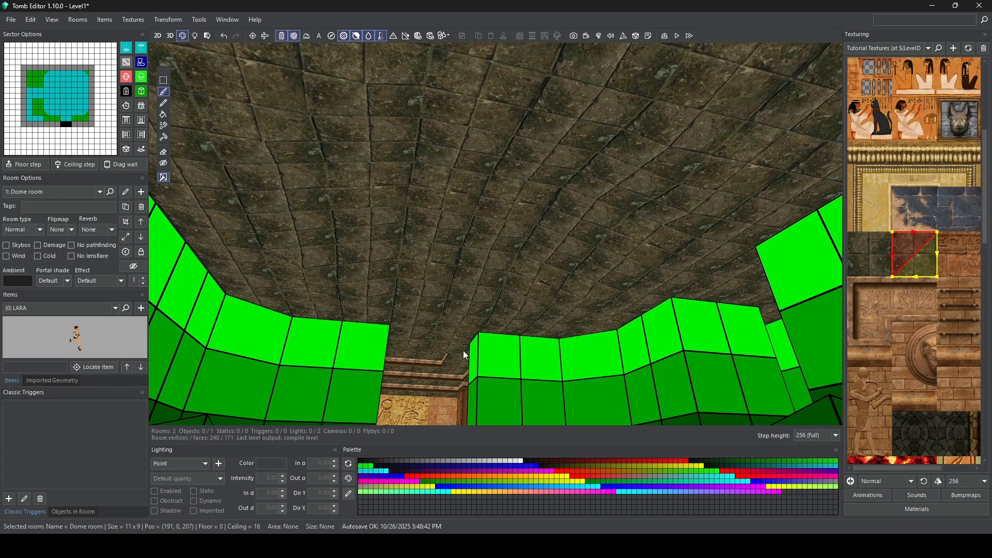
{"action": "right_click_drag", "start_coordinate": [473, 309], "coordinate": [543, 309]}
{"action": "scroll", "coordinate": [936, 277], "scroll_direction": "down", "scroll_amount": 4}
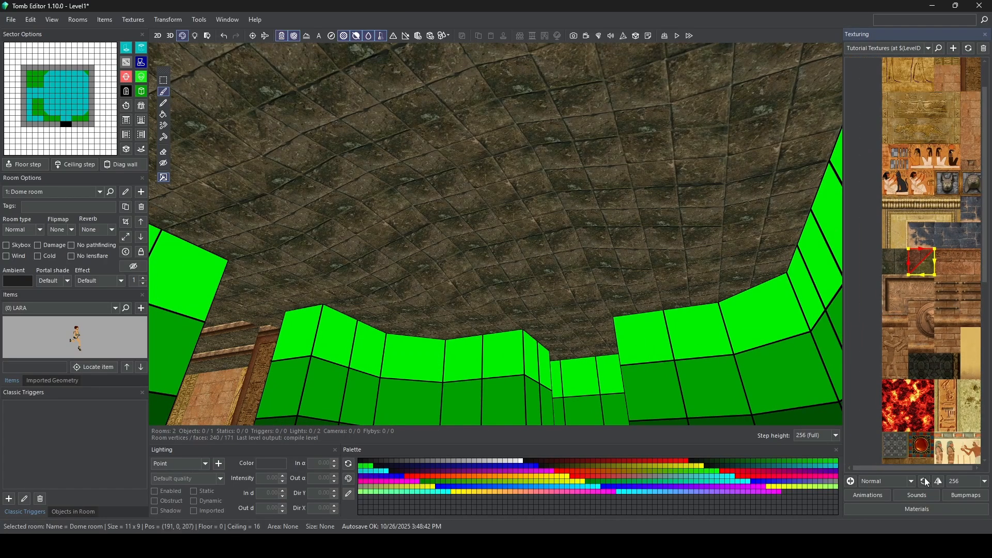
Step: Paint the wooden lattice tile with openings on a two-by-two group of sectors in the centre of the dome ceiling
{"action": "left_click_drag", "start_coordinate": [919, 469], "coordinate": [926, 467]}
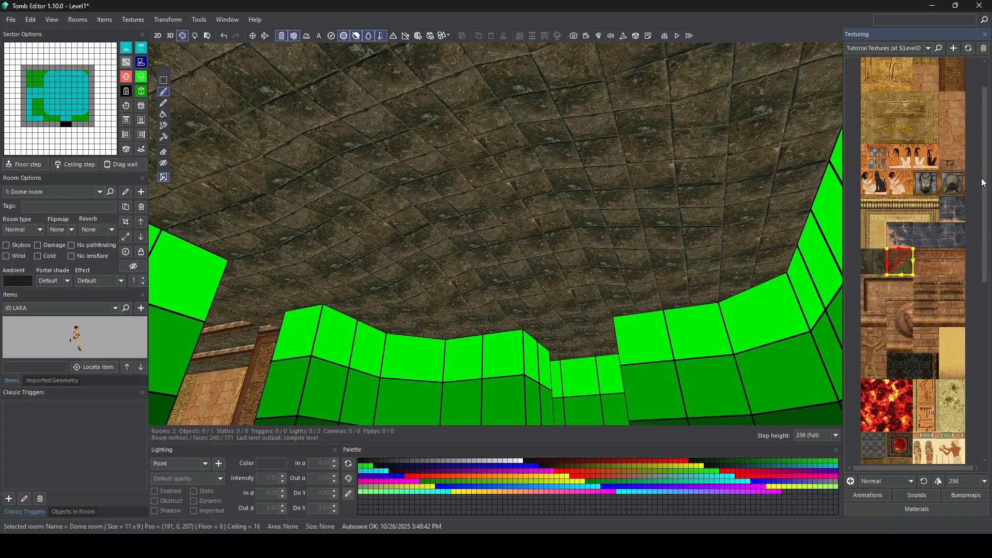
{"action": "left_click_drag", "start_coordinate": [984, 182], "coordinate": [975, 153]}
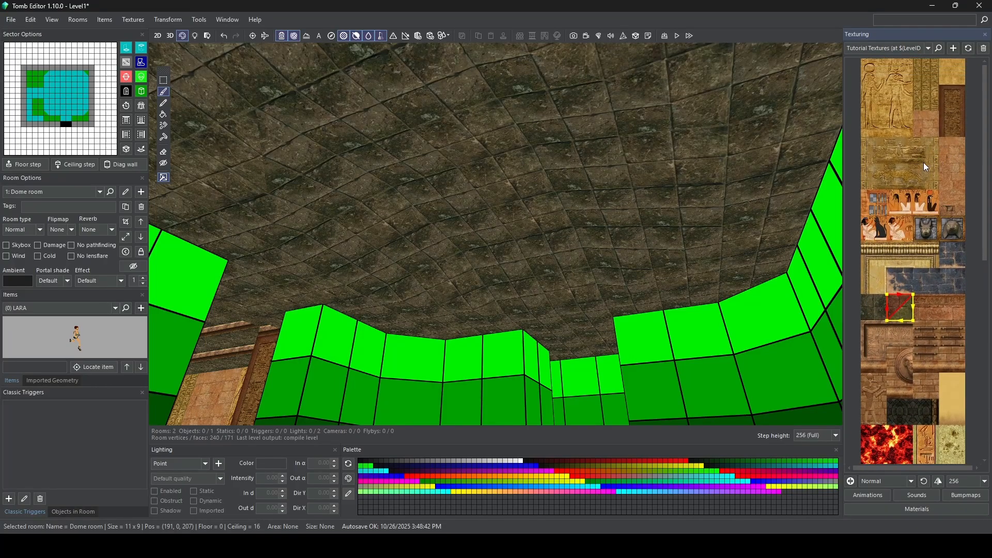
{"action": "scroll", "coordinate": [872, 197], "scroll_direction": "up", "scroll_amount": 3}
{"action": "left_click", "coordinate": [866, 198]}
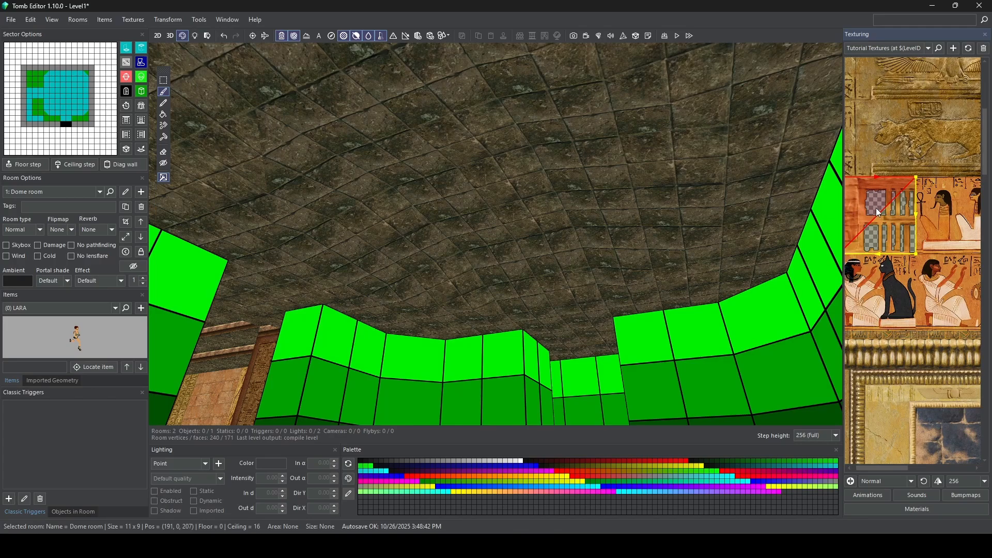
{"action": "mouse_move", "coordinate": [556, 168]}
{"action": "right_mouse_down"}
{"action": "mouse_move", "coordinate": [539, 164]}
{"action": "mouse_move", "coordinate": [534, 149]}
{"action": "mouse_move", "coordinate": [529, 161]}
{"action": "mouse_move", "coordinate": [584, 140]}
{"action": "mouse_move", "coordinate": [510, 189]}
{"action": "right_mouse_up"}
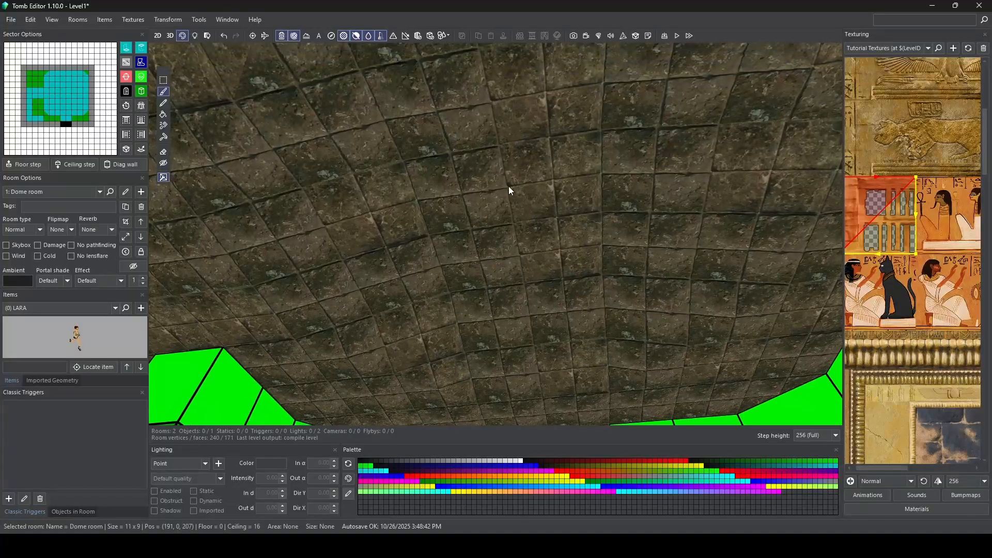
{"action": "mouse_move", "coordinate": [506, 189]}
{"action": "left_mouse_down"}
{"action": "mouse_move", "coordinate": [525, 194]}
{"action": "mouse_move", "coordinate": [543, 236]}
{"action": "mouse_move", "coordinate": [510, 250]}
{"action": "left_mouse_up"}
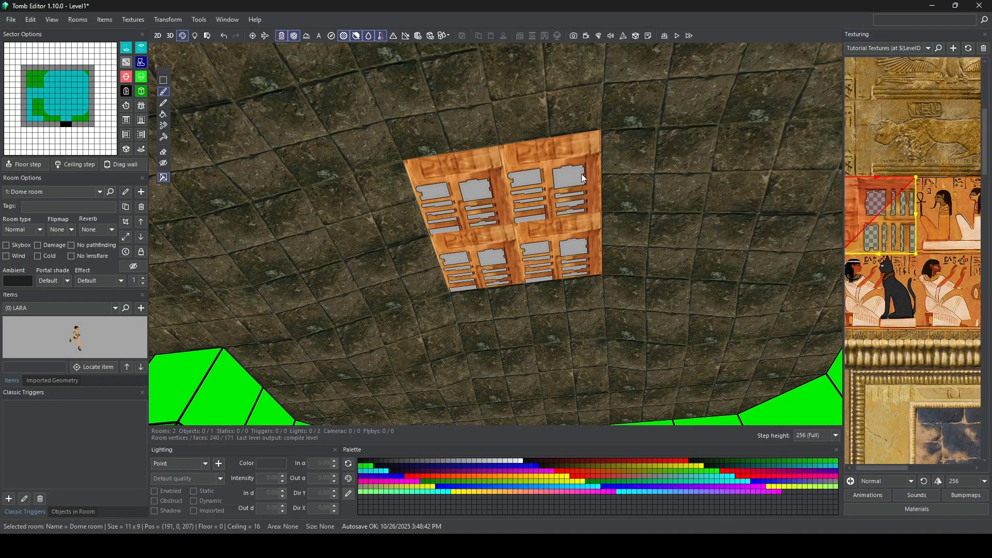
Step: Mirror and rotate the four lattice tiles on the dome ceiling so they form one symmetrical skylight
{"action": "mouse_move", "coordinate": [516, 166]}
{"action": "right_mouse_down"}
{"action": "mouse_move", "coordinate": [551, 281]}
{"action": "mouse_move", "coordinate": [591, 302]}
{"action": "mouse_move", "coordinate": [626, 219]}
{"action": "mouse_move", "coordinate": [578, 184]}
{"action": "mouse_move", "coordinate": [575, 271]}
{"action": "mouse_move", "coordinate": [567, 181]}
{"action": "mouse_move", "coordinate": [547, 172]}
{"action": "mouse_move", "coordinate": [629, 200]}
{"action": "mouse_move", "coordinate": [641, 241]}
{"action": "mouse_move", "coordinate": [584, 192]}
{"action": "mouse_move", "coordinate": [541, 186]}
{"action": "mouse_move", "coordinate": [521, 155]}
{"action": "mouse_move", "coordinate": [488, 146]}
{"action": "mouse_move", "coordinate": [497, 165]}
{"action": "mouse_move", "coordinate": [477, 156]}
{"action": "mouse_move", "coordinate": [485, 141]}
{"action": "right_mouse_up"}
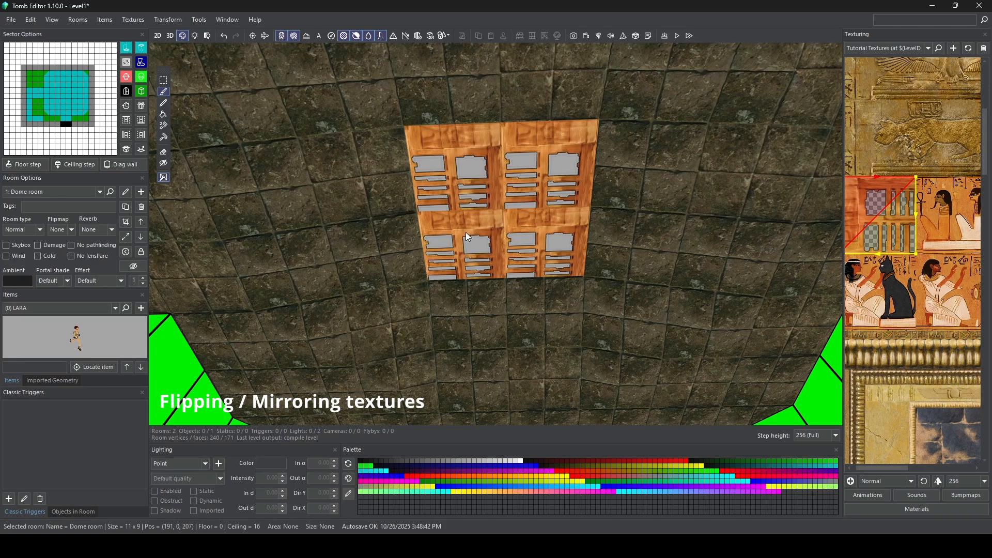
{"action": "left_click", "coordinate": [473, 259], "text": "ctrl"}
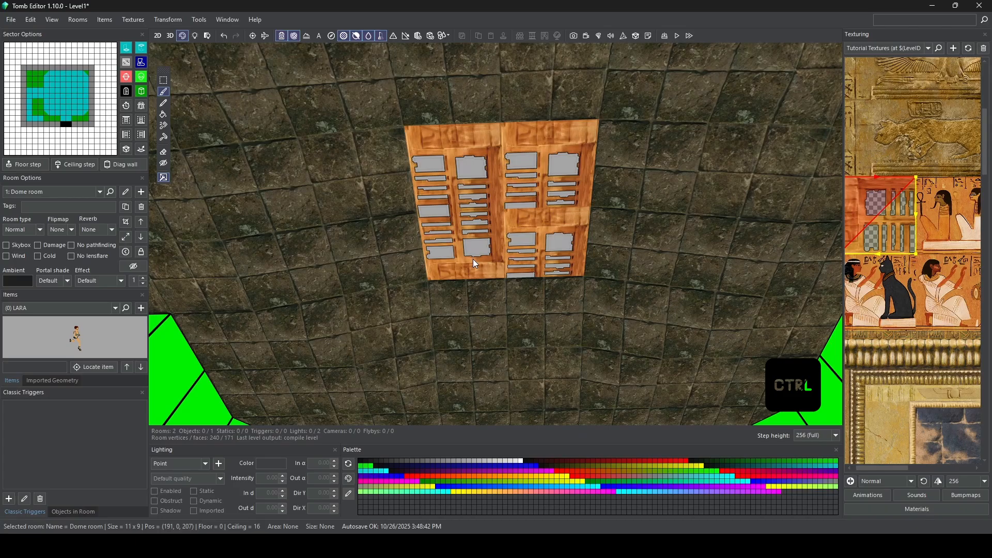
{"action": "left_click", "coordinate": [550, 248], "text": "ctrl"}
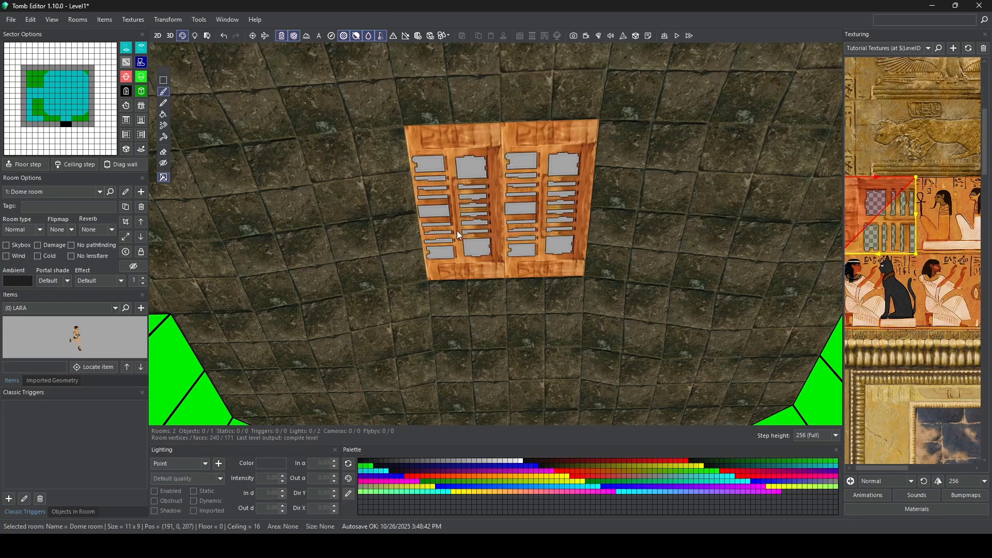
{"action": "left_click", "coordinate": [464, 166], "text": "ctrl"}
{"action": "left_click", "coordinate": [465, 166], "text": "ctrl"}
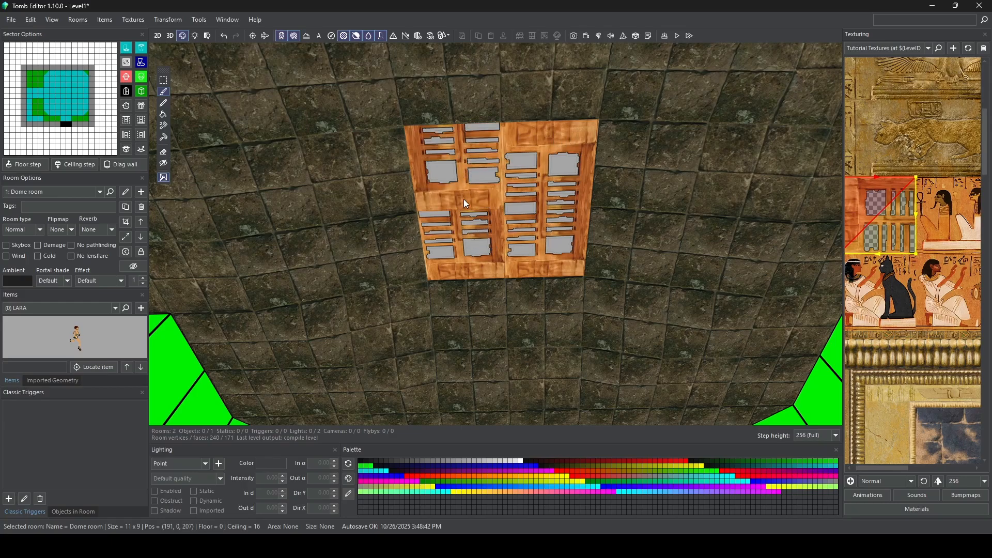
{"action": "left_click", "coordinate": [466, 227], "text": "ctrl"}
{"action": "left_click", "coordinate": [466, 227], "text": "ctrl"}
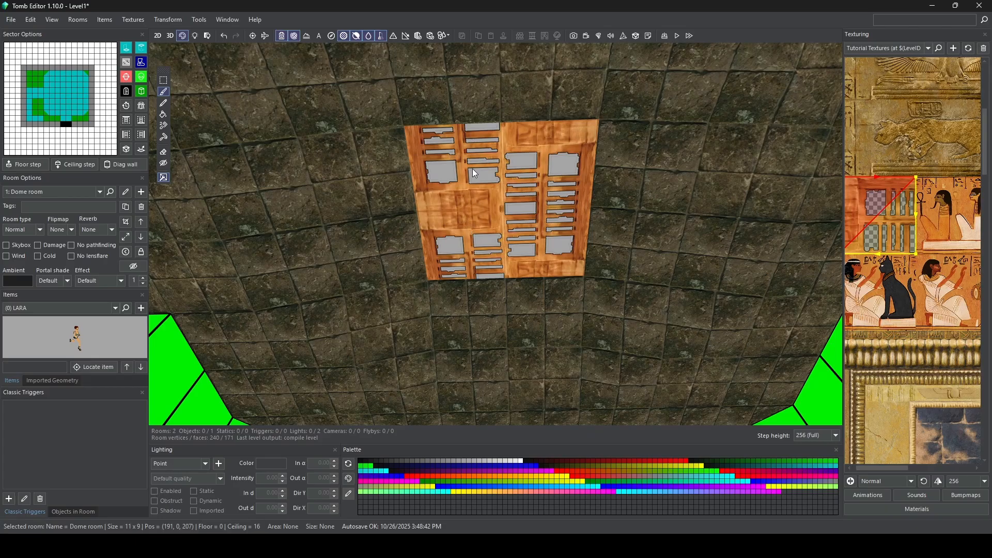
{"action": "left_click", "coordinate": [455, 163], "text": "ctrl"}
{"action": "left_click", "coordinate": [472, 237], "text": "ctrl"}
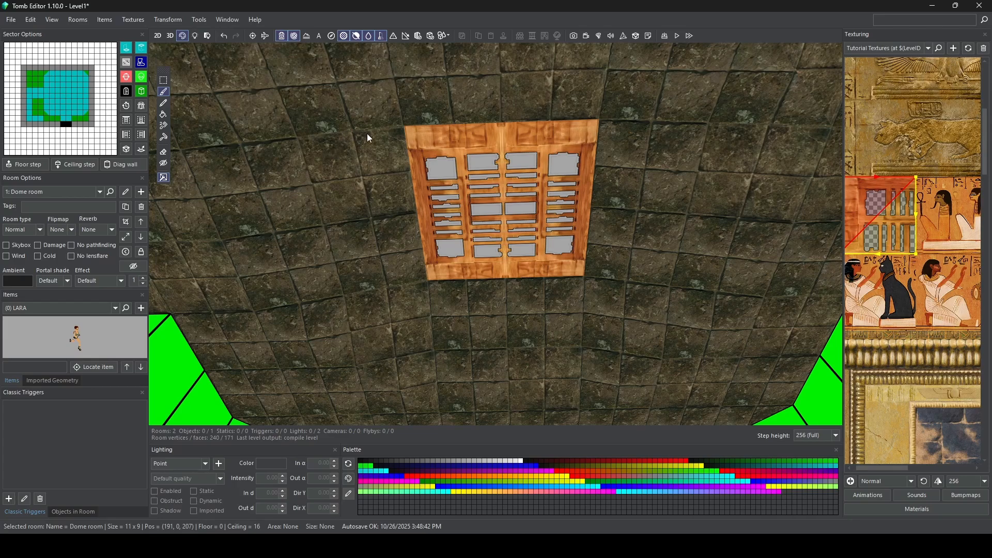
Step: Set the texture selection tile size to 128 and paint two hieroglyph columns on the upper and middle segments of the wall opposite the passage
{"action": "right_click_drag", "start_coordinate": [372, 139], "coordinate": [528, 269]}
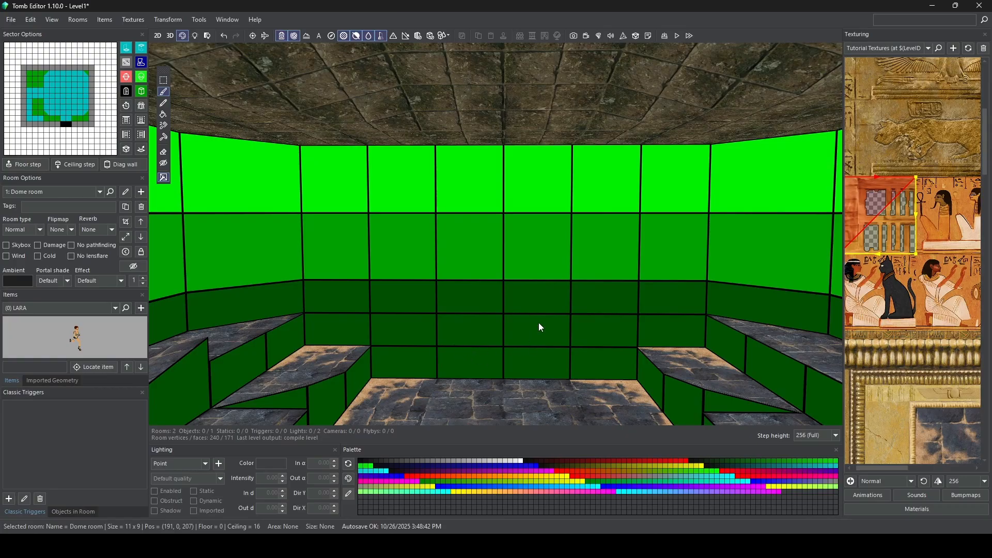
{"action": "left_click", "coordinate": [980, 481]}
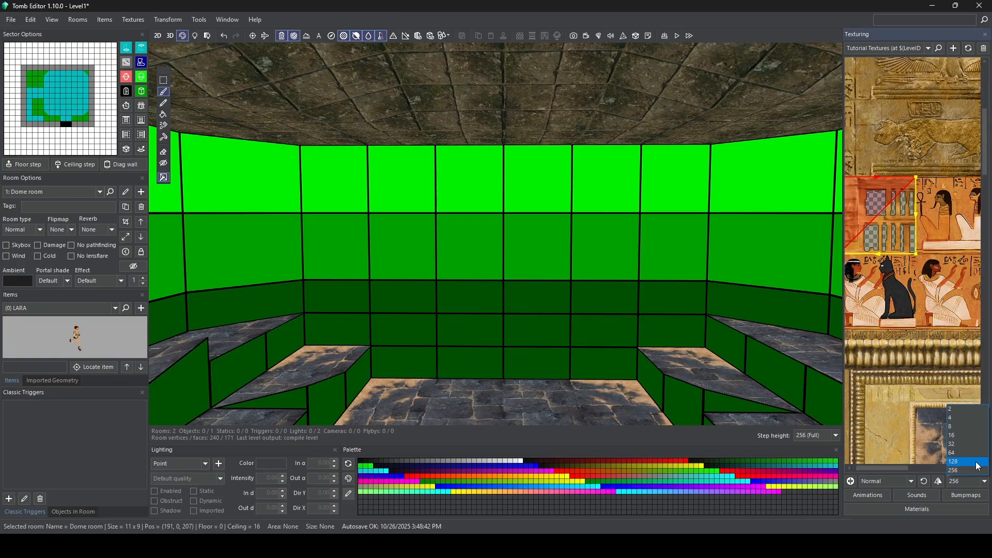
{"action": "left_click", "coordinate": [977, 466]}
{"action": "left_click_drag", "start_coordinate": [858, 156], "coordinate": [913, 168]}
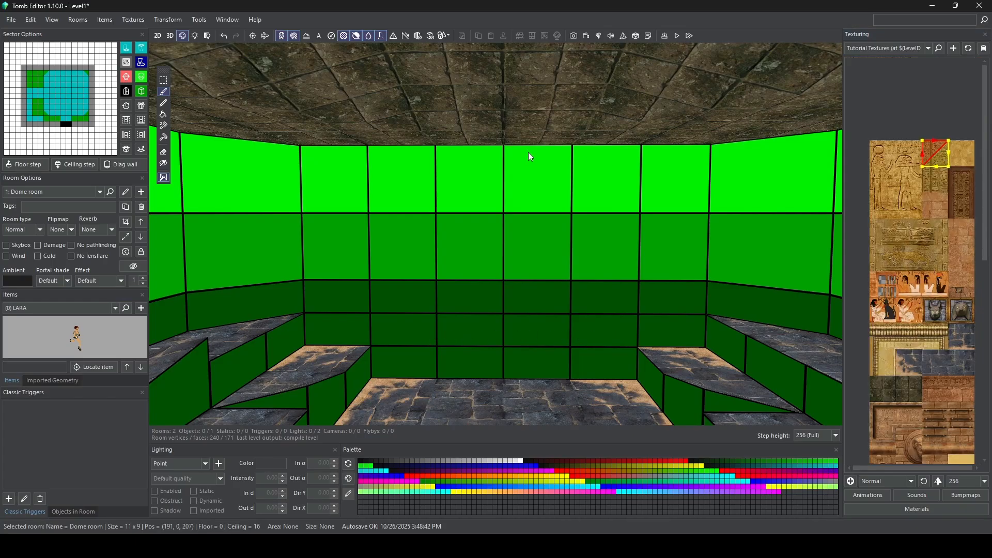
{"action": "left_click", "coordinate": [616, 179]}
{"action": "left_click", "coordinate": [406, 181]}
{"action": "left_click", "coordinate": [935, 179]}
{"action": "left_click", "coordinate": [607, 247]}
{"action": "left_click", "coordinate": [413, 248]}
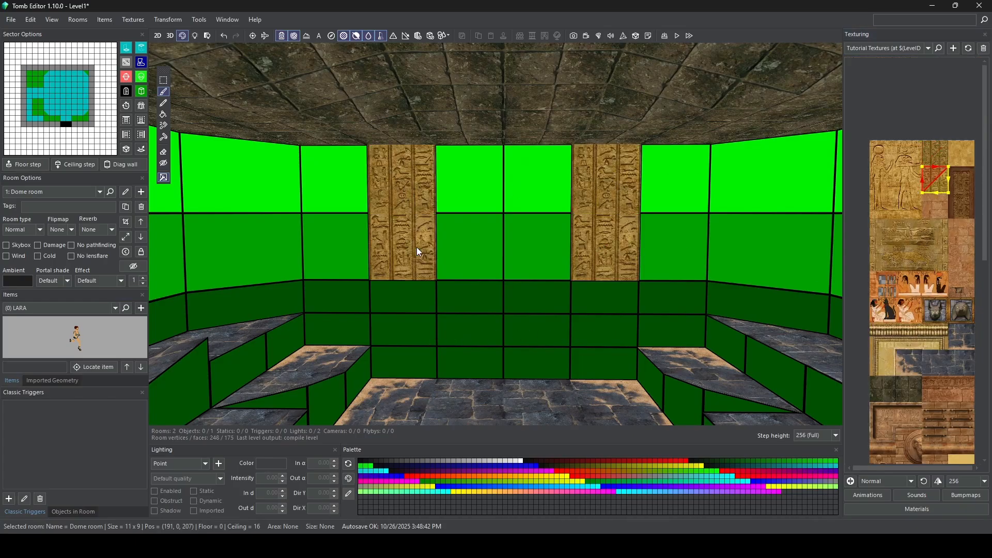
Step: Paint pinkish brick tiles on the upper and middle wall segments between the two hieroglyph columns
{"action": "left_click", "coordinate": [962, 231]}
{"action": "left_click", "coordinate": [471, 180]}
{"action": "left_click", "coordinate": [534, 183]}
{"action": "left_click", "coordinate": [961, 257]}
{"action": "left_click", "coordinate": [471, 245]}
{"action": "left_click", "coordinate": [523, 235]}
Step: Paint more hieroglyph columns on the upper and middle wall segments beside the First room entrance and at the corners of the central passage
{"action": "left_click", "coordinate": [936, 154]}
{"action": "mouse_move", "coordinate": [621, 227]}
{"action": "right_mouse_down"}
{"action": "mouse_move", "coordinate": [463, 229]}
{"action": "mouse_move", "coordinate": [293, 207]}
{"action": "right_mouse_up"}
{"action": "left_click", "coordinate": [770, 181]}
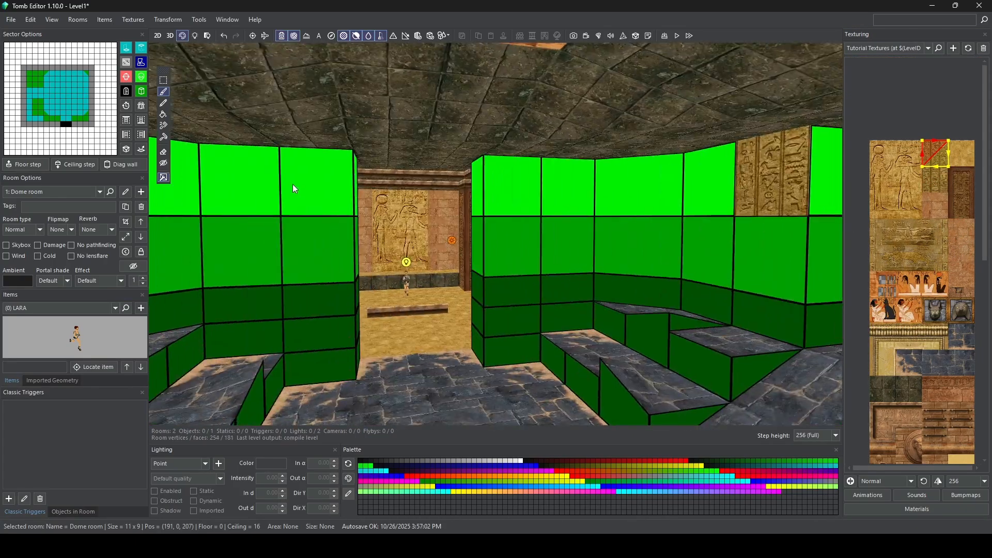
{"action": "right_click_drag", "start_coordinate": [763, 232], "coordinate": [500, 257]}
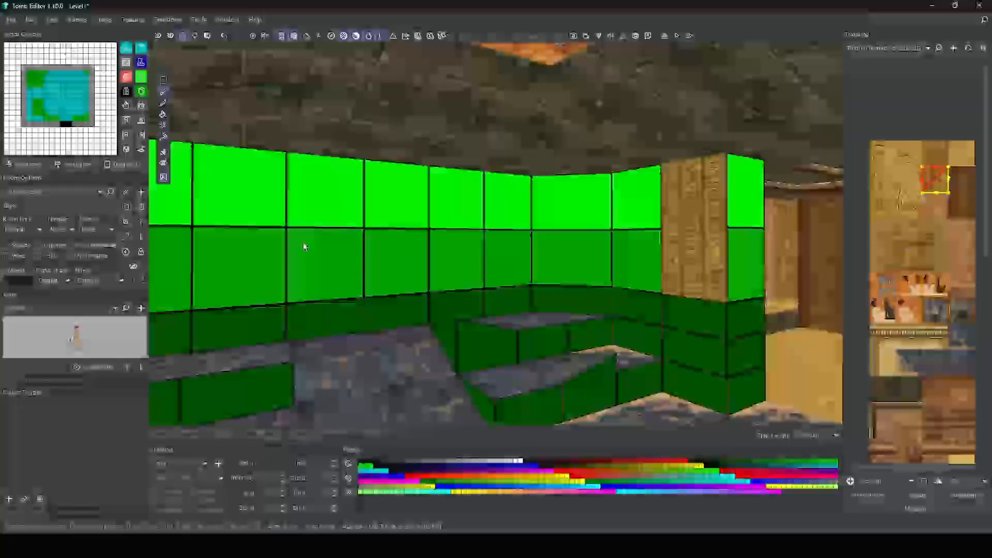
{"action": "right_click_drag", "start_coordinate": [304, 243], "coordinate": [389, 262]}
Step: Cover the remaining upper and middle wall segments of the main chamber with the pinkish brick tiles
{"action": "left_click", "coordinate": [935, 205]}
{"action": "left_click", "coordinate": [566, 180]}
{"action": "left_click", "coordinate": [786, 179]}
{"action": "mouse_move", "coordinate": [793, 188]}
{"action": "right_mouse_down"}
{"action": "mouse_move", "coordinate": [593, 191]}
{"action": "mouse_move", "coordinate": [627, 191]}
{"action": "right_mouse_up"}
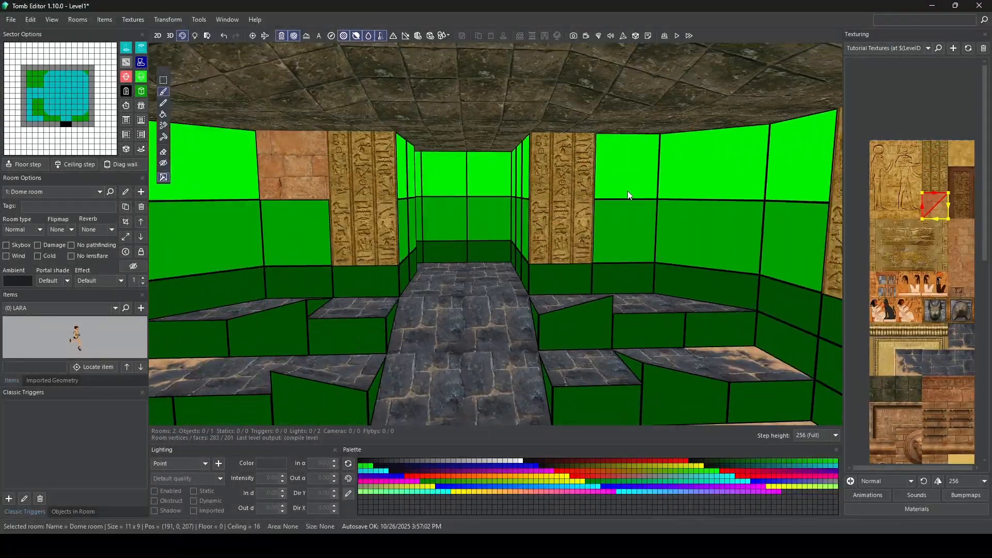
{"action": "left_click", "coordinate": [628, 175]}
{"action": "left_click", "coordinate": [961, 231]}
{"action": "right_click_drag", "start_coordinate": [750, 197], "coordinate": [603, 179]}
{"action": "left_click", "coordinate": [568, 155]}
{"action": "left_click", "coordinate": [962, 258]}
{"action": "left_click", "coordinate": [635, 217]}
{"action": "mouse_move", "coordinate": [634, 217]}
{"action": "right_mouse_down"}
{"action": "mouse_move", "coordinate": [543, 200]}
{"action": "mouse_move", "coordinate": [646, 197]}
{"action": "mouse_move", "coordinate": [543, 207]}
{"action": "mouse_move", "coordinate": [558, 217]}
{"action": "mouse_move", "coordinate": [465, 232]}
{"action": "right_mouse_up"}
{"action": "left_click", "coordinate": [500, 207]}
{"action": "left_click", "coordinate": [645, 197]}
Step: Set the texture selection tile size to 128 and paint a half-height brick strip along the uppermost row of low wall segments
{"action": "left_click", "coordinate": [985, 481]}
{"action": "left_click", "coordinate": [966, 460]}
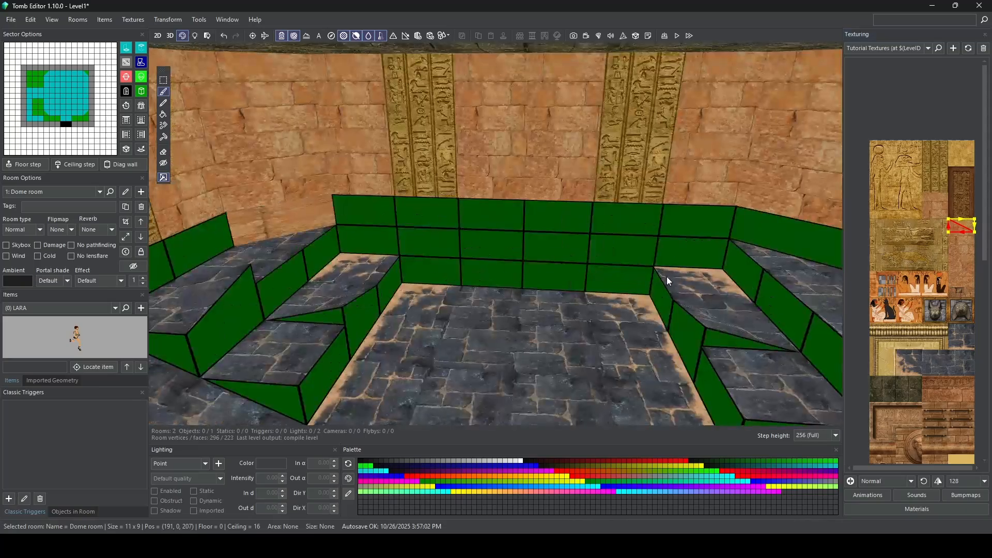
{"action": "left_click_drag", "start_coordinate": [953, 222], "coordinate": [971, 230]}
{"action": "left_click_drag", "start_coordinate": [365, 240], "coordinate": [428, 213]}
{"action": "left_click_drag", "start_coordinate": [491, 221], "coordinate": [620, 274]}
{"action": "mouse_move", "coordinate": [620, 259]}
{"action": "right_mouse_down"}
{"action": "mouse_move", "coordinate": [631, 218]}
{"action": "mouse_move", "coordinate": [573, 206]}
{"action": "right_mouse_up"}
{"action": "left_click", "coordinate": [577, 205]}
{"action": "right_click_drag", "start_coordinate": [623, 228], "coordinate": [594, 209]}
{"action": "left_click_drag", "start_coordinate": [621, 212], "coordinate": [559, 207]}
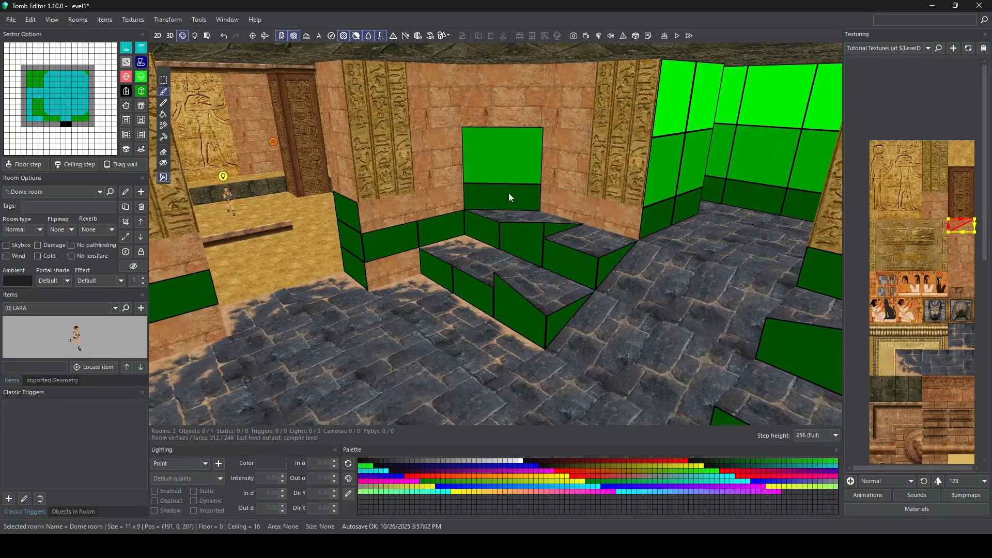
{"action": "left_click", "coordinate": [377, 222]}
{"action": "right_click_drag", "start_coordinate": [378, 222], "coordinate": [525, 205]}
Step: Continue the brick with the matching half-height strips on the low wall segments down to the main chamber's floor
{"action": "left_click_drag", "start_coordinate": [953, 236], "coordinate": [971, 243]}
{"action": "right_click_drag", "start_coordinate": [641, 222], "coordinate": [540, 218]}
{"action": "left_click_drag", "start_coordinate": [539, 218], "coordinate": [693, 176]}
{"action": "mouse_move", "coordinate": [693, 176]}
{"action": "right_mouse_down"}
{"action": "mouse_move", "coordinate": [572, 174]}
{"action": "mouse_move", "coordinate": [566, 162]}
{"action": "right_mouse_up"}
{"action": "left_click", "coordinate": [572, 175]}
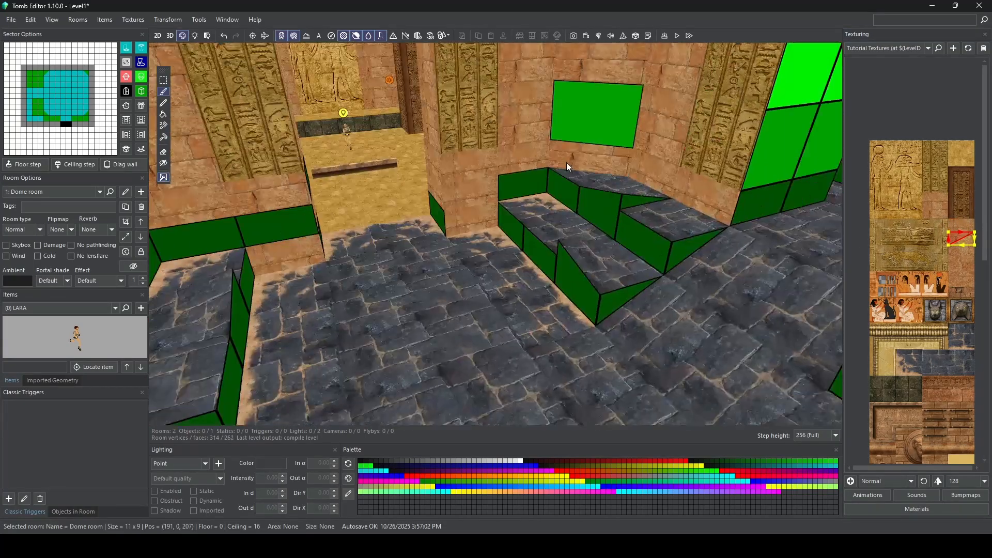
{"action": "left_click", "coordinate": [522, 185]}
{"action": "mouse_move", "coordinate": [522, 185]}
{"action": "right_mouse_down"}
{"action": "mouse_move", "coordinate": [579, 176]}
{"action": "mouse_move", "coordinate": [493, 207]}
{"action": "right_mouse_up"}
{"action": "right_click_drag", "start_coordinate": [930, 207], "coordinate": [908, 237]}
{"action": "left_click", "coordinate": [912, 235]}
{"action": "left_click", "coordinate": [476, 248]}
{"action": "right_click_drag", "start_coordinate": [464, 249], "coordinate": [374, 216]}
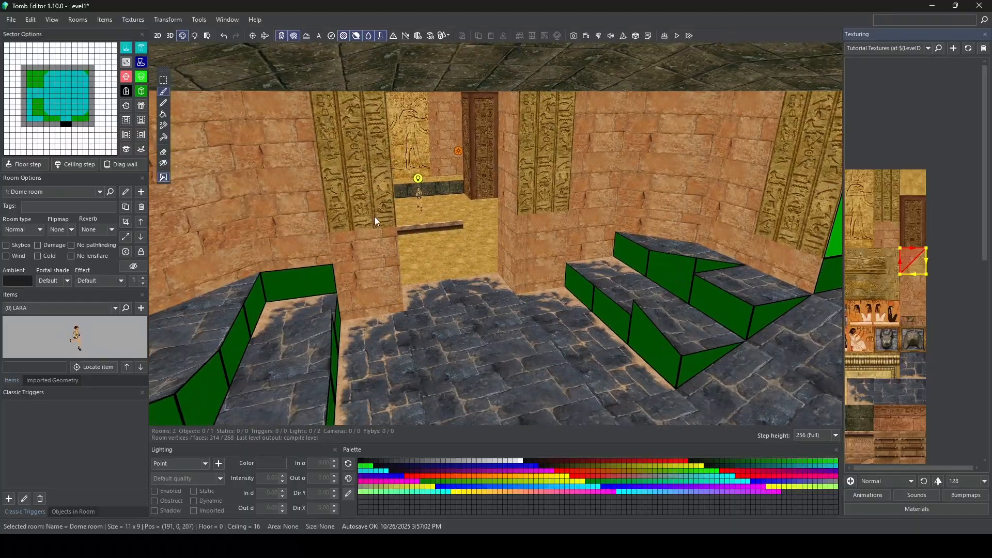
Step: Extend the hieroglyph columns to the floor with half-height hieroglyph strips on the low wall segments beneath them
{"action": "scroll", "coordinate": [899, 228], "scroll_direction": "up", "scroll_amount": 5}
{"action": "left_click", "coordinate": [897, 246]}
{"action": "left_click_drag", "start_coordinate": [879, 226], "coordinate": [919, 228]}
{"action": "left_click", "coordinate": [365, 245]}
{"action": "left_click", "coordinate": [543, 227]}
{"action": "left_click_drag", "start_coordinate": [879, 265], "coordinate": [918, 266]}
{"action": "left_click", "coordinate": [524, 257]}
{"action": "right_click_drag", "start_coordinate": [522, 255], "coordinate": [495, 293]}
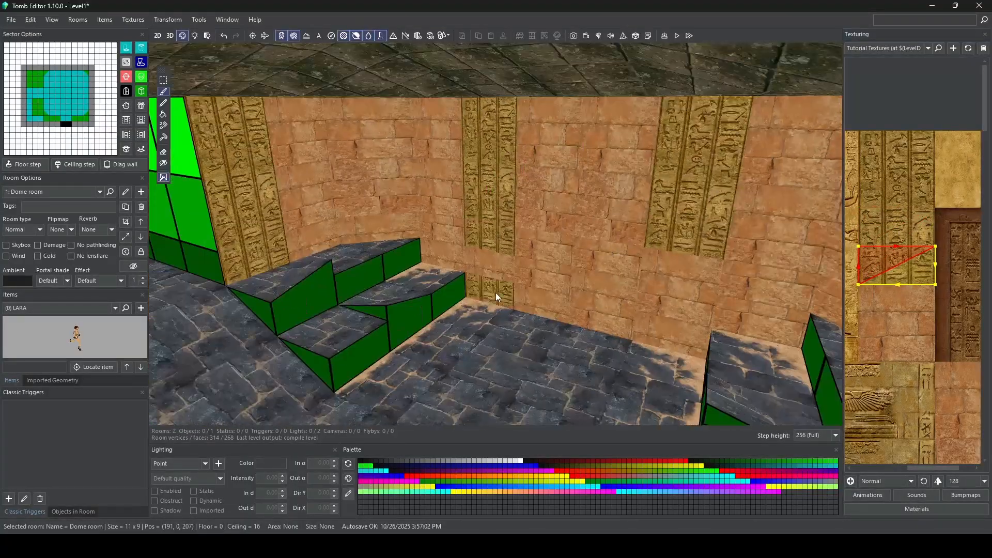
{"action": "left_click_drag", "start_coordinate": [879, 226], "coordinate": [919, 228]}
{"action": "mouse_move", "coordinate": [672, 290]}
{"action": "right_mouse_down"}
{"action": "mouse_move", "coordinate": [573, 270]}
{"action": "mouse_move", "coordinate": [547, 278]}
{"action": "right_mouse_up"}
Step: Paint a half-height brick strip on the lowest wall segments around the area behind the central passage
{"action": "right_click_drag", "start_coordinate": [956, 378], "coordinate": [895, 259]}
{"action": "left_click_drag", "start_coordinate": [895, 259], "coordinate": [934, 264]}
{"action": "mouse_move", "coordinate": [620, 269]}
{"action": "right_mouse_down"}
{"action": "mouse_move", "coordinate": [713, 249]}
{"action": "mouse_move", "coordinate": [358, 235]}
{"action": "mouse_move", "coordinate": [414, 197]}
{"action": "mouse_move", "coordinate": [408, 182]}
{"action": "right_mouse_up"}
{"action": "left_click", "coordinate": [713, 250]}
{"action": "mouse_move", "coordinate": [408, 182]}
{"action": "left_mouse_down"}
{"action": "mouse_move", "coordinate": [569, 234]}
{"action": "mouse_move", "coordinate": [726, 259]}
{"action": "left_mouse_up"}
{"action": "right_click_drag", "start_coordinate": [726, 259], "coordinate": [733, 236]}
{"action": "left_click_drag", "start_coordinate": [732, 237], "coordinate": [739, 349]}
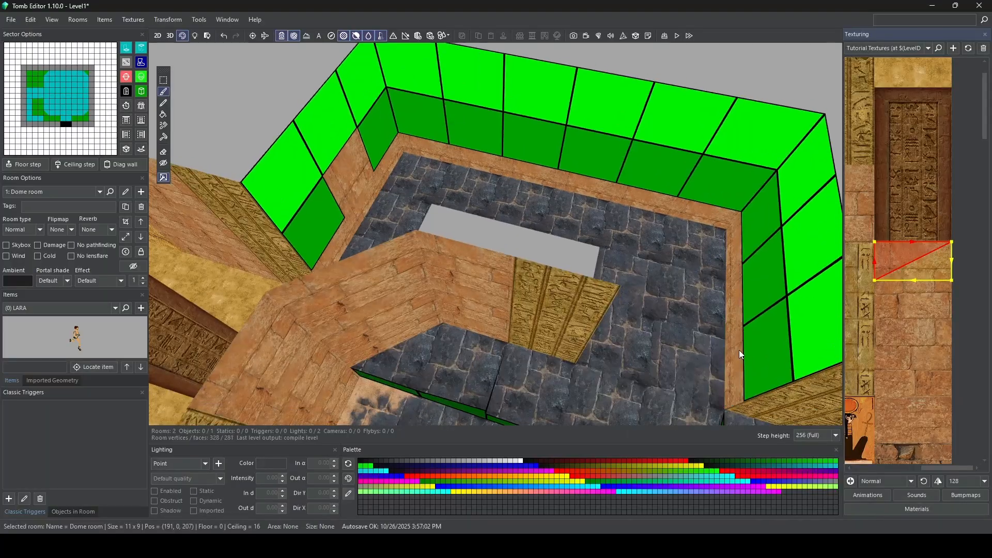
Step: Set the texture selection tile size to 256 and paint brick tiles on the upper and middle outer walls behind the passage
{"action": "left_click", "coordinate": [971, 481]}
{"action": "left_click", "coordinate": [966, 513]}
{"action": "left_click", "coordinate": [893, 258]}
{"action": "left_click_drag", "start_coordinate": [285, 179], "coordinate": [814, 321]}
{"action": "left_click", "coordinate": [897, 339]}
{"action": "left_click_drag", "start_coordinate": [313, 227], "coordinate": [768, 339]}
{"action": "right_click_drag", "start_coordinate": [767, 339], "coordinate": [569, 233]}
Step: Paint the brick tiles on the upper and middle rear faces of the partition walls behind the main chamber
{"action": "left_click", "coordinate": [910, 272]}
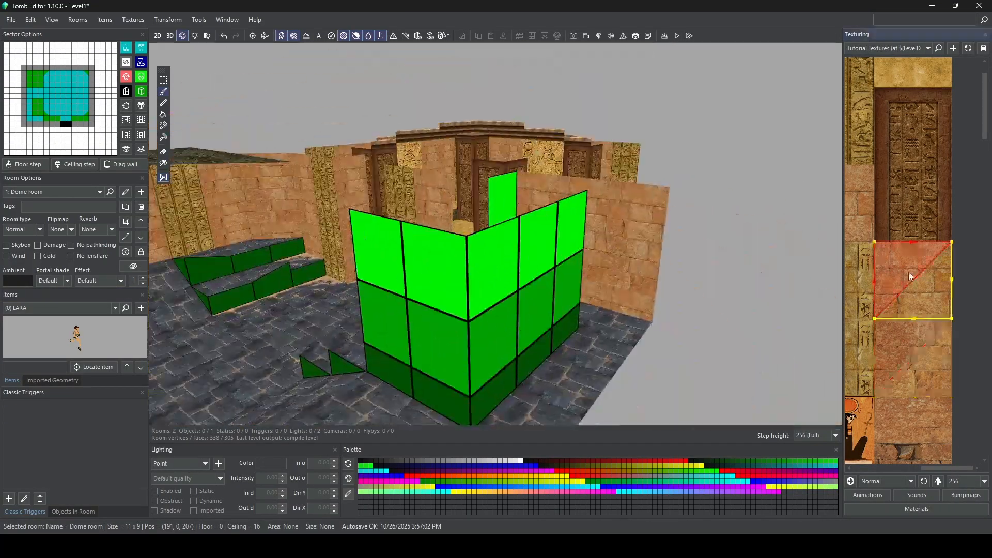
{"action": "left_click_drag", "start_coordinate": [374, 249], "coordinate": [568, 243]}
{"action": "right_click_drag", "start_coordinate": [569, 242], "coordinate": [646, 228]}
{"action": "left_click", "coordinate": [891, 341]}
{"action": "left_click_drag", "start_coordinate": [693, 323], "coordinate": [431, 305]}
{"action": "right_click_drag", "start_coordinate": [432, 305], "coordinate": [527, 264]}
Step: Set the texture selection tile size to 128 and finish the partition walls' lowest segments with brick
{"action": "left_click", "coordinate": [972, 481]}
{"action": "left_click", "coordinate": [964, 460]}
{"action": "left_click_drag", "start_coordinate": [517, 276], "coordinate": [643, 311]}
{"action": "mouse_move", "coordinate": [695, 305]}
{"action": "right_mouse_down"}
{"action": "mouse_move", "coordinate": [519, 274]}
{"action": "mouse_move", "coordinate": [500, 213]}
{"action": "right_mouse_up"}
{"action": "right_click_drag", "start_coordinate": [541, 253], "coordinate": [450, 181]}
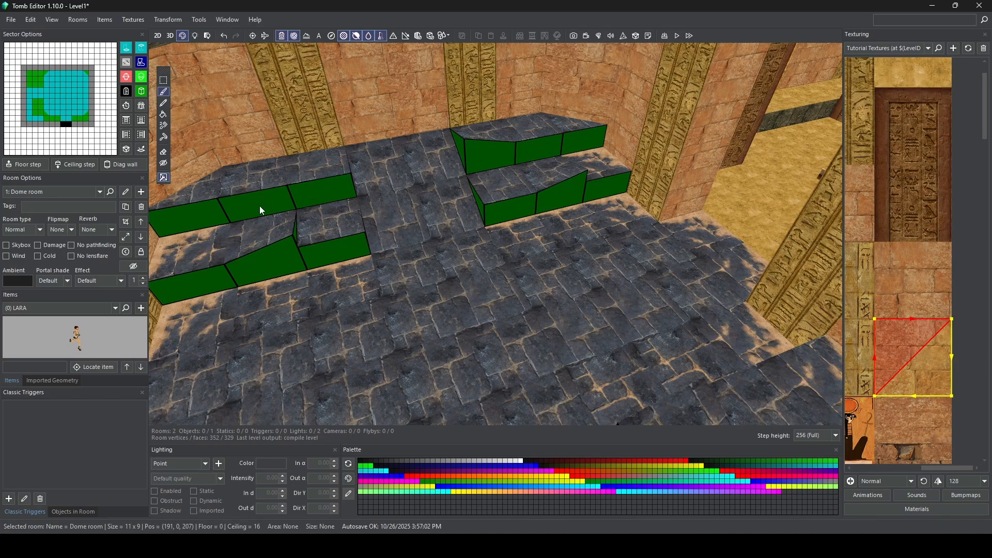
Step: Paint a half-height dark mossy stone strip on the front faces of the stepped floor blocks on both sides of the passage
{"action": "scroll", "coordinate": [898, 290], "scroll_direction": "down", "scroll_amount": 5}
{"action": "left_click", "coordinate": [910, 222]}
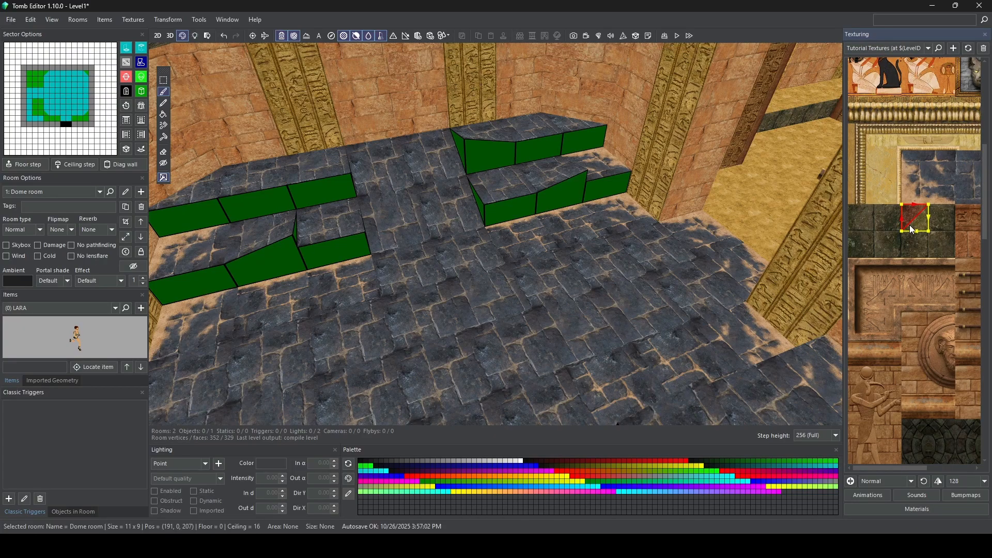
{"action": "left_click_drag", "start_coordinate": [912, 232], "coordinate": [950, 227]}
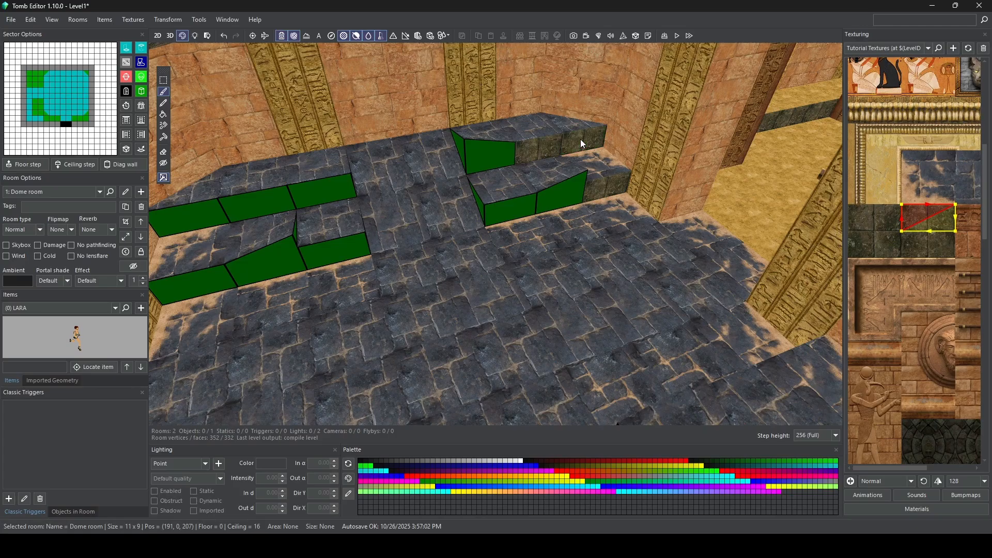
{"action": "left_click", "coordinate": [221, 208]}
{"action": "left_click", "coordinate": [209, 211]}
{"action": "left_click", "coordinate": [206, 280]}
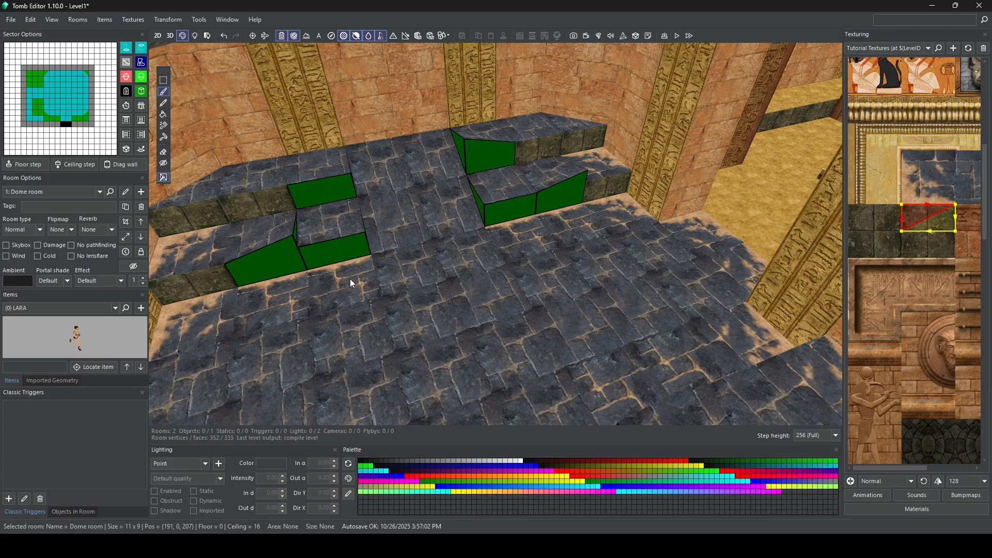
{"action": "left_click", "coordinate": [350, 248]}
{"action": "left_click", "coordinate": [334, 195]}
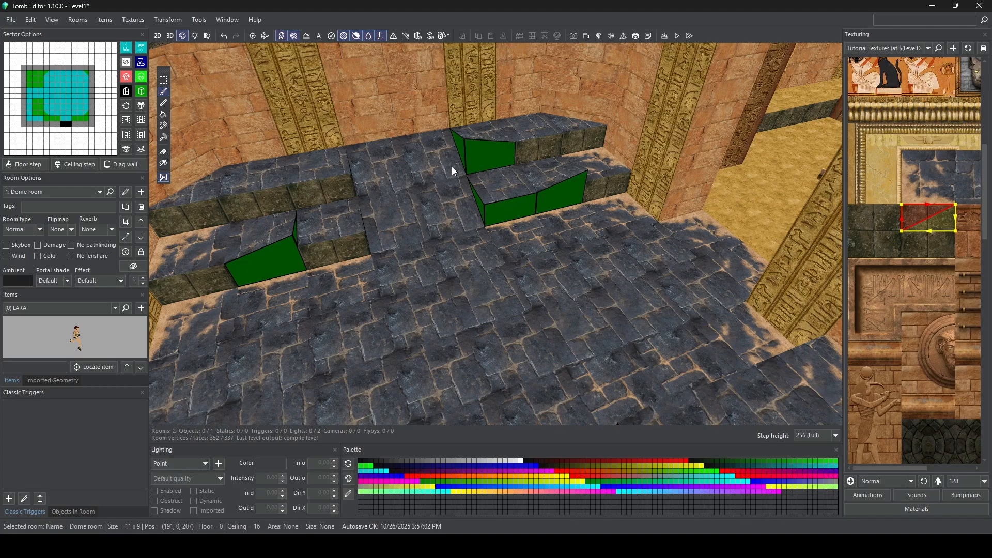
{"action": "mouse_move", "coordinate": [507, 165]}
{"action": "right_mouse_down"}
{"action": "mouse_move", "coordinate": [532, 229]}
{"action": "mouse_move", "coordinate": [508, 181]}
{"action": "right_mouse_up"}
{"action": "left_click", "coordinate": [499, 165]}
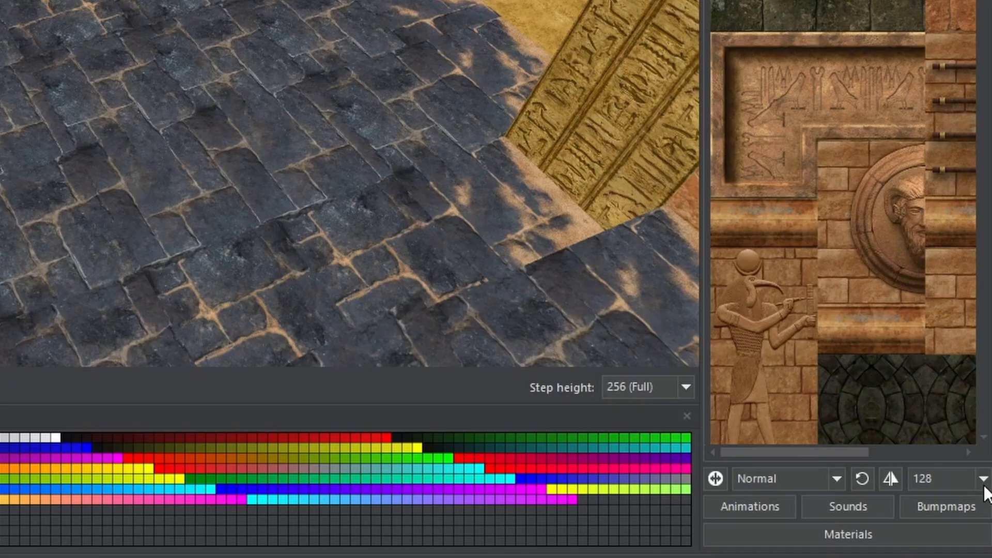
Step: Set the texture selection tile size to 64 and paint a taller dark mossy stone area on the sloped faces of the stepped blocks
{"action": "left_click", "coordinate": [985, 482]}
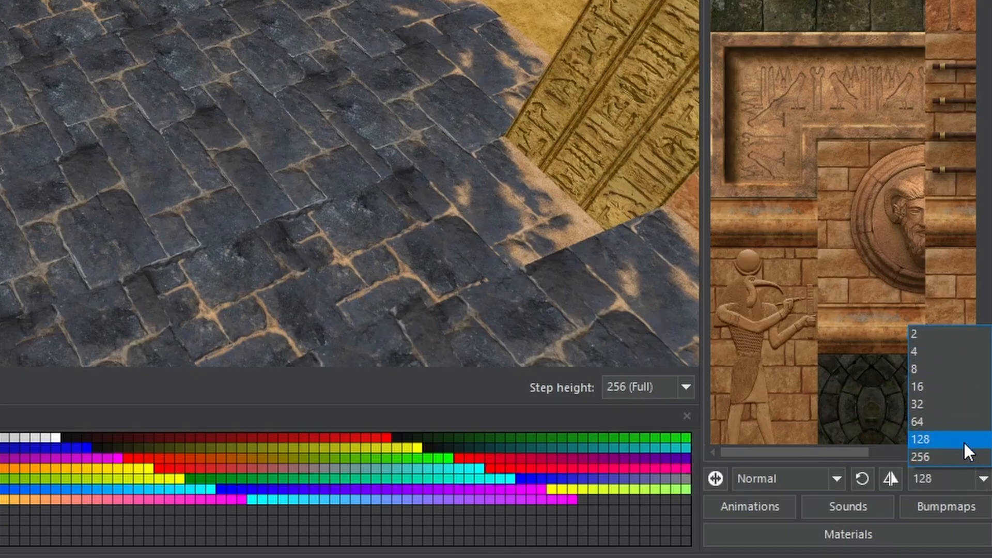
{"action": "left_click", "coordinate": [970, 453]}
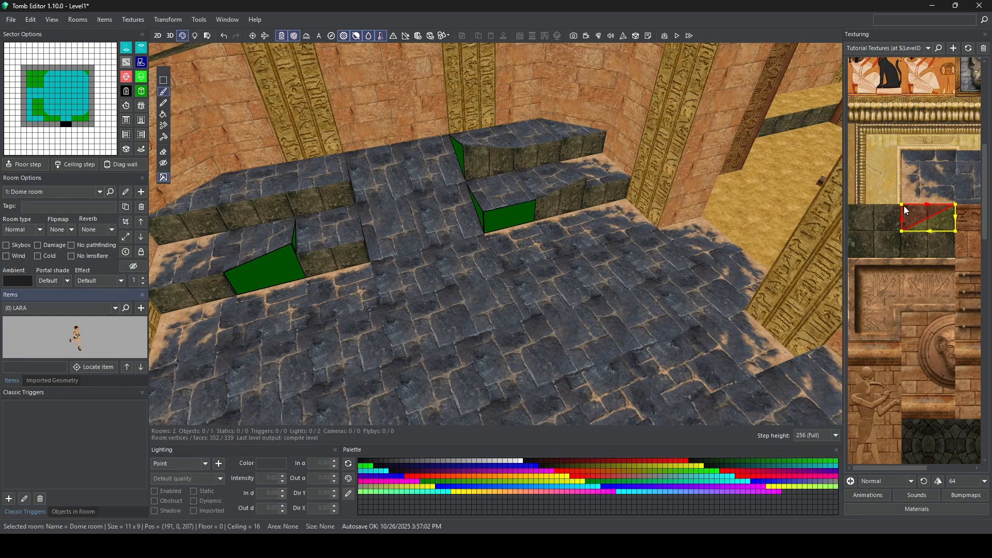
{"action": "left_click", "coordinate": [904, 207]}
{"action": "left_click_drag", "start_coordinate": [950, 213], "coordinate": [956, 244]}
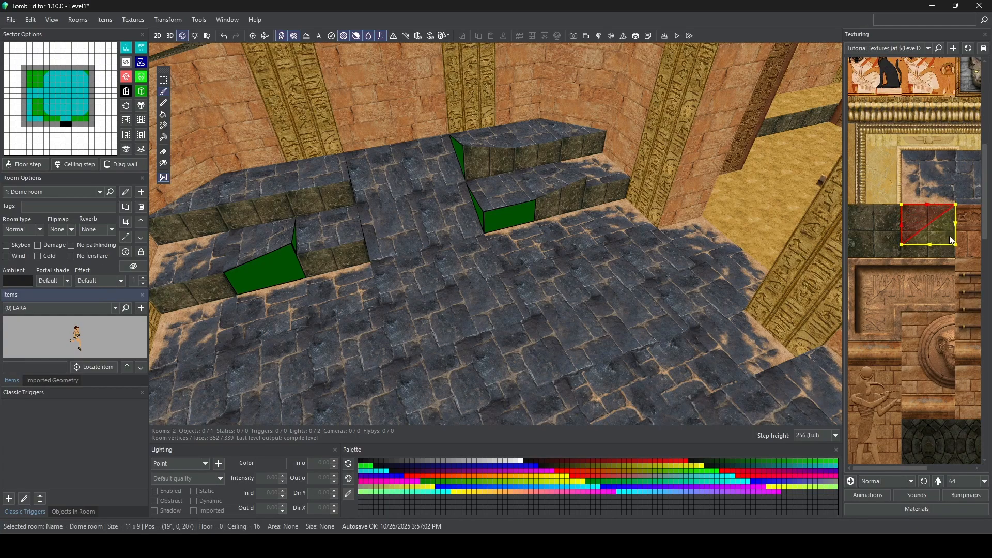
{"action": "left_click", "coordinate": [576, 200]}
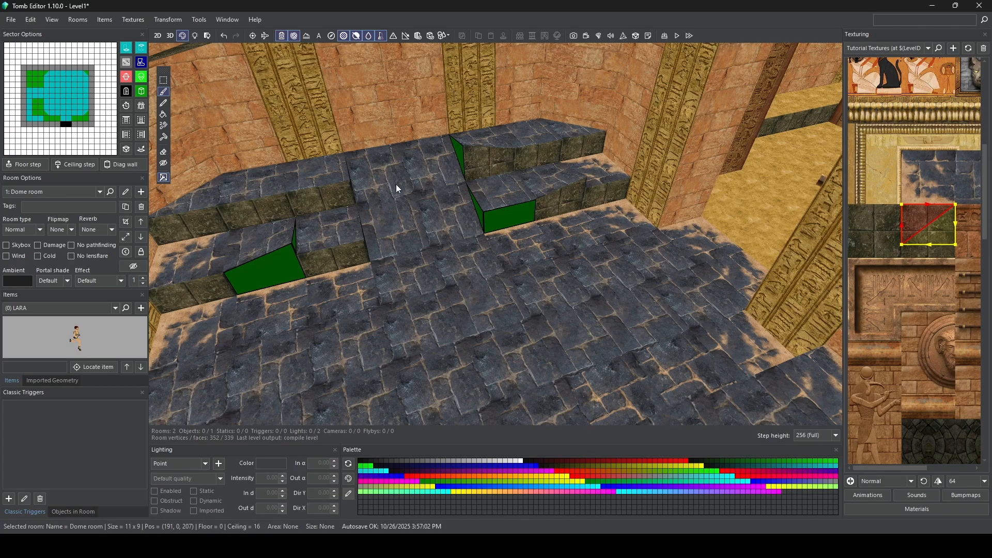
{"action": "left_click", "coordinate": [265, 268]}
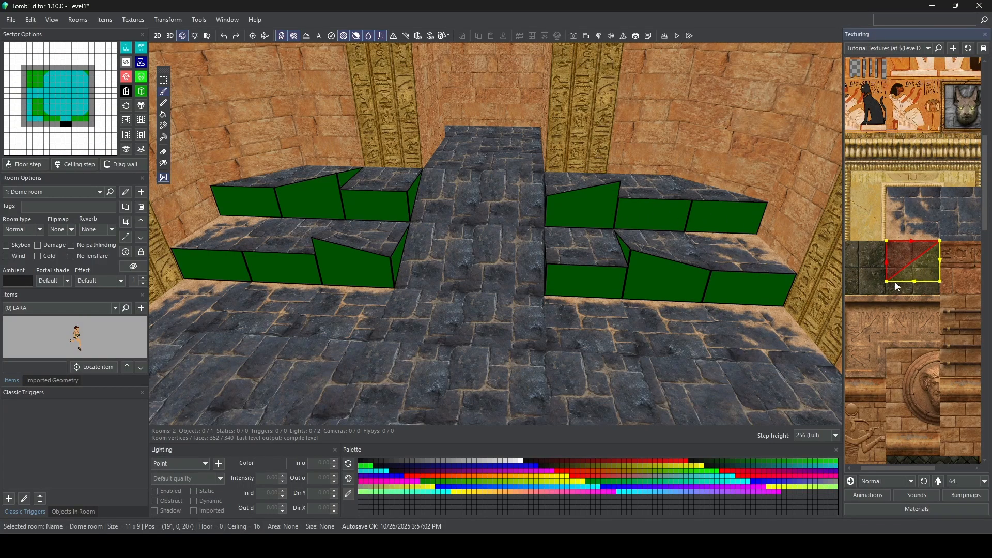
Step: Paint the selected dark mossy stone area on the four slanted front faces of the stepped blocks on both sides of the central ramp
{"action": "left_click", "coordinate": [594, 208]}
{"action": "left_click", "coordinate": [650, 274]}
{"action": "left_click", "coordinate": [319, 271]}
{"action": "left_click", "coordinate": [331, 202]}
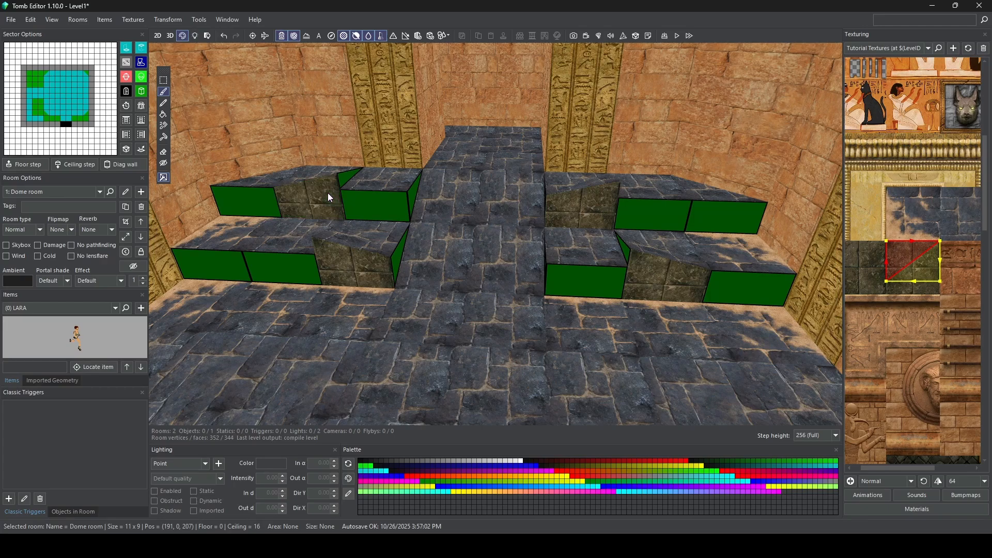
Step: Paint the half-height dark mossy stone strip on the triangular block sides facing the central ramp
{"action": "right_click_drag", "start_coordinate": [328, 194], "coordinate": [486, 191]}
{"action": "scroll", "coordinate": [485, 190], "scroll_direction": "up", "scroll_amount": 2}
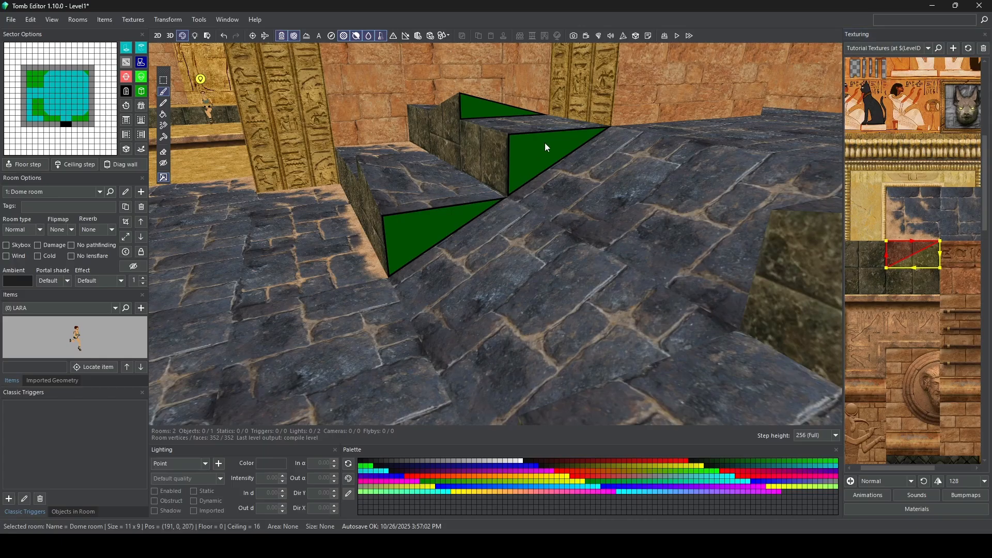
{"action": "left_click", "coordinate": [423, 225]}
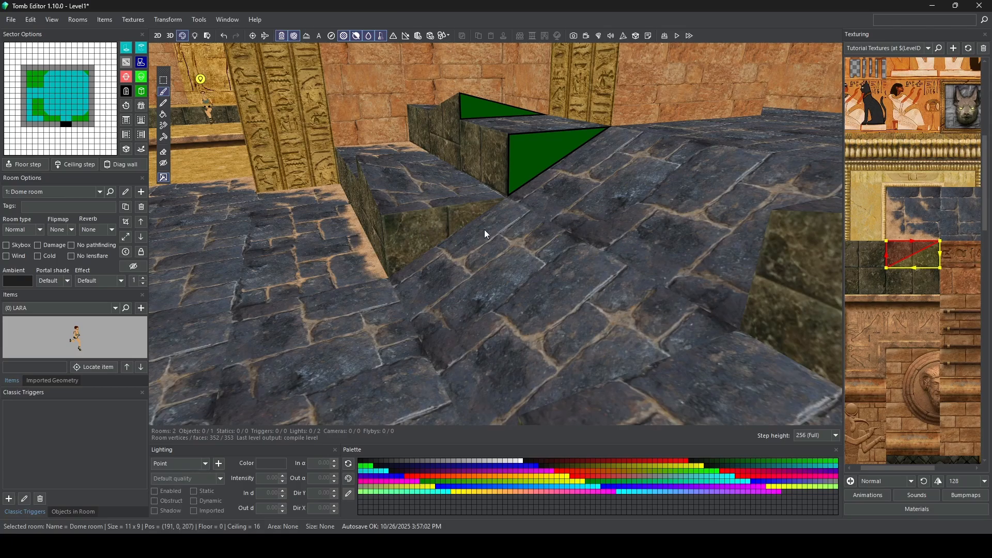
{"action": "left_click", "coordinate": [526, 155]}
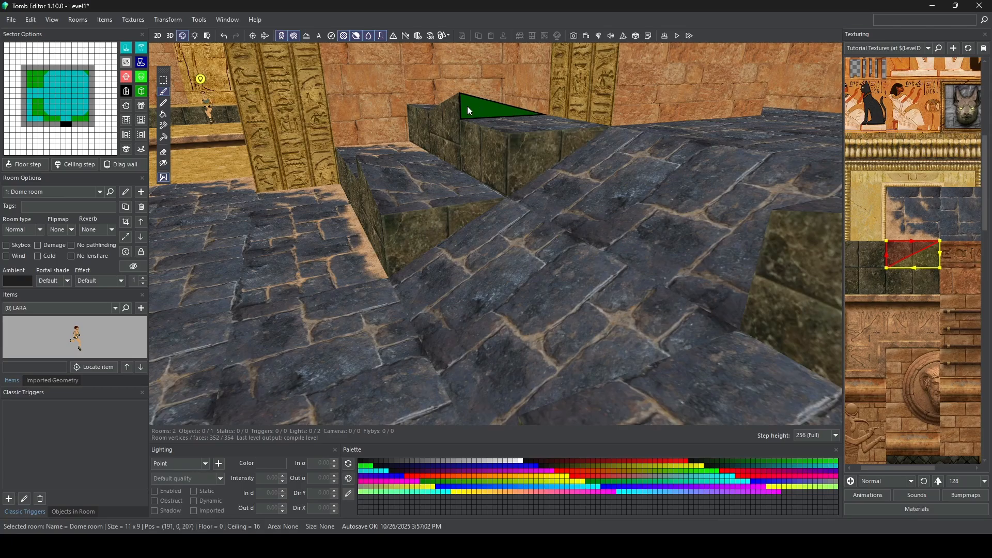
Step: Set the texture selection tile size to 64 and paint a quarter-height dark mossy stone strip on the narrow triangular faces of the stepped blocks
{"action": "left_click", "coordinate": [966, 479]}
{"action": "left_click", "coordinate": [963, 452]}
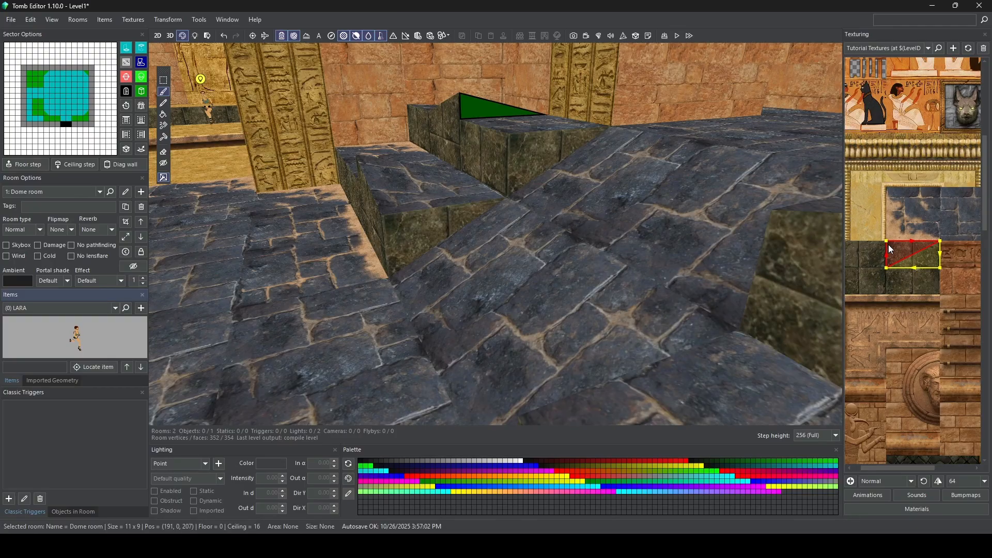
{"action": "left_click_drag", "start_coordinate": [889, 244], "coordinate": [935, 246]}
{"action": "left_click", "coordinate": [481, 106]}
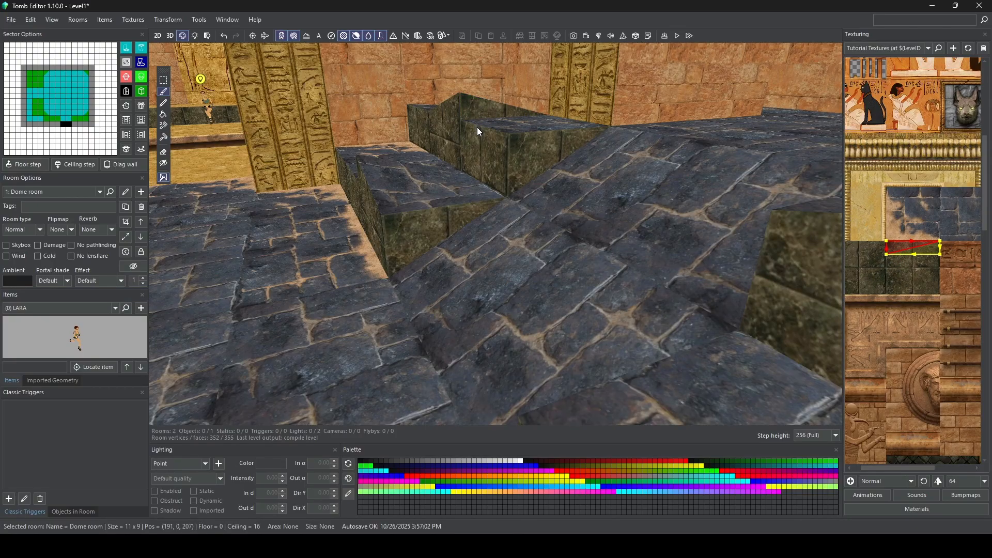
{"action": "scroll", "coordinate": [455, 178], "scroll_direction": "down", "scroll_amount": 6}
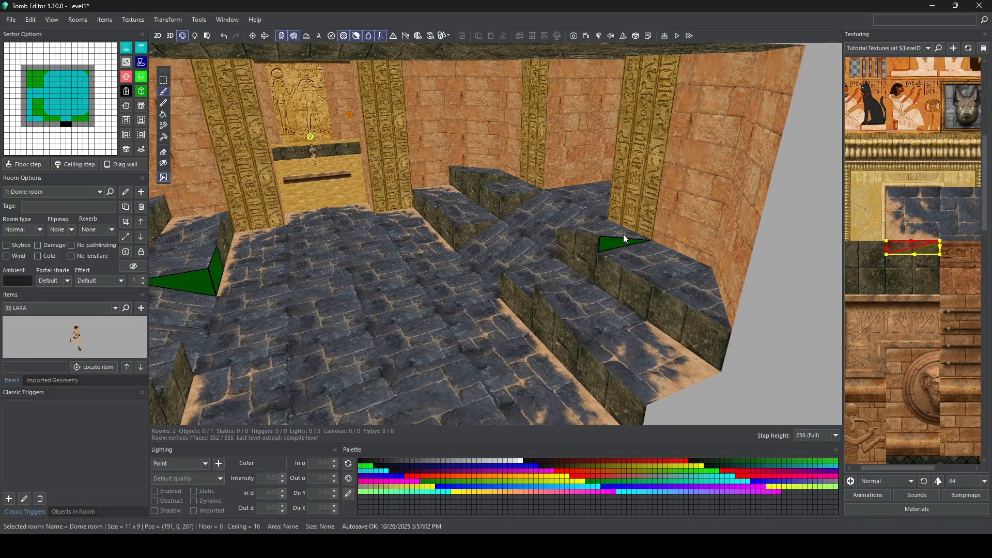
{"action": "left_click", "coordinate": [610, 244]}
{"action": "right_click_drag", "start_coordinate": [277, 254], "coordinate": [489, 247]}
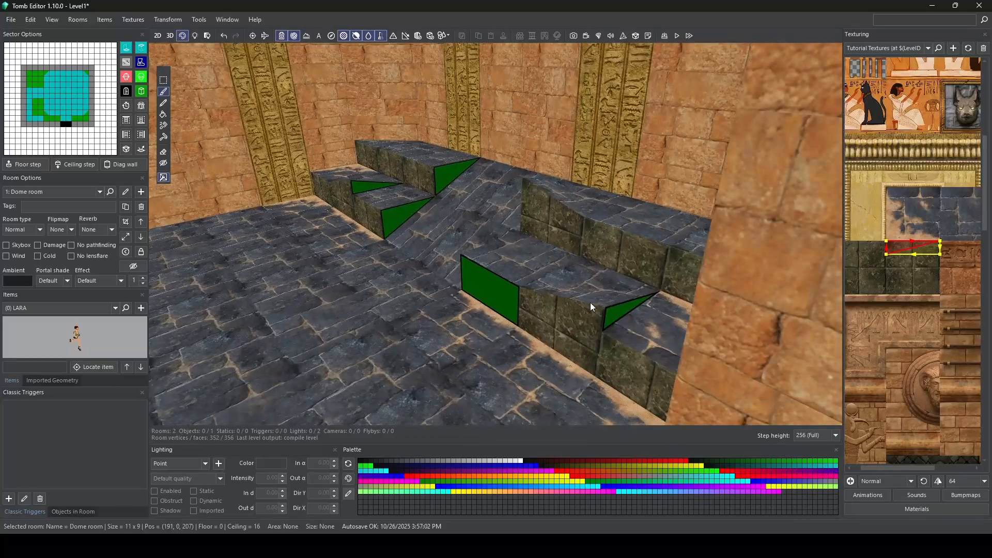
{"action": "left_click", "coordinate": [614, 316]}
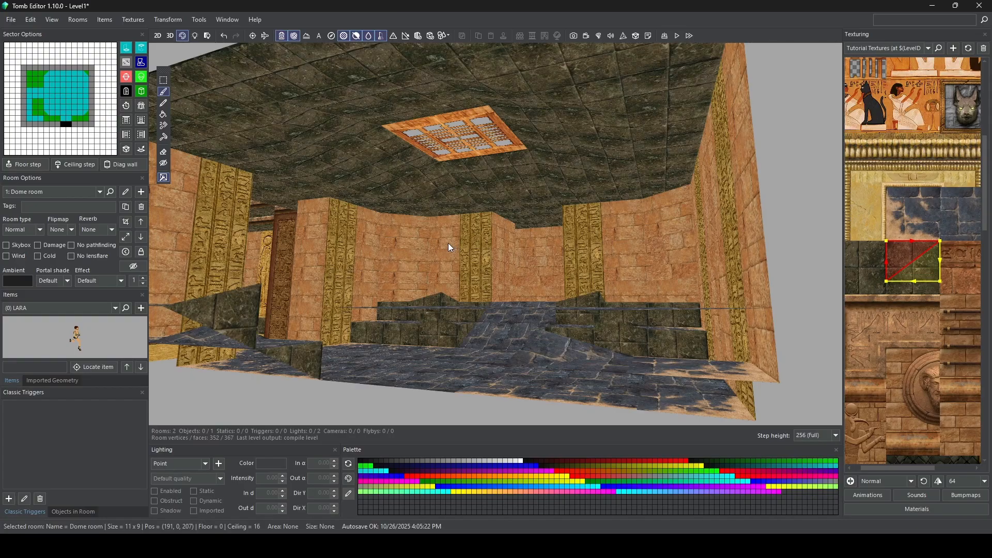
Step: Switch to Lighting mode with the Dome room in view
{"action": "right_click_drag", "start_coordinate": [428, 268], "coordinate": [430, 274]}
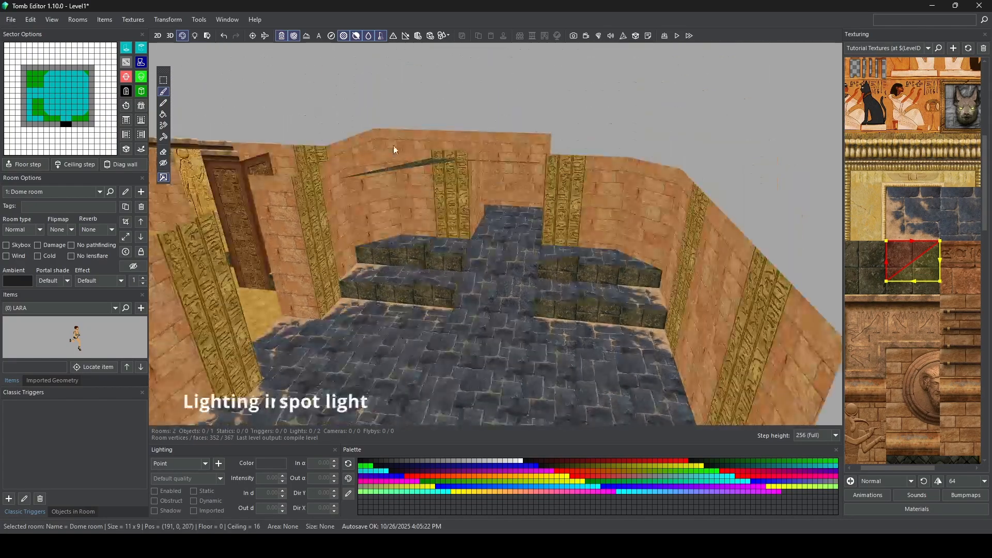
{"action": "left_click", "coordinate": [195, 36]}
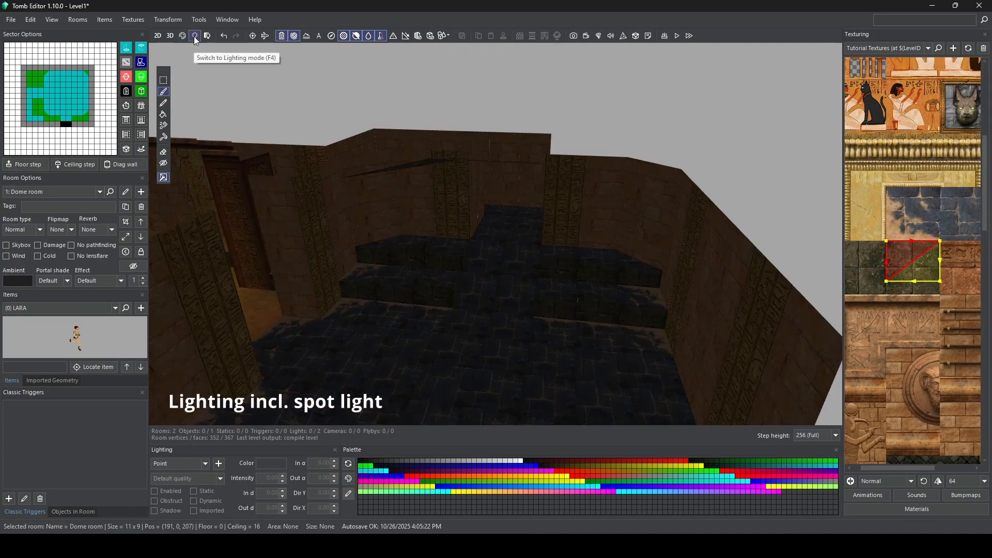
Step: Try a dark green ambient color (red 21, green 43, blue 29) on the Dome room and cancel the change
{"action": "left_click", "coordinate": [20, 279]}
{"action": "left_click_drag", "start_coordinate": [470, 160], "coordinate": [472, 207]}
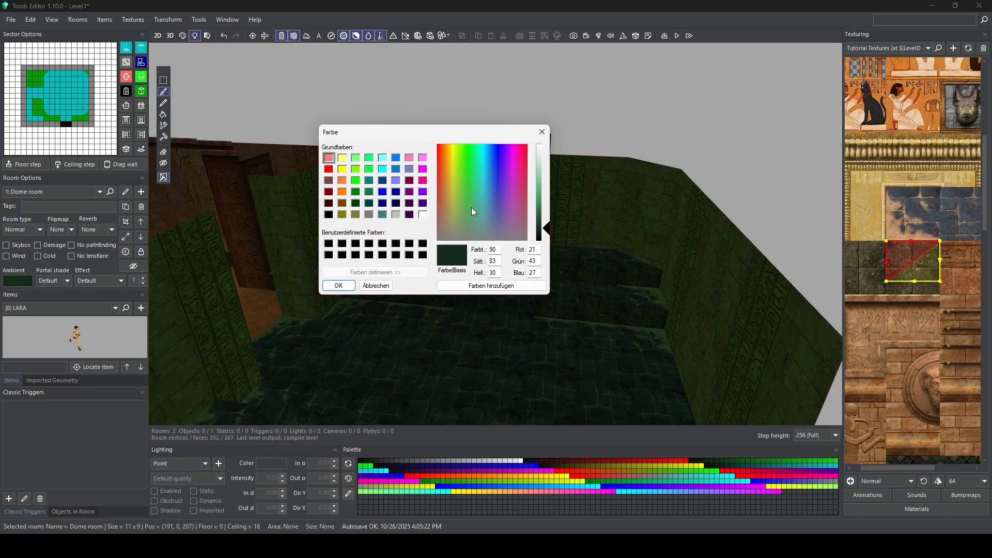
{"action": "left_click", "coordinate": [375, 289]}
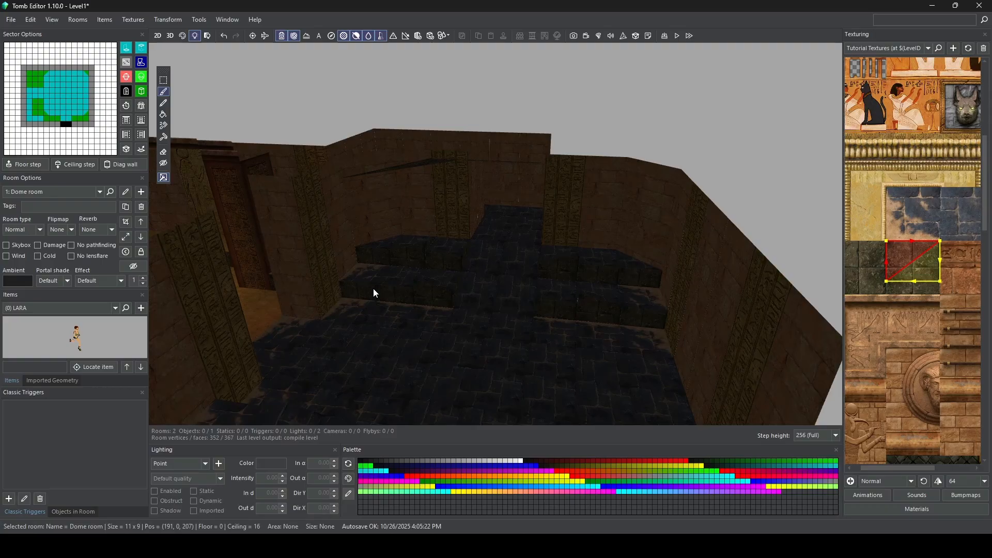
Step: Select the First room and open its ambient color for comparison
{"action": "double_click", "coordinate": [258, 306]}
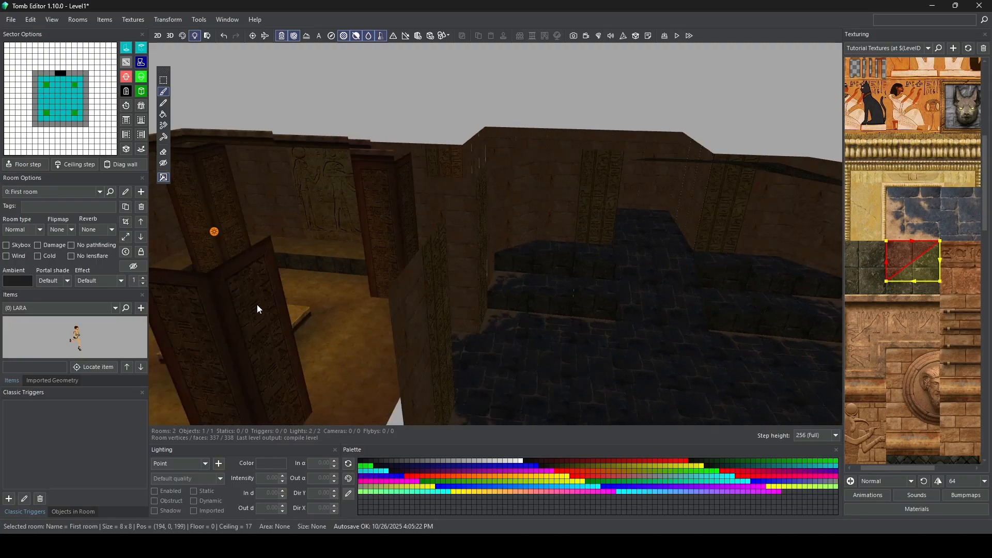
{"action": "left_click", "coordinate": [16, 282]}
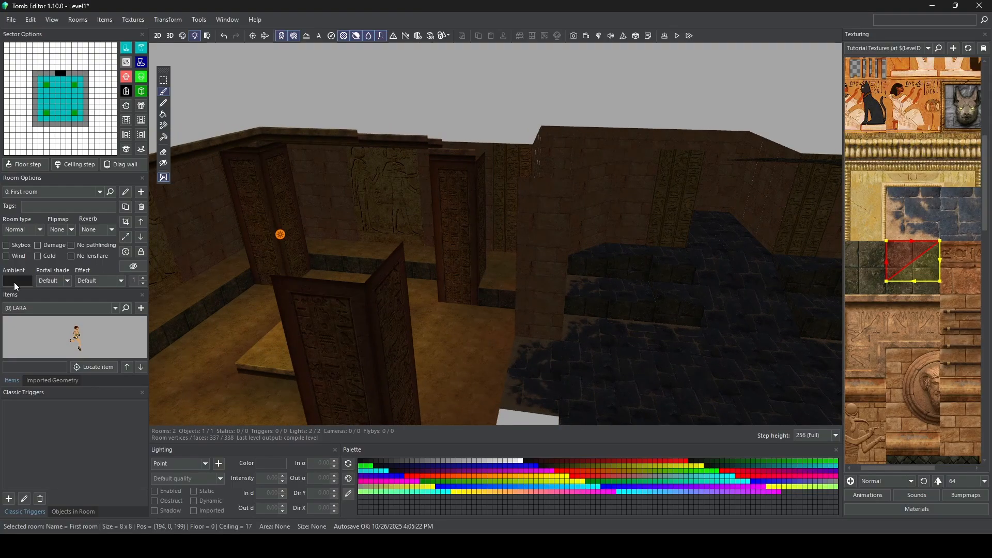
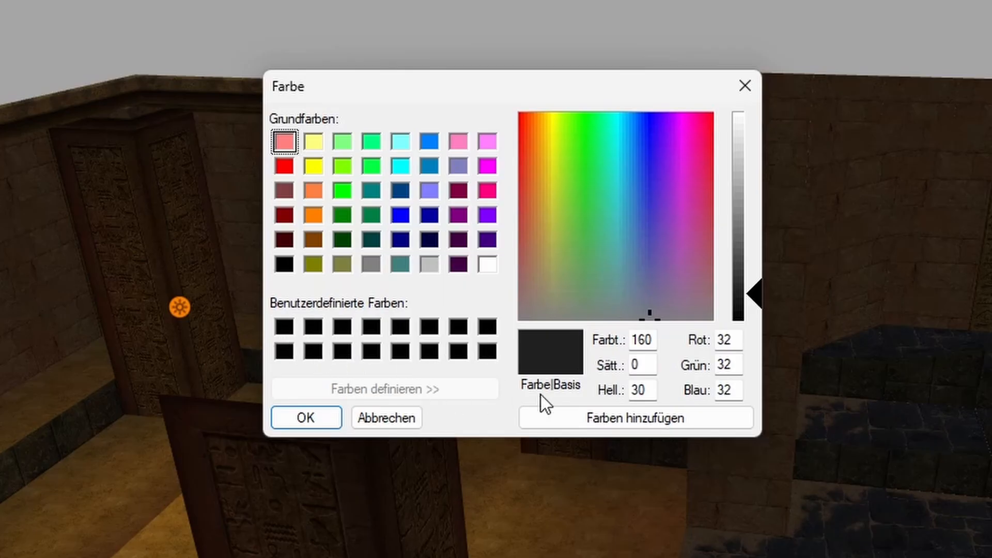
Step: Save the First room's ambient color (red 32, green 32, blue 32) as a custom color and apply it to that room
{"action": "left_click", "coordinate": [603, 418]}
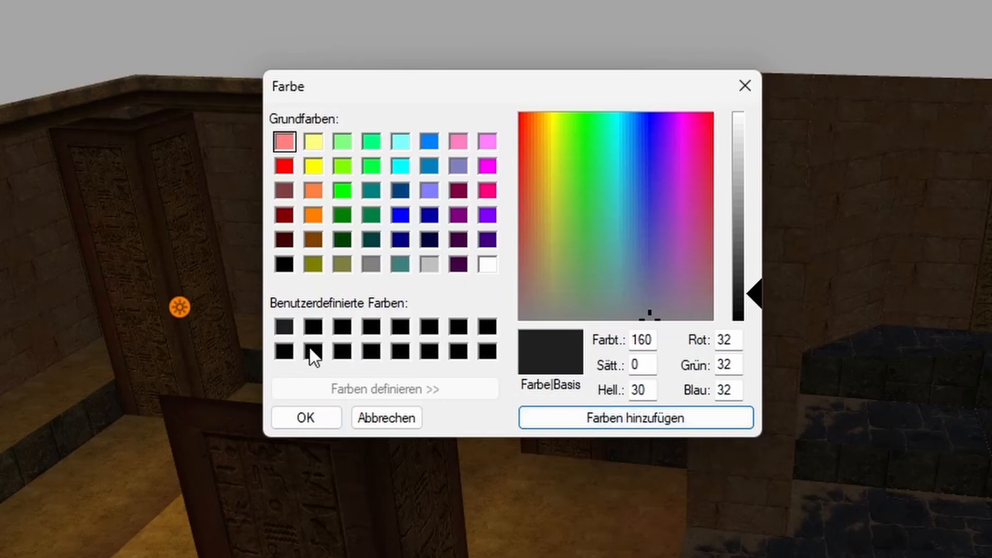
{"action": "left_click", "coordinate": [284, 327]}
{"action": "left_click", "coordinate": [305, 417]}
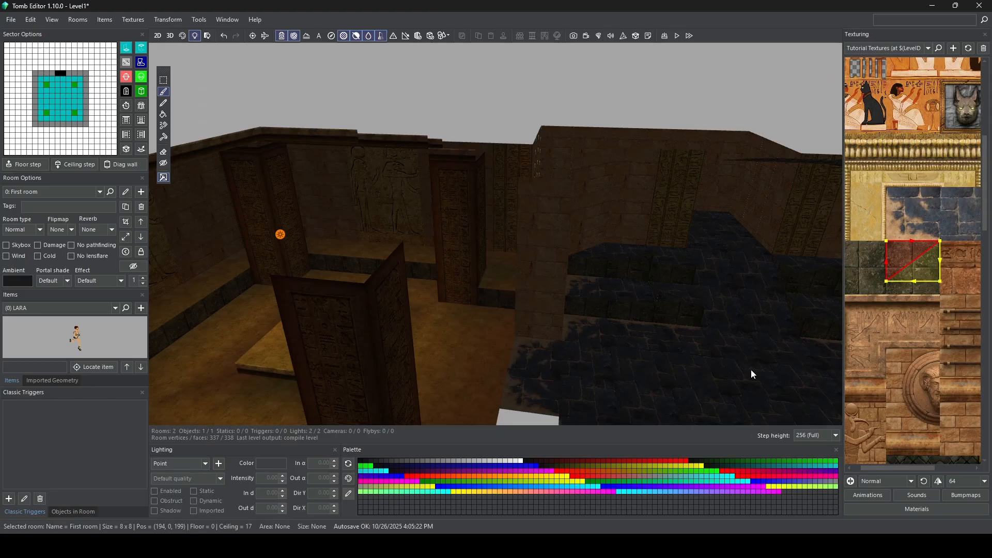
Step: Select the Dome room and set its ambient color to the first custom color
{"action": "left_click", "coordinate": [752, 370]}
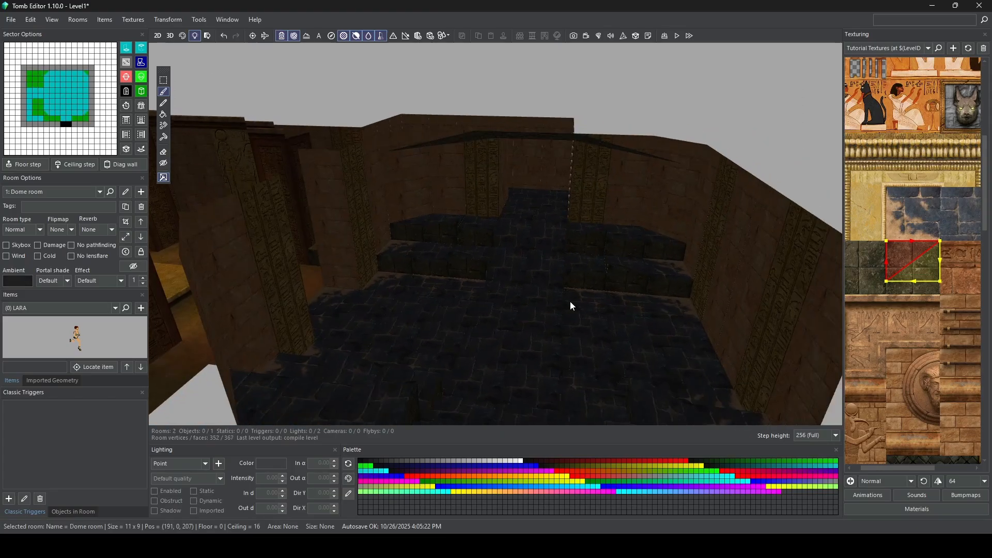
{"action": "left_click", "coordinate": [15, 279]}
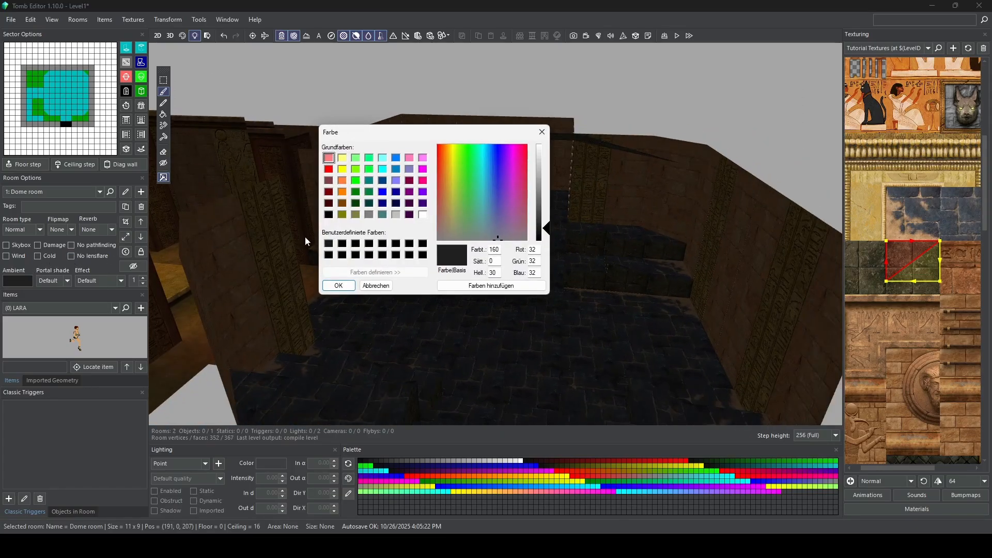
{"action": "left_click", "coordinate": [328, 244]}
{"action": "left_click", "coordinate": [339, 286]}
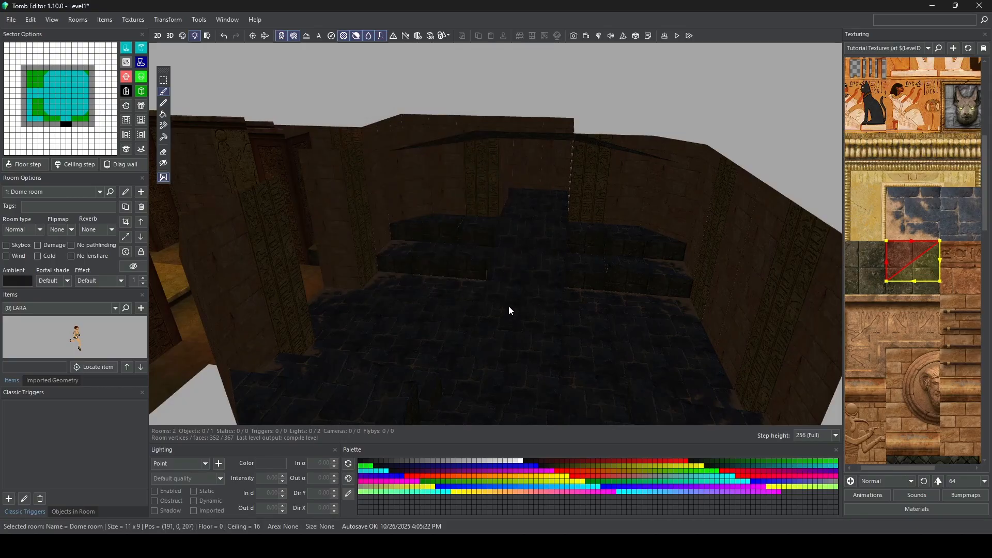
Step: Clone the First room's sun light and place the copy on the Dome room floor in front of the stepped blocks
{"action": "left_click", "coordinate": [312, 276]}
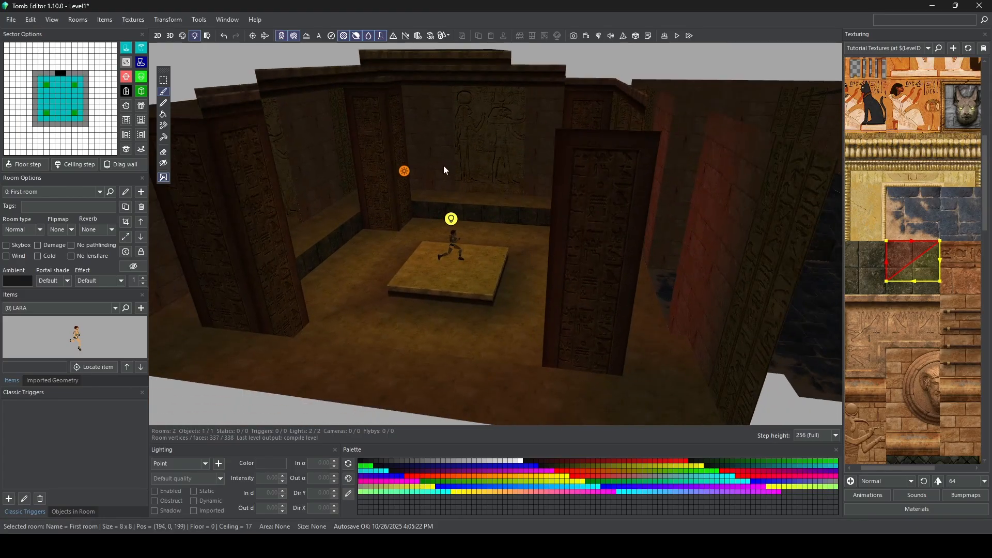
{"action": "left_click", "coordinate": [404, 171]}
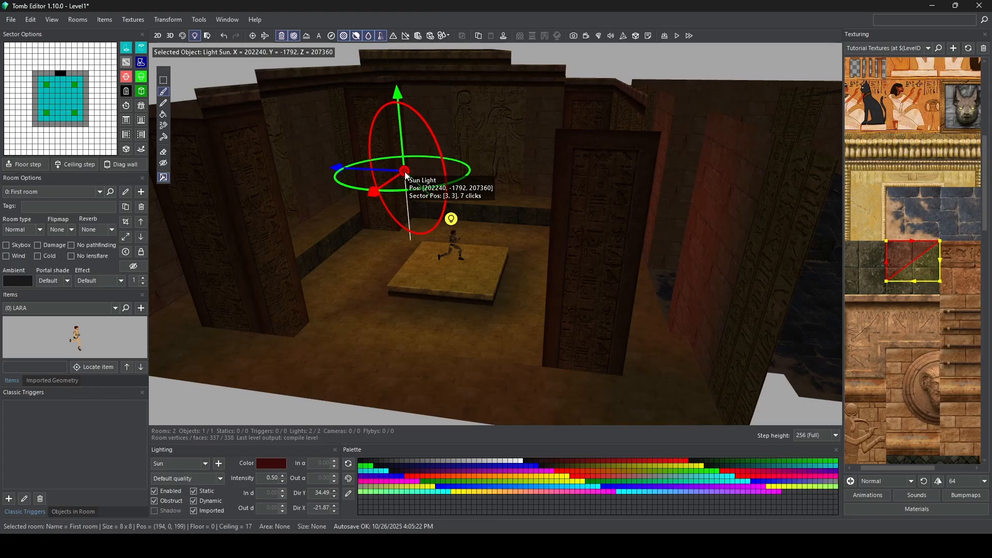
{"action": "right_click", "coordinate": [407, 176]}
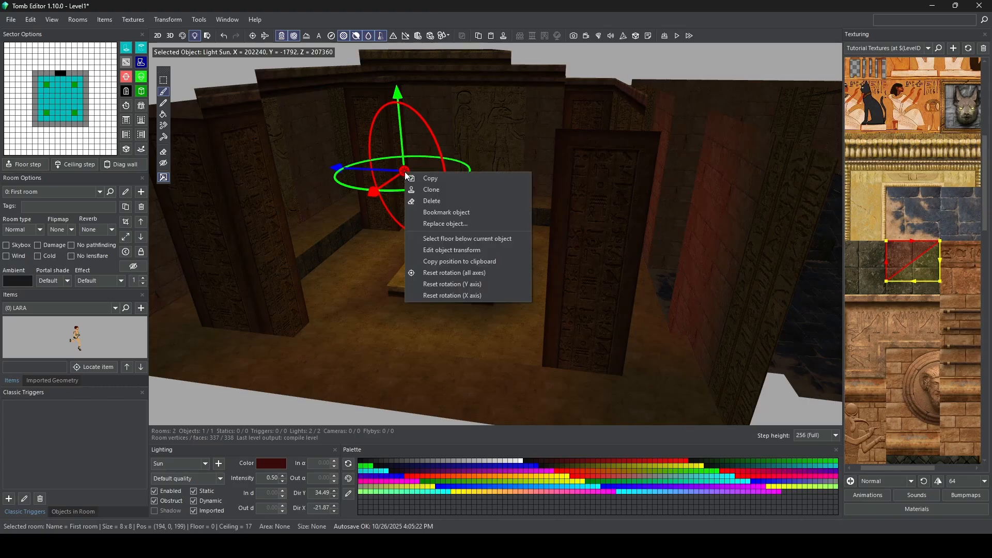
{"action": "left_click", "coordinate": [438, 180]}
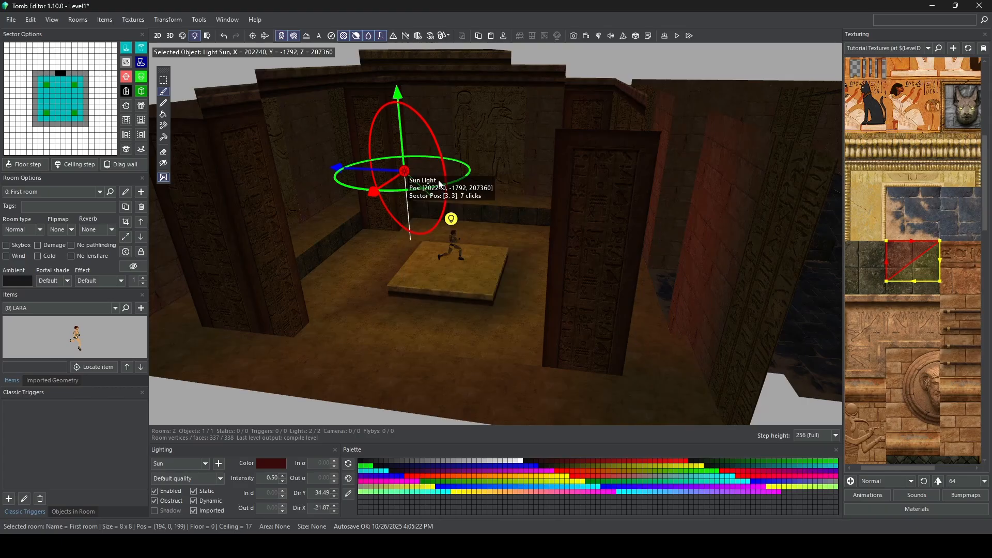
{"action": "right_click", "coordinate": [406, 176]}
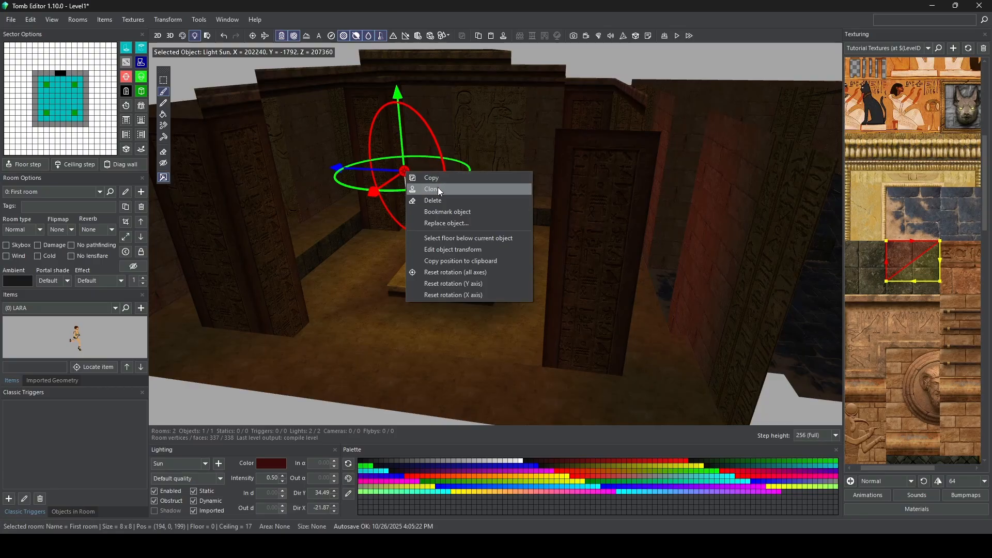
{"action": "left_click", "coordinate": [439, 189]}
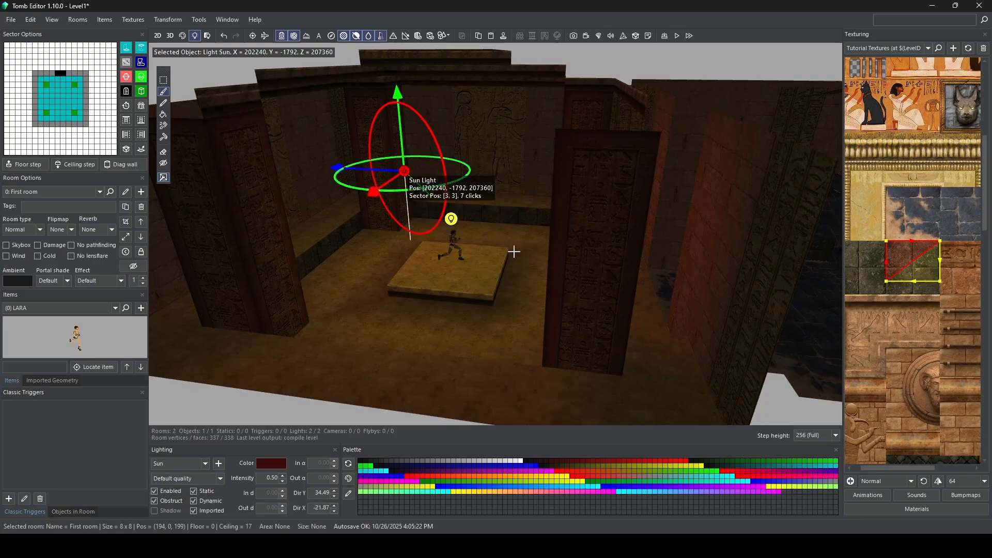
{"action": "middle_click_drag", "start_coordinate": [514, 250], "coordinate": [342, 234]}
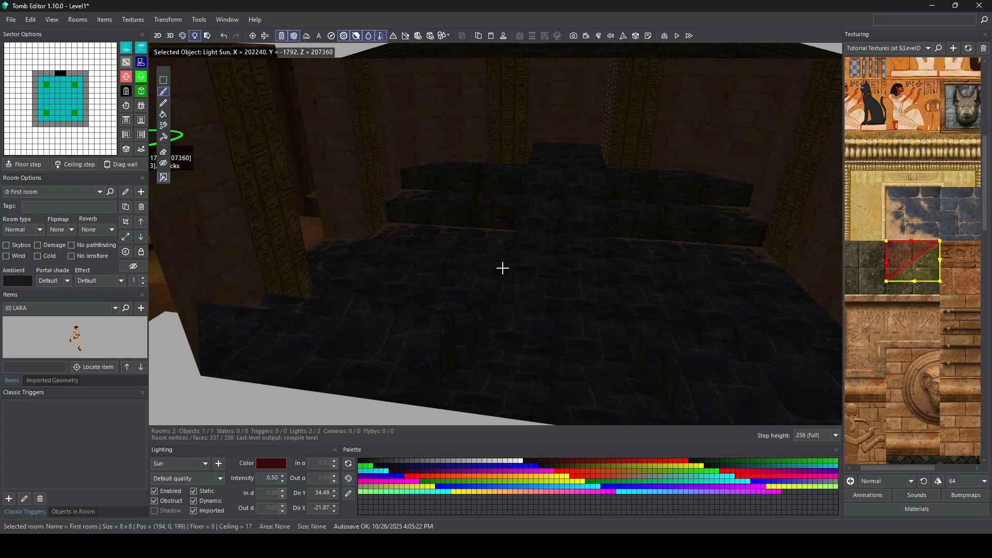
{"action": "double_click", "coordinate": [503, 268]}
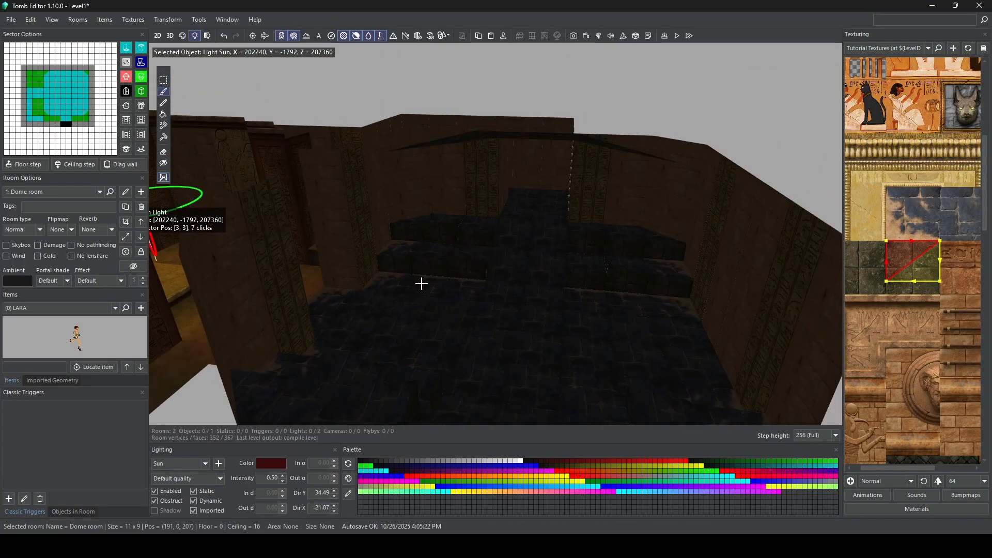
{"action": "left_click", "coordinate": [419, 284]}
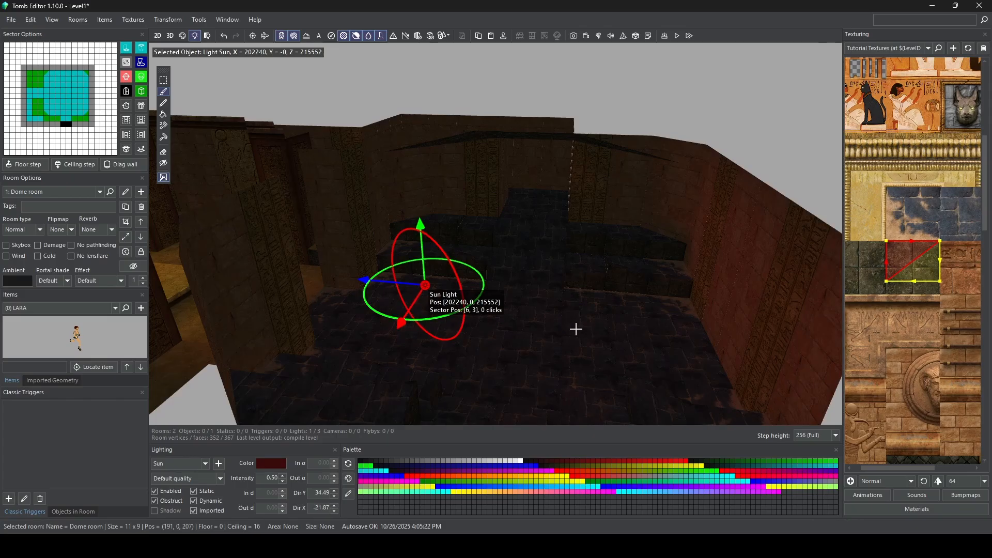
Step: Place an extra sun light copy on the Dome room floor and delete it
{"action": "left_click", "coordinate": [590, 302]}
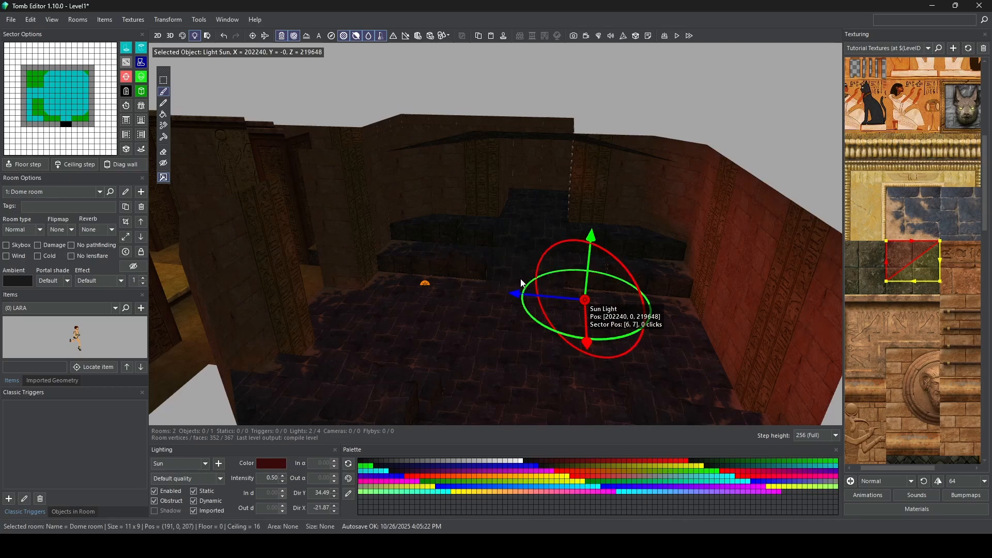
{"action": "key", "text": "Delete"}
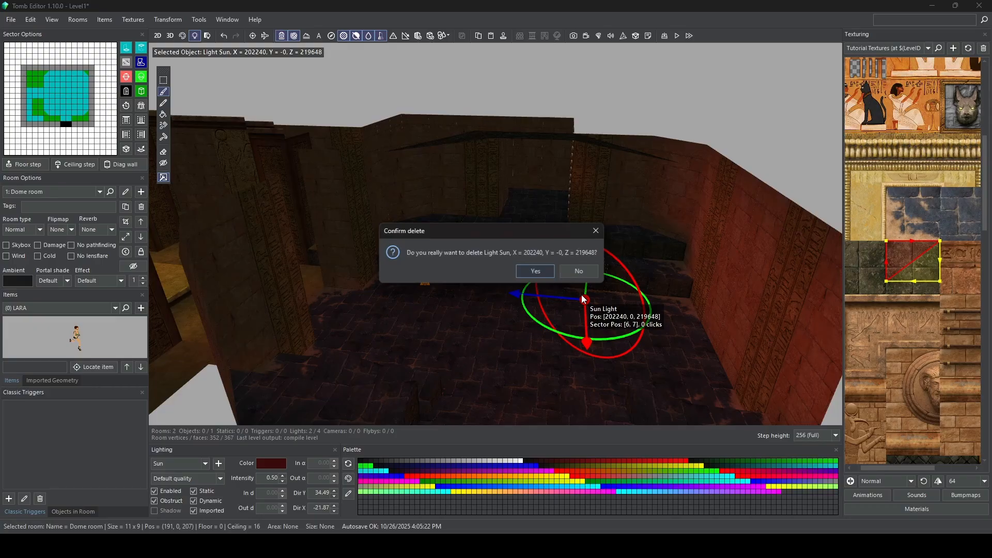
{"action": "left_click", "coordinate": [536, 274]}
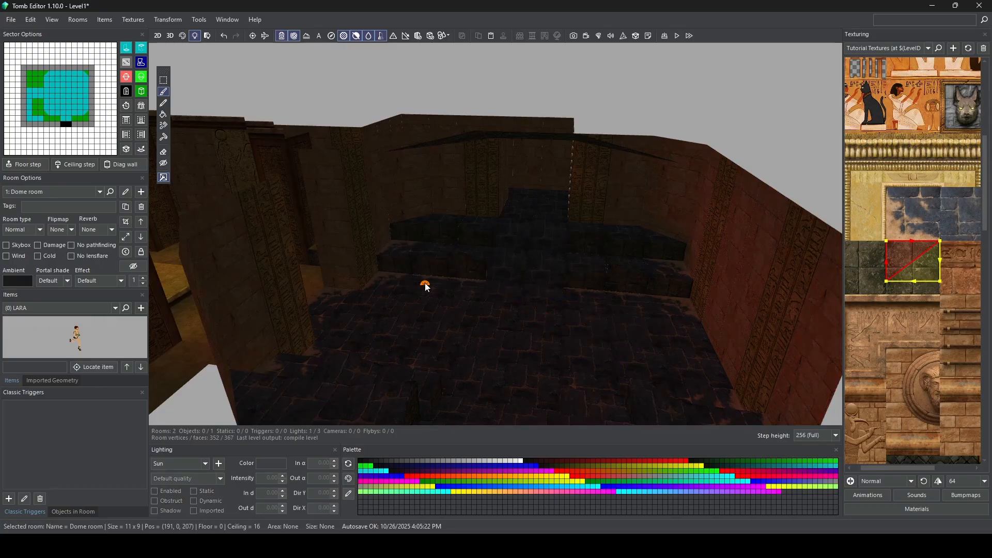
Step: Select the Dome room's remaining sun light and raise it to a height of 8 clicks (Y = -2048)
{"action": "key", "text": "ctrl+z"}
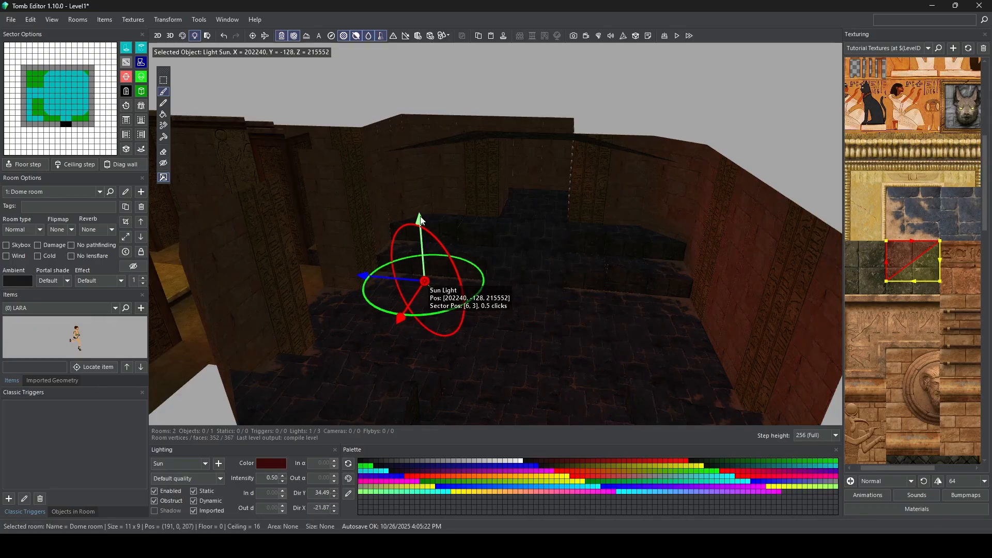
{"action": "left_click_drag", "start_coordinate": [421, 220], "coordinate": [416, 138]}
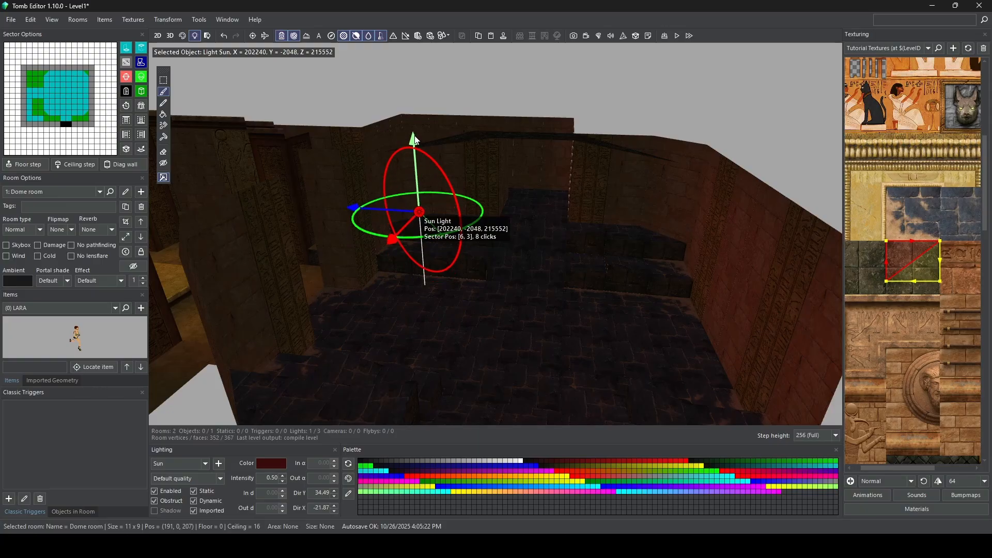
{"action": "right_click_drag", "start_coordinate": [396, 249], "coordinate": [476, 251]}
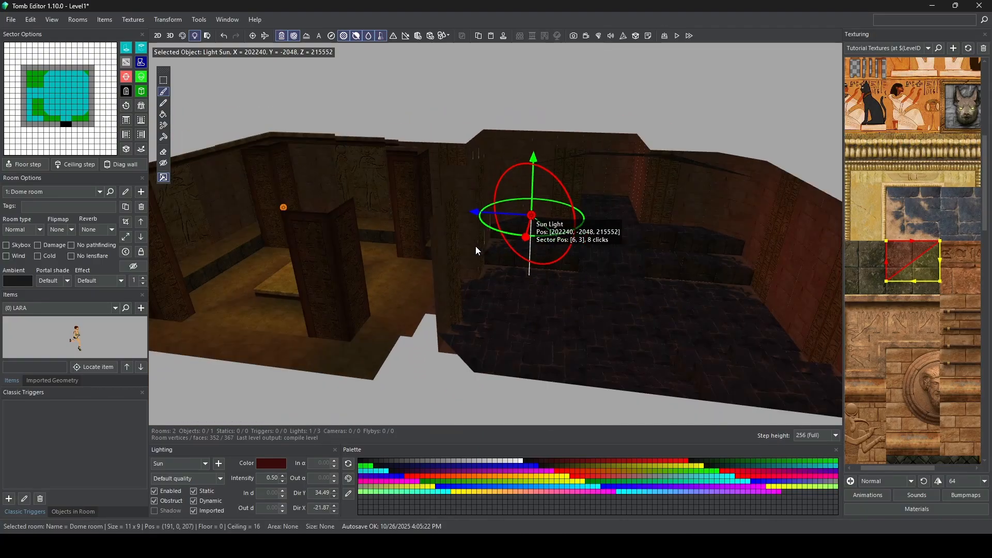
{"action": "right_click_drag", "start_coordinate": [477, 214], "coordinate": [491, 244]}
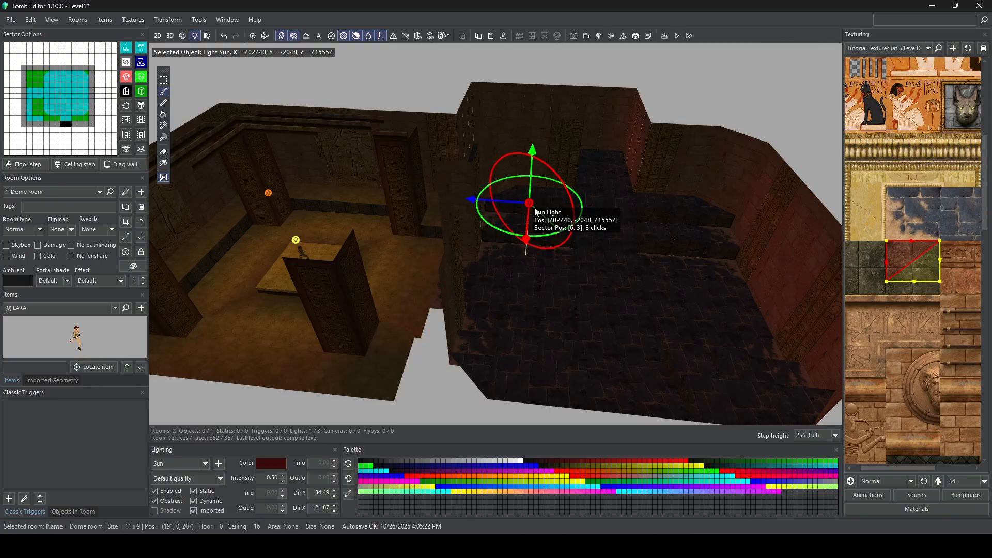
Step: Change the selected light's type to Point and place a new point light on the raised floor of the Dome room's rear alcove
{"action": "middle_click_drag", "start_coordinate": [607, 147], "coordinate": [524, 223]}
{"action": "scroll", "coordinate": [522, 255], "scroll_direction": "up", "scroll_amount": 5}
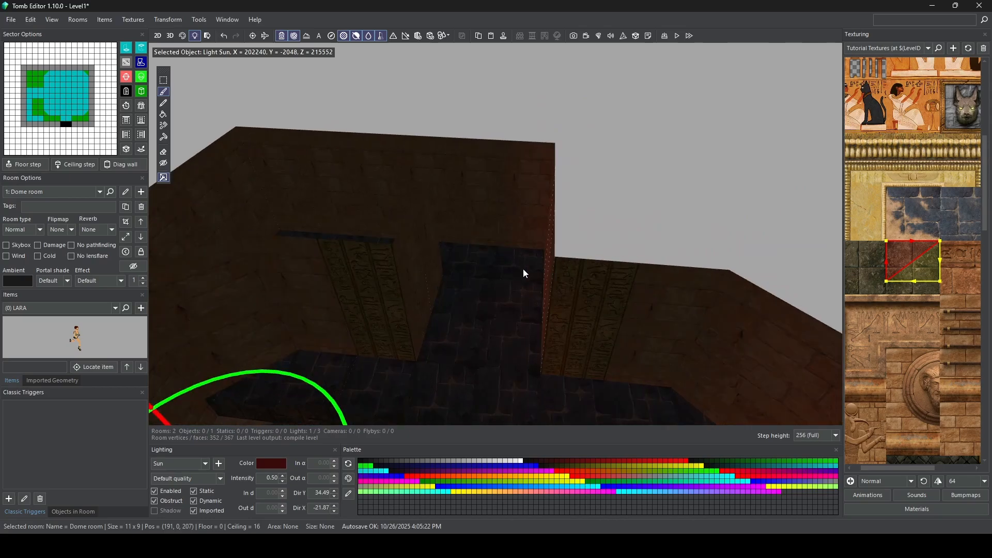
{"action": "middle_click_drag", "start_coordinate": [523, 269], "coordinate": [547, 223]}
{"action": "left_click", "coordinate": [205, 464]}
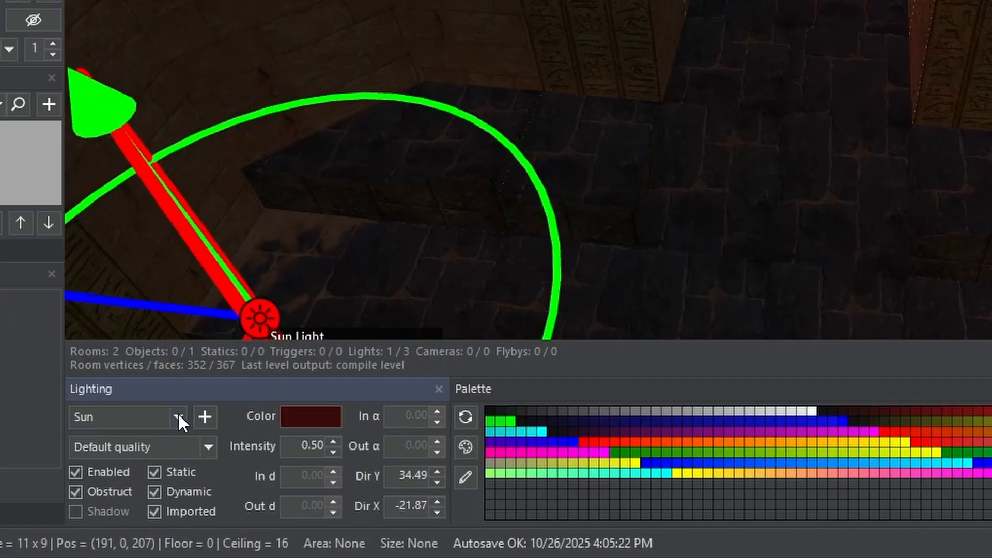
{"action": "left_click", "coordinate": [178, 416]}
{"action": "left_click", "coordinate": [161, 441]}
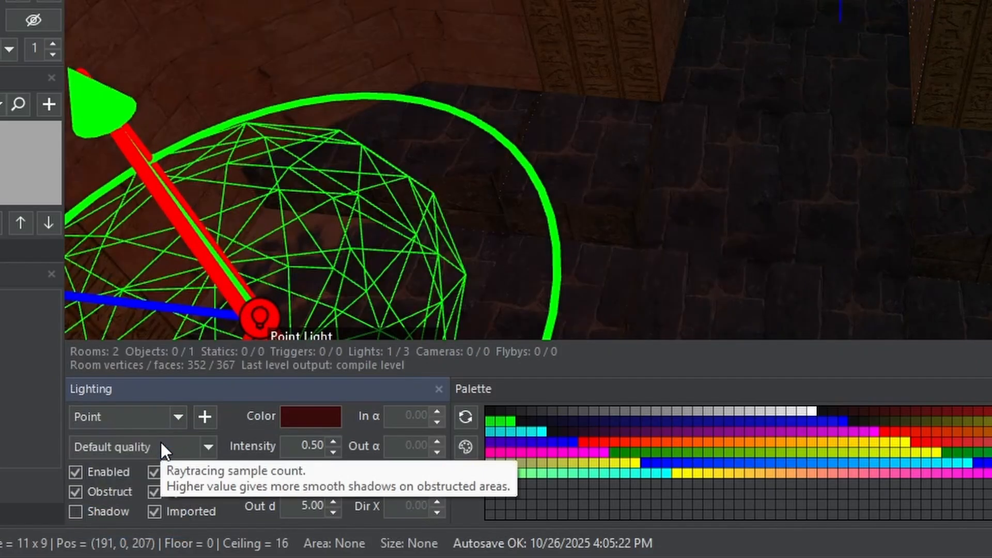
{"action": "left_click", "coordinate": [204, 415]}
{"action": "left_click", "coordinate": [515, 248]}
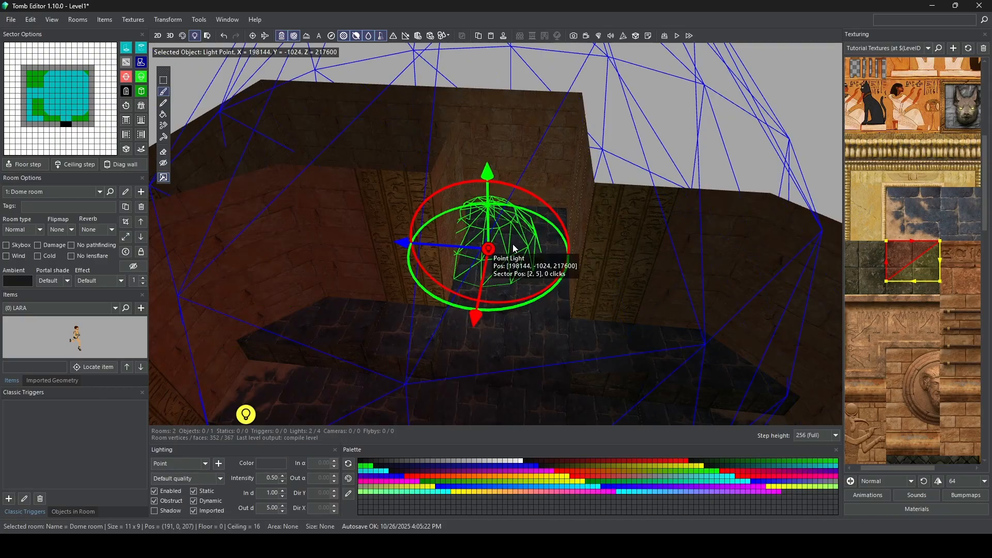
Step: Raise the alcove's point light to 4.5 clicks (Y = -2176) and shift it sideways to Z = 218112
{"action": "left_click_drag", "start_coordinate": [488, 173], "coordinate": [485, 106]}
{"action": "left_click_drag", "start_coordinate": [402, 197], "coordinate": [420, 197]}
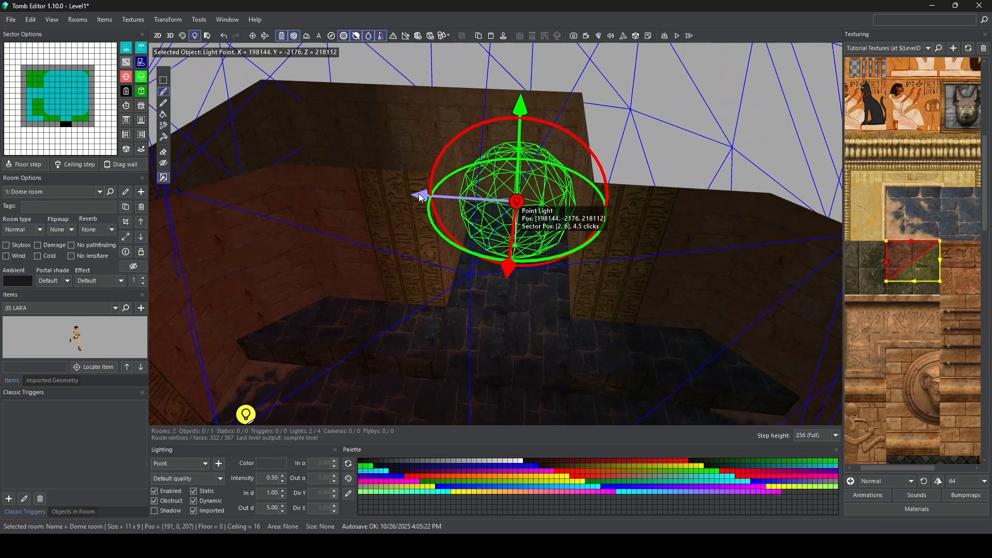
{"action": "right_click_drag", "start_coordinate": [420, 198], "coordinate": [563, 198]}
{"action": "middle_click_drag", "start_coordinate": [548, 291], "coordinate": [485, 243]}
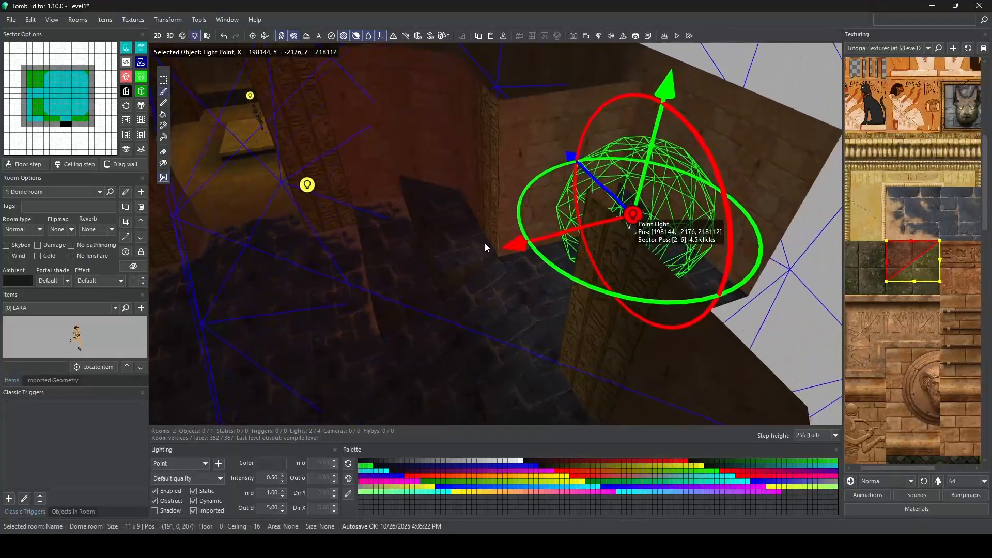
{"action": "scroll", "coordinate": [485, 243], "scroll_direction": "down", "scroll_amount": 3}
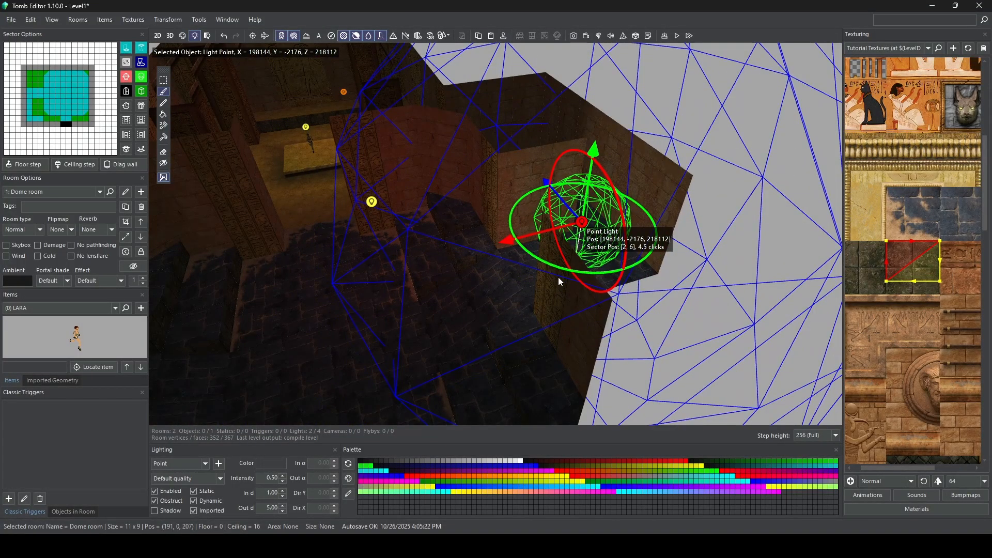
{"action": "right_click_drag", "start_coordinate": [490, 279], "coordinate": [539, 240]}
{"action": "right_click_drag", "start_coordinate": [521, 207], "coordinate": [483, 246]}
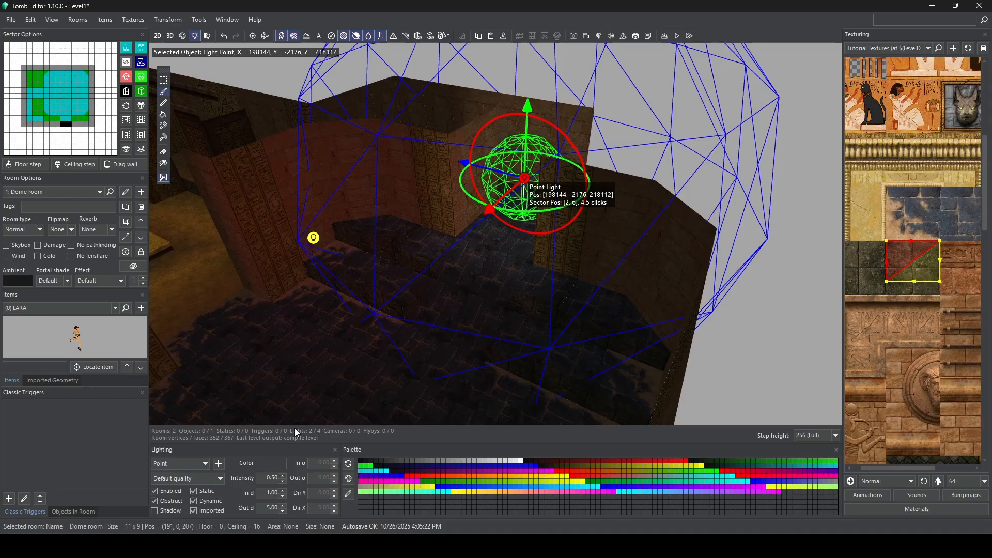
Step: Try orange and yellow palette colors on the alcove's point light and settle on amber (red 255, green 168, blue 0)
{"action": "left_click", "coordinate": [273, 465]}
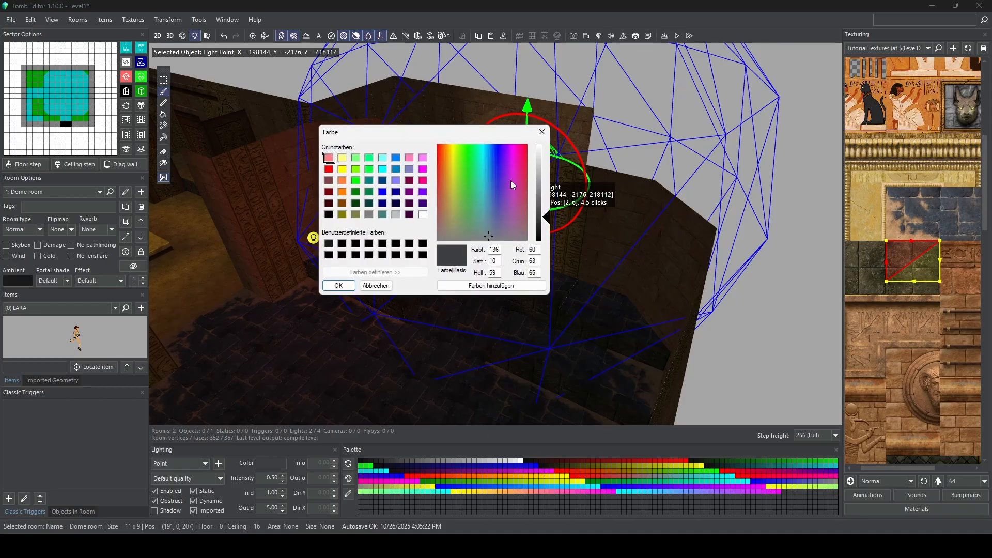
{"action": "left_click", "coordinate": [542, 132]}
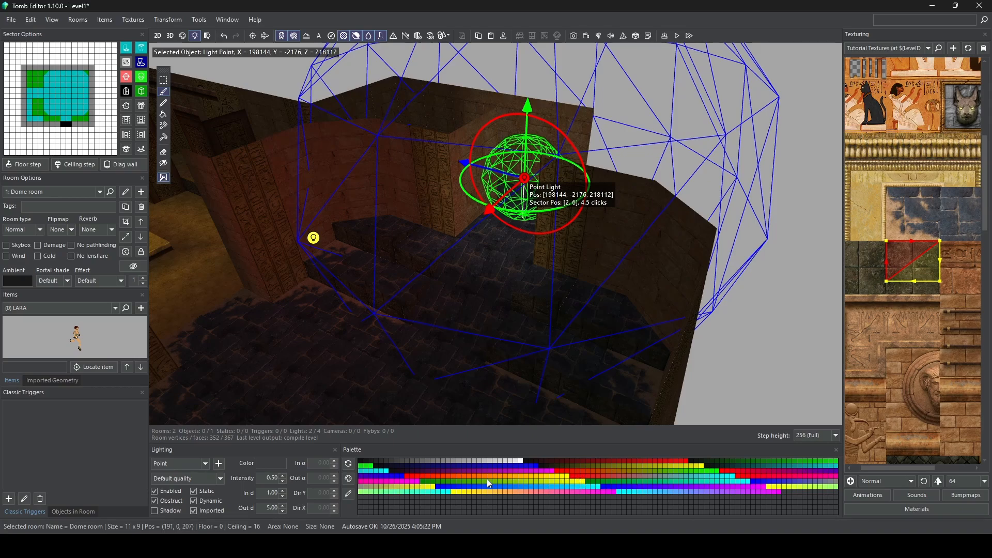
{"action": "left_click", "coordinate": [458, 477]}
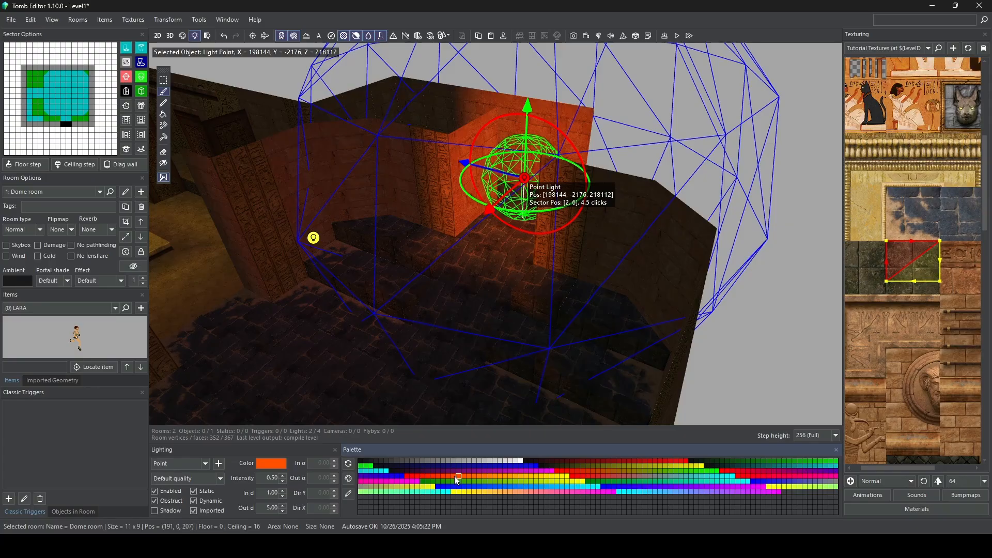
{"action": "left_click", "coordinate": [540, 476]}
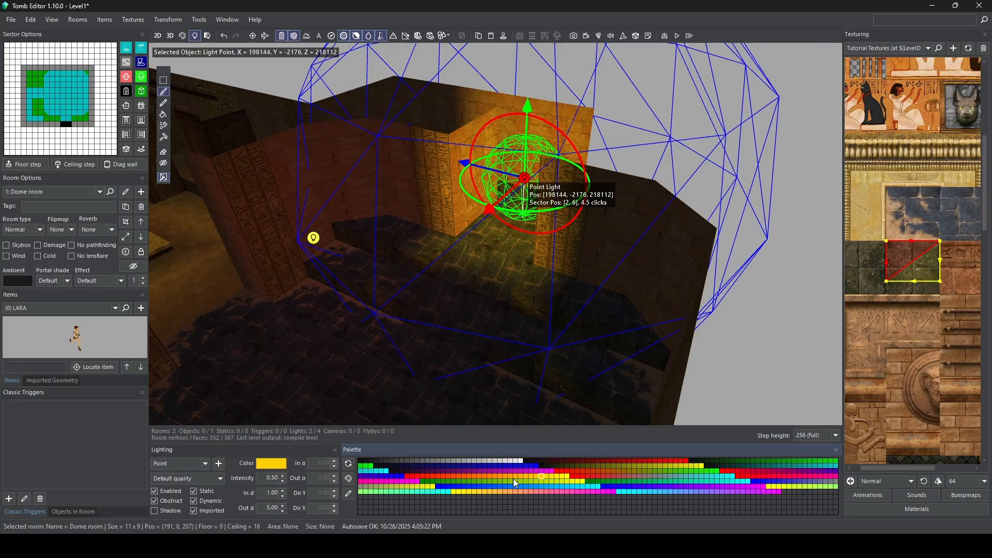
{"action": "left_click", "coordinate": [515, 476]}
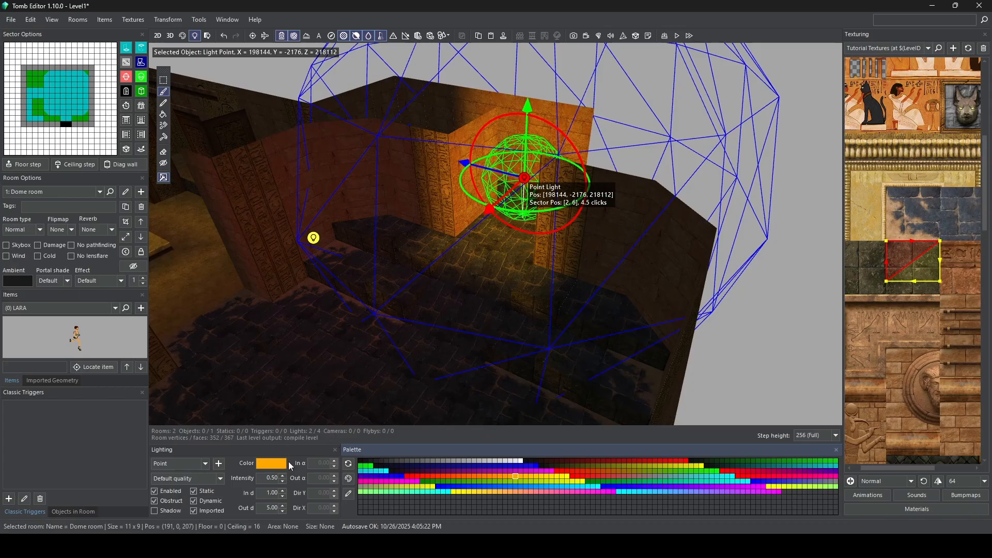
Step: Darken the point light's amber color to a deep brown with a luminance of 47
{"action": "left_click", "coordinate": [270, 462]}
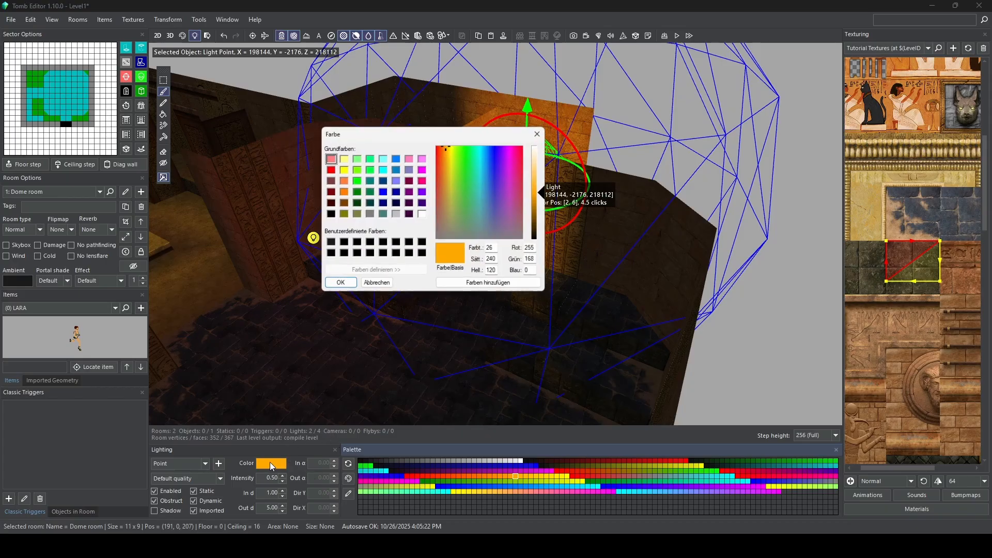
{"action": "left_click_drag", "start_coordinate": [548, 193], "coordinate": [548, 227]}
{"action": "left_click", "coordinate": [338, 286]}
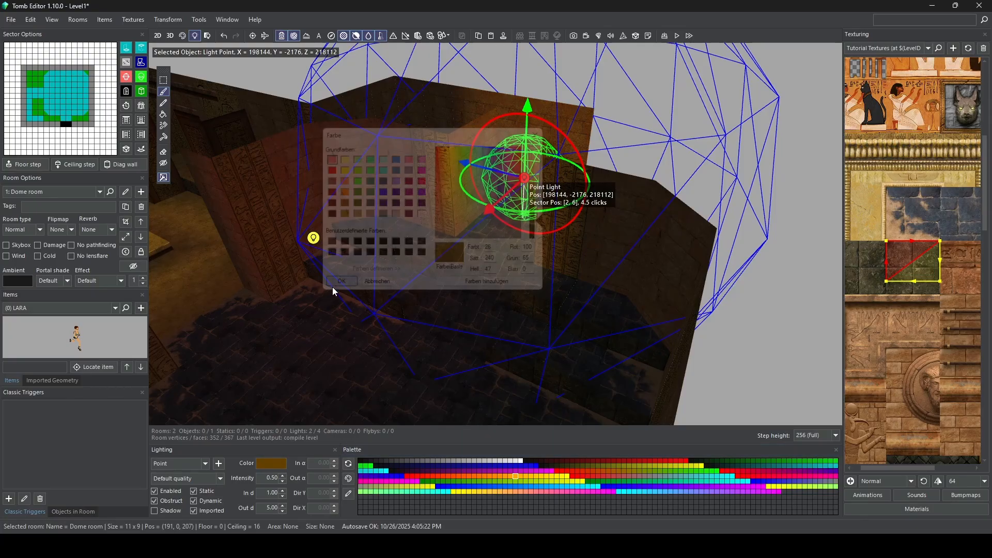
Step: Lower the alcove point light's intensity to 0.38, check the alcove lighting from several angles and deselect the light
{"action": "left_click", "coordinate": [283, 481]}
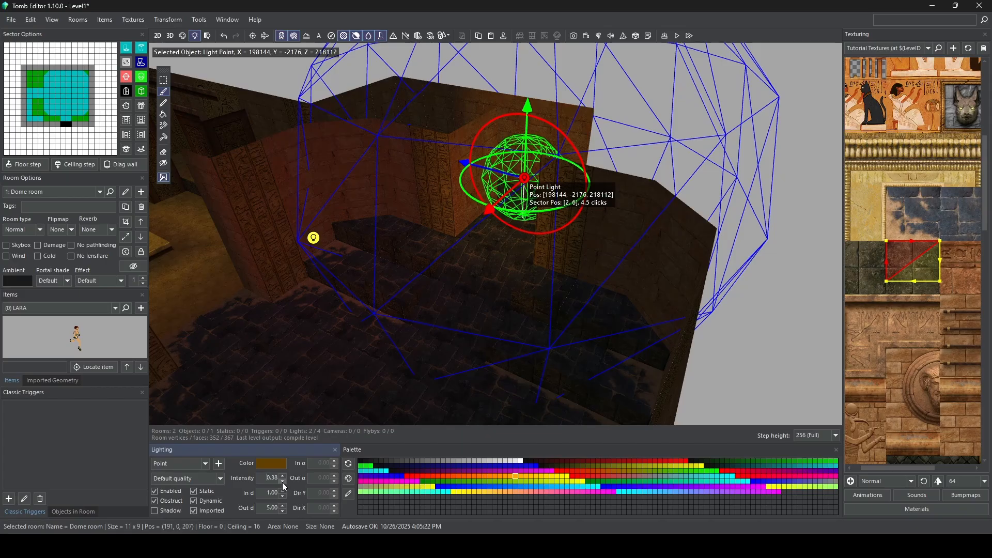
{"action": "right_click_drag", "start_coordinate": [421, 194], "coordinate": [519, 185]}
{"action": "scroll", "coordinate": [449, 223], "scroll_direction": "down", "scroll_amount": 3}
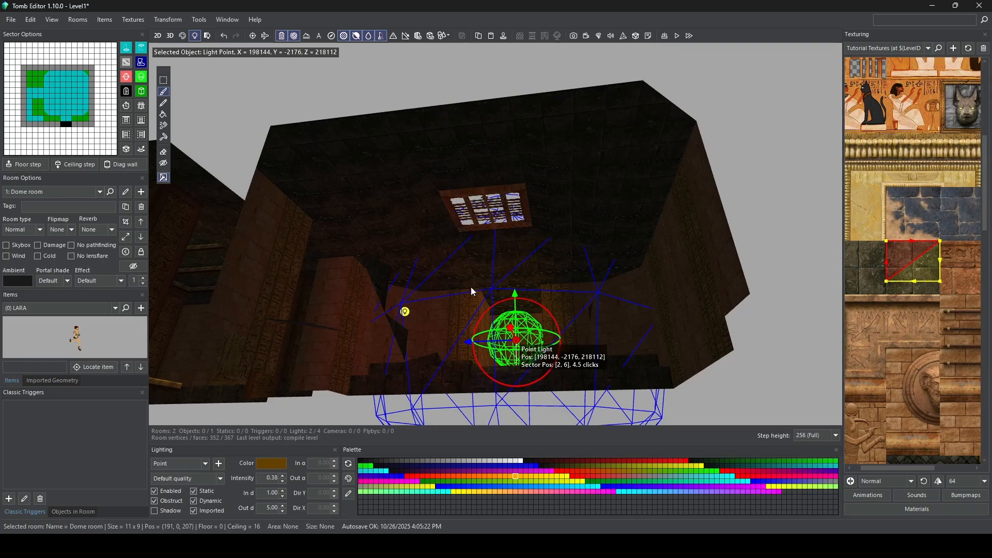
{"action": "right_click_drag", "start_coordinate": [475, 206], "coordinate": [491, 309]}
{"action": "scroll", "coordinate": [491, 310], "scroll_direction": "up", "scroll_amount": 2}
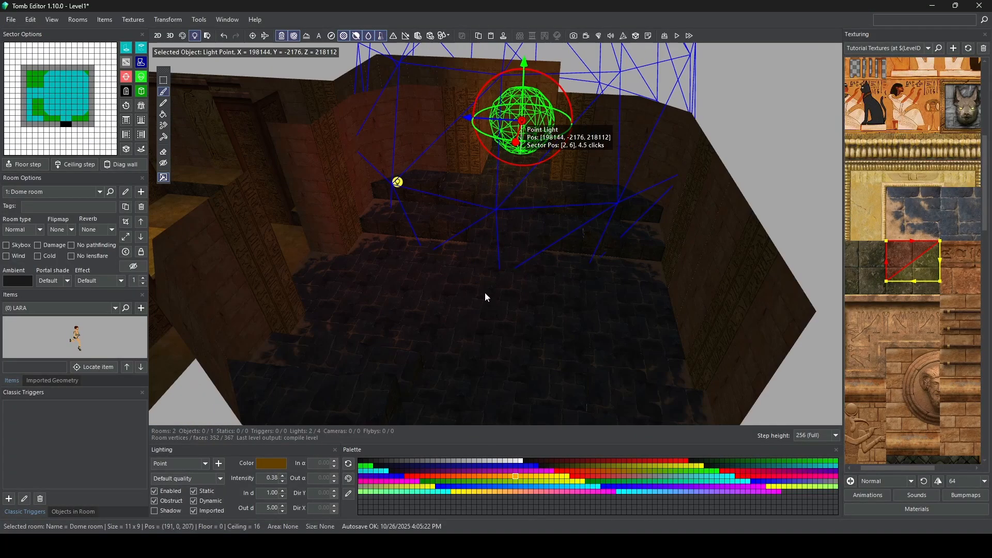
{"action": "key", "text": "Escape"}
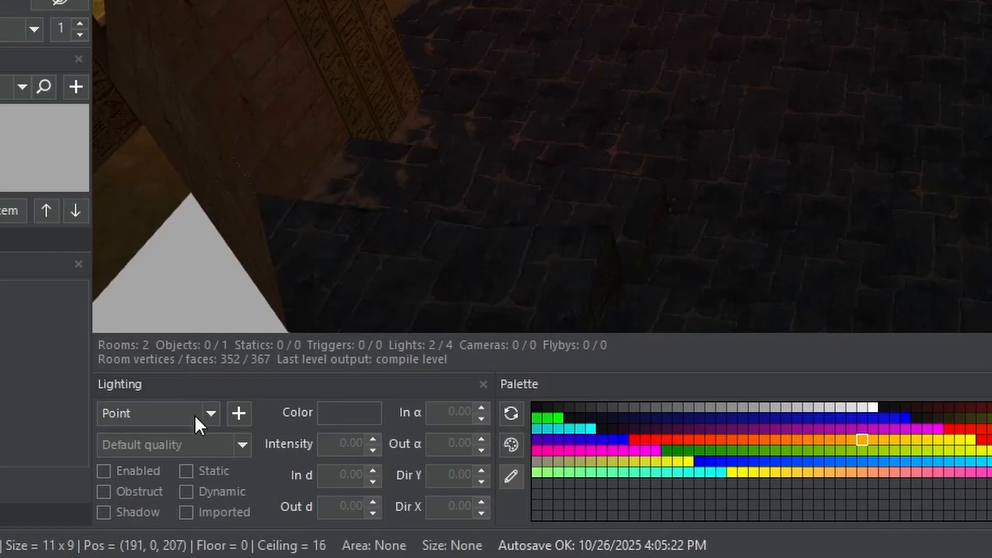
Step: Choose the Spot light type and place a new spot light on the floor in the middle of the Dome room
{"action": "left_click", "coordinate": [203, 418]}
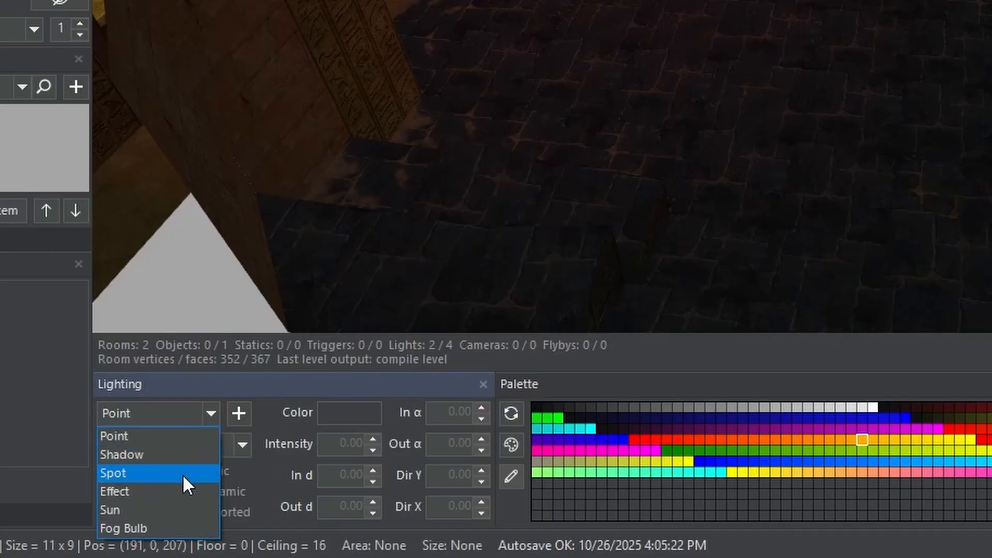
{"action": "left_click", "coordinate": [182, 473]}
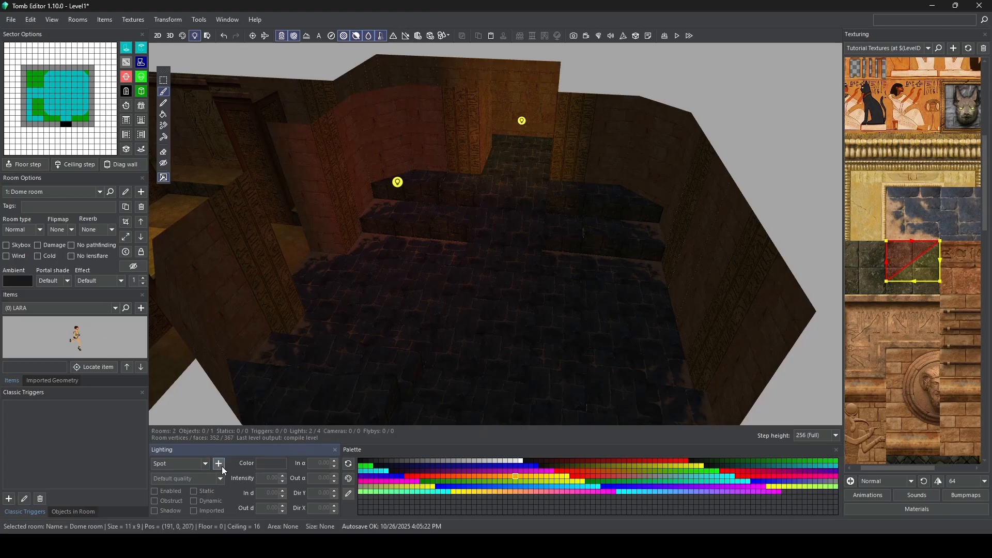
{"action": "left_click", "coordinate": [219, 464]}
{"action": "left_click", "coordinate": [507, 292]}
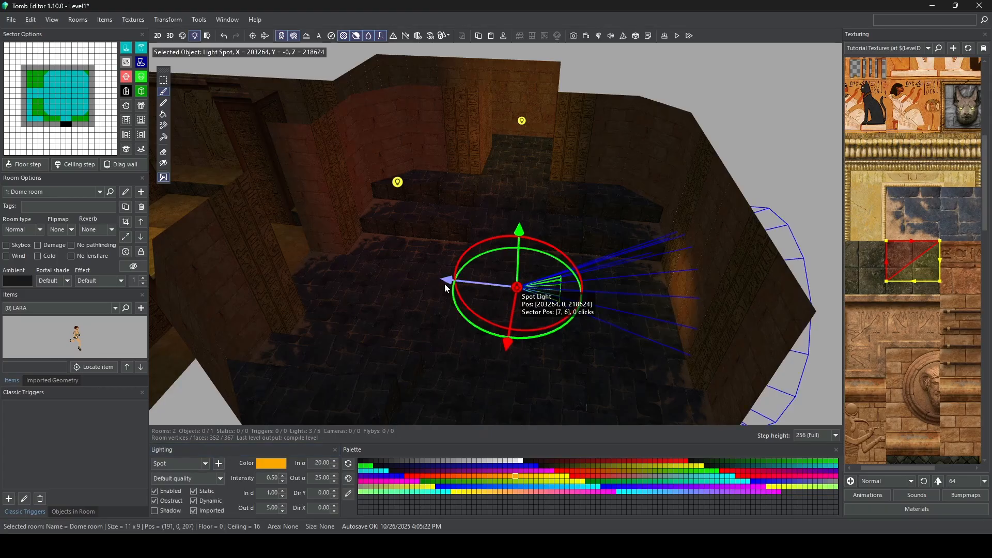
Step: Shift the spot light horizontally to X = 203776 and Z = 218112
{"action": "left_click_drag", "start_coordinate": [445, 279], "coordinate": [427, 275]}
{"action": "right_click_drag", "start_coordinate": [466, 276], "coordinate": [688, 243]}
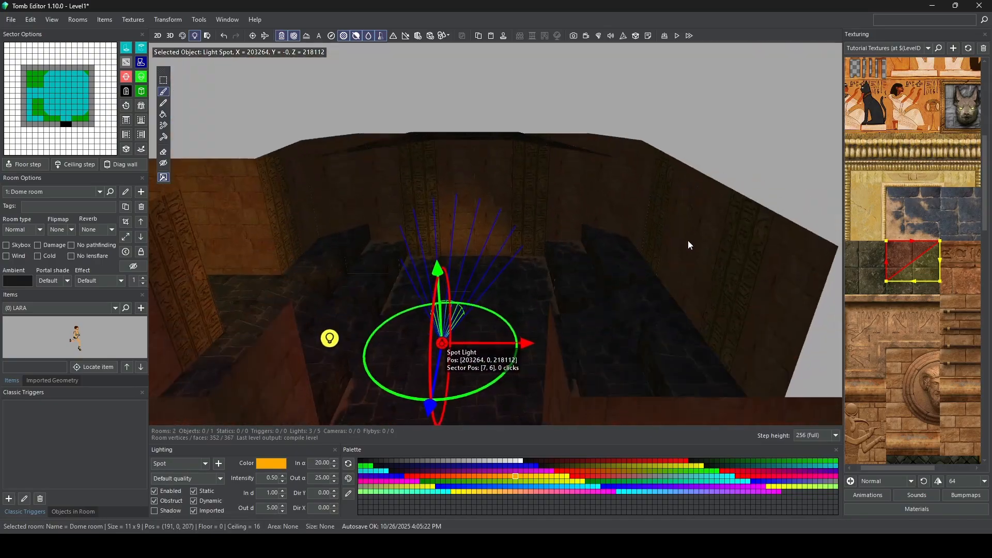
{"action": "left_click_drag", "start_coordinate": [533, 342], "coordinate": [543, 345]}
{"action": "right_click_drag", "start_coordinate": [492, 304], "coordinate": [454, 253]}
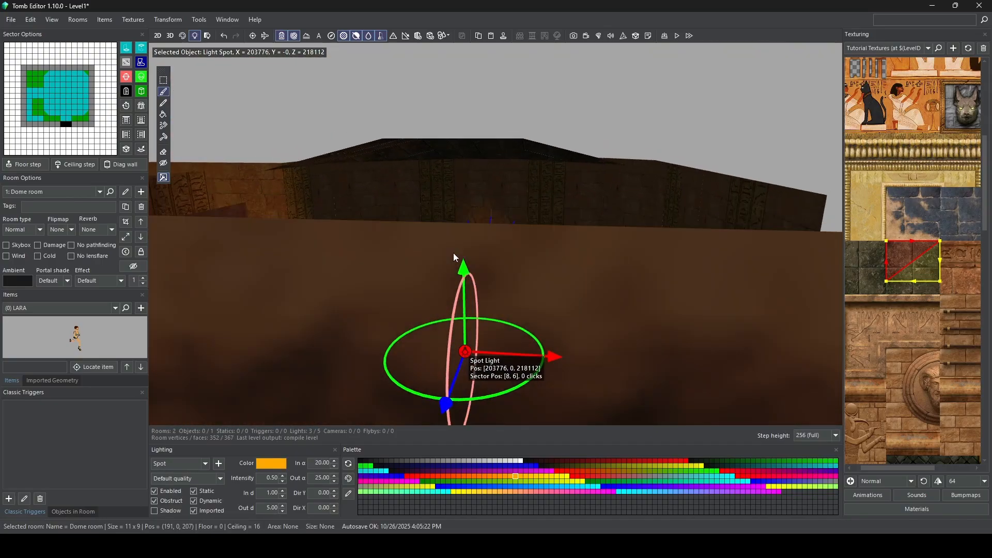
Step: Raise the spot light toward the dome ceiling to 14.5 clicks (Y = -3712)
{"action": "left_click_drag", "start_coordinate": [472, 260], "coordinate": [476, 120]}
{"action": "scroll", "coordinate": [476, 134], "scroll_direction": "up", "scroll_amount": 2}
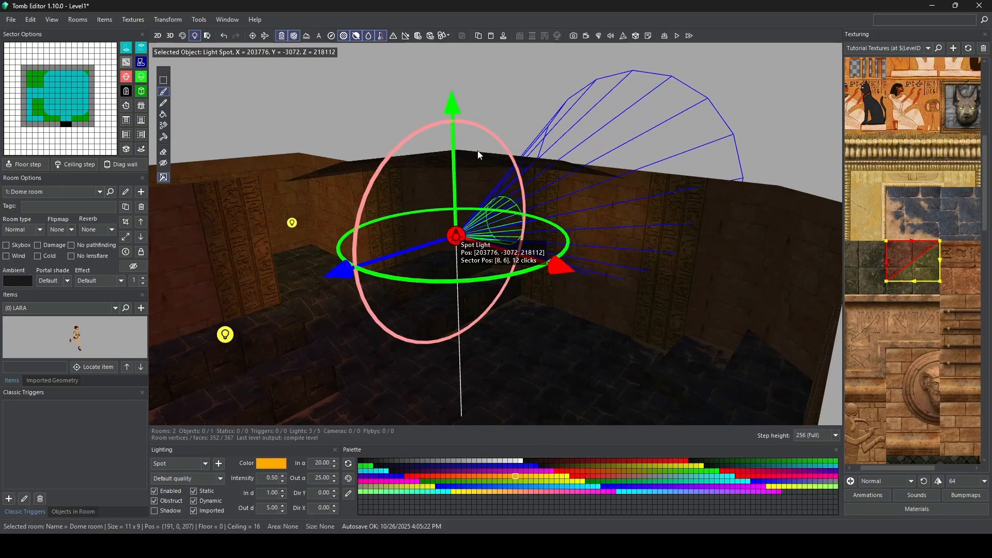
{"action": "right_click_drag", "start_coordinate": [477, 151], "coordinate": [482, 111]}
{"action": "left_click_drag", "start_coordinate": [457, 108], "coordinate": [451, 65]}
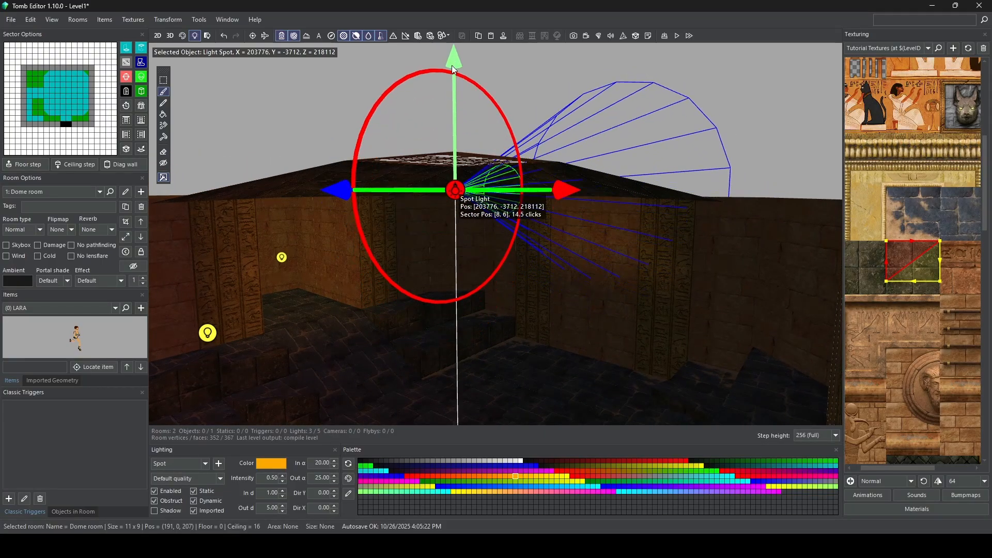
{"action": "right_click_drag", "start_coordinate": [478, 97], "coordinate": [468, 223]}
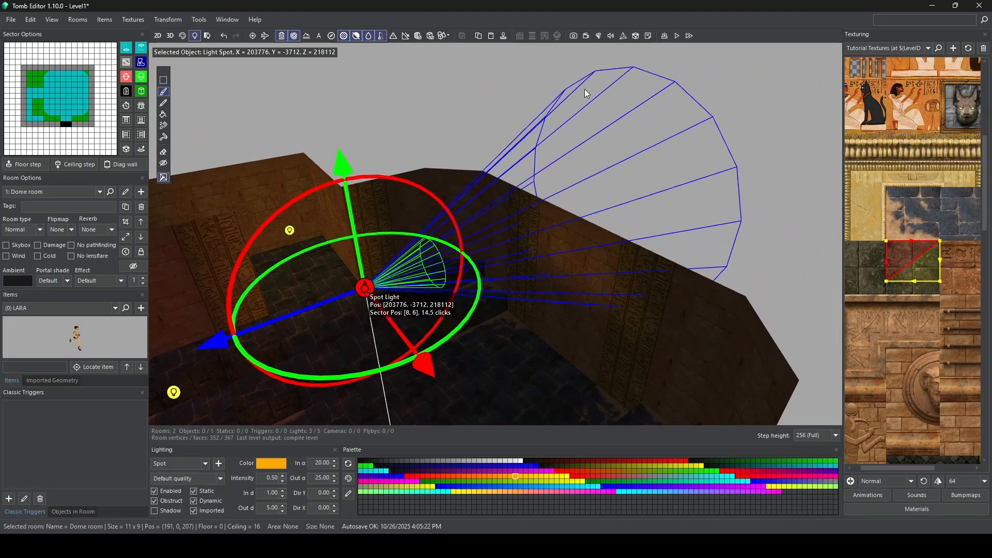
Step: Rotate the spot light to shine straight down at the floor, with Dir X at -90
{"action": "right_click_drag", "start_coordinate": [554, 244], "coordinate": [589, 228]}
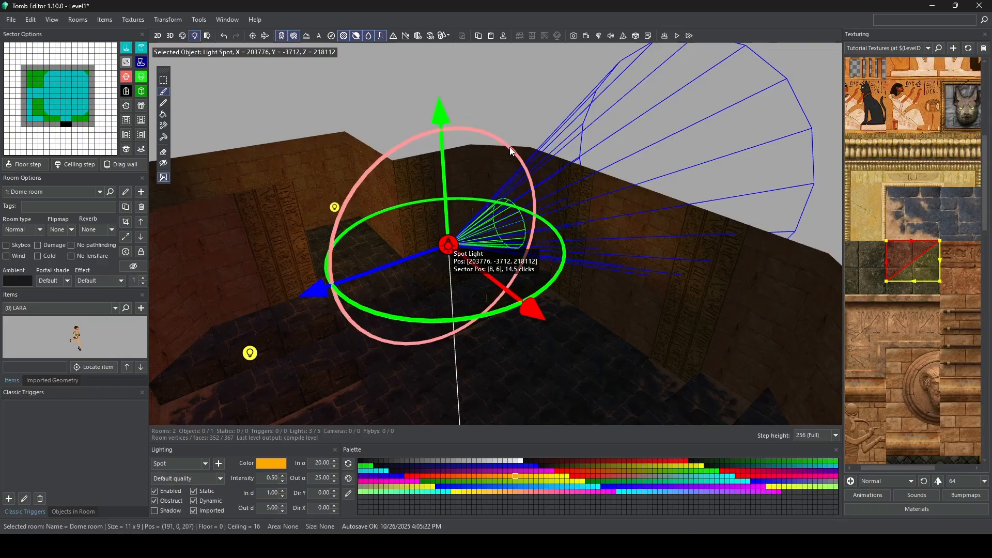
{"action": "left_click_drag", "start_coordinate": [511, 147], "coordinate": [520, 274]}
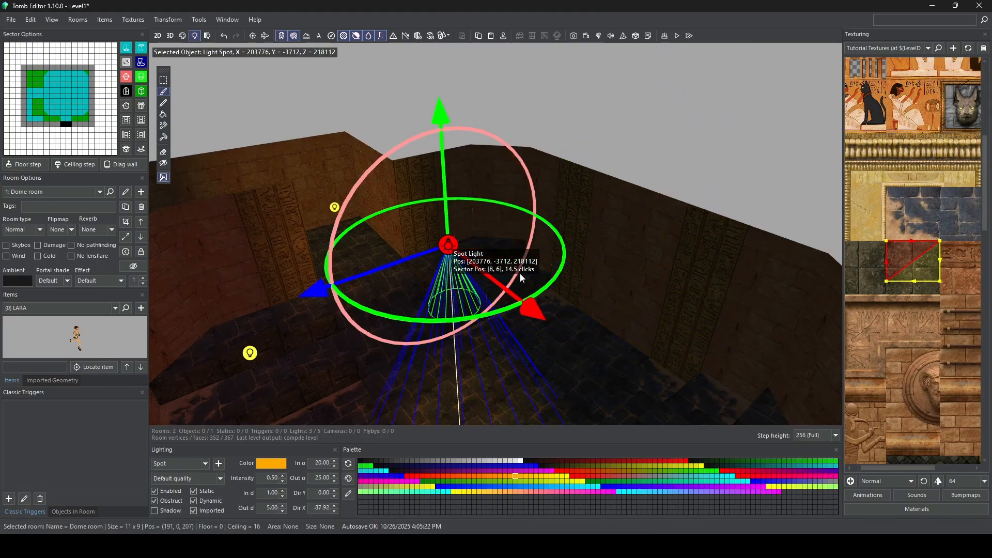
{"action": "right_click_drag", "start_coordinate": [520, 274], "coordinate": [537, 228]}
{"action": "left_click_drag", "start_coordinate": [565, 106], "coordinate": [555, 80]}
{"action": "key", "text": "ctrl"}
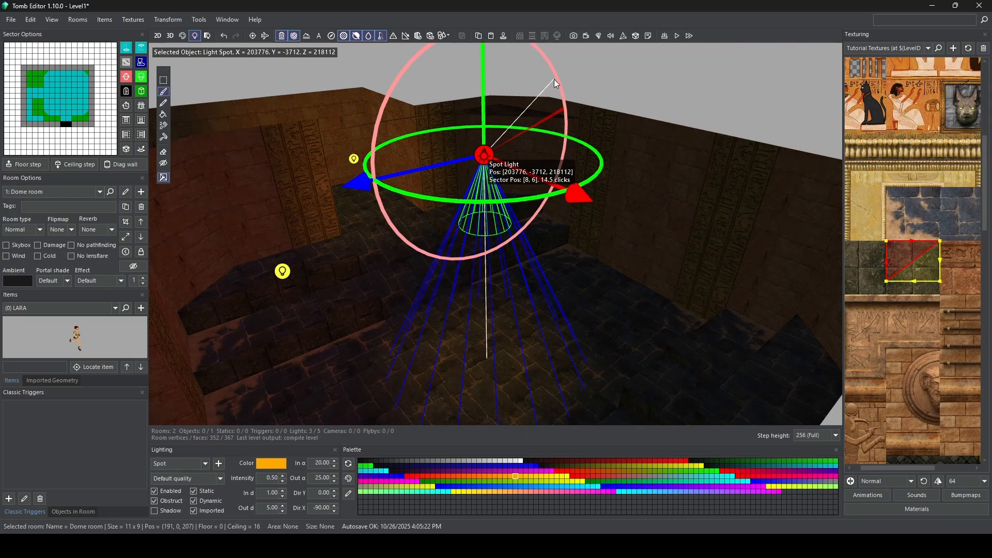
{"action": "left_click_drag", "start_coordinate": [555, 79], "coordinate": [555, 79], "text": "ctrl"}
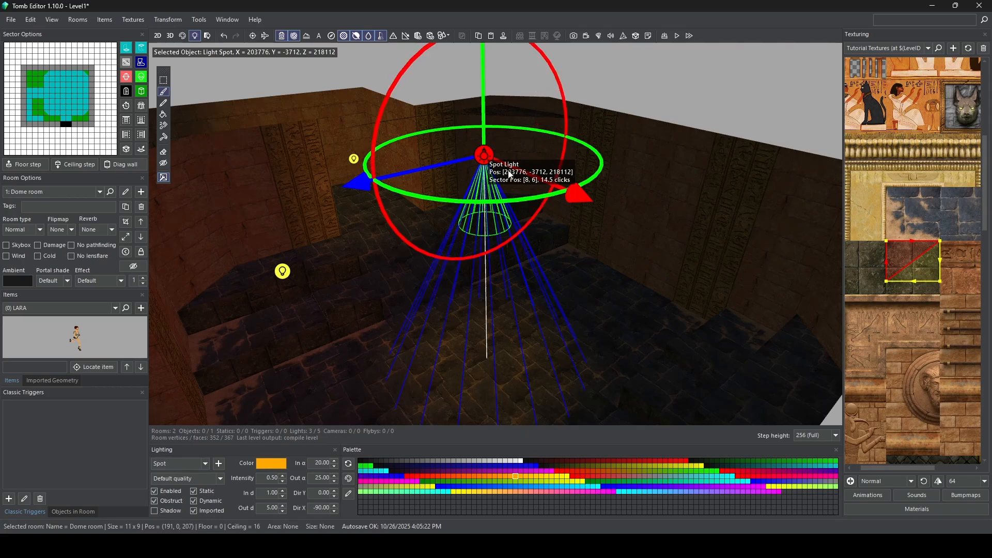
Step: Increase the spot light's inner distance (In d) to 3.79
{"action": "right_click_drag", "start_coordinate": [551, 287], "coordinate": [526, 182]}
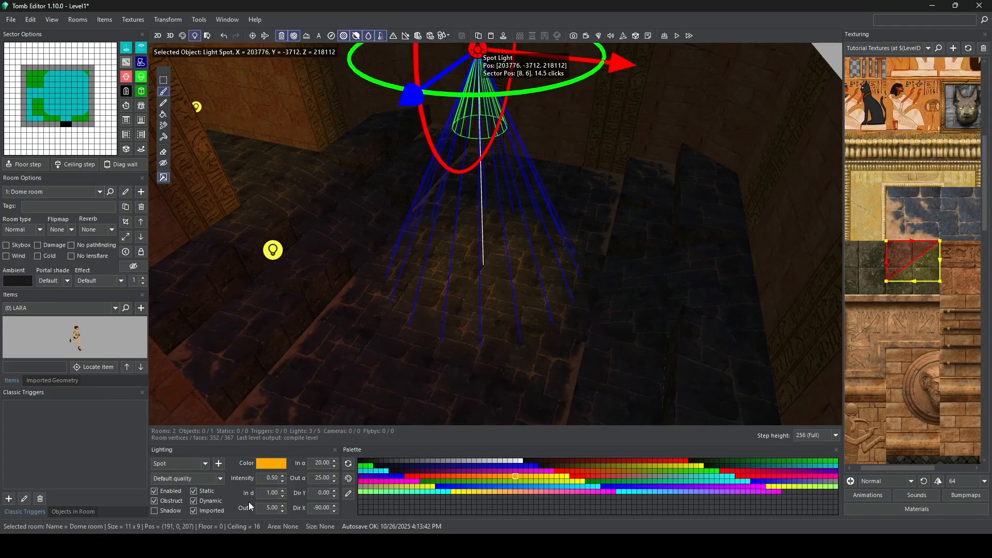
{"action": "left_click", "coordinate": [284, 492]}
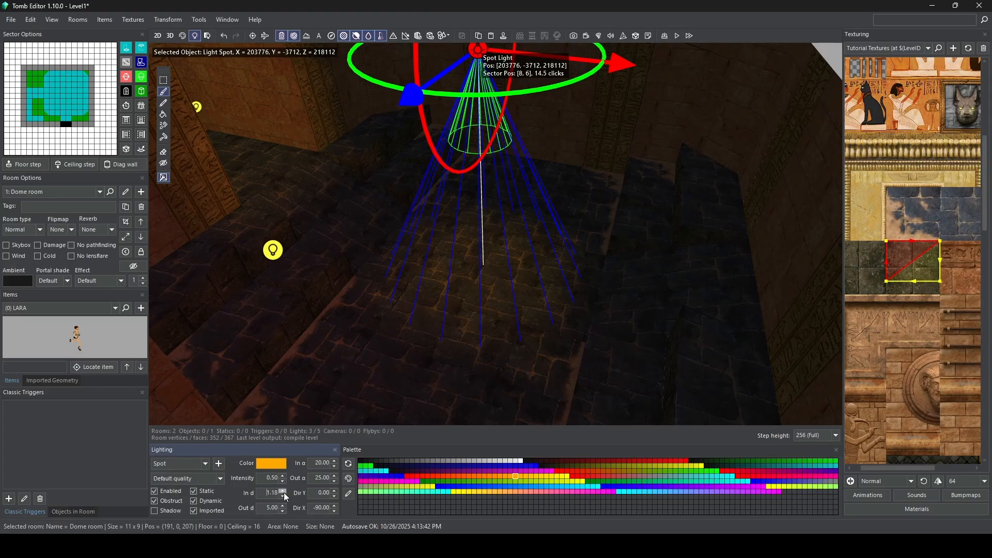
{"action": "left_click_drag", "start_coordinate": [284, 492], "coordinate": [284, 492]}
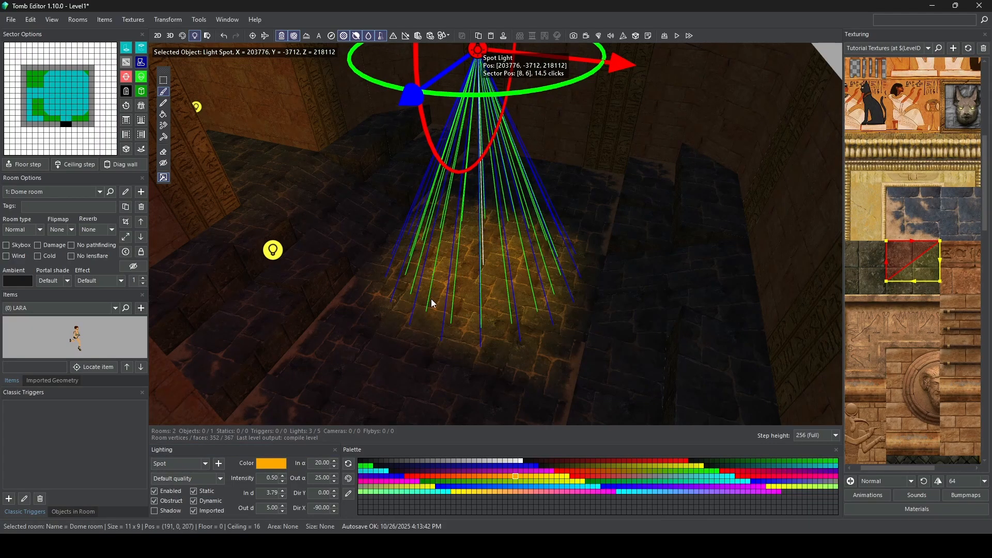
Step: Inspect the light pool on the floor and widen the spot light's outer angle (Out α) to 45
{"action": "right_click_drag", "start_coordinate": [431, 298], "coordinate": [401, 231]}
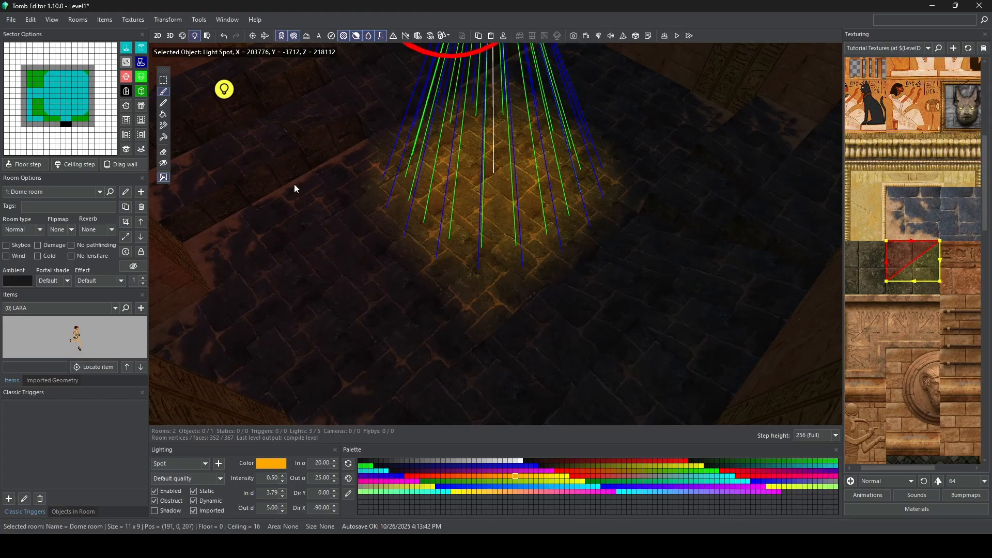
{"action": "right_click_drag", "start_coordinate": [626, 231], "coordinate": [507, 155]}
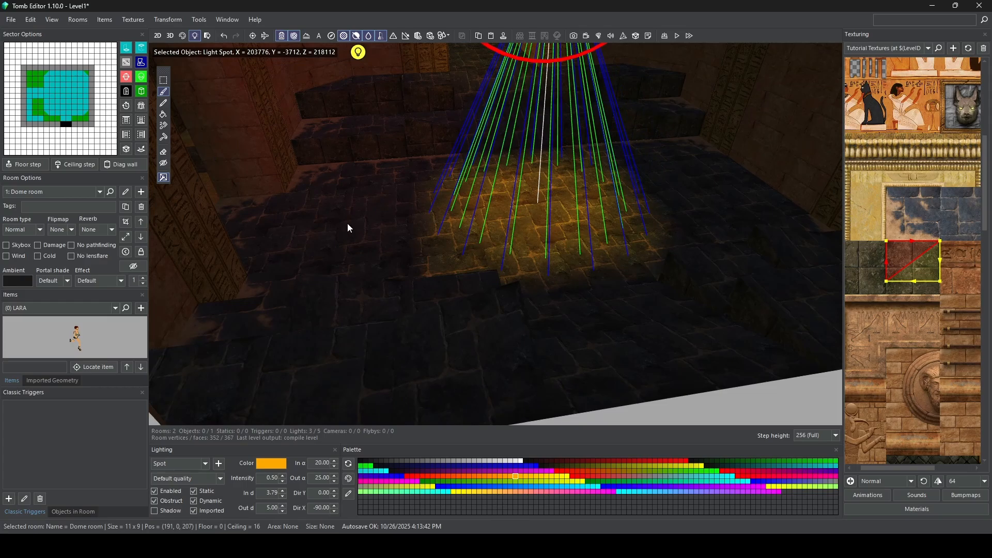
{"action": "right_click_drag", "start_coordinate": [407, 231], "coordinate": [427, 231]}
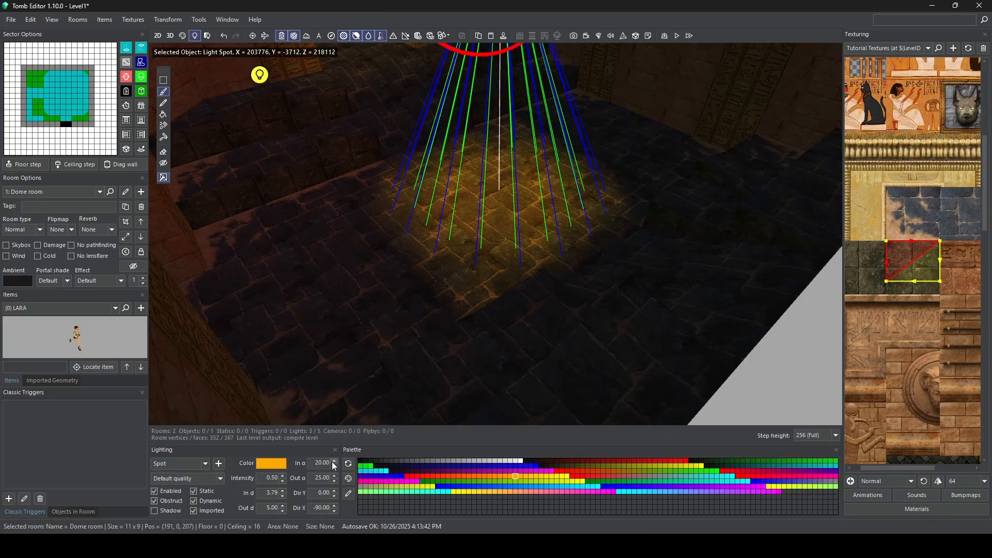
{"action": "left_click", "coordinate": [334, 476]}
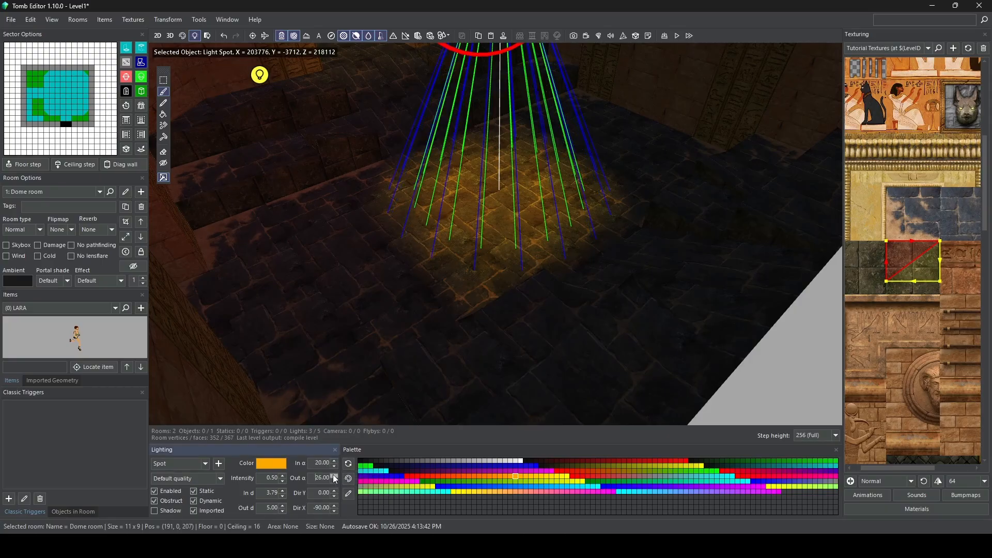
{"action": "left_click", "coordinate": [334, 476]}
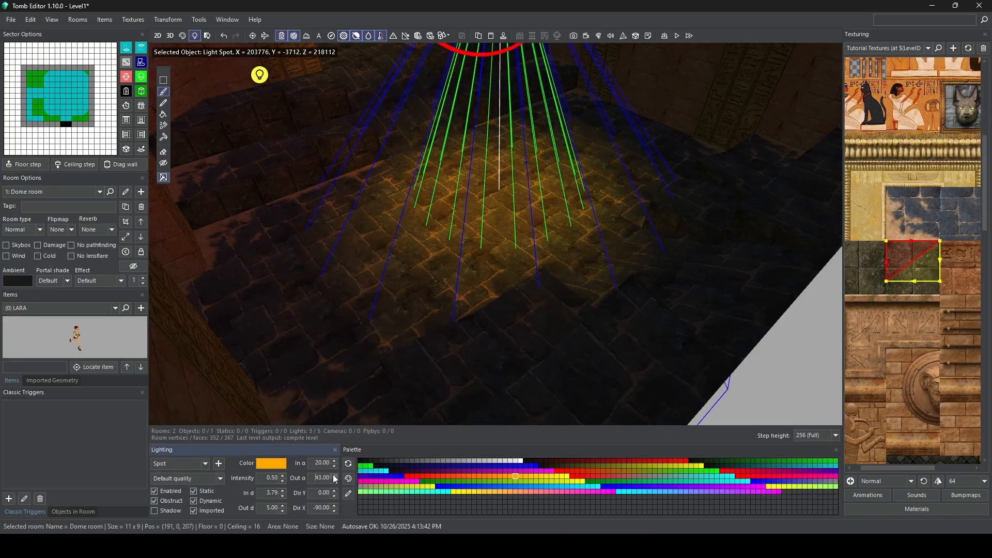
{"action": "left_click", "coordinate": [334, 476]}
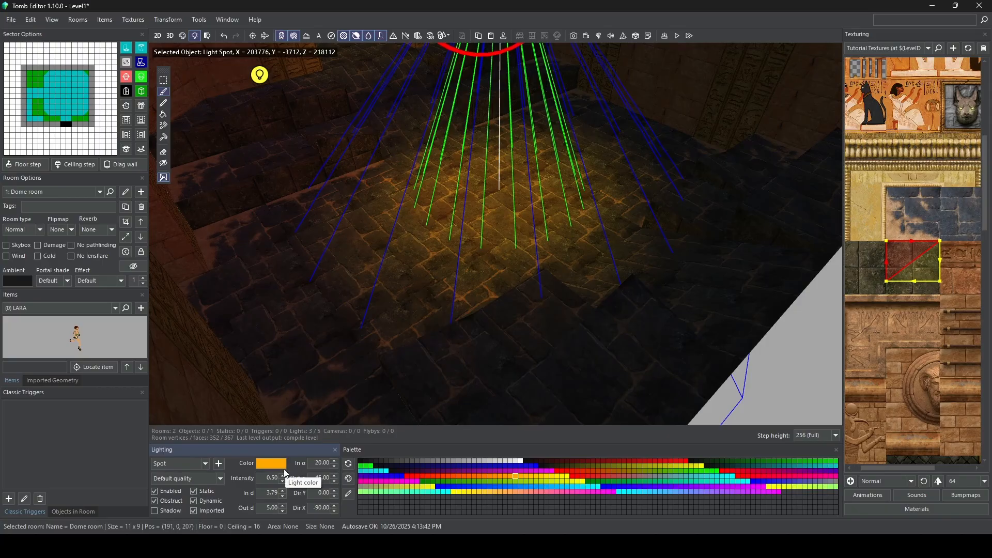
Step: Change the spot light's color from pure amber to a softer, less saturated orange
{"action": "right_click_drag", "start_coordinate": [437, 249], "coordinate": [448, 294]}
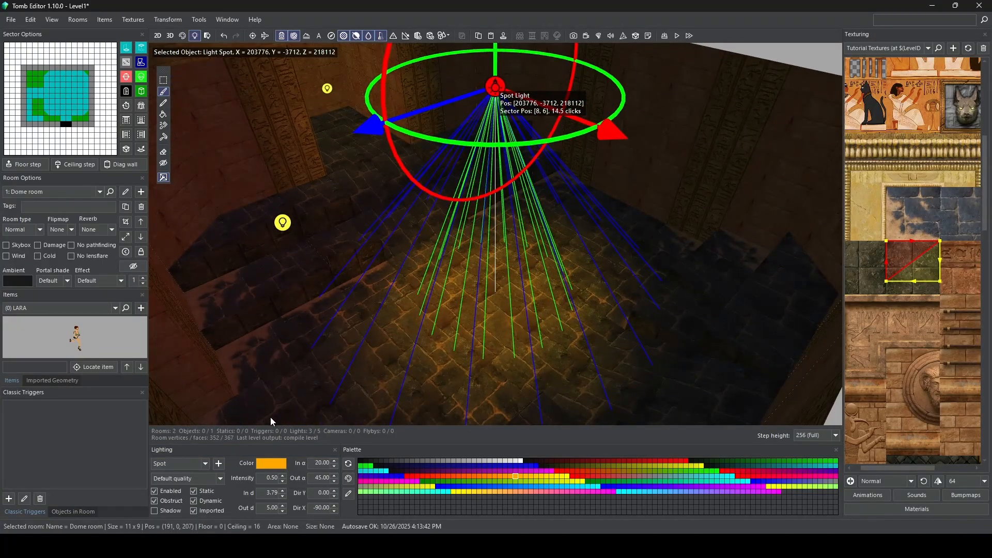
{"action": "left_click", "coordinate": [269, 463]}
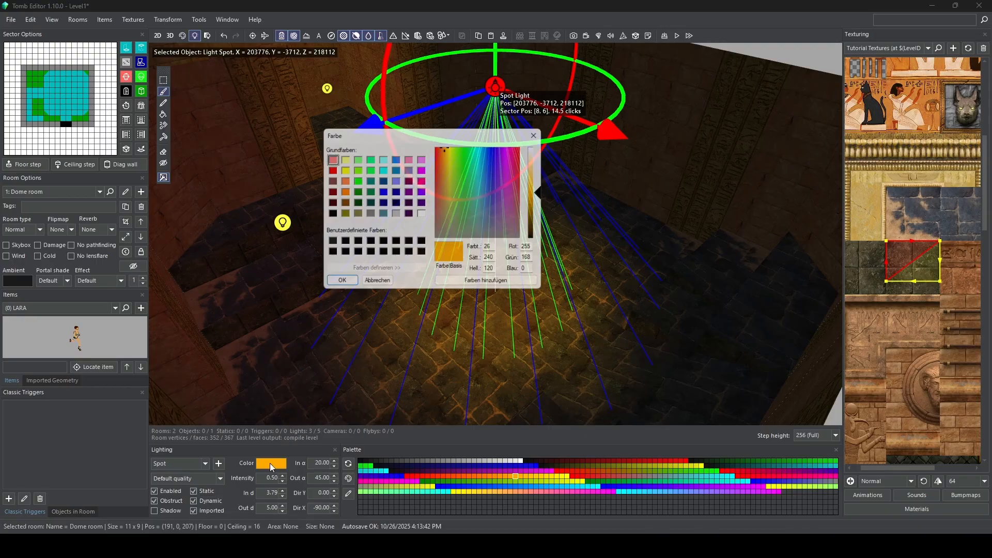
{"action": "left_click_drag", "start_coordinate": [448, 164], "coordinate": [447, 171]}
{"action": "left_click", "coordinate": [543, 174]}
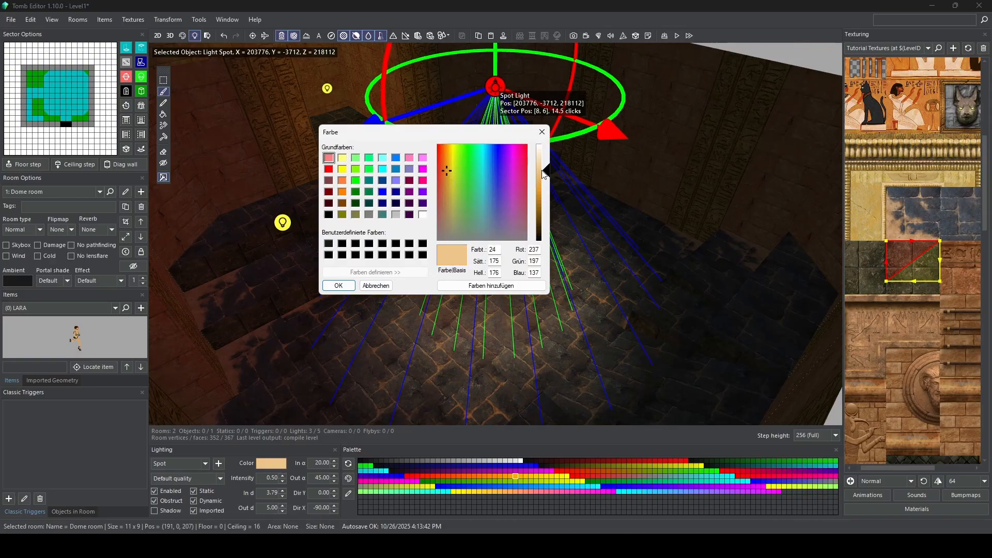
{"action": "left_click_drag", "start_coordinate": [544, 173], "coordinate": [545, 177]}
{"action": "left_click", "coordinate": [339, 286]}
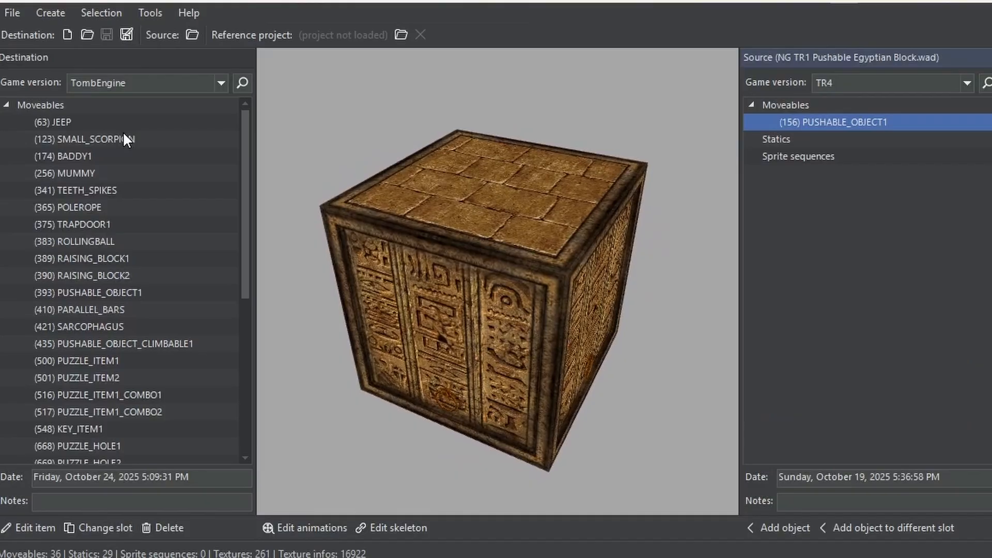
Step: In WAD Tool, browse the destination WAD's moveables and preview SARCOPHAGUS, TEETH_SPIKES and MUMMY
{"action": "scroll", "coordinate": [123, 131], "scroll_direction": "down", "scroll_amount": 1}
{"action": "scroll", "coordinate": [122, 146], "scroll_direction": "down", "scroll_amount": 3}
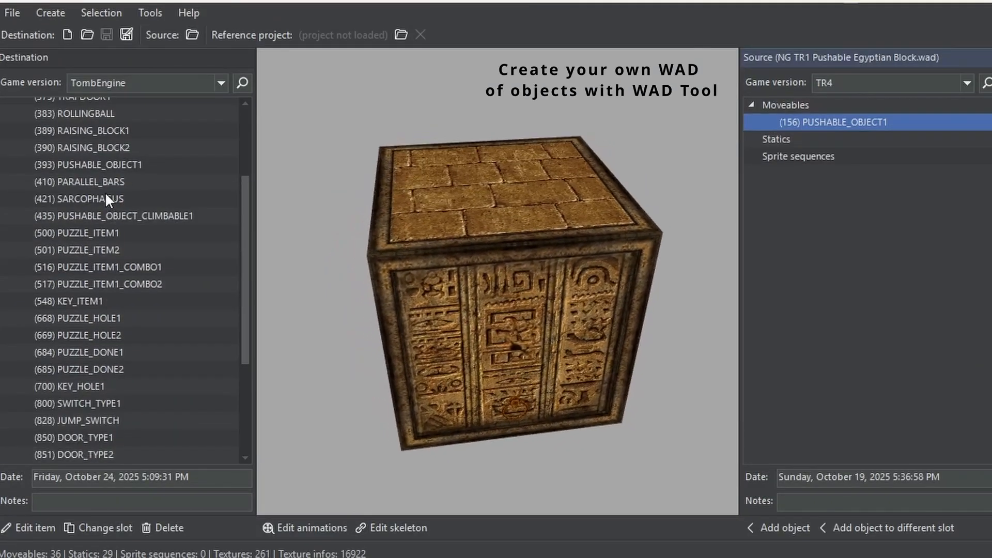
{"action": "left_click", "coordinate": [106, 197]}
{"action": "scroll", "coordinate": [107, 231], "scroll_direction": "down", "scroll_amount": 2}
{"action": "scroll", "coordinate": [107, 231], "scroll_direction": "up", "scroll_amount": 3}
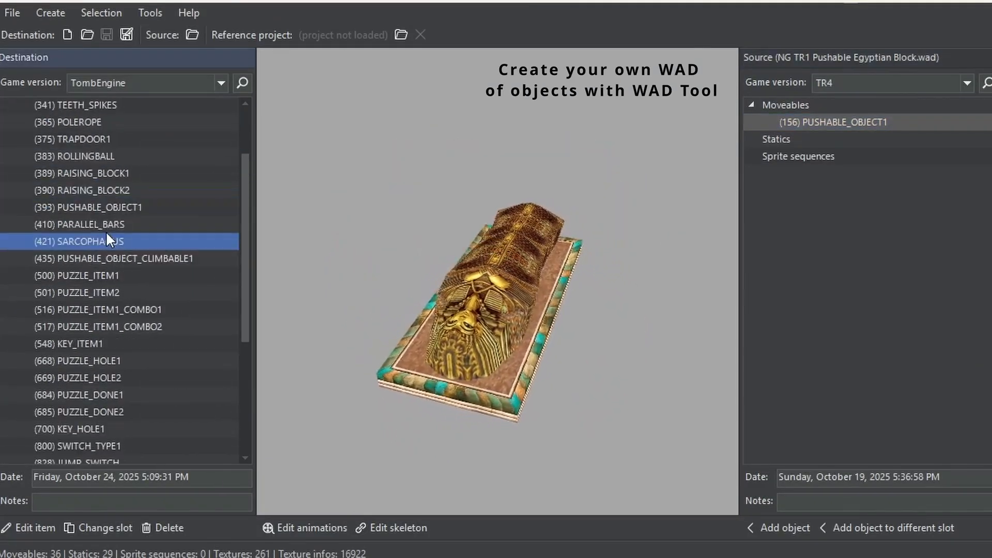
{"action": "left_click", "coordinate": [96, 145]}
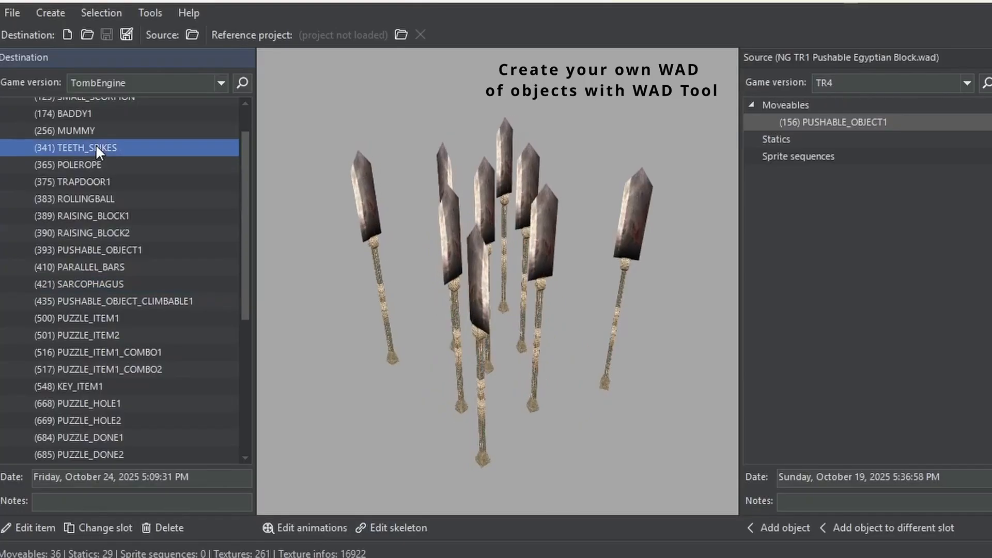
{"action": "left_click", "coordinate": [98, 128]}
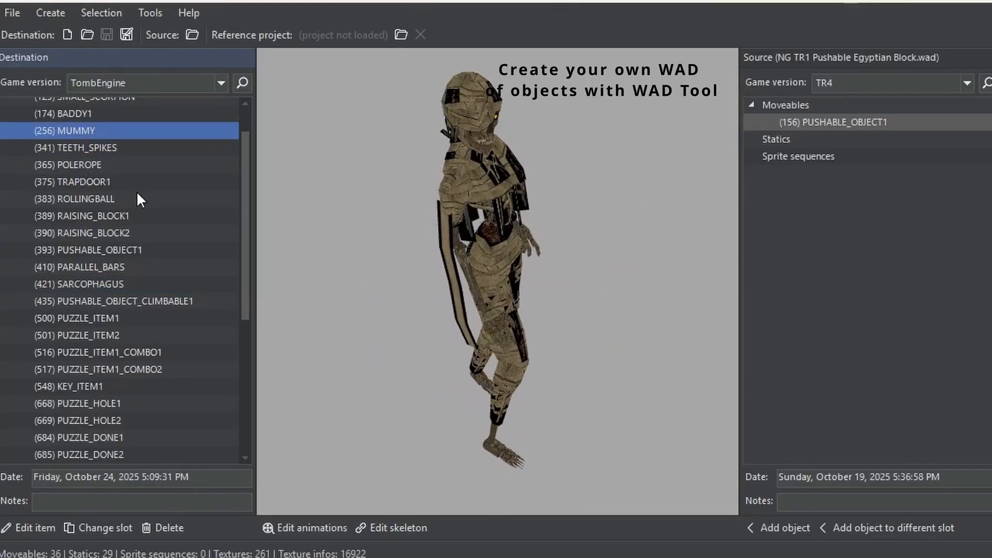
{"action": "scroll", "coordinate": [136, 191], "scroll_direction": "up", "scroll_amount": 2}
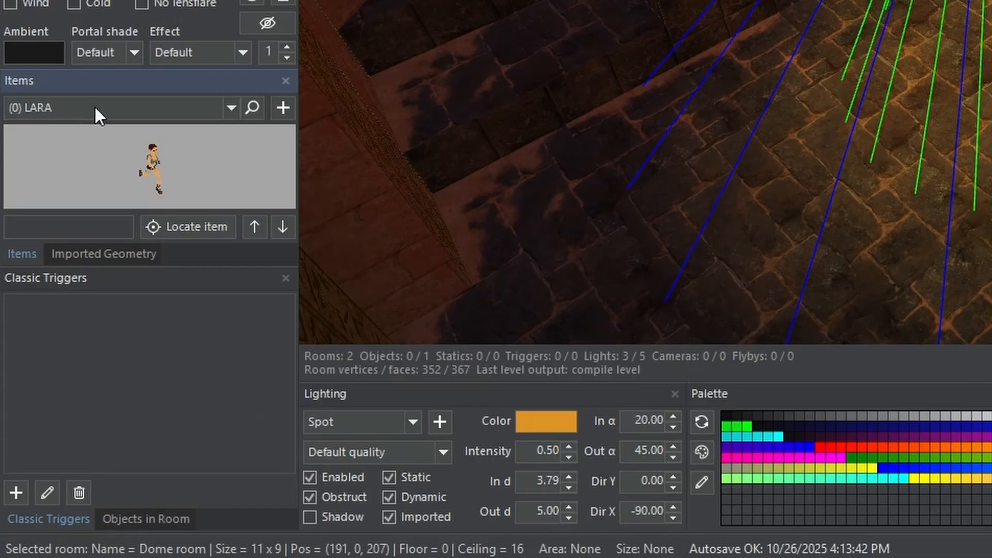
Step: Browse the level's available items from LARA down to the AI objects, keeping LARA selected
{"action": "left_click", "coordinate": [224, 116]}
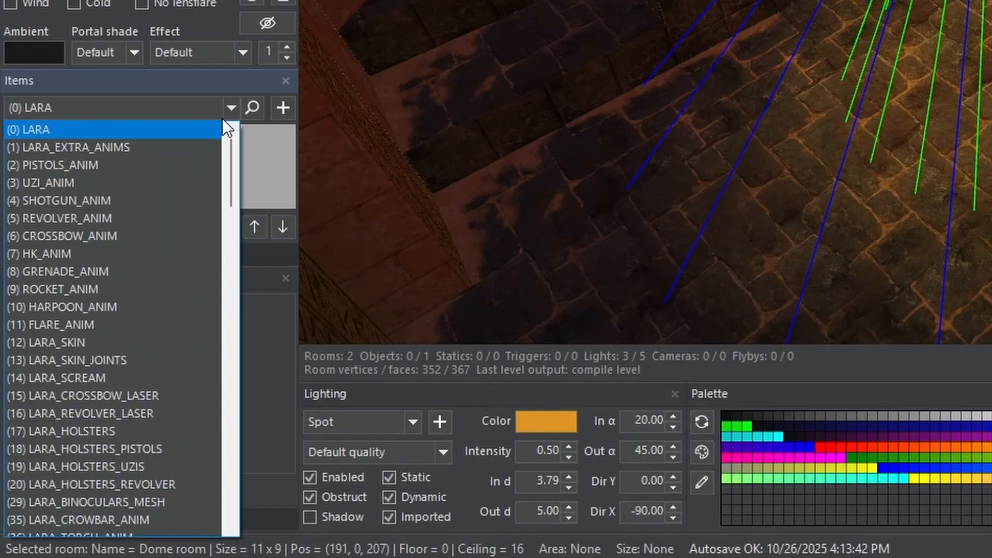
{"action": "left_click_drag", "start_coordinate": [230, 159], "coordinate": [232, 356]}
{"action": "left_click_drag", "start_coordinate": [231, 395], "coordinate": [231, 324]}
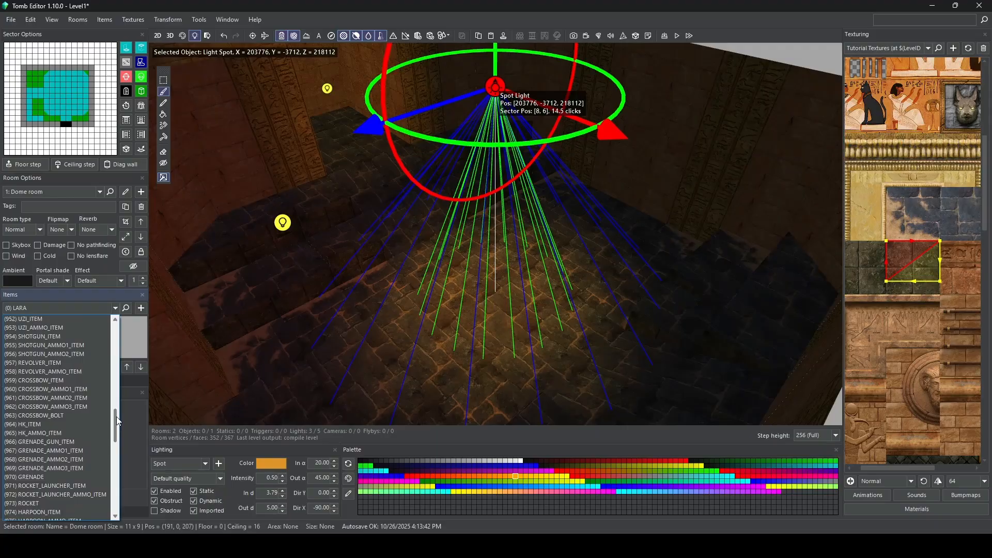
{"action": "left_click_drag", "start_coordinate": [116, 417], "coordinate": [115, 329]}
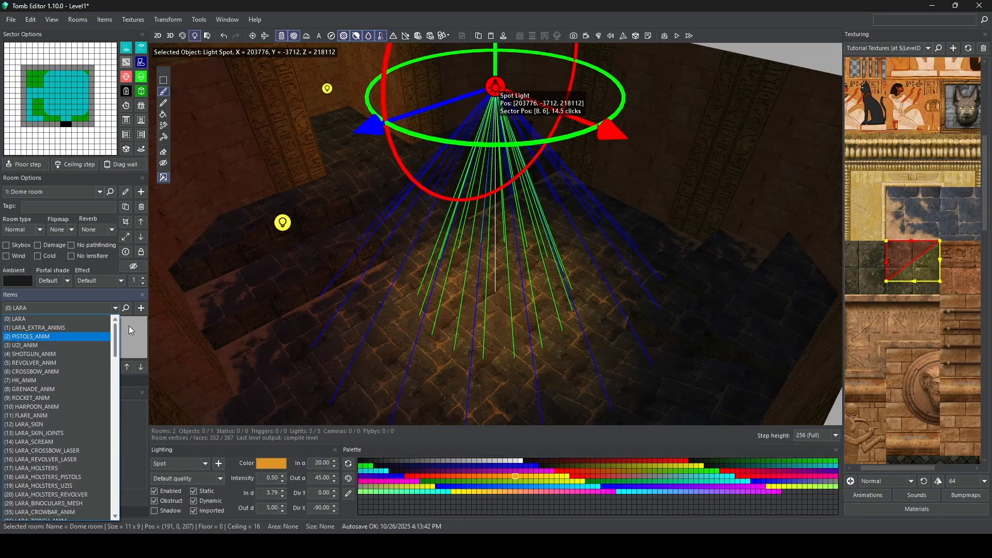
{"action": "left_click", "coordinate": [129, 326]}
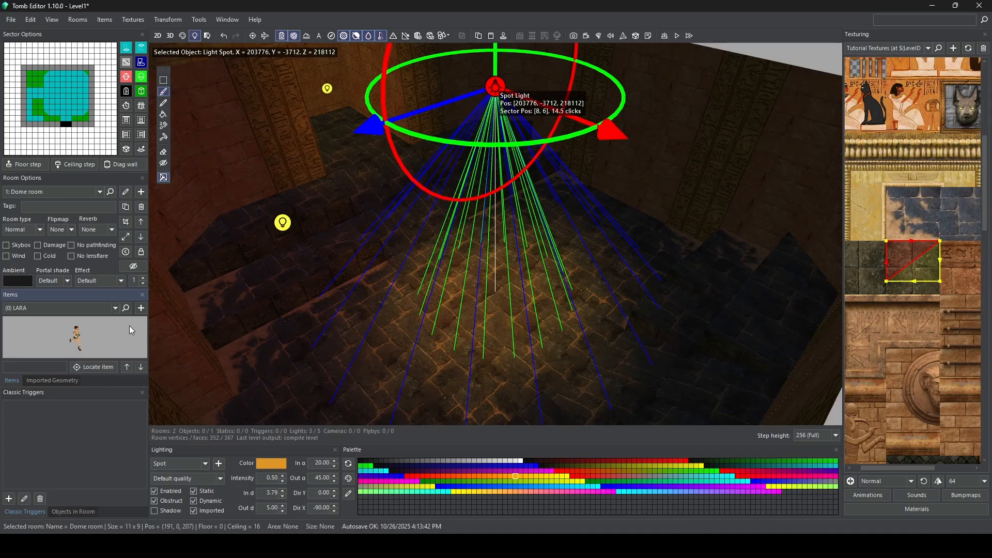
{"action": "left_click", "coordinate": [115, 309]}
{"action": "left_click_drag", "start_coordinate": [113, 340], "coordinate": [113, 420]}
{"action": "scroll", "coordinate": [101, 482], "scroll_direction": "up", "scroll_amount": 6}
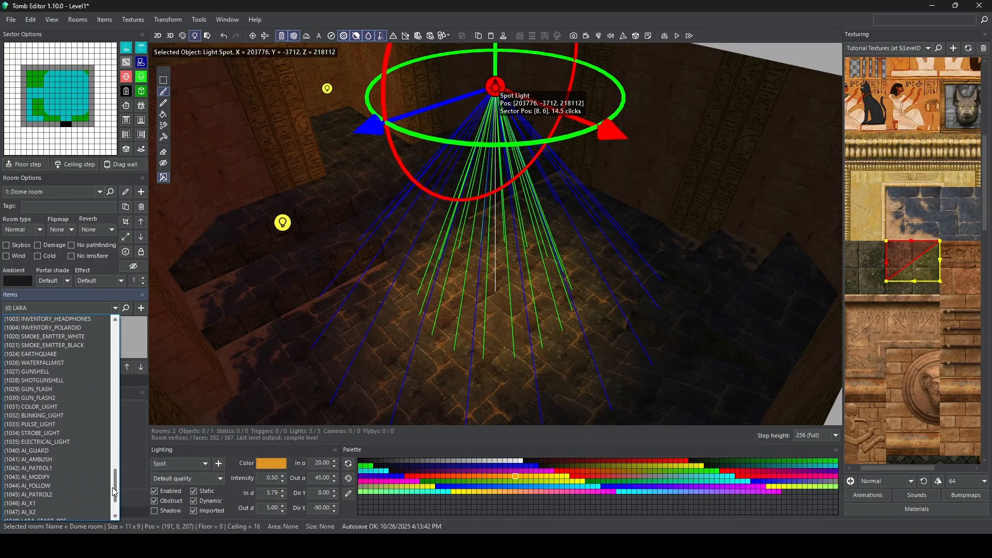
{"action": "scroll", "coordinate": [113, 343], "scroll_direction": "up", "scroll_amount": 8}
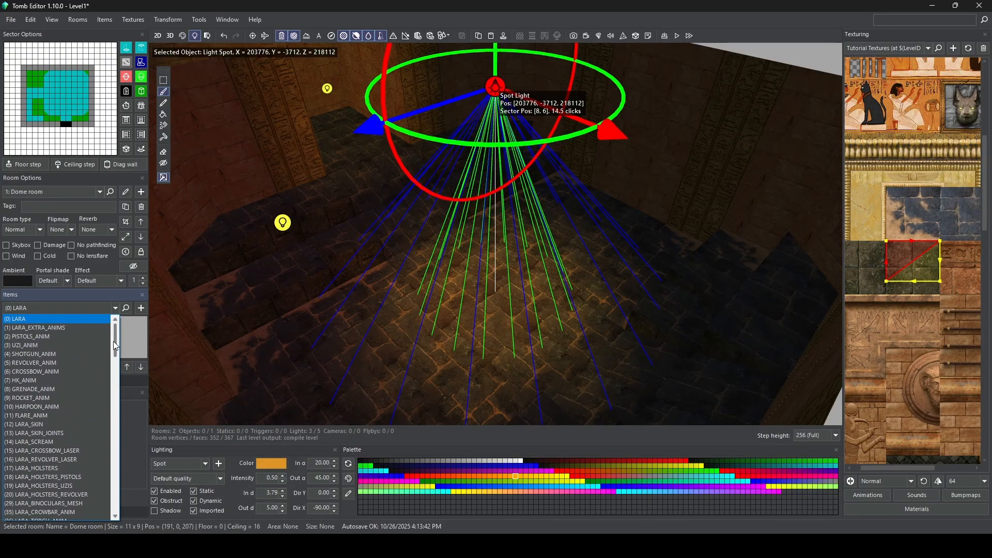
{"action": "left_click_drag", "start_coordinate": [112, 365], "coordinate": [116, 342]}
{"action": "left_click", "coordinate": [133, 341]}
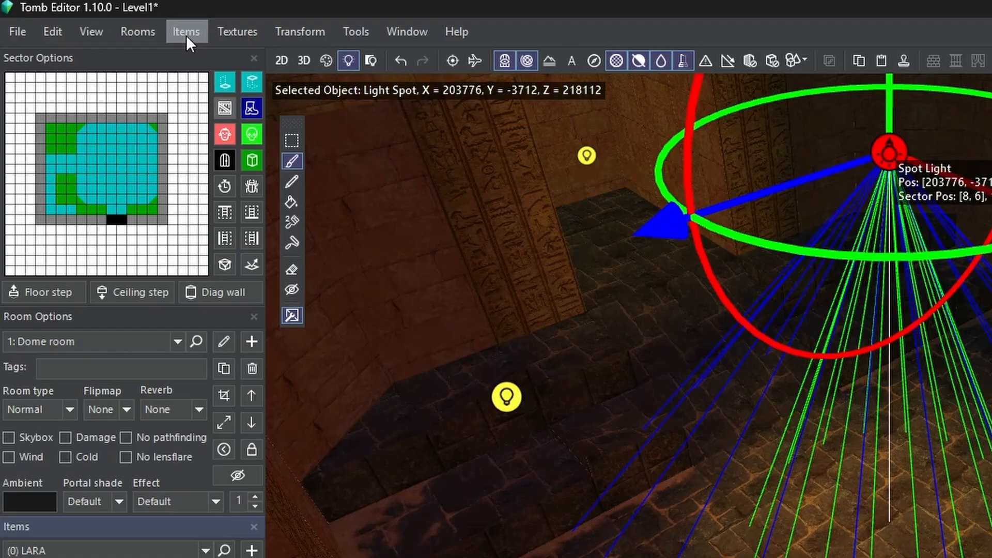
Step: Add the Tutorial Level WAD object file from Level1's Wads folder to the level
{"action": "left_click", "coordinate": [186, 33]}
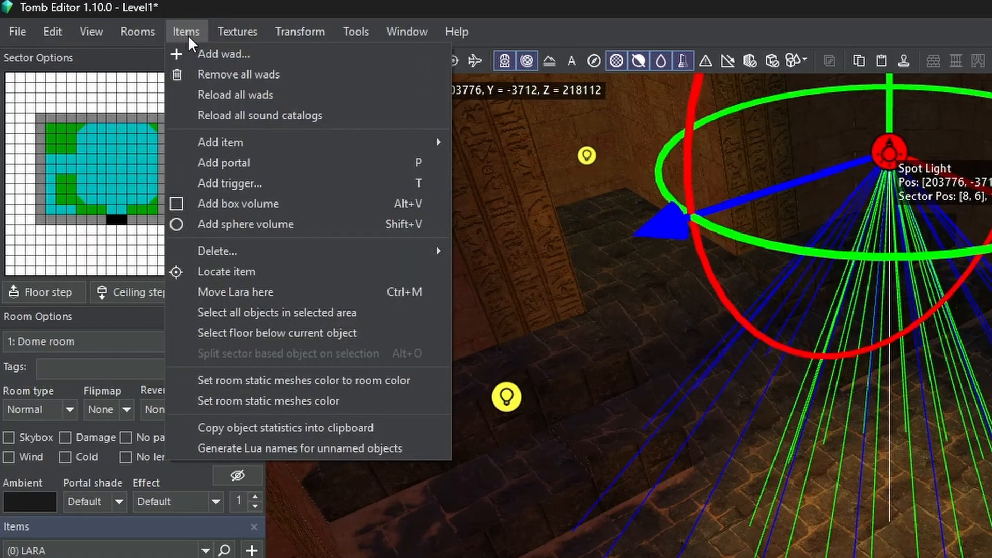
{"action": "left_click", "coordinate": [222, 55]}
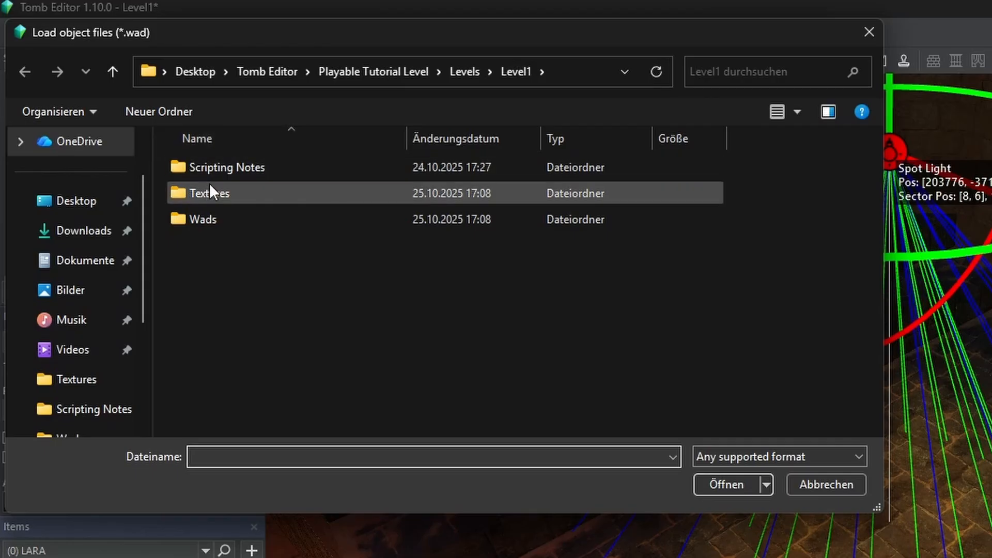
{"action": "double_click", "coordinate": [205, 220]}
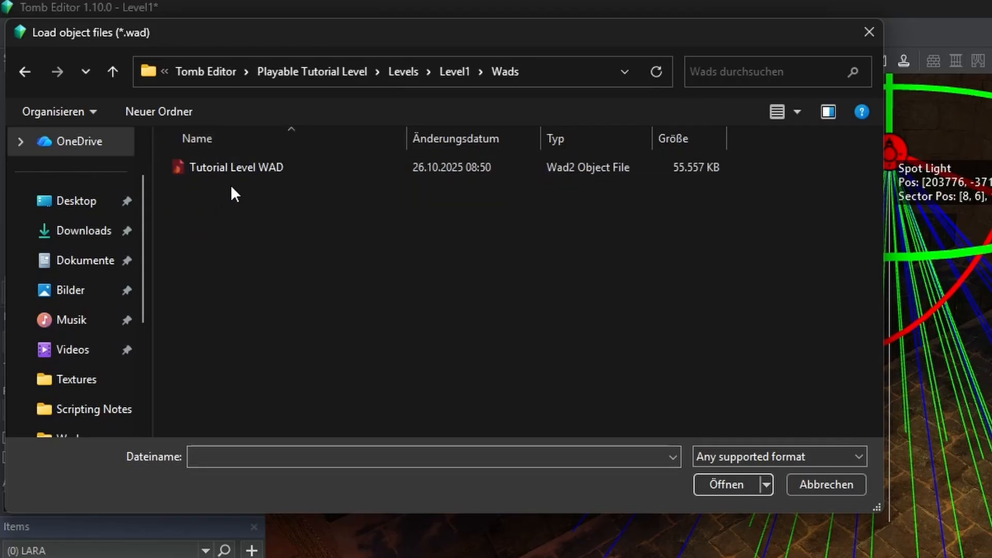
{"action": "left_click", "coordinate": [232, 167]}
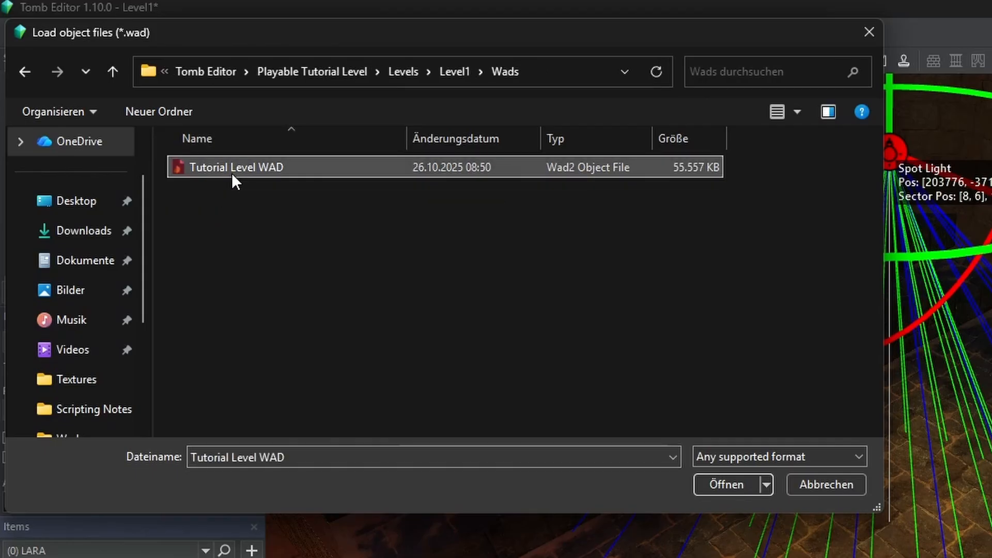
{"action": "double_click", "coordinate": [235, 171]}
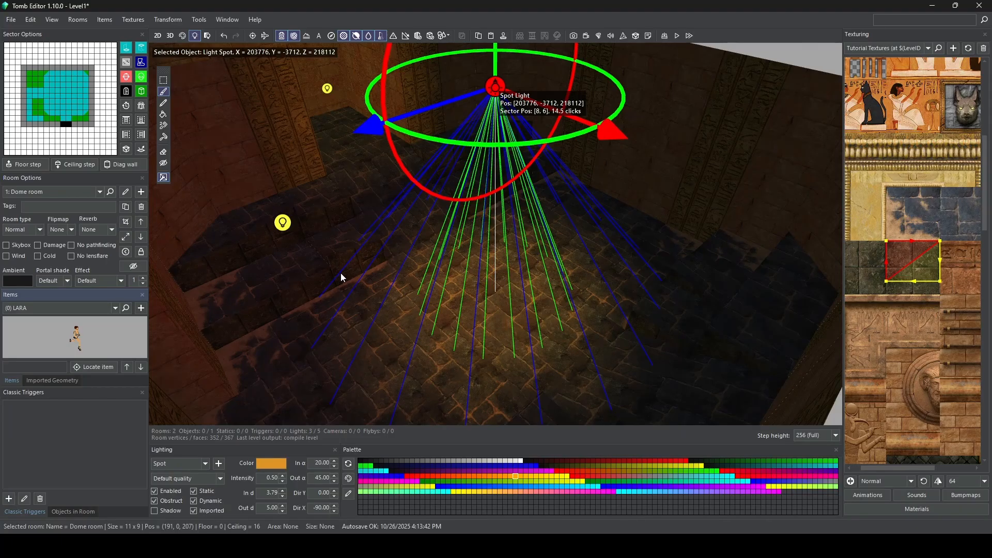
Step: Look through the level's item list from LARA down to its far end
{"action": "left_click", "coordinate": [114, 308]}
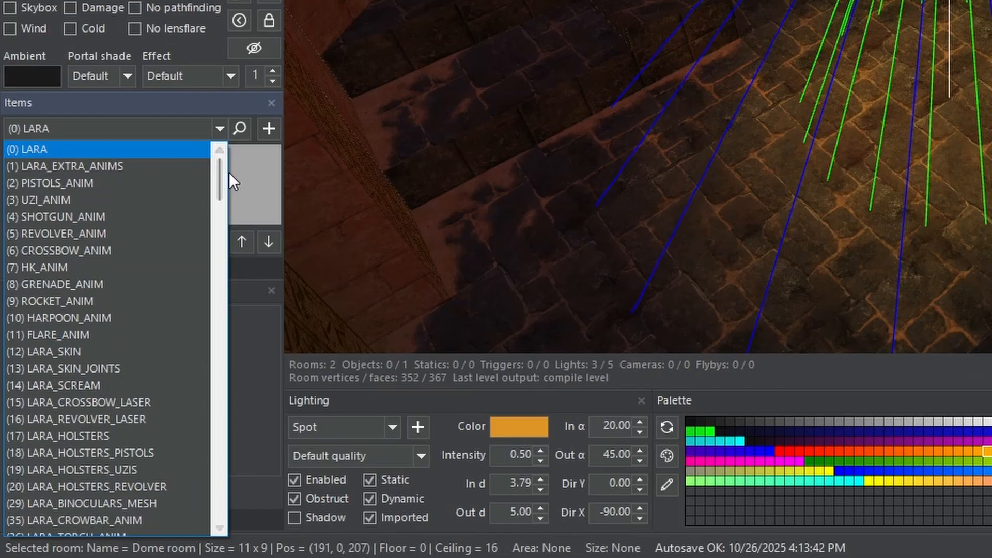
{"action": "left_click_drag", "start_coordinate": [117, 333], "coordinate": [116, 344]}
{"action": "left_click_drag", "start_coordinate": [222, 201], "coordinate": [219, 512]}
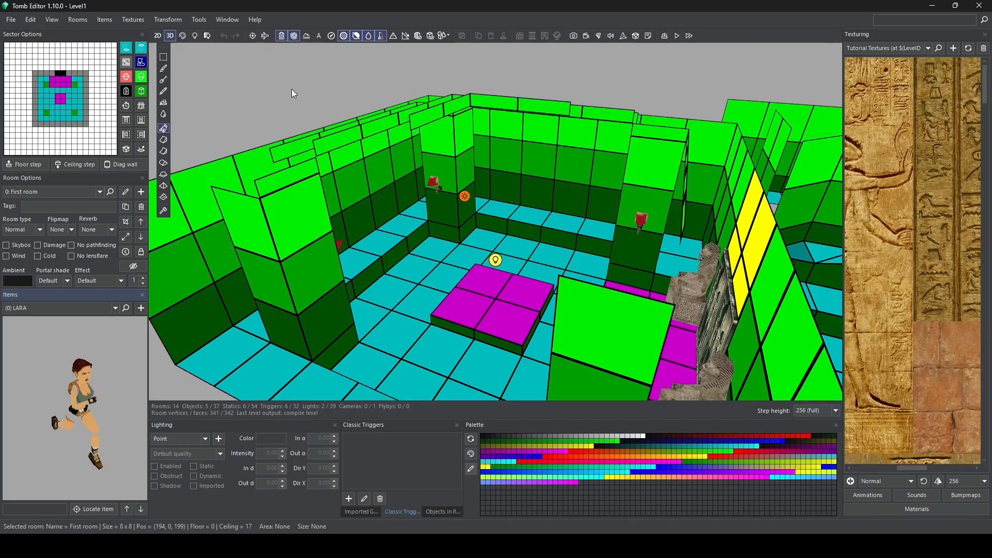
Step: In Level Settings, autodetect the sound infos to include, deselecting all sounds first, and save the settings
{"action": "left_click", "coordinate": [226, 20]}
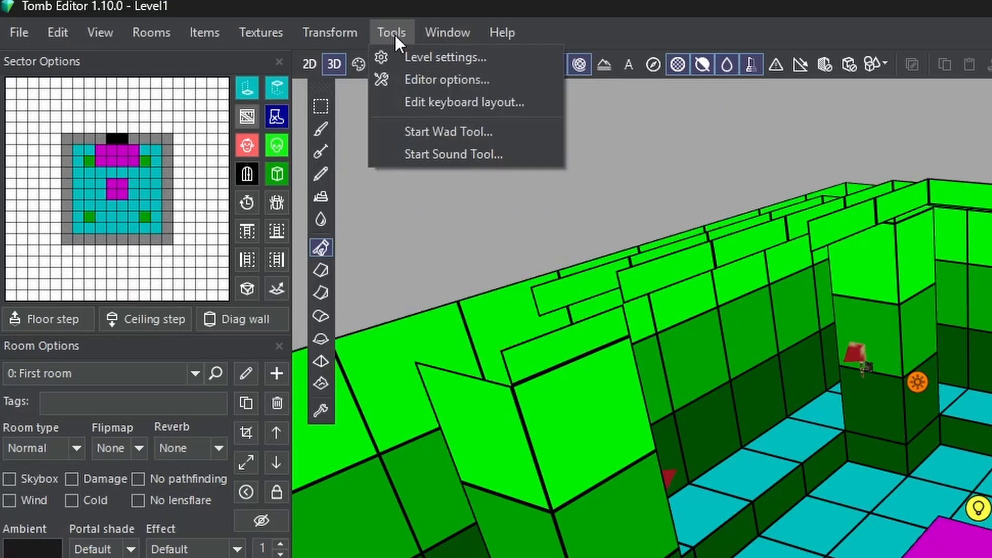
{"action": "left_click", "coordinate": [212, 30]}
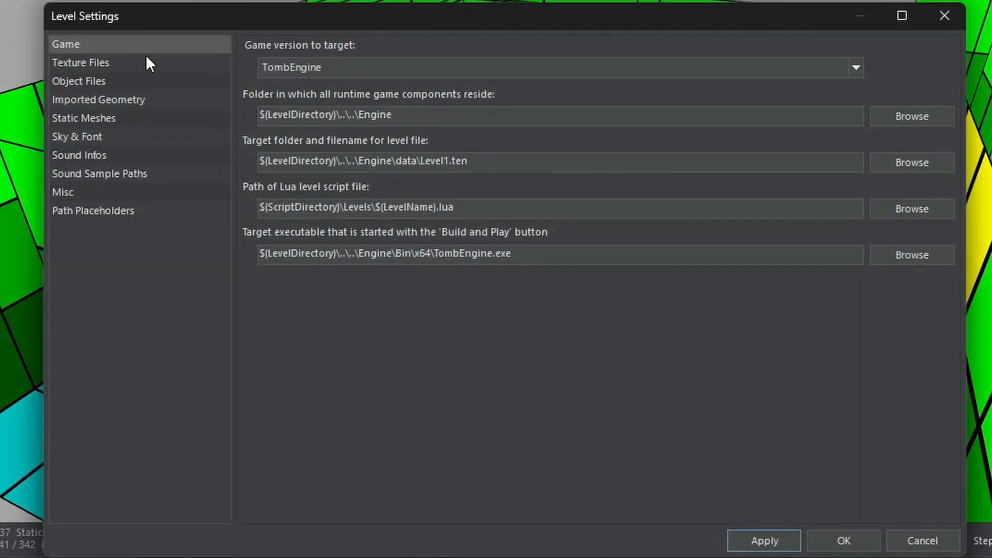
{"action": "left_click", "coordinate": [105, 155]}
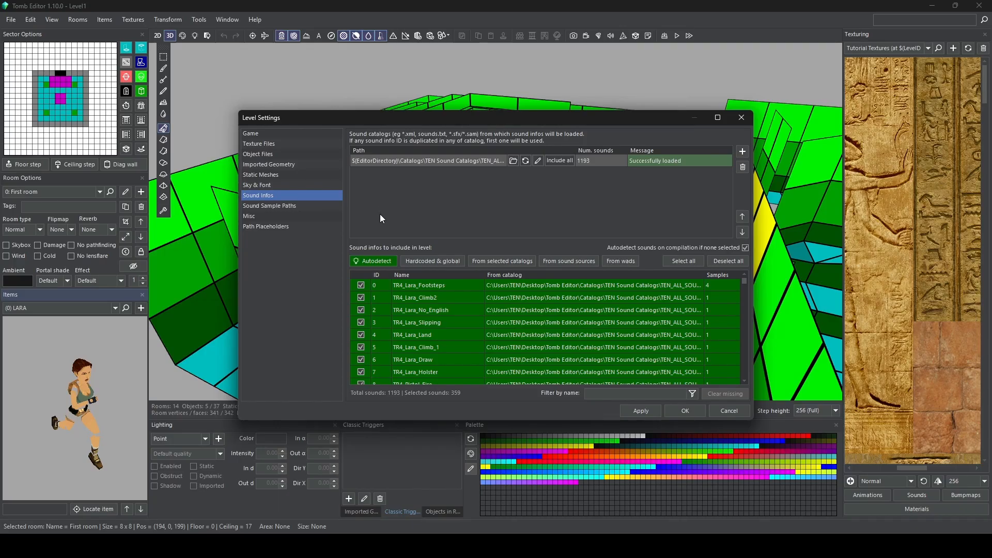
{"action": "left_click", "coordinate": [375, 262]}
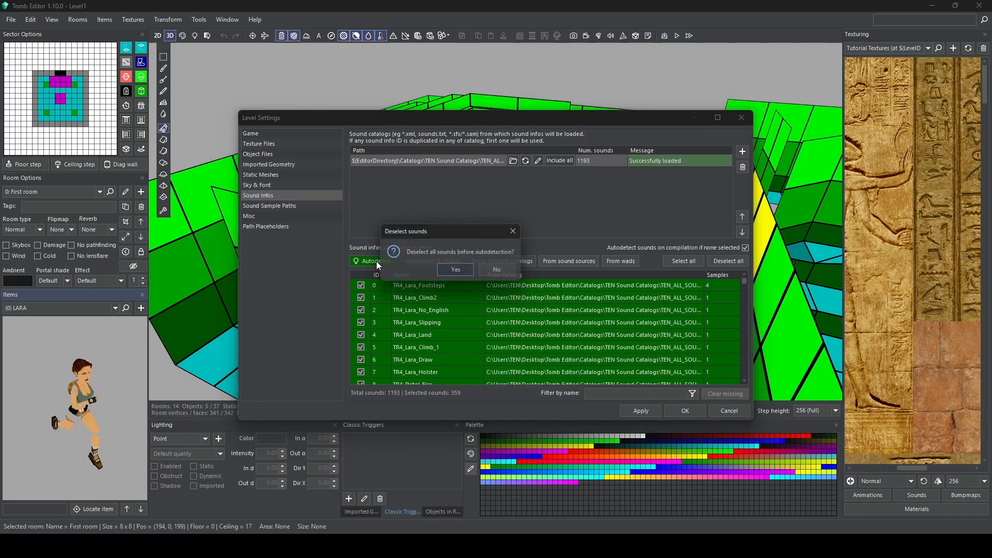
{"action": "left_click", "coordinate": [448, 270]}
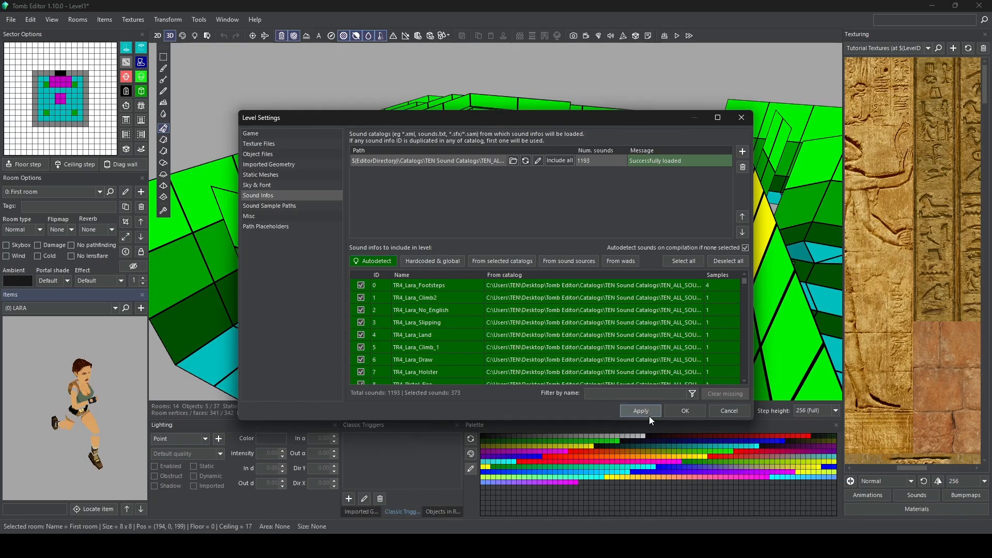
{"action": "left_click", "coordinate": [690, 414]}
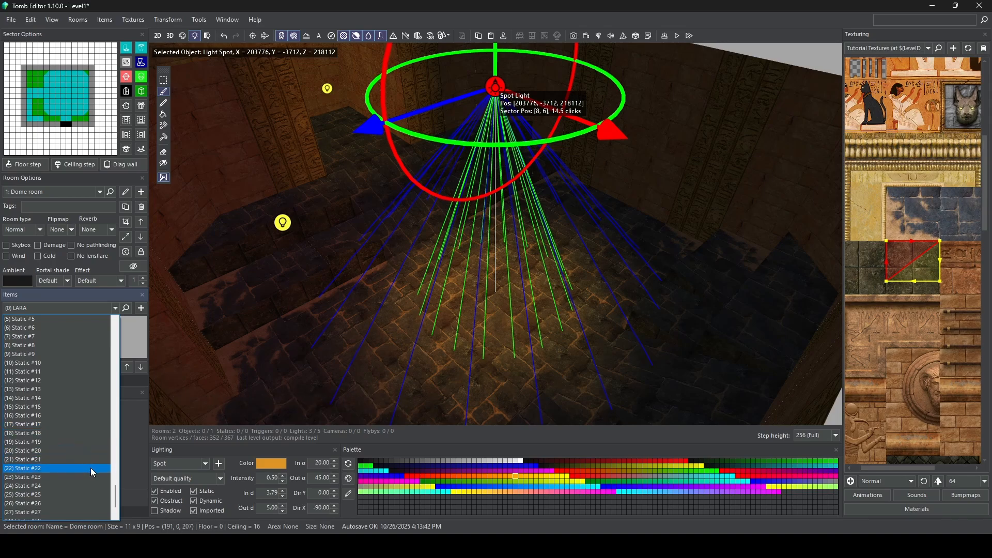
Step: Show the Dome room in 3D geometry mode, deselect the spot light and face the central ramp
{"action": "left_click_drag", "start_coordinate": [116, 499], "coordinate": [115, 410]}
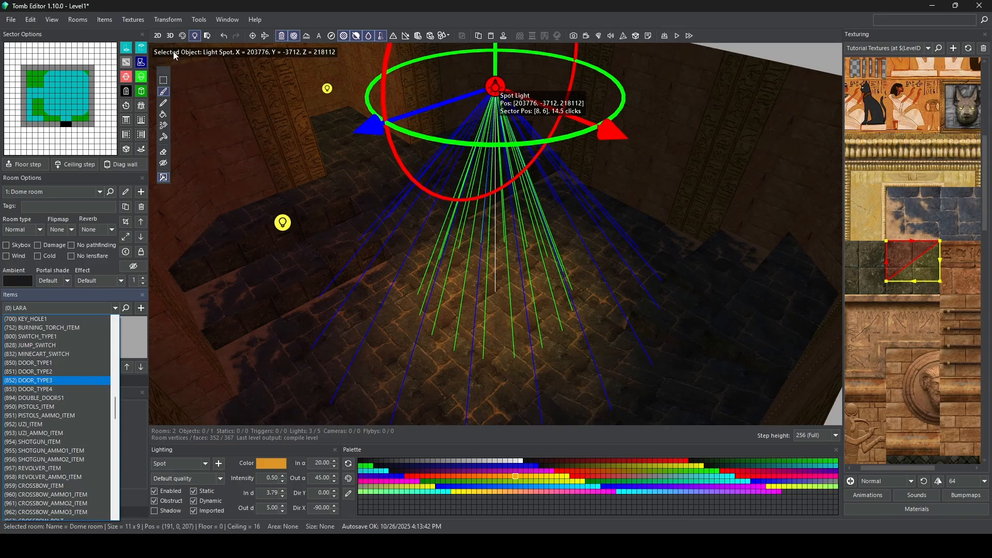
{"action": "left_click", "coordinate": [172, 36]}
{"action": "left_click", "coordinate": [172, 36]}
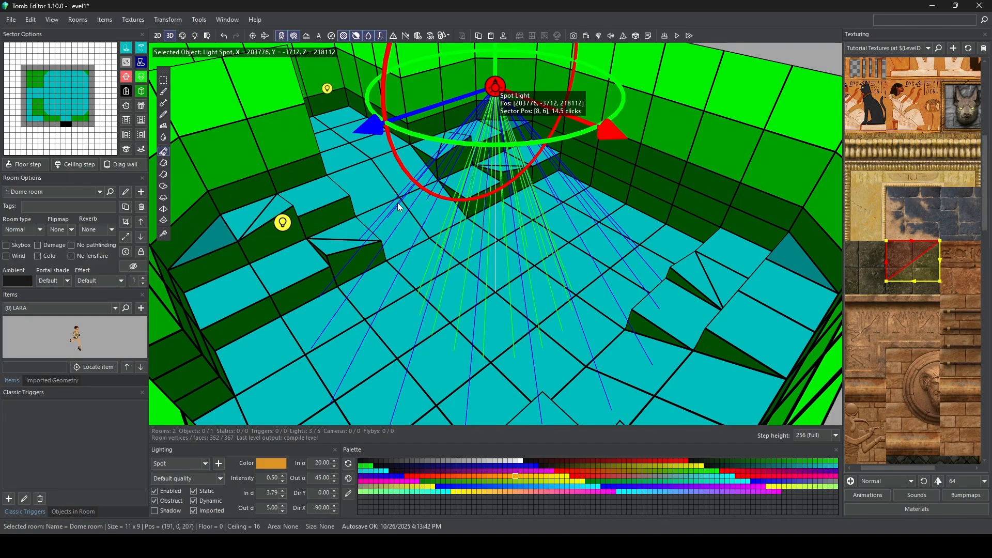
{"action": "key", "text": "Escape"}
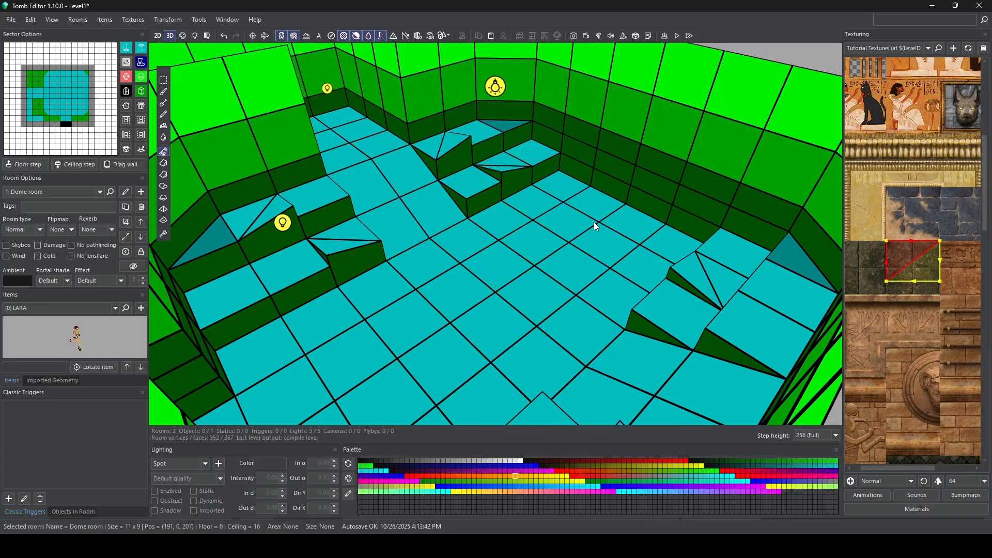
{"action": "right_click_drag", "start_coordinate": [594, 221], "coordinate": [482, 226]}
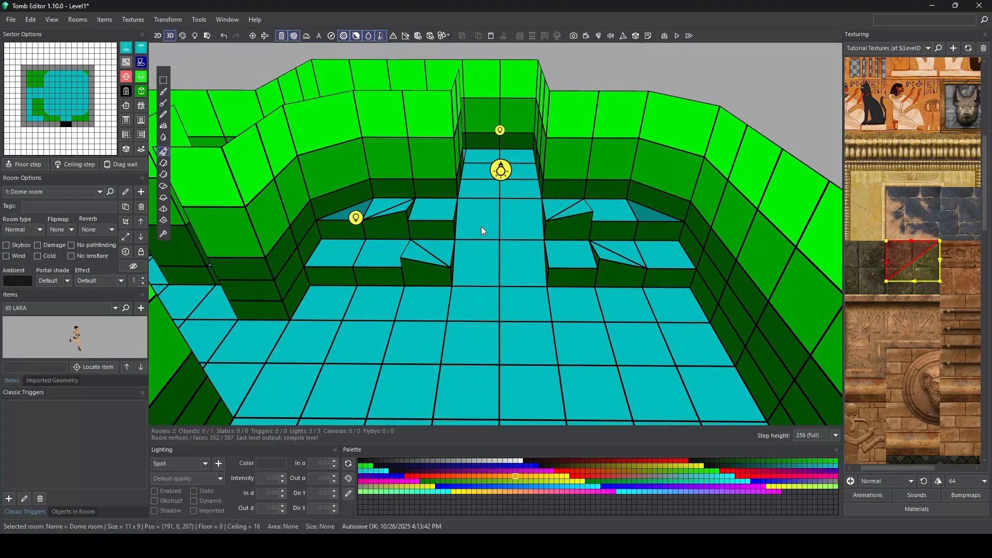
Step: Select in turn the raised floor sectors flanking the central ramp to check them as object positions
{"action": "left_click", "coordinate": [436, 206]}
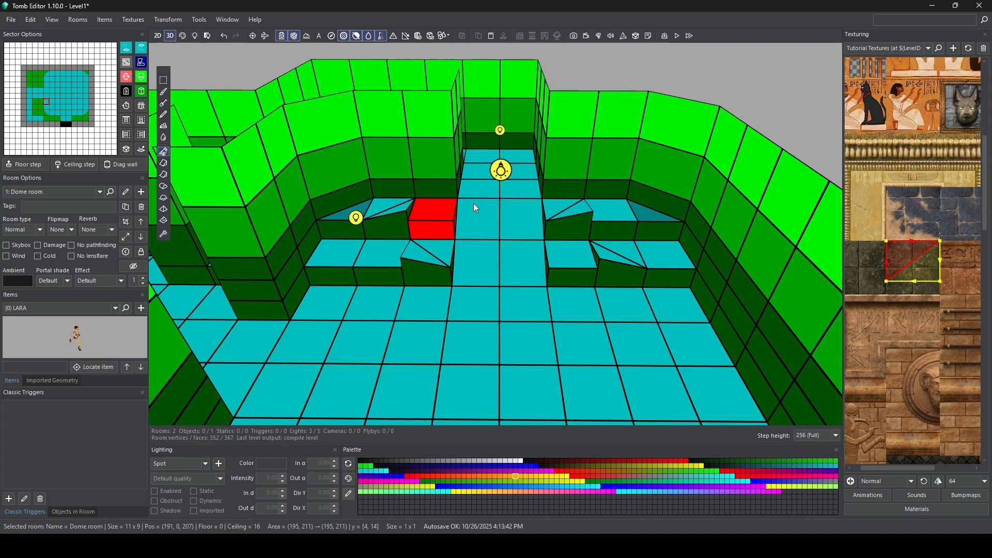
{"action": "left_click", "coordinate": [559, 210]}
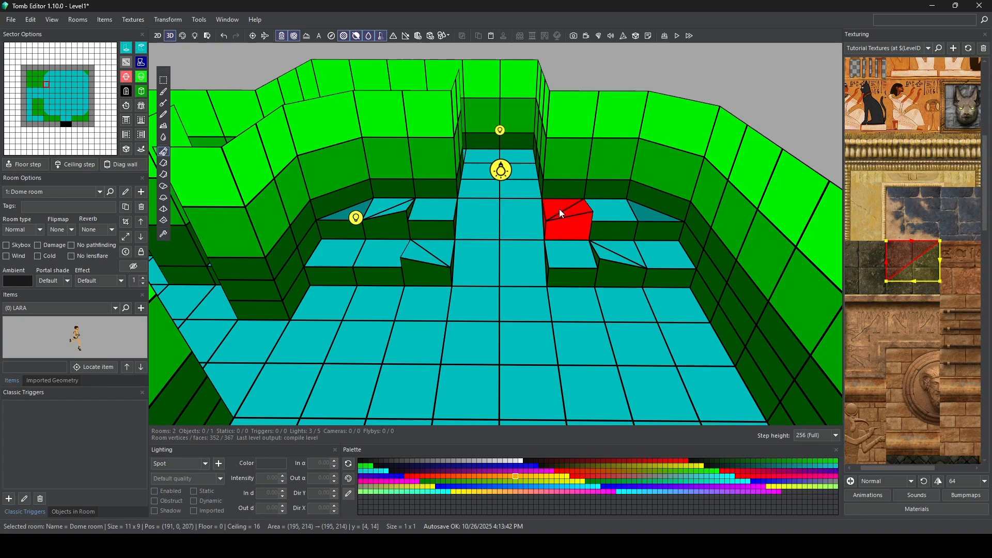
{"action": "left_click", "coordinate": [442, 212]}
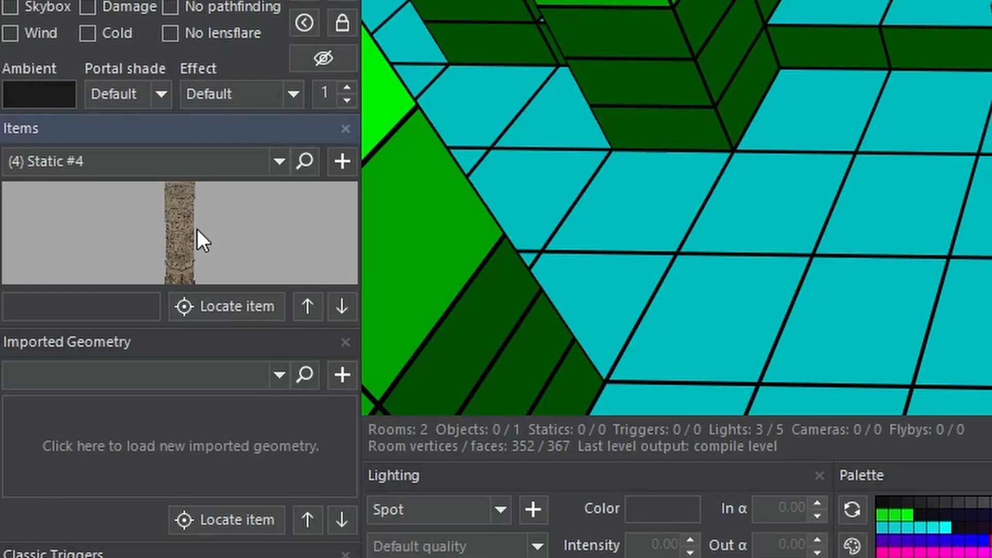
{"action": "left_click_drag", "start_coordinate": [197, 230], "coordinate": [230, 225]}
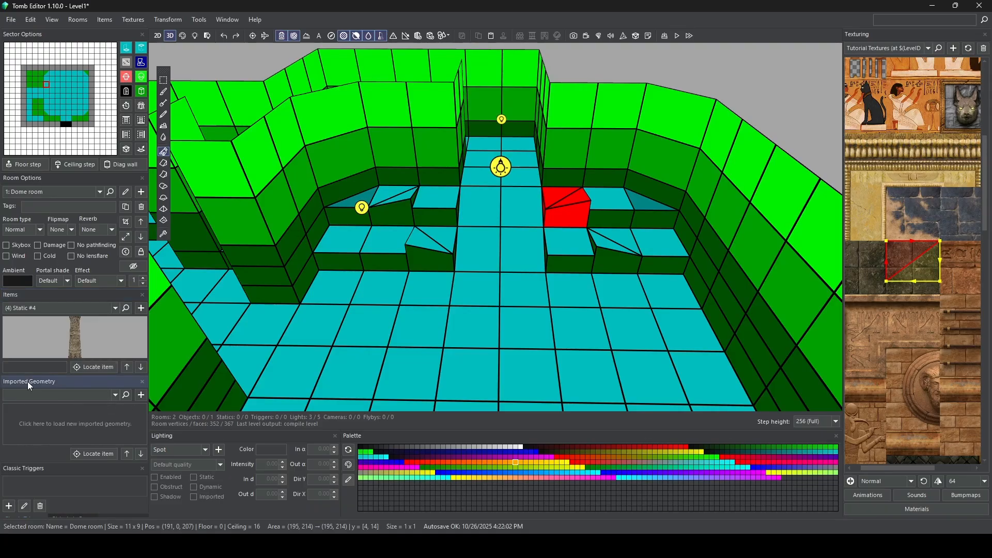
Step: Dock Imported Geometry, Classic Triggers and Objects in Room together beside Lighting, enlarging the item preview, and bring Imported Geometry to the front
{"action": "left_click_drag", "start_coordinate": [26, 381], "coordinate": [359, 443]}
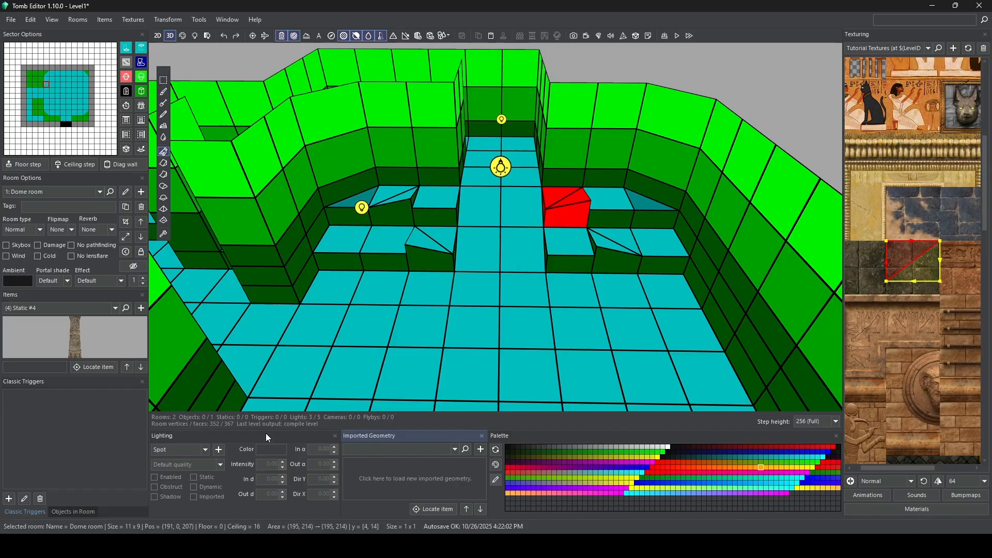
{"action": "left_click_drag", "start_coordinate": [24, 381], "coordinate": [437, 442]}
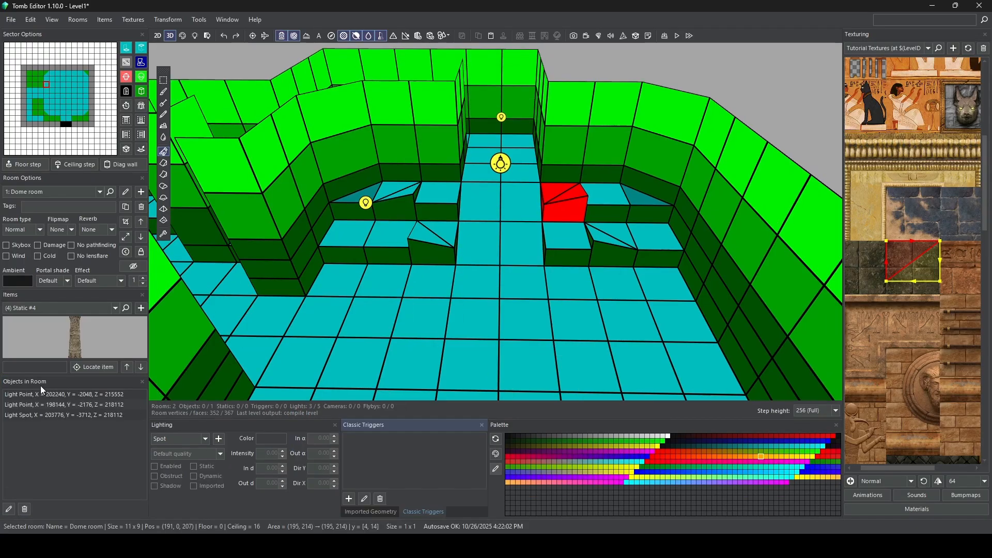
{"action": "left_click_drag", "start_coordinate": [20, 379], "coordinate": [415, 440]}
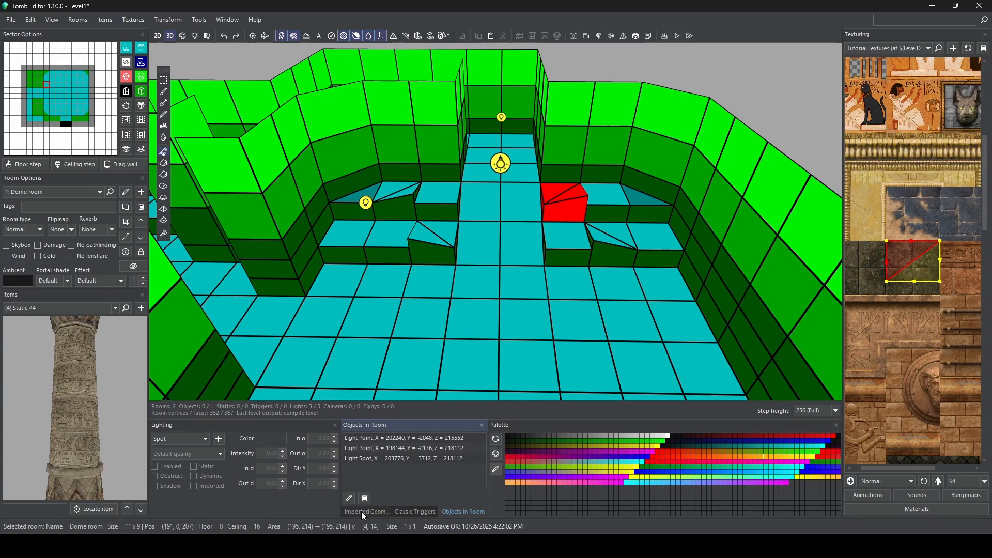
{"action": "left_click", "coordinate": [406, 513]}
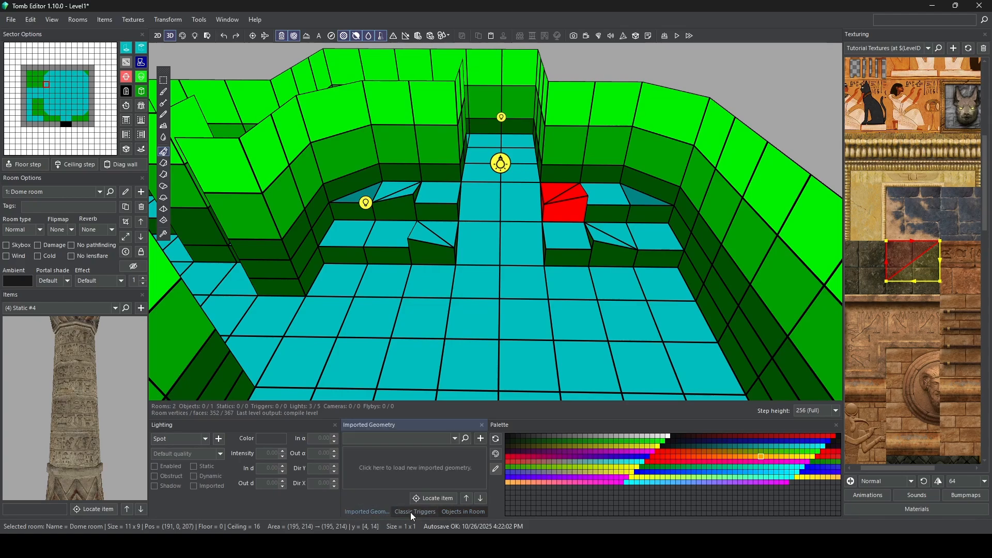
{"action": "left_click", "coordinate": [449, 513]}
{"action": "left_click", "coordinate": [428, 515]}
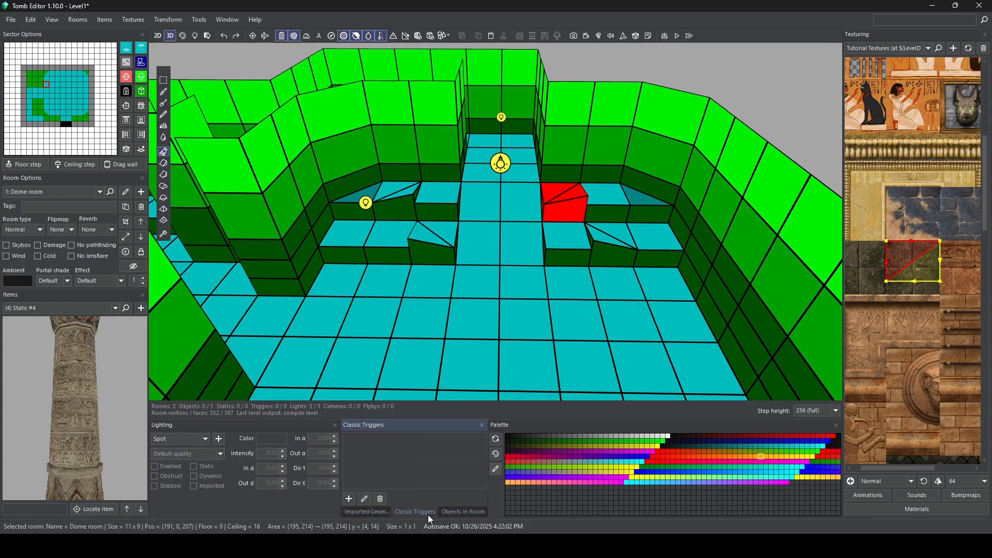
{"action": "left_click", "coordinate": [380, 515]}
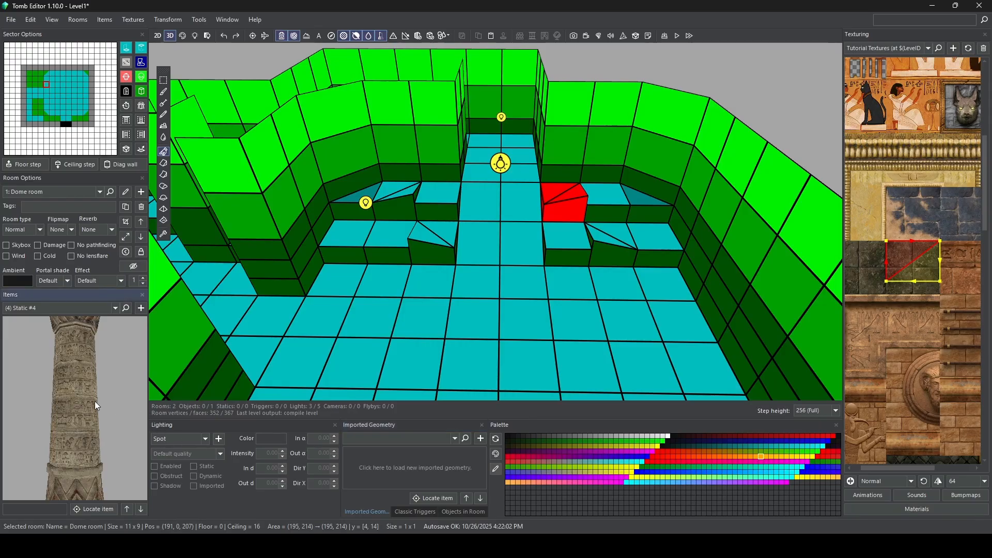
Step: Place the column Static #4 on the raised upper sector left of the central ramp and deselect it
{"action": "left_click_drag", "start_coordinate": [94, 401], "coordinate": [95, 376]}
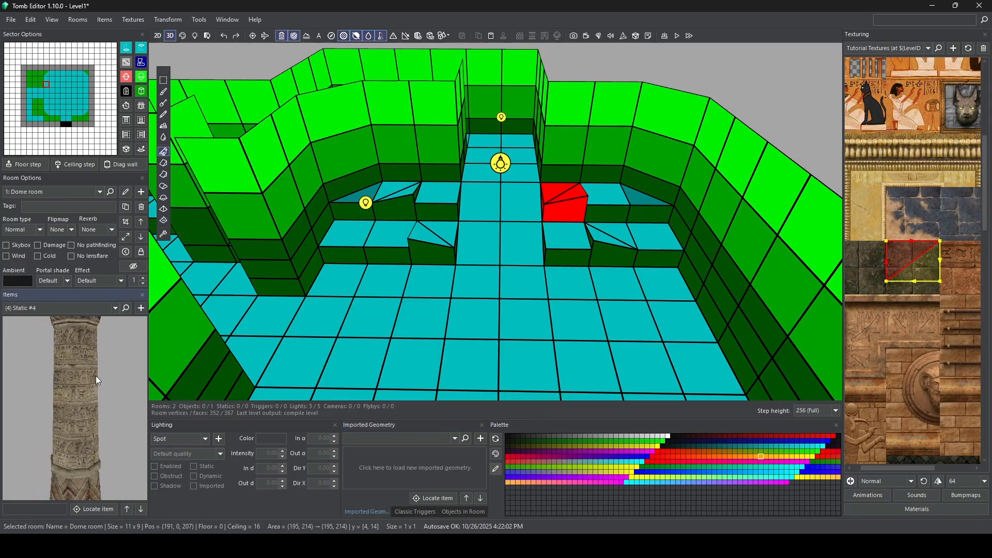
{"action": "left_click", "coordinate": [139, 311]}
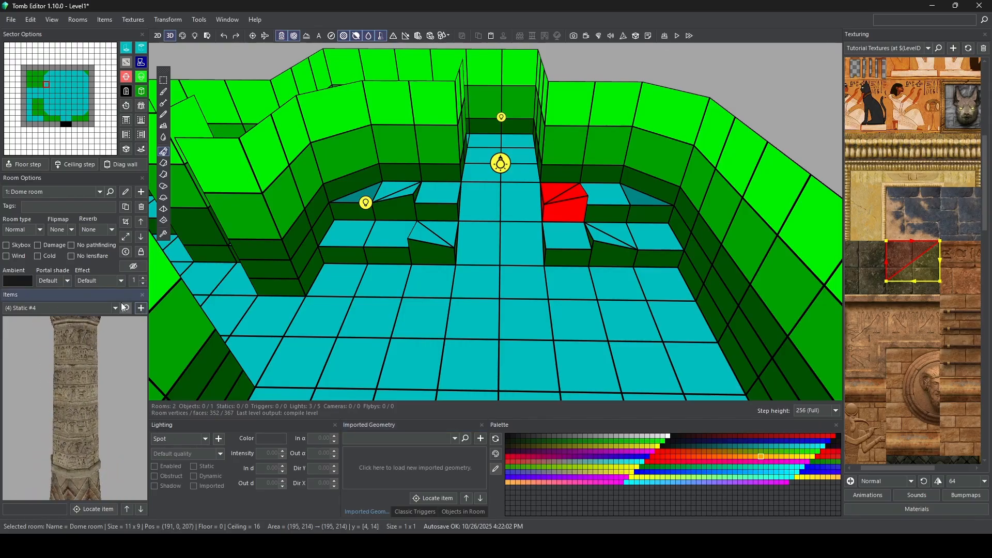
{"action": "left_click", "coordinate": [442, 195]}
{"action": "right_click_drag", "start_coordinate": [443, 195], "coordinate": [427, 144]}
{"action": "scroll", "coordinate": [449, 199], "scroll_direction": "up", "scroll_amount": 5}
{"action": "key", "text": "Escape"}
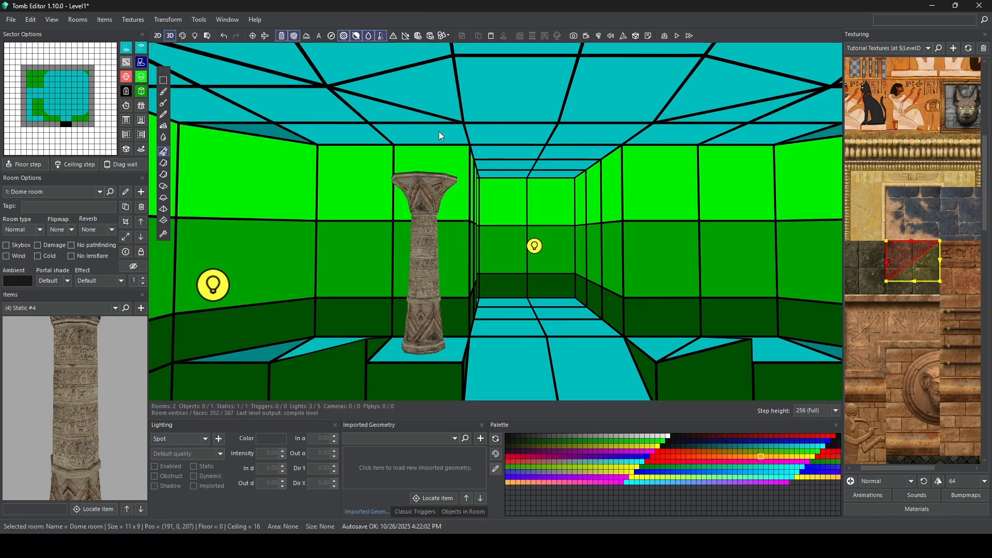
Step: Lower the ceiling above the column to its capital, and repeat the column and lowered ceiling on the other side of the ramp
{"action": "left_click", "coordinate": [439, 136]}
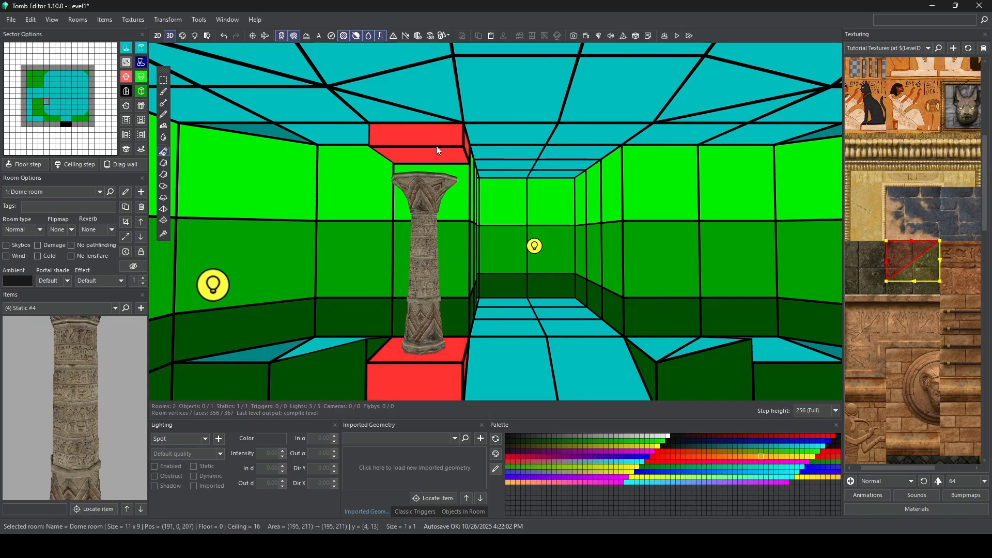
{"action": "key", "text": "s"}
{"action": "right_click_drag", "start_coordinate": [448, 182], "coordinate": [507, 318]}
{"action": "left_click", "coordinate": [585, 316]}
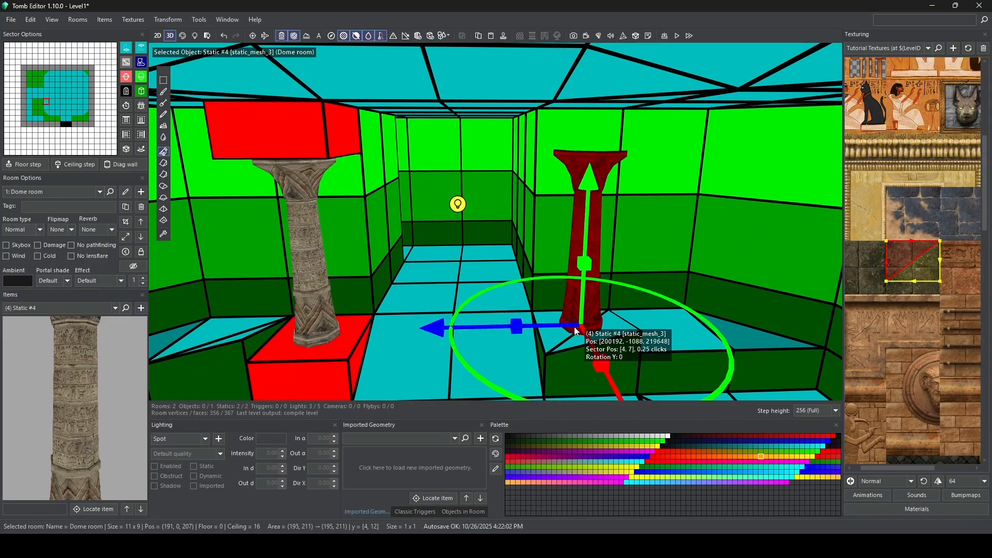
{"action": "right_click_drag", "start_coordinate": [585, 316], "coordinate": [599, 144]}
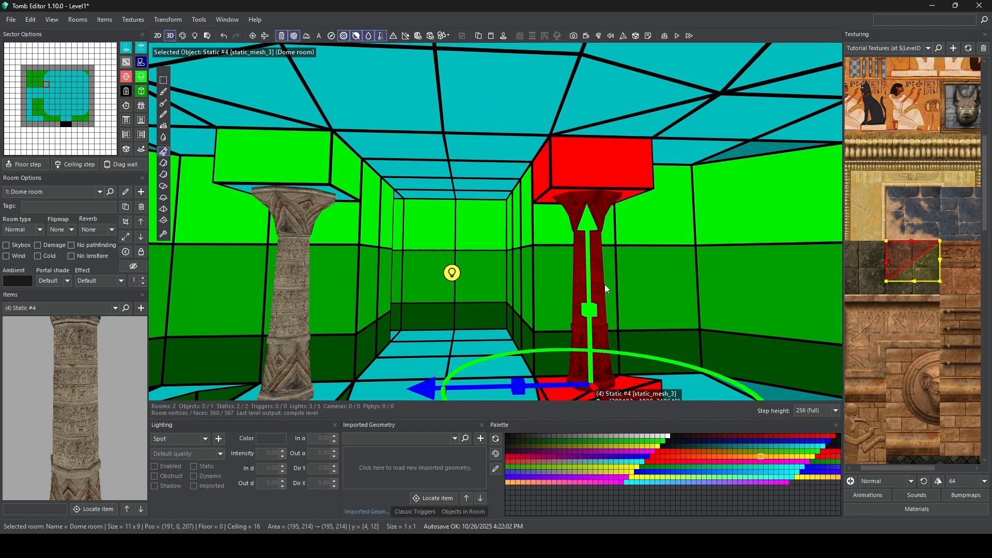
Step: Lower the column at sector [4, 7] onto the floor at 0 clicks and deselect it
{"action": "middle_click_drag", "start_coordinate": [605, 284], "coordinate": [576, 198]}
{"action": "scroll", "coordinate": [541, 263], "scroll_direction": "up", "scroll_amount": 2}
{"action": "scroll", "coordinate": [544, 275], "scroll_direction": "up", "scroll_amount": 1}
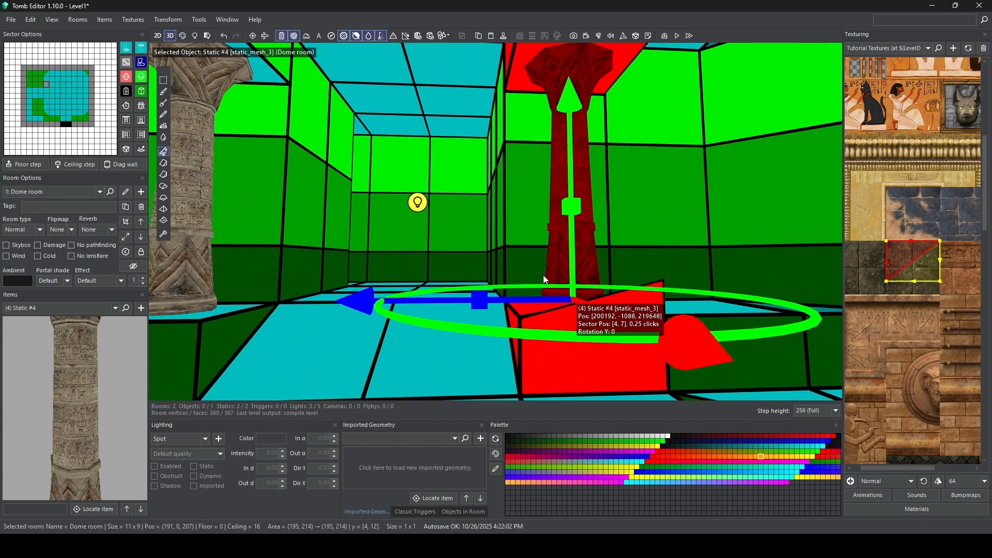
{"action": "right_click_drag", "start_coordinate": [543, 275], "coordinate": [547, 299]}
{"action": "key", "text": "Escape"}
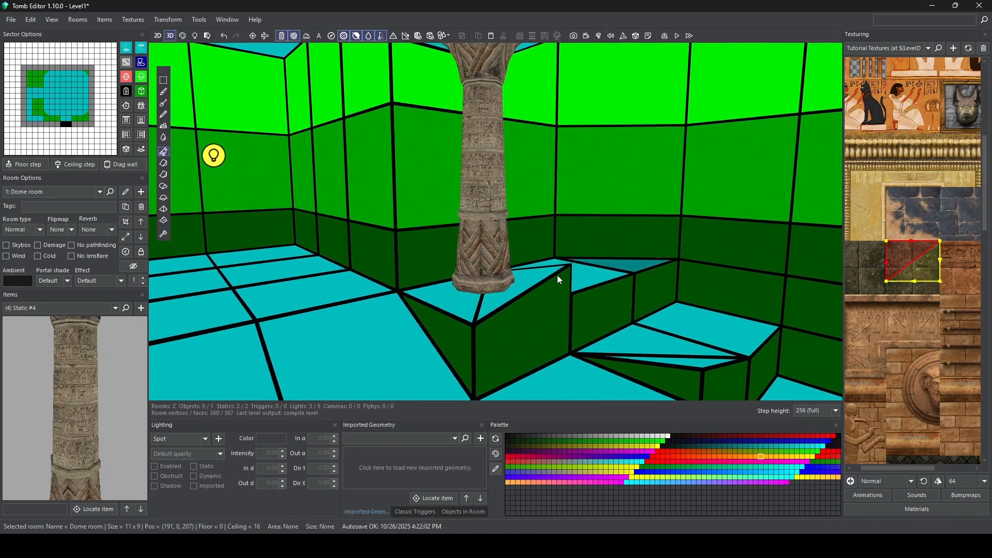
{"action": "left_click", "coordinate": [504, 112]}
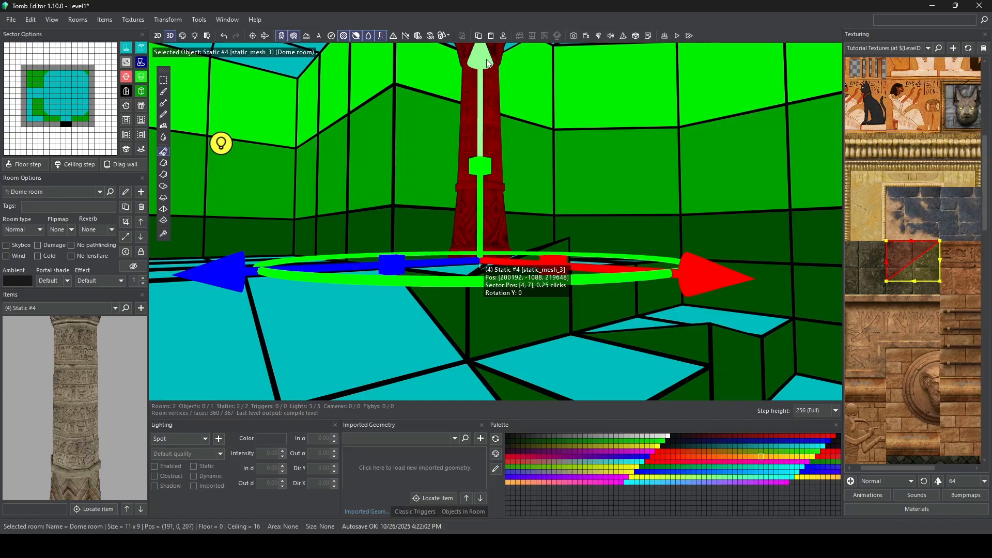
{"action": "left_click_drag", "start_coordinate": [481, 58], "coordinate": [481, 71]}
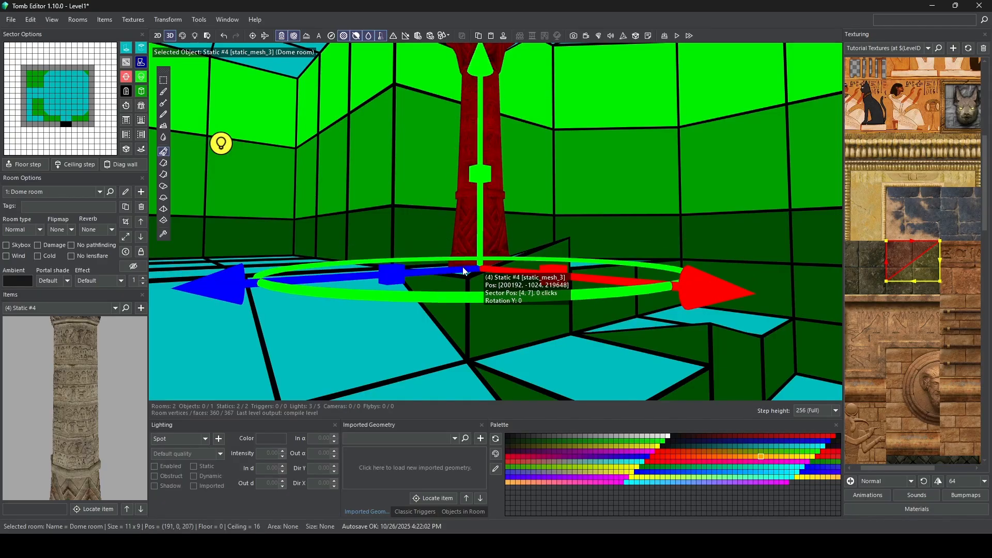
{"action": "key", "text": "Escape"}
Step: Add columns under lowered ceilings on both sides of the opposite ramp, lowering the one at sector [11, 4] to 0 clicks
{"action": "mouse_move", "coordinate": [463, 268]}
{"action": "right_mouse_down"}
{"action": "mouse_move", "coordinate": [572, 263]}
{"action": "mouse_move", "coordinate": [513, 276]}
{"action": "mouse_move", "coordinate": [522, 263]}
{"action": "mouse_move", "coordinate": [461, 250]}
{"action": "right_mouse_up"}
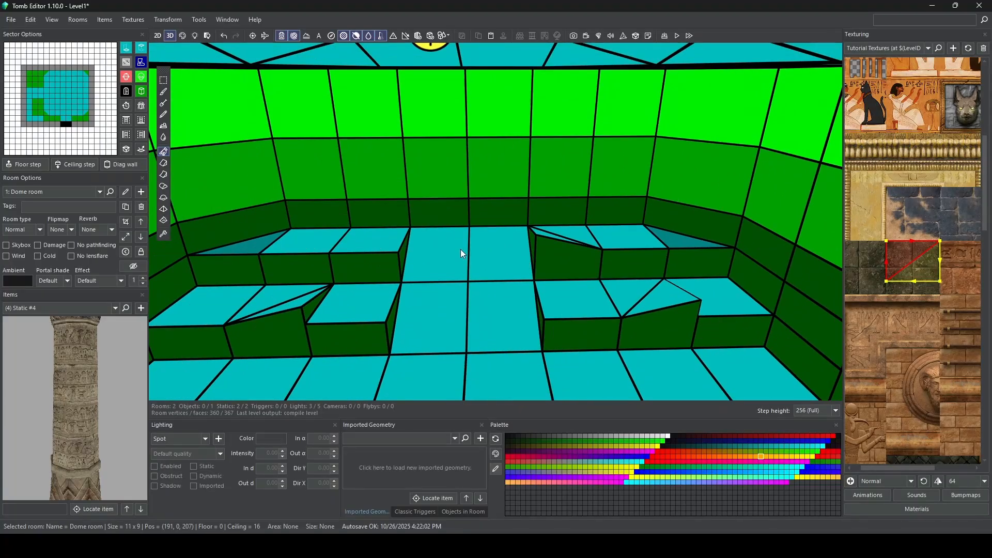
{"action": "left_click", "coordinate": [366, 240]}
{"action": "right_click_drag", "start_coordinate": [367, 240], "coordinate": [344, 283]}
{"action": "left_click", "coordinate": [500, 334]}
{"action": "right_click_drag", "start_coordinate": [523, 236], "coordinate": [423, 60]}
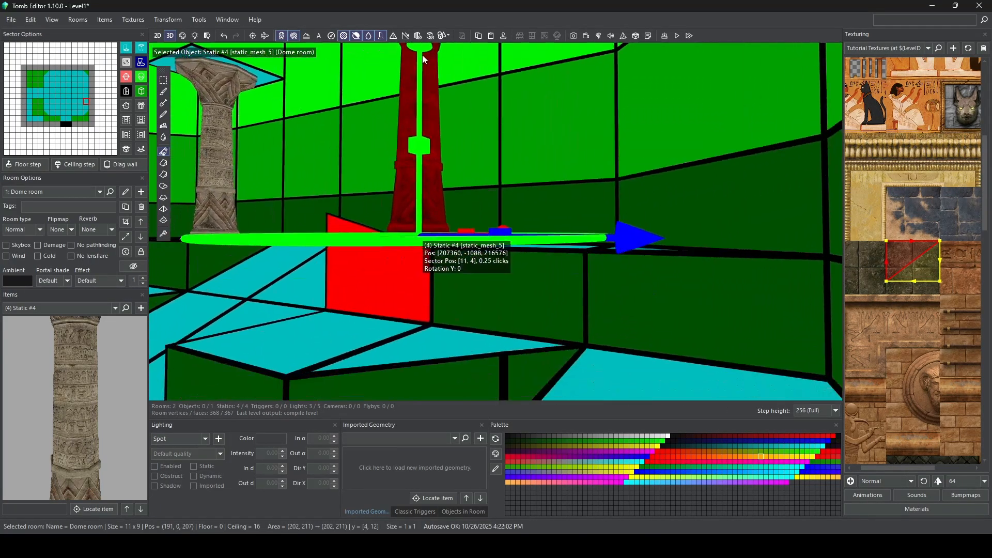
{"action": "left_click_drag", "start_coordinate": [423, 60], "coordinate": [424, 66]}
{"action": "right_click_drag", "start_coordinate": [444, 83], "coordinate": [449, 129]}
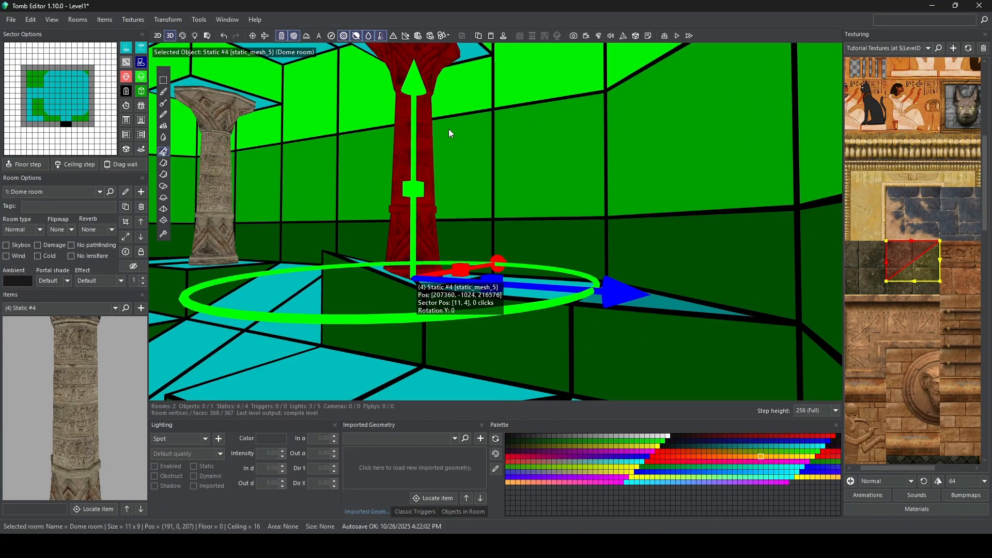
Step: Show the room in textured mode and examine the columns and the lowered ceiling blocks above them
{"action": "left_click", "coordinate": [182, 35]}
{"action": "right_click_drag", "start_coordinate": [254, 194], "coordinate": [256, 187]}
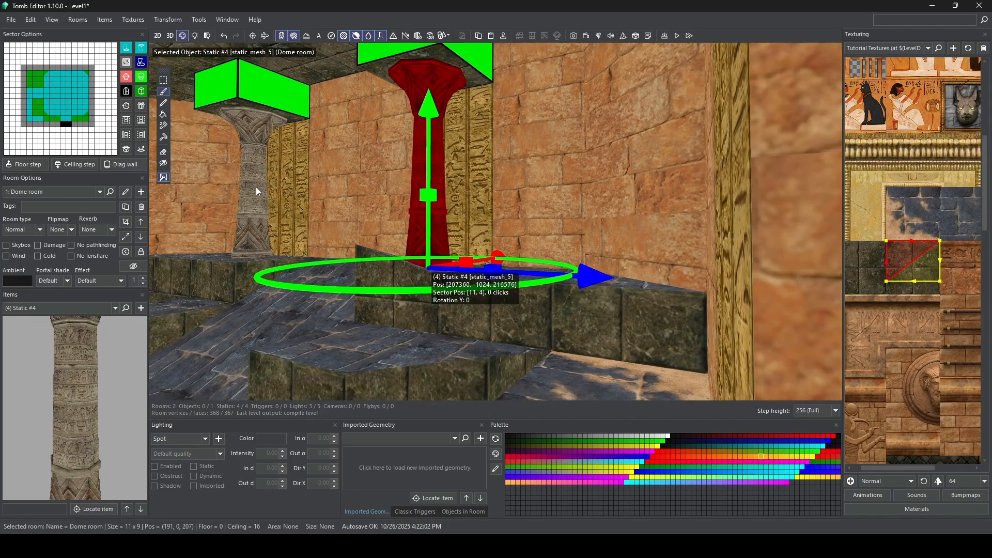
{"action": "scroll", "coordinate": [256, 187], "scroll_direction": "down", "scroll_amount": 5}
{"action": "middle_click_drag", "start_coordinate": [274, 142], "coordinate": [399, 204]}
{"action": "scroll", "coordinate": [478, 254], "scroll_direction": "up", "scroll_amount": 2}
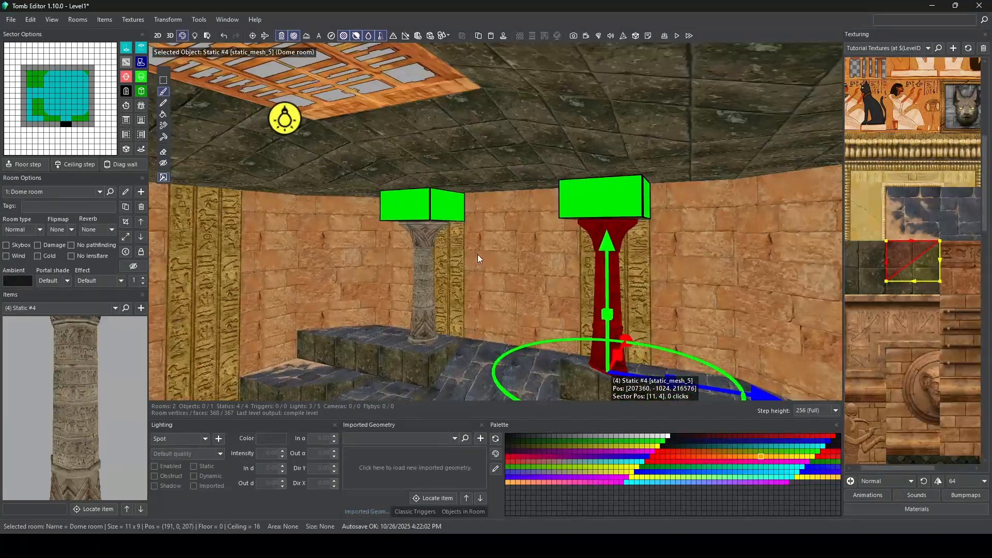
{"action": "scroll", "coordinate": [478, 254], "scroll_direction": "up", "scroll_amount": 3}
{"action": "right_click_drag", "start_coordinate": [426, 234], "coordinate": [461, 235]}
{"action": "middle_click_drag", "start_coordinate": [397, 234], "coordinate": [614, 211]}
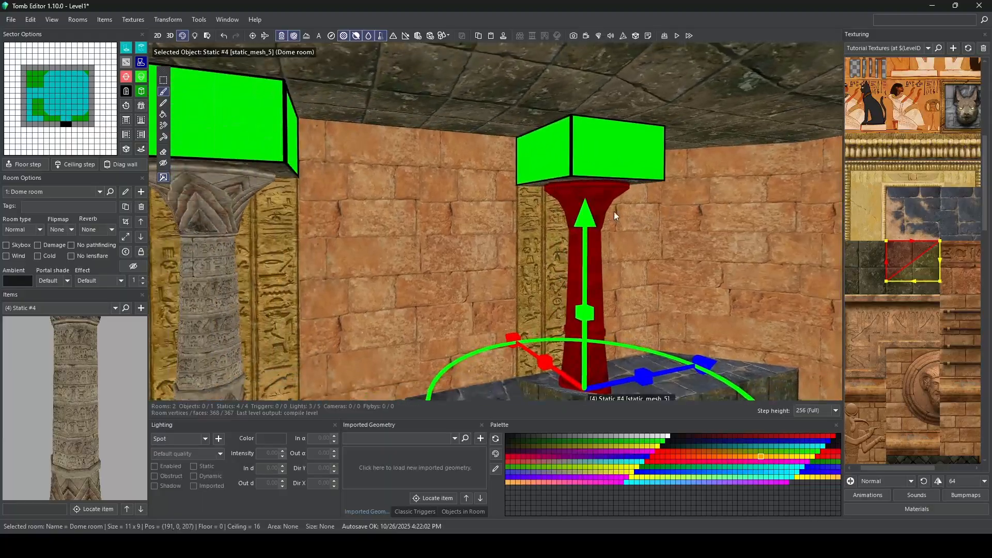
{"action": "scroll", "coordinate": [493, 234], "scroll_direction": "down", "scroll_amount": 3}
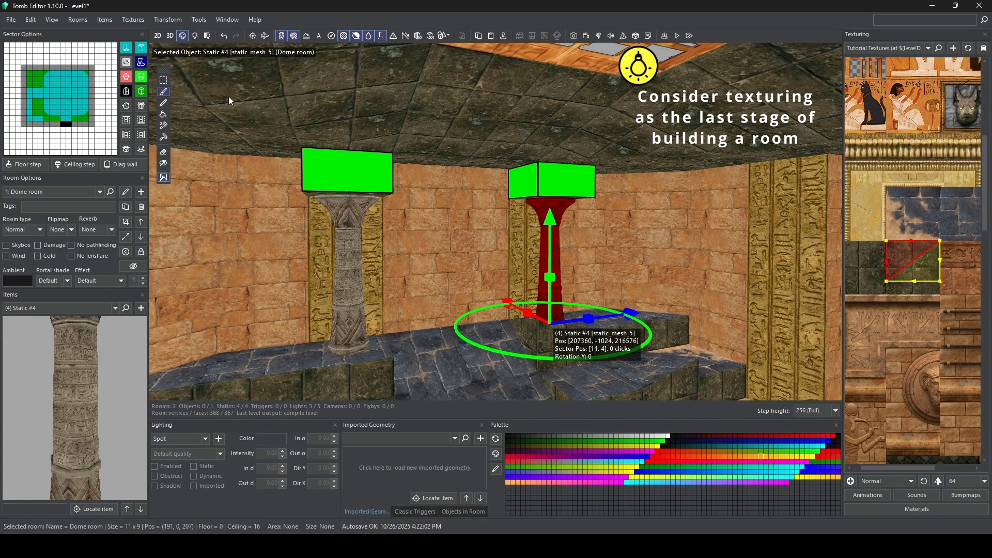
Step: Back in 3D geometry mode, place the cat statue Static #3 on the step at sector [10, 7] and rotate it to 90 degrees
{"action": "left_click", "coordinate": [169, 37]}
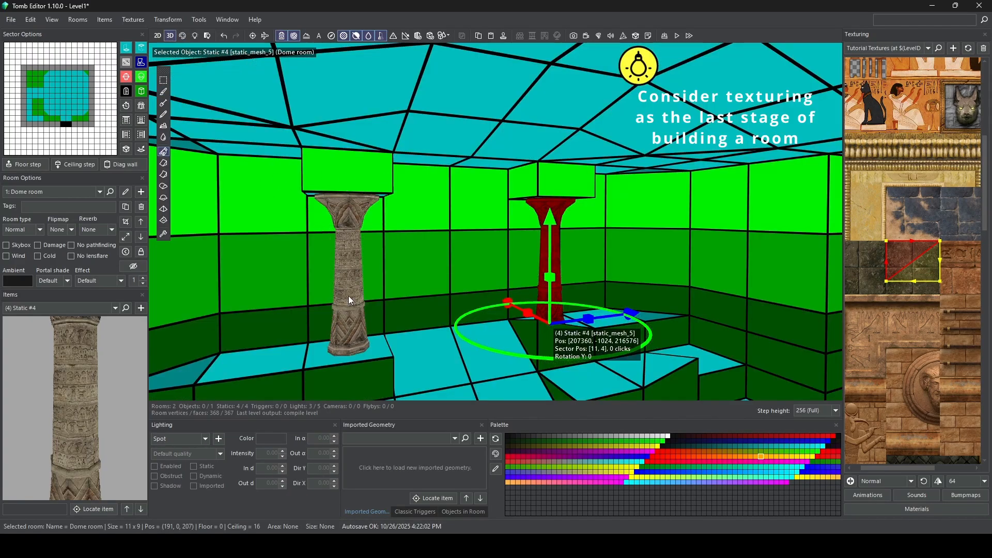
{"action": "right_click_drag", "start_coordinate": [399, 281], "coordinate": [399, 318]}
{"action": "scroll", "coordinate": [24, 426], "scroll_direction": "up", "scroll_amount": 1}
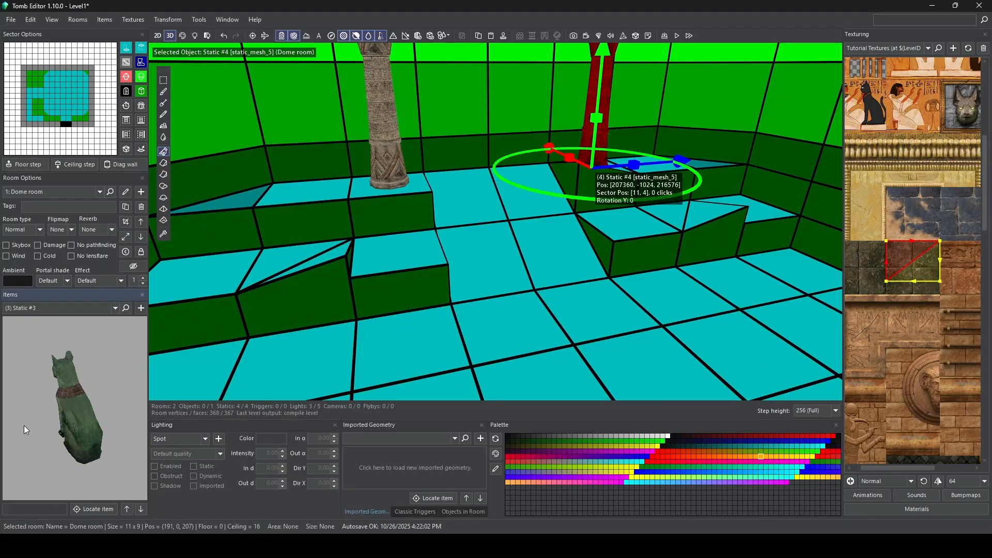
{"action": "left_click_drag", "start_coordinate": [23, 426], "coordinate": [123, 333]}
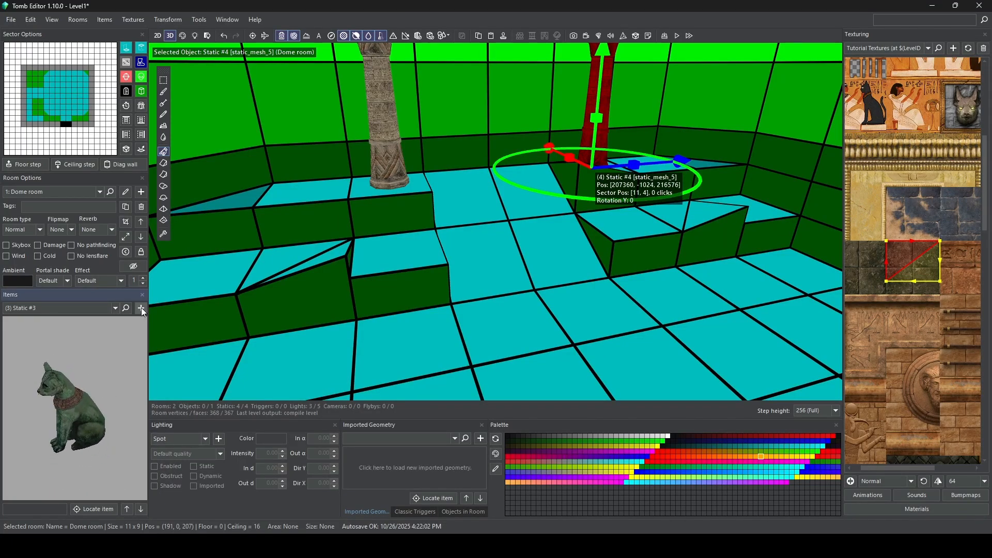
{"action": "left_click", "coordinate": [142, 308]}
{"action": "left_click", "coordinate": [406, 233]}
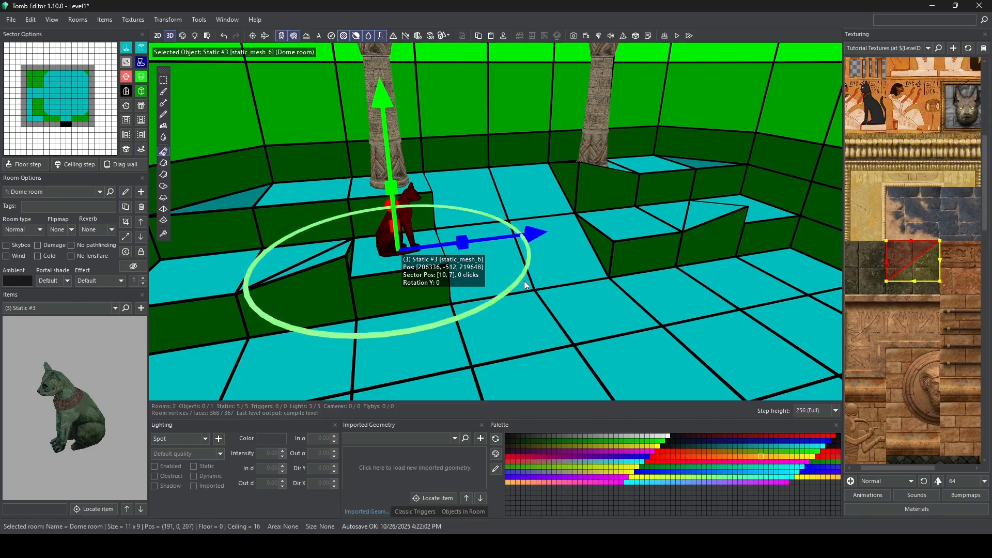
{"action": "left_click_drag", "start_coordinate": [493, 303], "coordinate": [310, 337]}
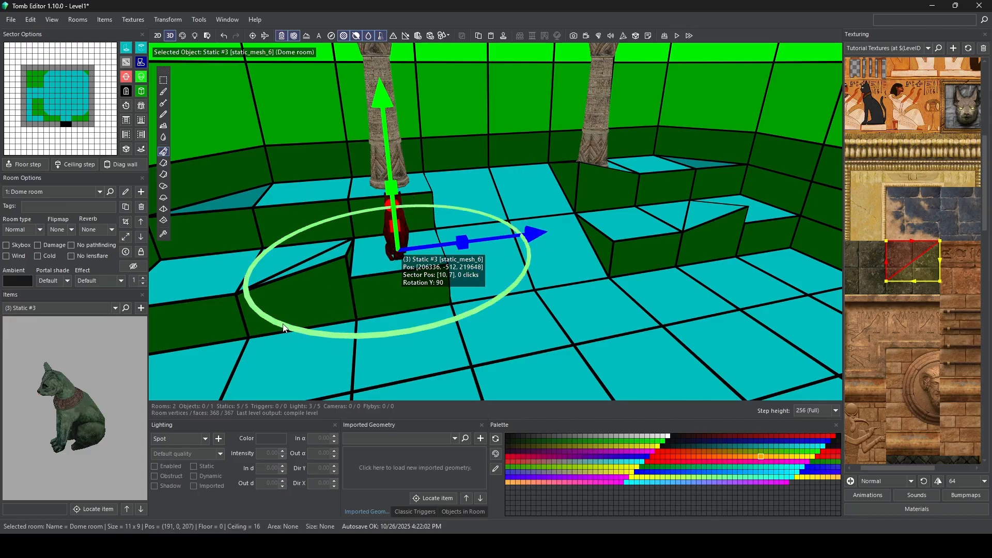
{"action": "mouse_move", "coordinate": [284, 331]}
{"action": "left_mouse_down"}
{"action": "mouse_move", "coordinate": [371, 334]}
{"action": "mouse_move", "coordinate": [436, 308]}
{"action": "mouse_move", "coordinate": [374, 337]}
{"action": "mouse_move", "coordinate": [333, 337]}
{"action": "mouse_move", "coordinate": [253, 284]}
{"action": "mouse_move", "coordinate": [297, 316]}
{"action": "left_mouse_up"}
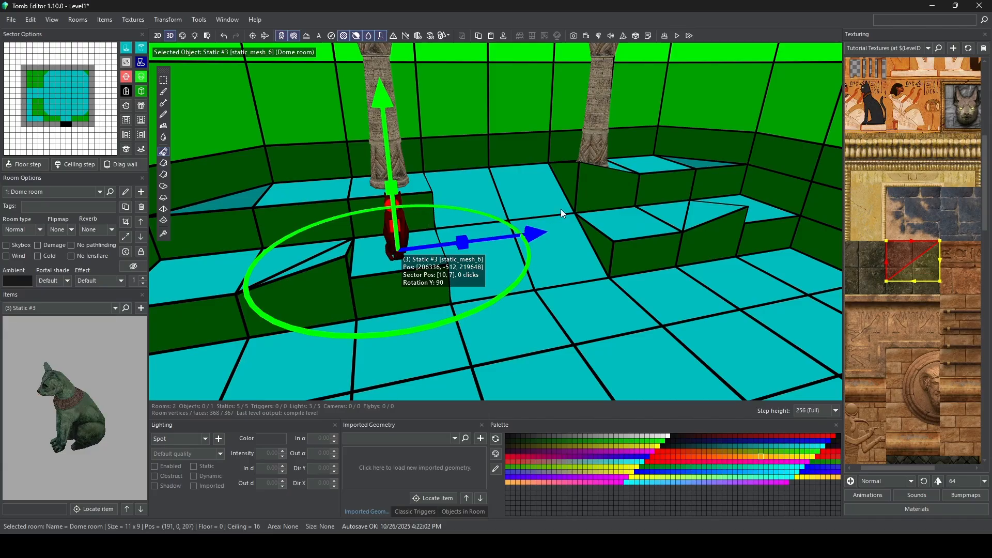
Step: Copy the cat statue to sector [10, 4] across the ramp and to both lower steps beside the opposite ramp, facing the room's centre
{"action": "left_click", "coordinate": [634, 219]}
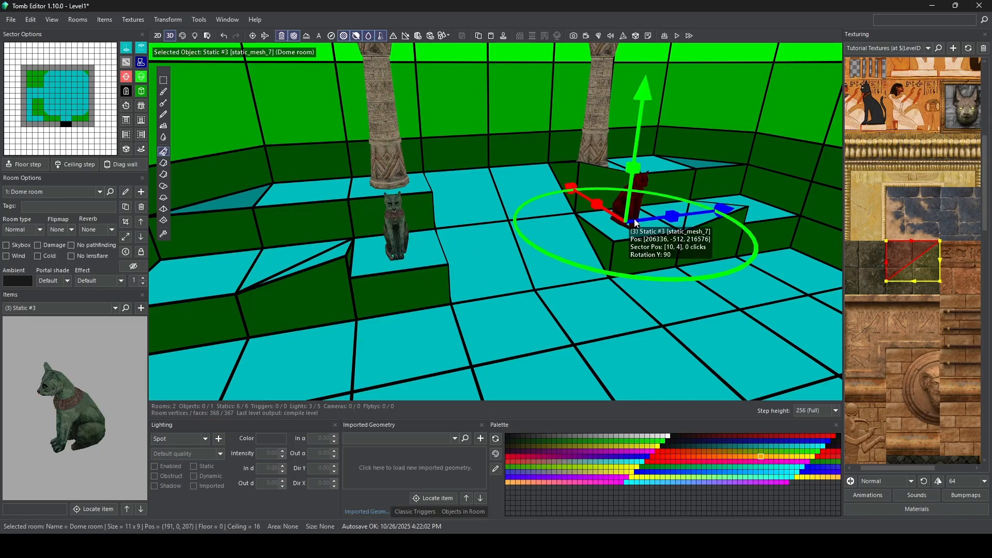
{"action": "key", "text": "Escape"}
{"action": "right_click_drag", "start_coordinate": [634, 219], "coordinate": [647, 291]}
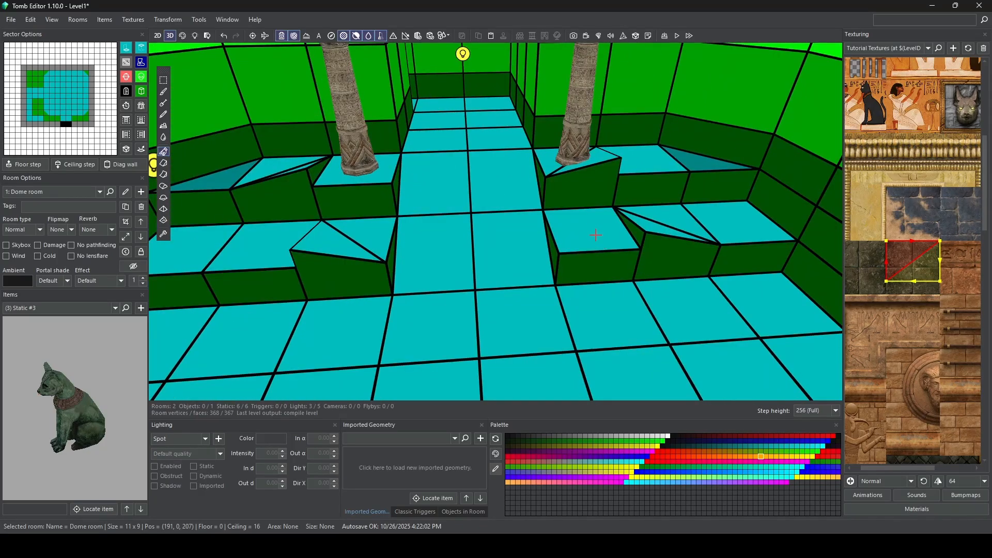
{"action": "left_click", "coordinate": [572, 305]}
{"action": "left_click_drag", "start_coordinate": [699, 269], "coordinate": [675, 161]}
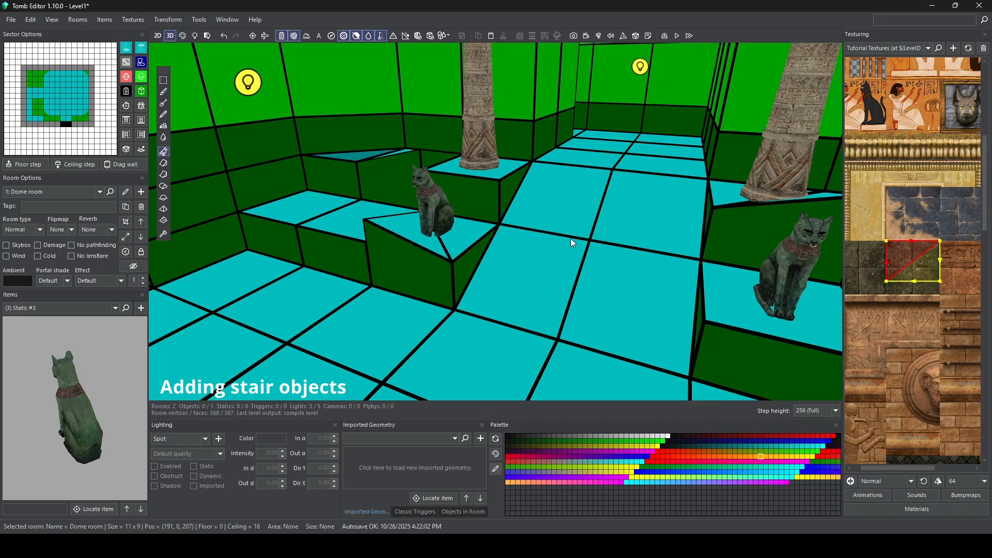
Step: Place the stair object Static #9 on the lower part of the ramp at sector [5, 5] and rotate it to 90 degrees
{"action": "left_click", "coordinate": [140, 510]}
{"action": "left_click", "coordinate": [139, 510]}
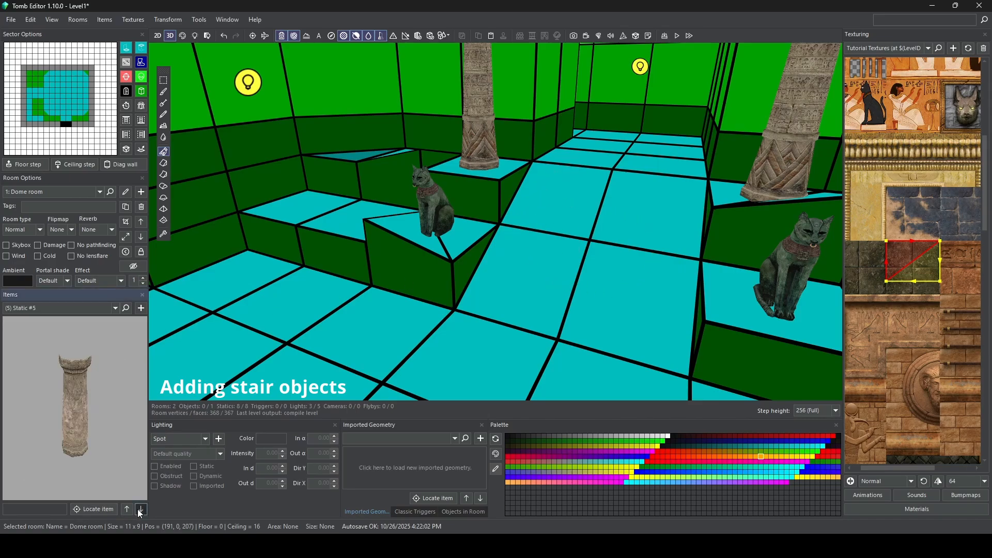
{"action": "left_click", "coordinate": [140, 510]}
{"action": "left_click", "coordinate": [140, 509]}
{"action": "left_click", "coordinate": [140, 510]}
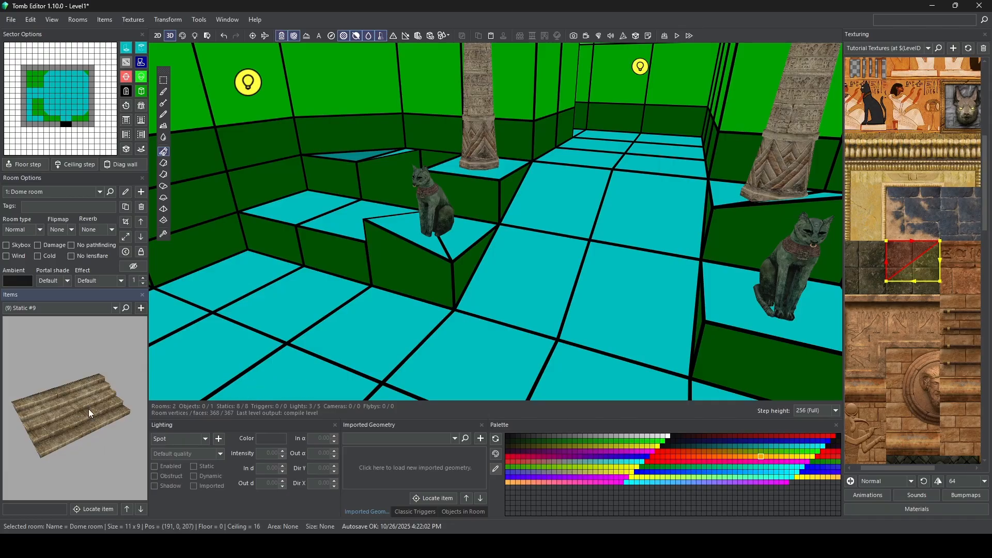
{"action": "left_click", "coordinate": [141, 308]}
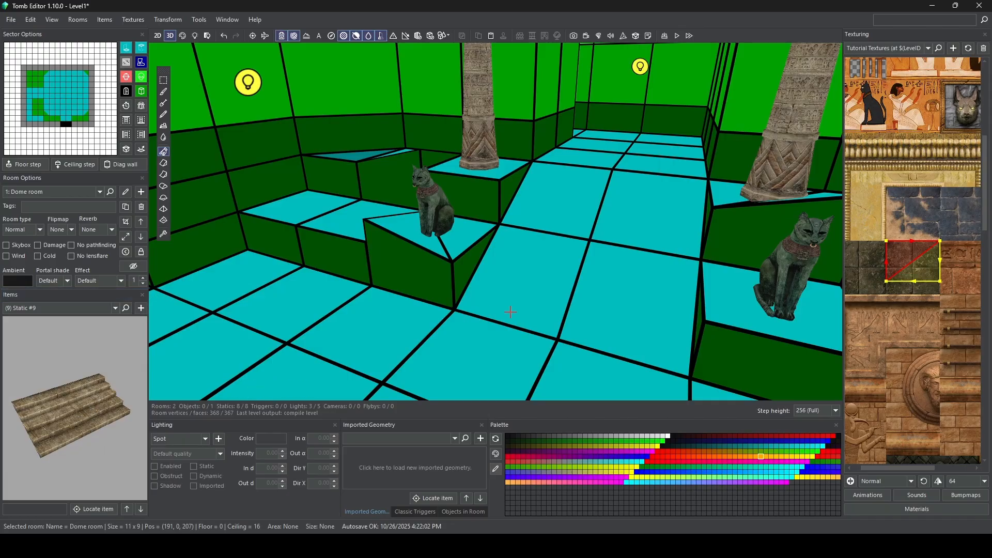
{"action": "left_click", "coordinate": [546, 288]}
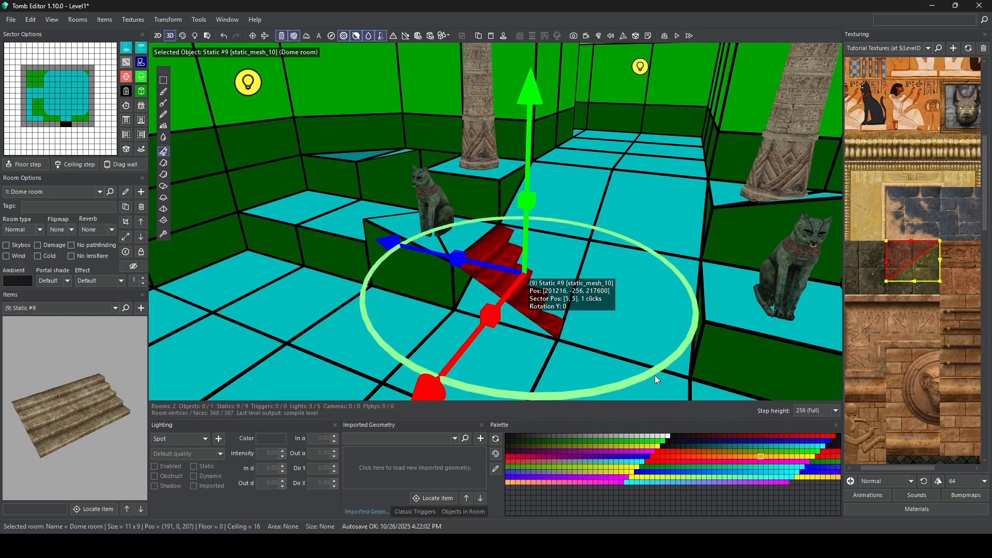
{"action": "left_click_drag", "start_coordinate": [656, 375], "coordinate": [414, 331]}
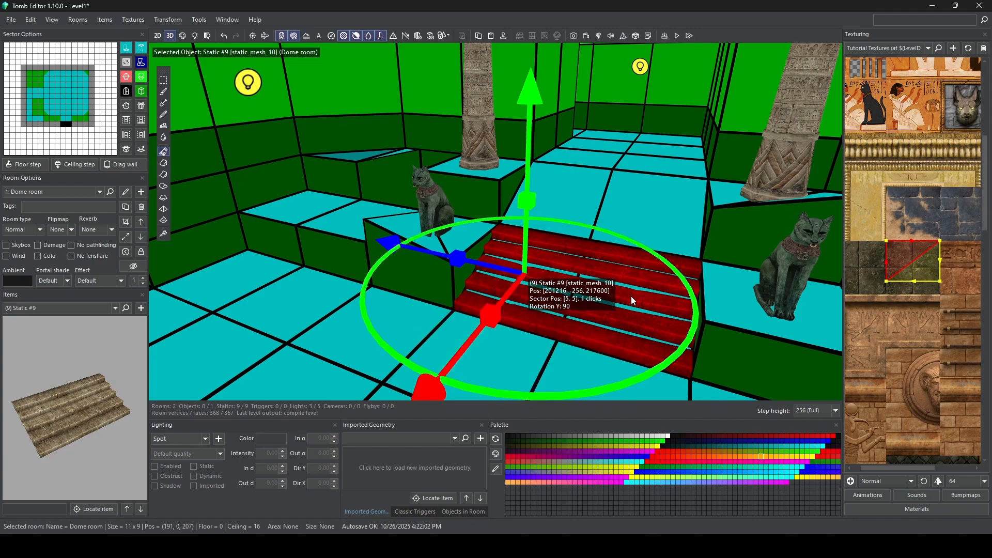
Step: Place a copy of the stairs on the upper part of the same ramp at sector [4, 5]
{"action": "middle_click_drag", "start_coordinate": [631, 296], "coordinate": [378, 242]}
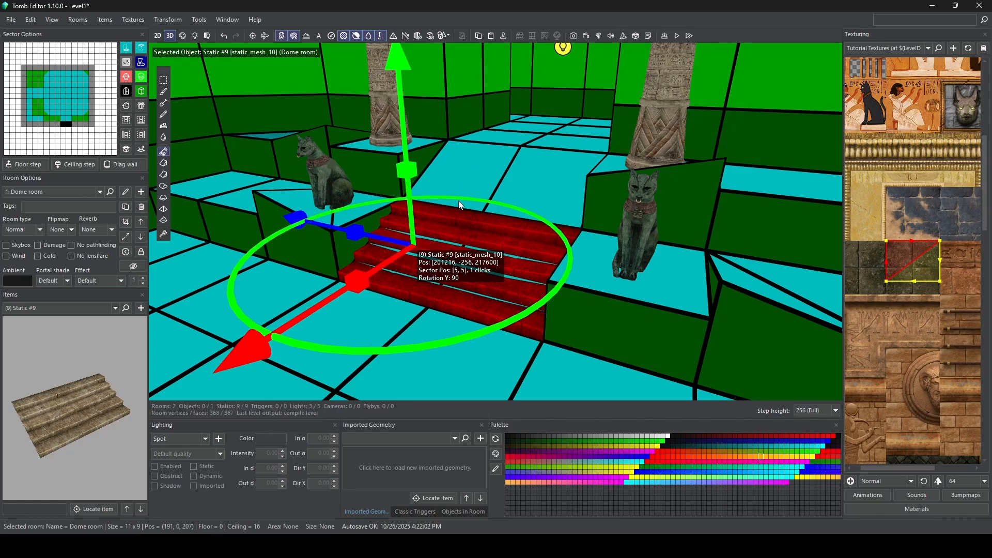
{"action": "key", "text": "ctrl+v"}
{"action": "left_click", "coordinate": [474, 172]}
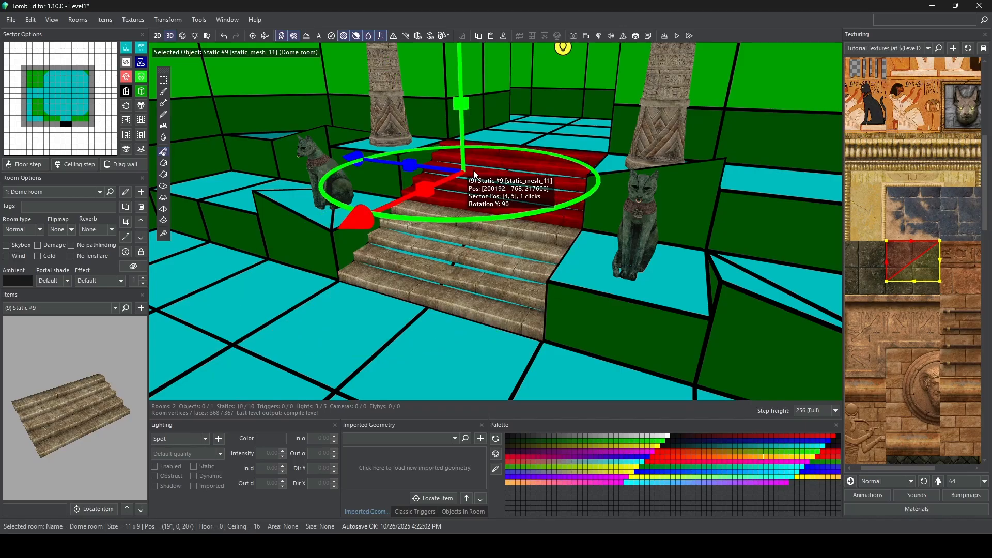
Step: Place a copy of the stairs on the lower part of the opposite ramp at sector [10, 6] and rotate it to 270 degrees
{"action": "right_click_drag", "start_coordinate": [467, 191], "coordinate": [289, 268]}
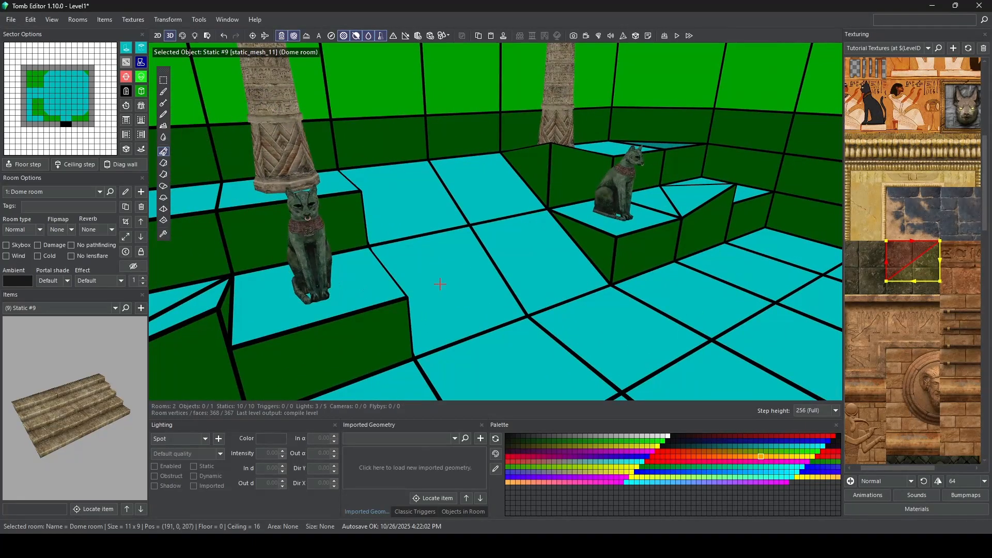
{"action": "key", "text": "ctrl+v"}
{"action": "left_click", "coordinate": [447, 302]}
{"action": "left_click_drag", "start_coordinate": [631, 352], "coordinate": [377, 173]}
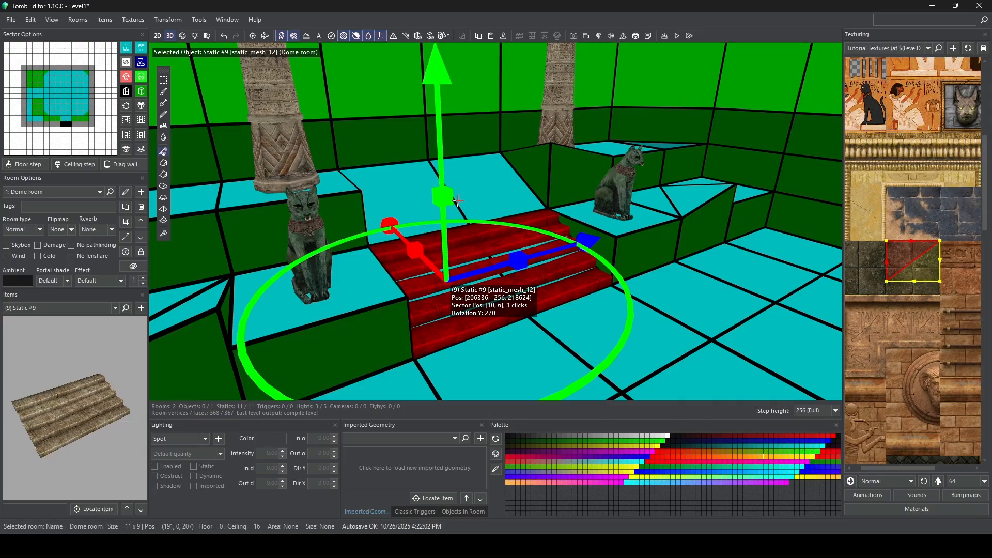
Step: Place a copy of the stairs on the upper part of the ramp at sector [11, 6] and switch to the textured face-editing view
{"action": "key", "text": "ctrl+v"}
{"action": "left_click", "coordinate": [400, 200]}
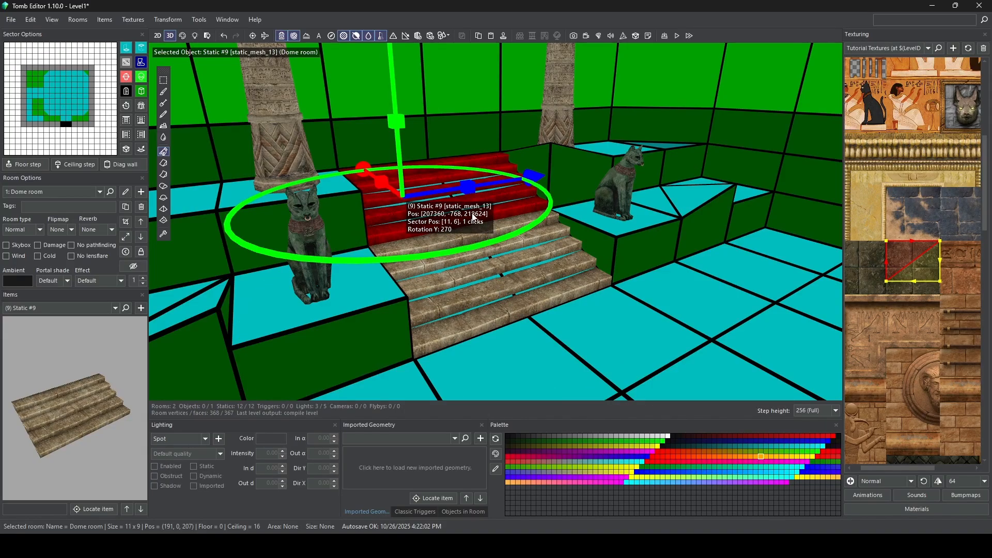
{"action": "scroll", "coordinate": [495, 275], "scroll_direction": "up", "scroll_amount": 2}
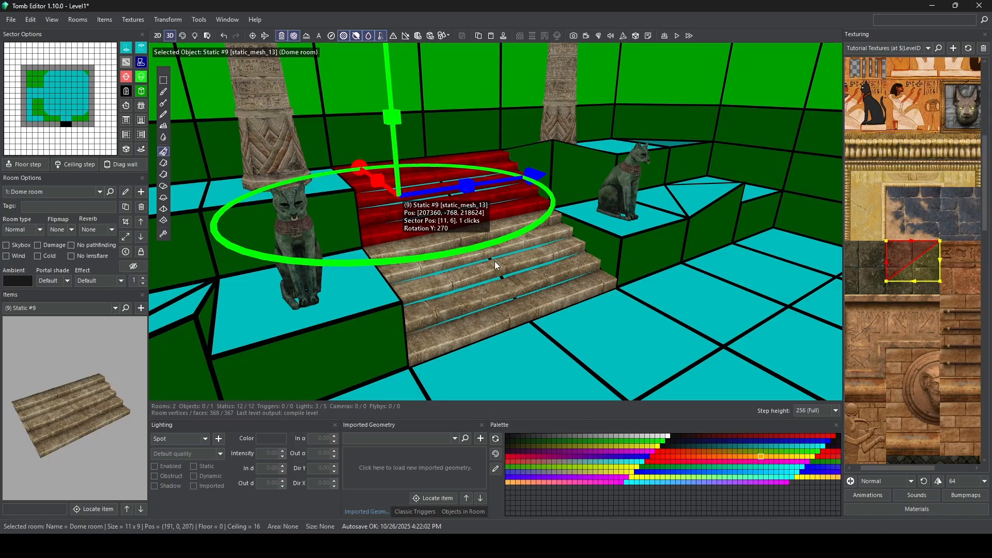
{"action": "scroll", "coordinate": [494, 261], "scroll_direction": "down", "scroll_amount": 2}
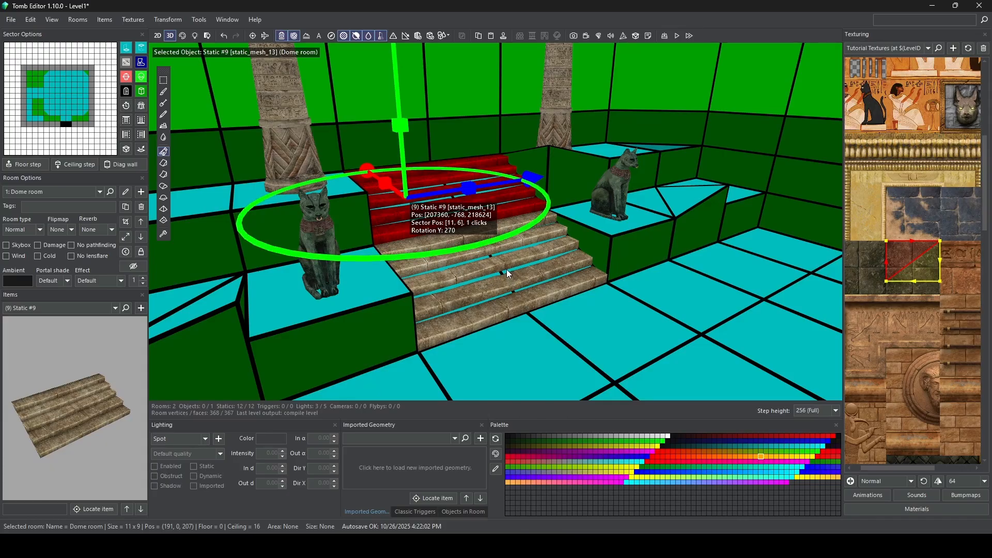
{"action": "left_click", "coordinate": [184, 37]}
{"action": "left_click", "coordinate": [436, 228]}
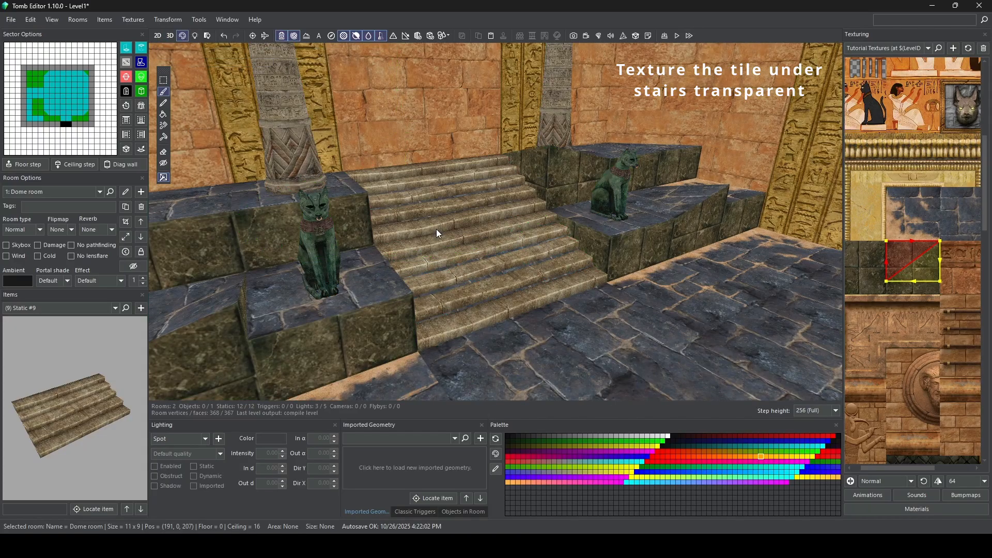
Step: Shift the lower stairs aside to sector [10, 4] to look at the ramp tiles beneath, and move them back
{"action": "left_click", "coordinate": [457, 257]}
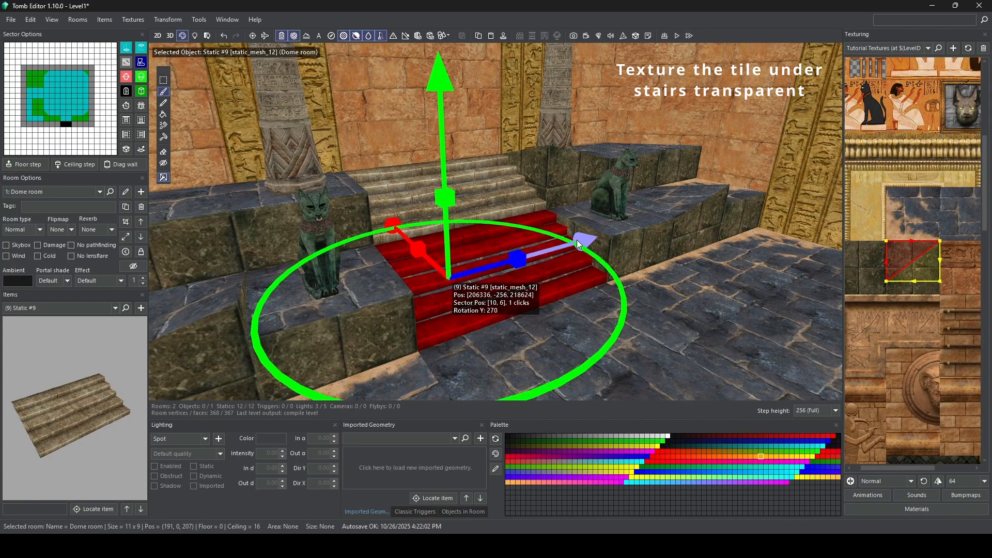
{"action": "left_click_drag", "start_coordinate": [617, 233], "coordinate": [681, 209]}
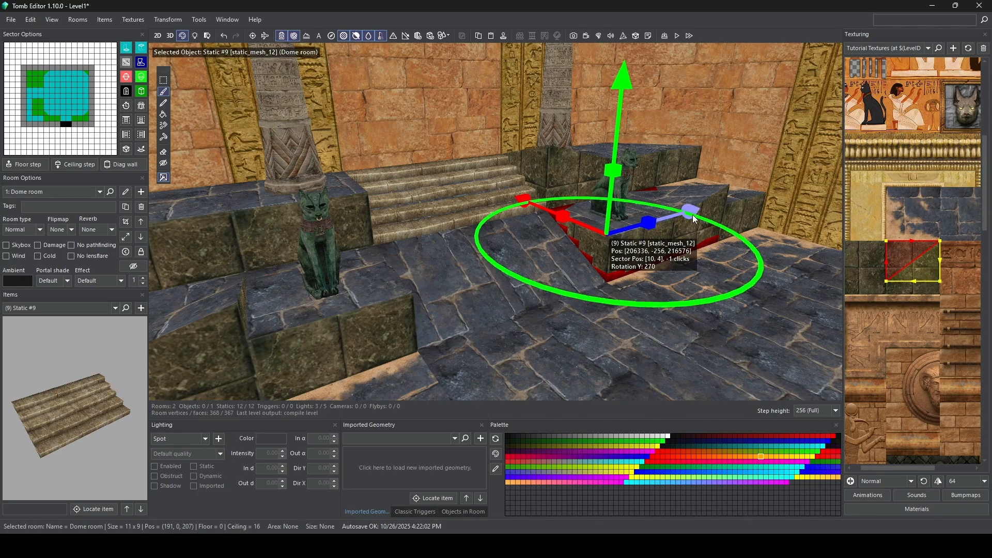
{"action": "left_click_drag", "start_coordinate": [691, 210], "coordinate": [583, 247]}
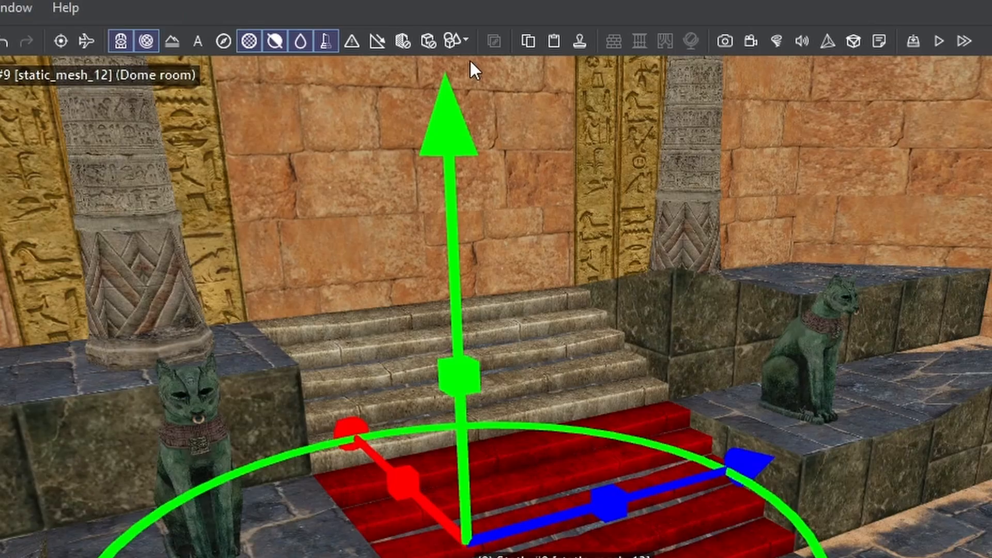
Step: Hide the static objects and apply the invisible texture to the four floor tiles of this ramp
{"action": "left_click", "coordinate": [466, 40]}
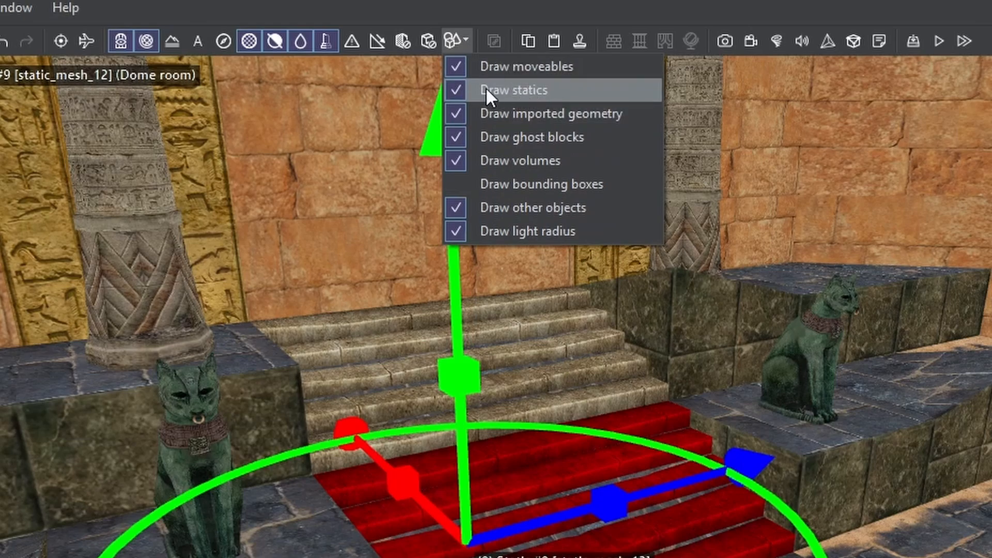
{"action": "left_click", "coordinate": [453, 89]}
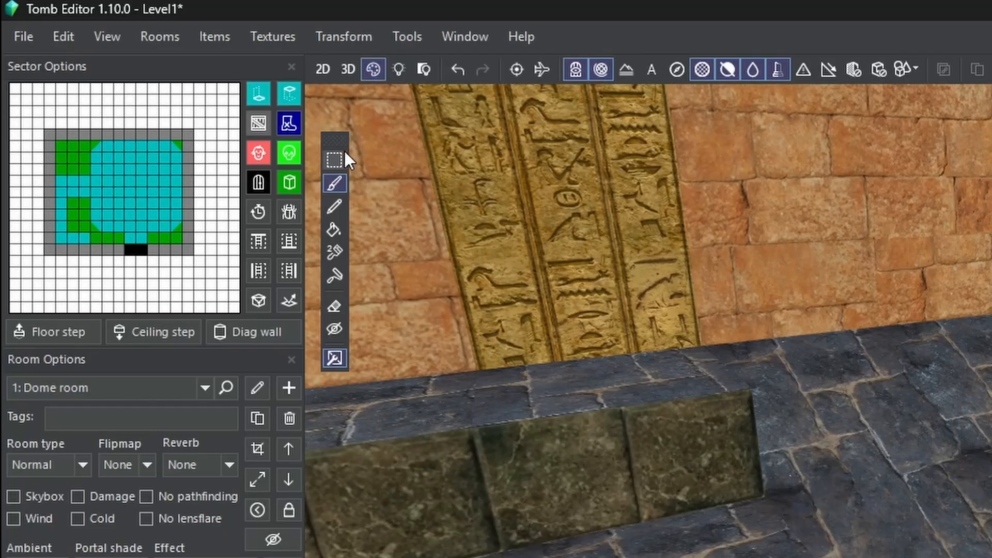
{"action": "left_click", "coordinate": [335, 329]}
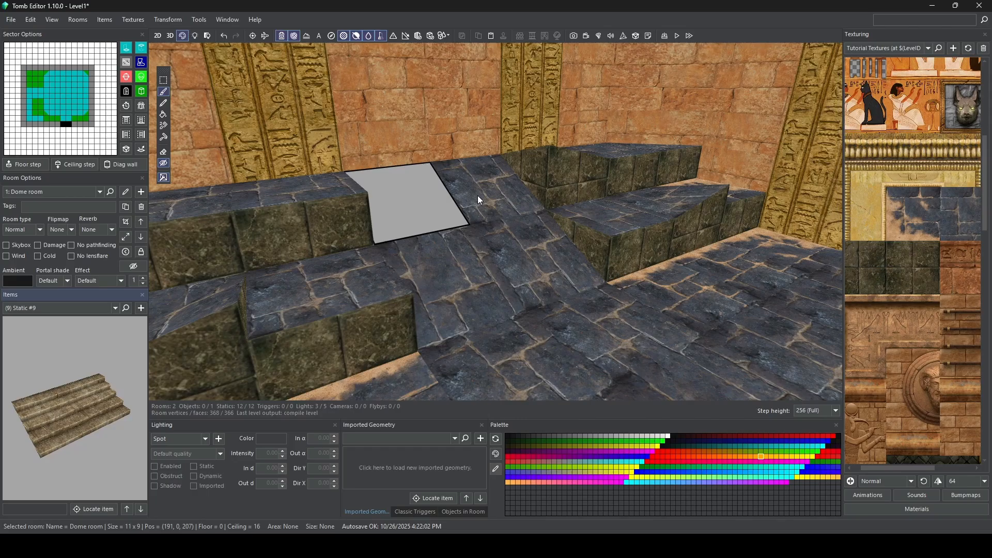
{"action": "left_click", "coordinate": [478, 199]}
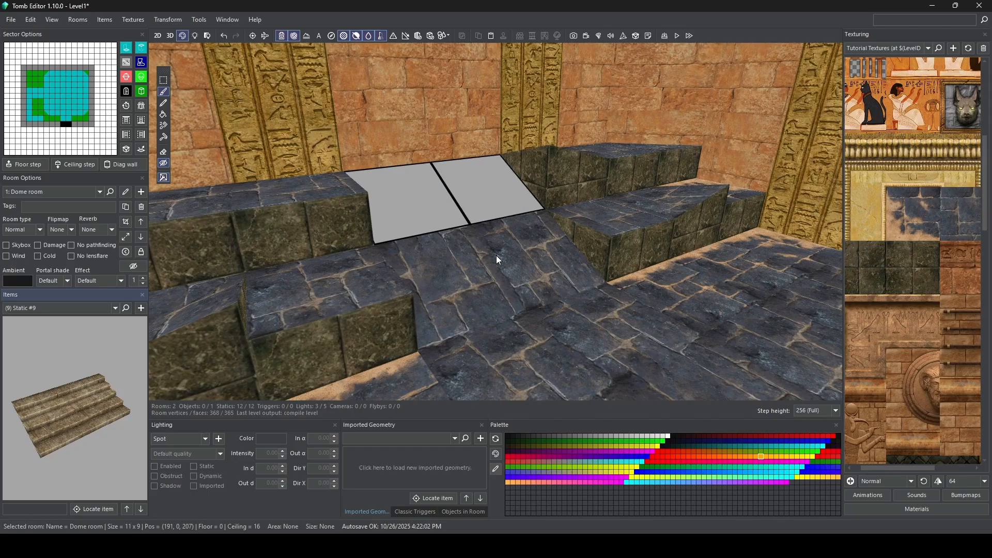
{"action": "left_click", "coordinate": [496, 255]}
{"action": "left_click", "coordinate": [454, 279]}
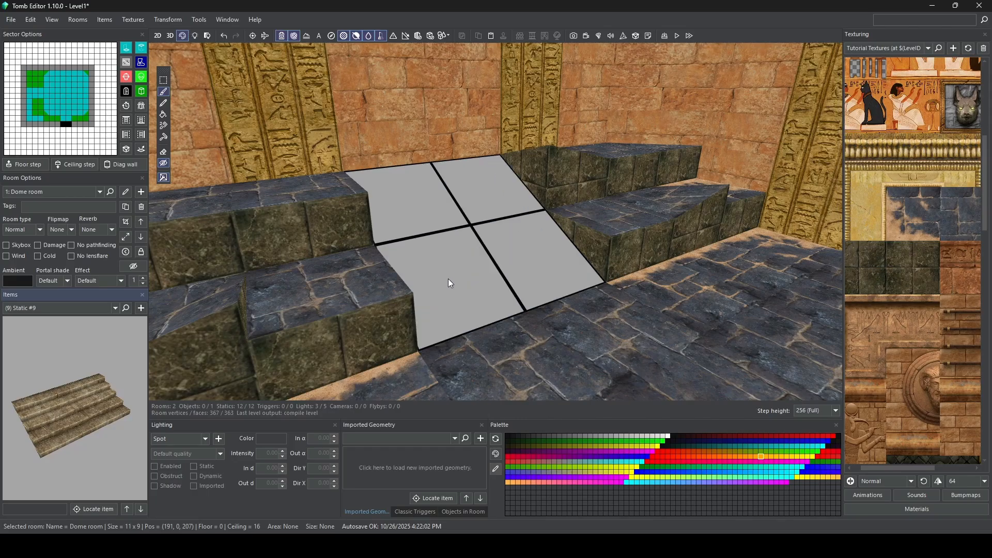
Step: Apply the invisible texture to the four floor tiles of the opposite ramp
{"action": "right_click_drag", "start_coordinate": [479, 142], "coordinate": [681, 175]}
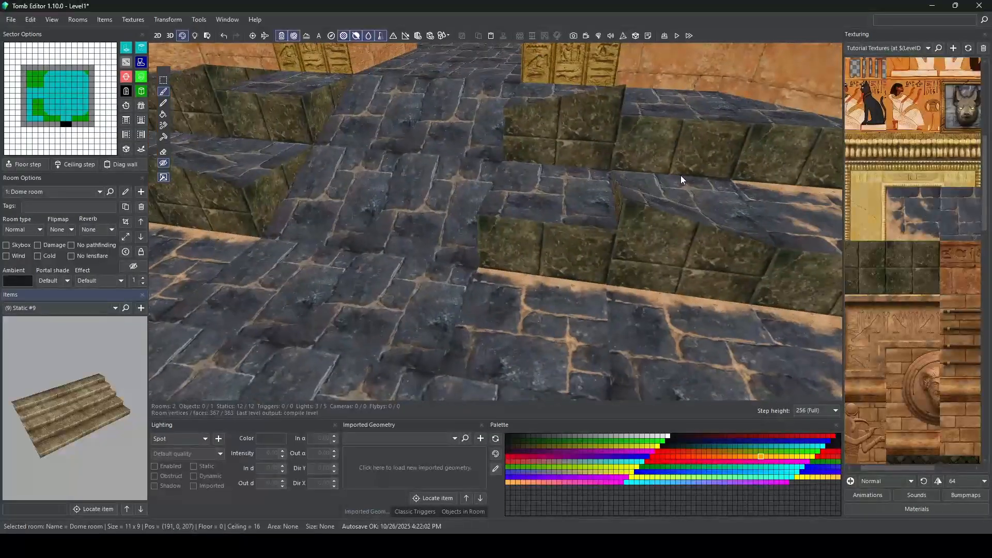
{"action": "left_click", "coordinate": [467, 131]}
{"action": "left_click", "coordinate": [382, 118]}
{"action": "left_click", "coordinate": [376, 188]}
{"action": "left_click", "coordinate": [423, 198]}
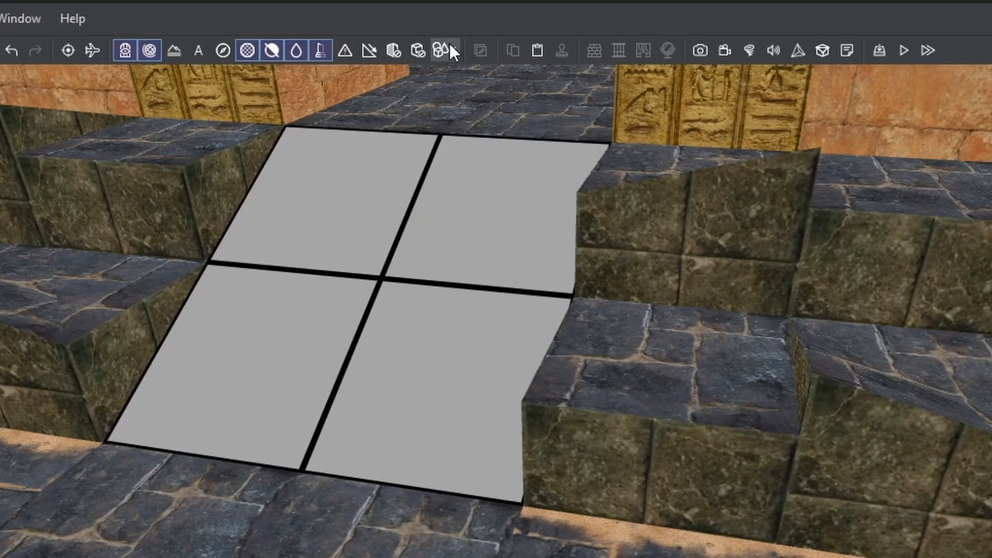
Step: Show the static objects again, check the stairs and return to the 3D geometry view
{"action": "left_click", "coordinate": [445, 35]}
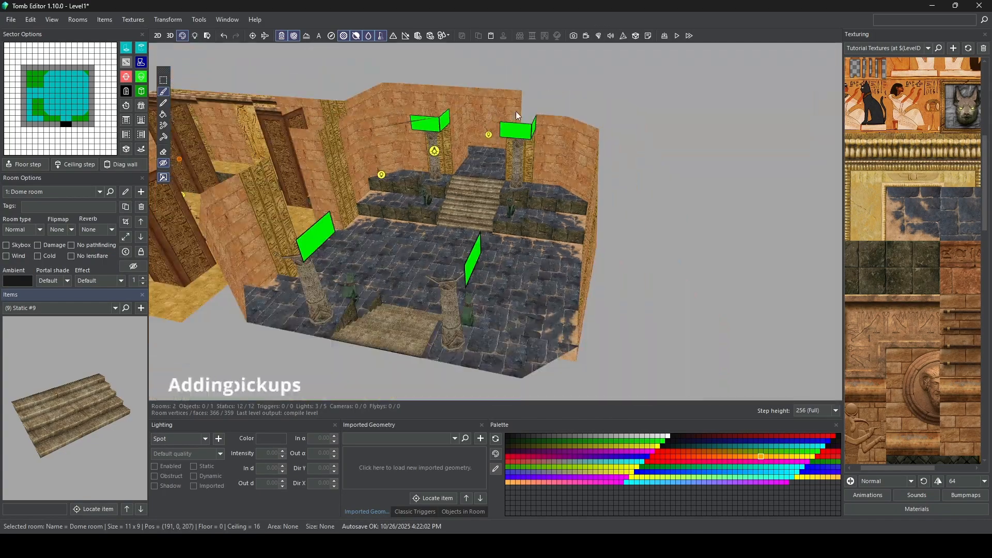
{"action": "right_click_drag", "start_coordinate": [516, 110], "coordinate": [324, 239]}
{"action": "scroll", "coordinate": [362, 247], "scroll_direction": "up", "scroll_amount": 6}
{"action": "right_click_drag", "start_coordinate": [443, 222], "coordinate": [321, 243]}
{"action": "left_click", "coordinate": [173, 34]}
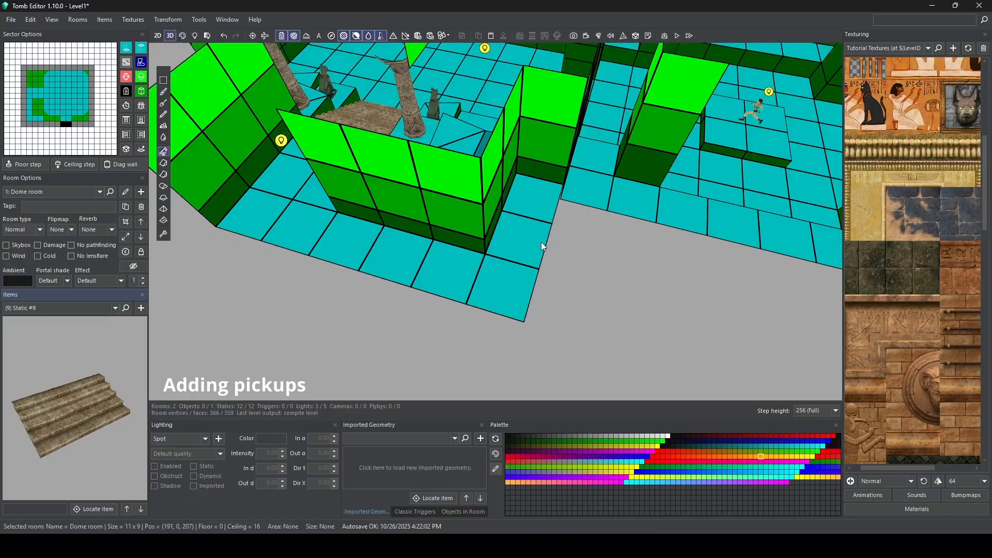
Step: Search the items for "medi" and place BIGMEDI_ITEM on the Dome room's corridor floor tile at (194, 208)
{"action": "right_click_drag", "start_coordinate": [543, 246], "coordinate": [479, 249]}
{"action": "left_click", "coordinate": [522, 227]}
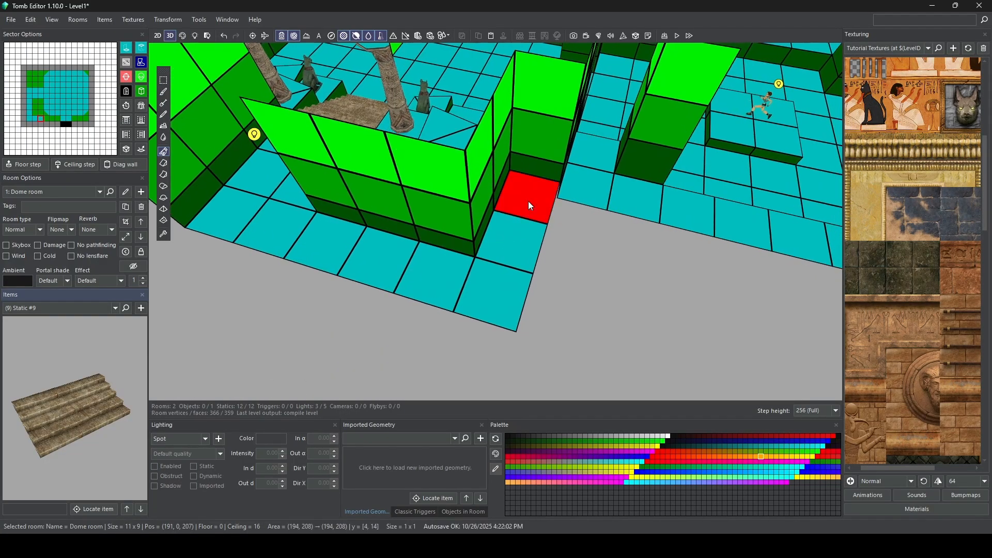
{"action": "left_click", "coordinate": [528, 201]}
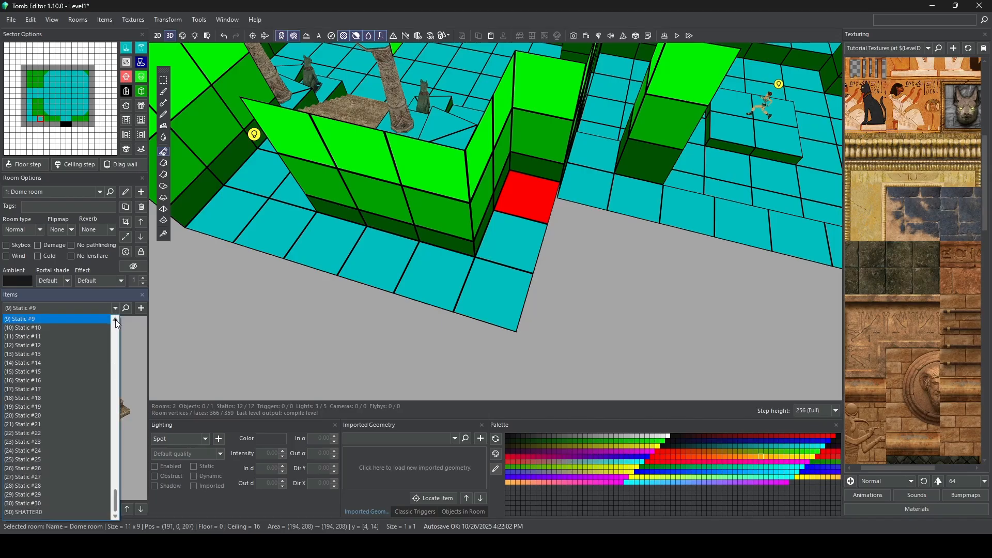
{"action": "left_click_drag", "start_coordinate": [116, 512], "coordinate": [114, 439]}
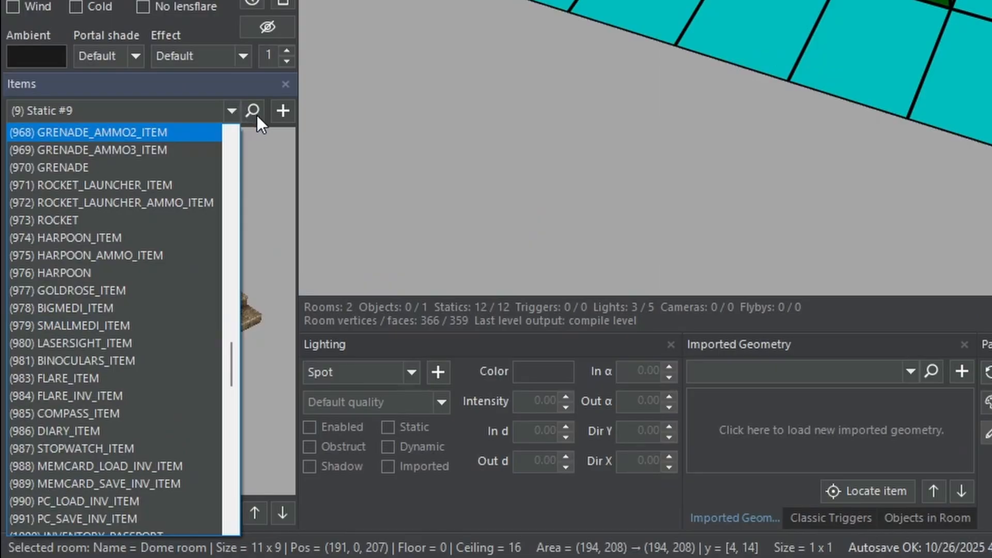
{"action": "left_click", "coordinate": [256, 116]}
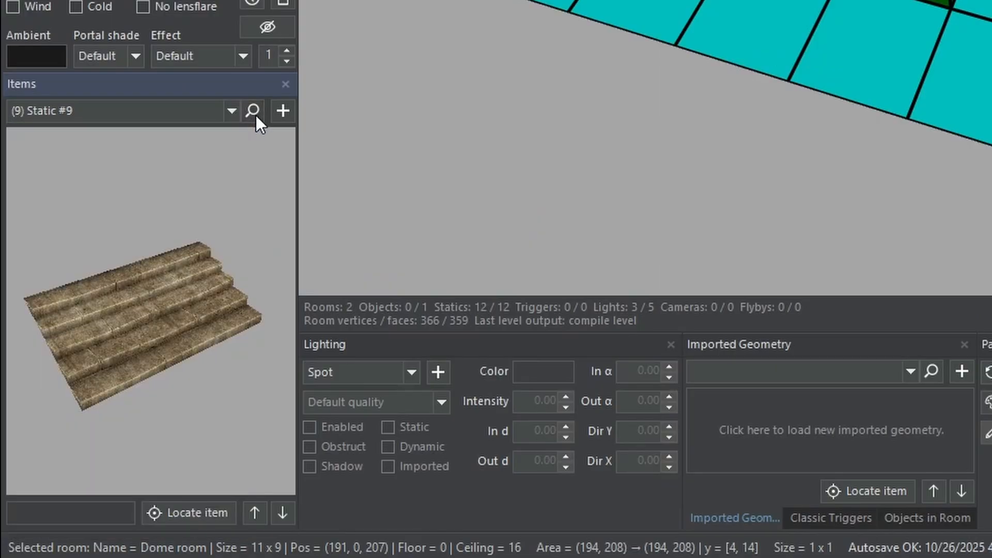
{"action": "left_click", "coordinate": [247, 119]}
{"action": "type", "text": "medi"}
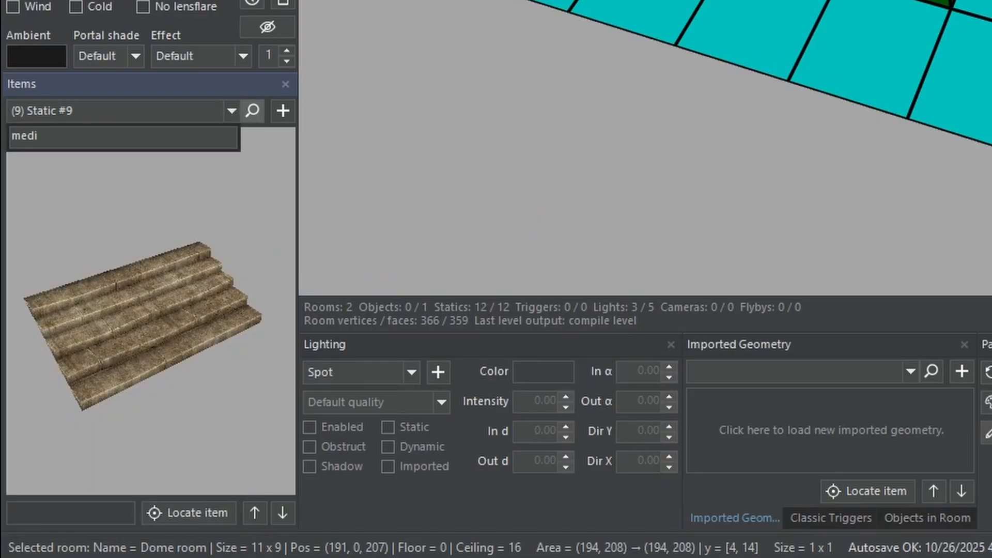
{"action": "key", "text": "Return"}
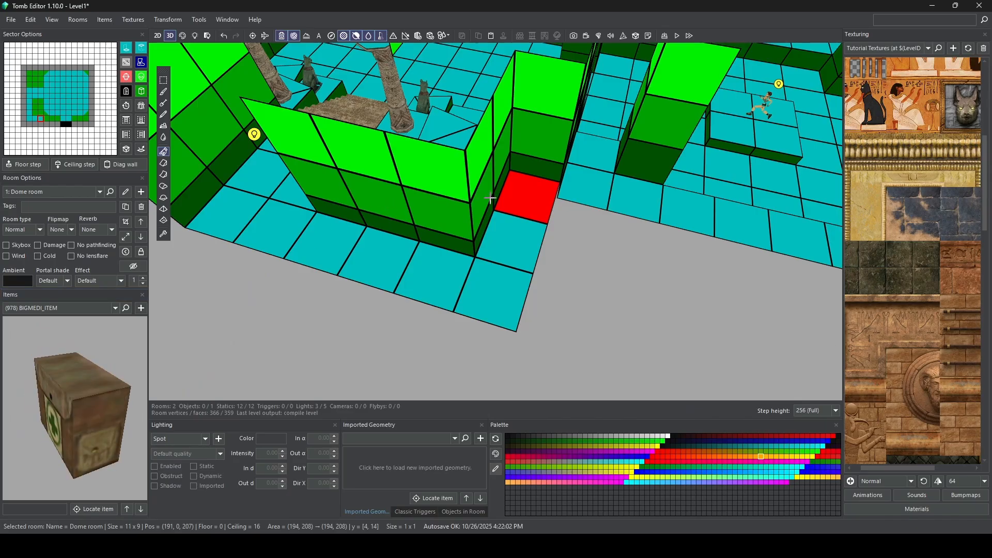
{"action": "left_click", "coordinate": [521, 197]}
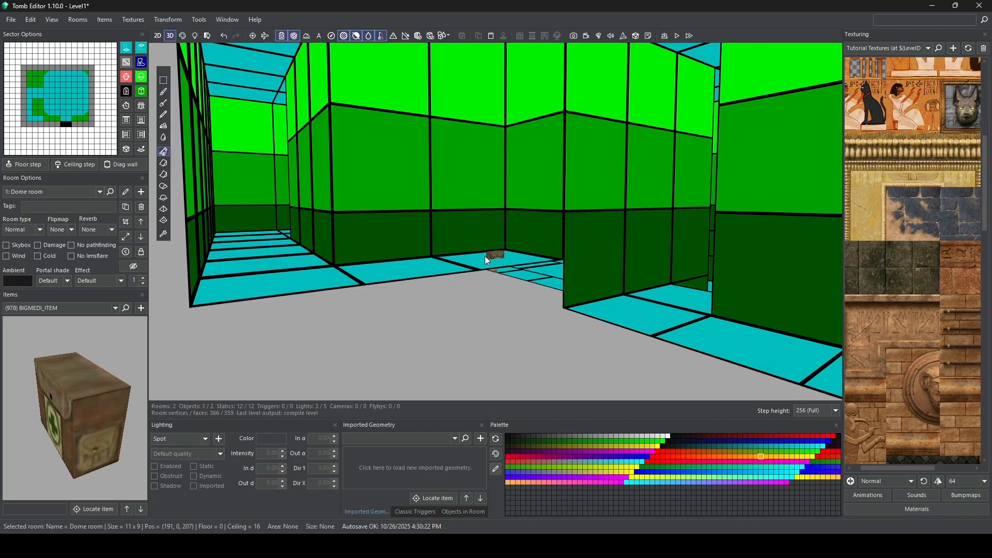
{"action": "right_click_drag", "start_coordinate": [492, 261], "coordinate": [485, 274]}
{"action": "right_click_drag", "start_coordinate": [470, 315], "coordinate": [460, 334]}
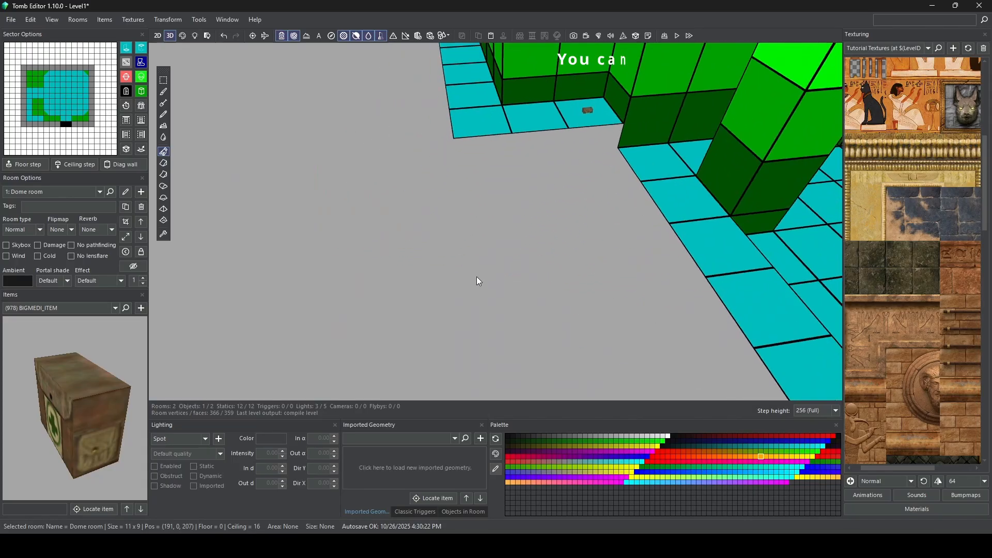
Step: Place UZI_AMMO_ITEM on the raised tile behind the column at sector [4, 8] of the Dome room
{"action": "right_click_drag", "start_coordinate": [476, 279], "coordinate": [430, 271]}
{"action": "scroll", "coordinate": [374, 268], "scroll_direction": "up", "scroll_amount": 4}
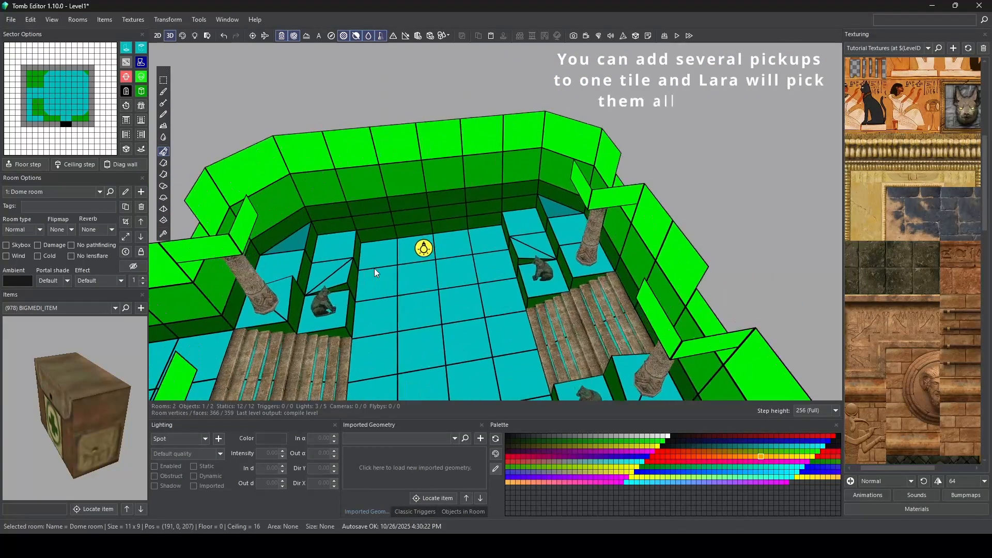
{"action": "right_click_drag", "start_coordinate": [510, 237], "coordinate": [421, 192]}
{"action": "left_click", "coordinate": [421, 185]}
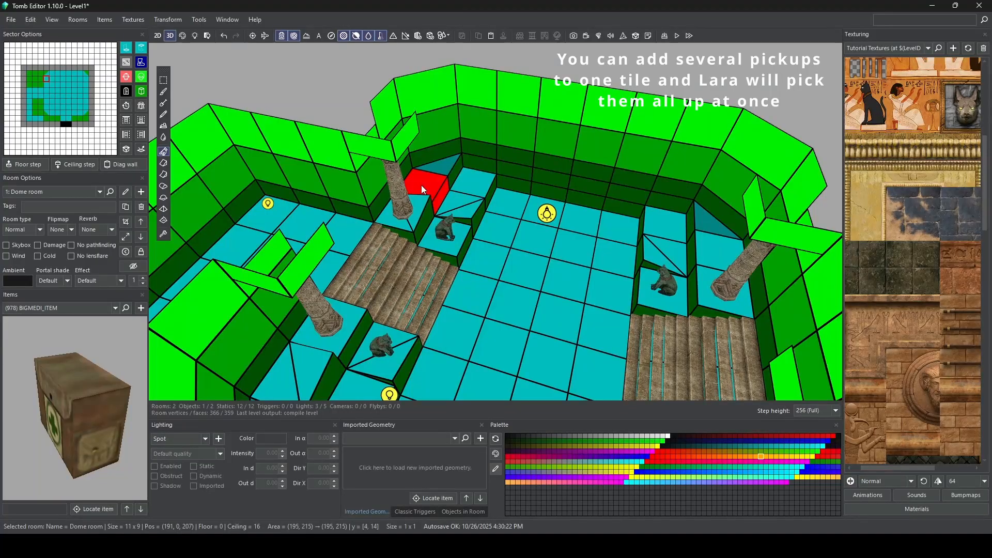
{"action": "left_click", "coordinate": [115, 308]}
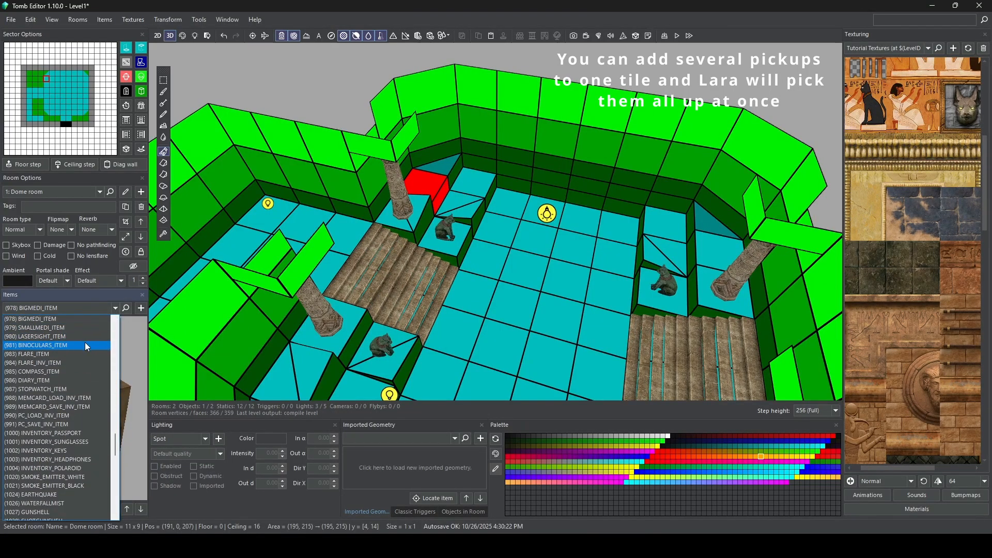
{"action": "scroll", "coordinate": [77, 371], "scroll_direction": "up", "scroll_amount": 7}
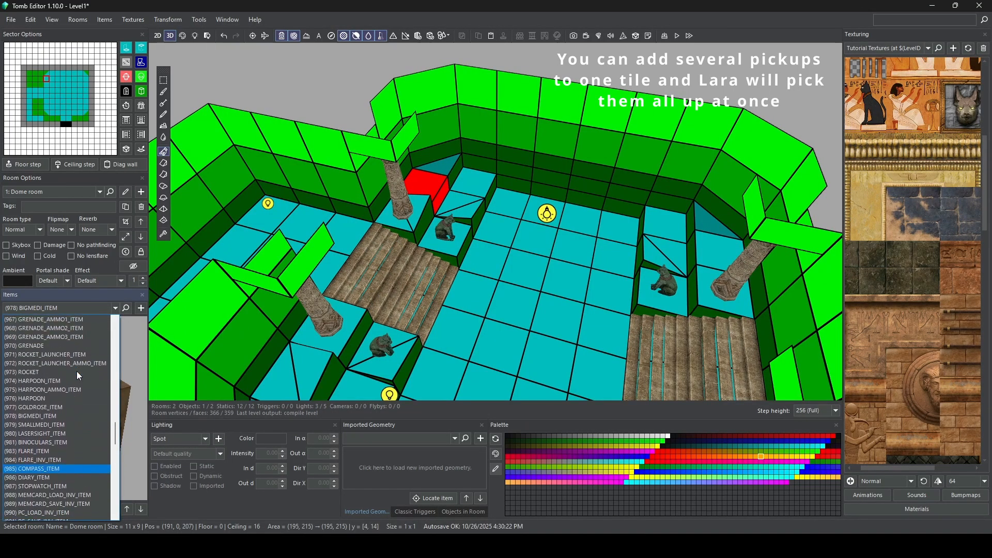
{"action": "scroll", "coordinate": [74, 377], "scroll_direction": "up", "scroll_amount": 4}
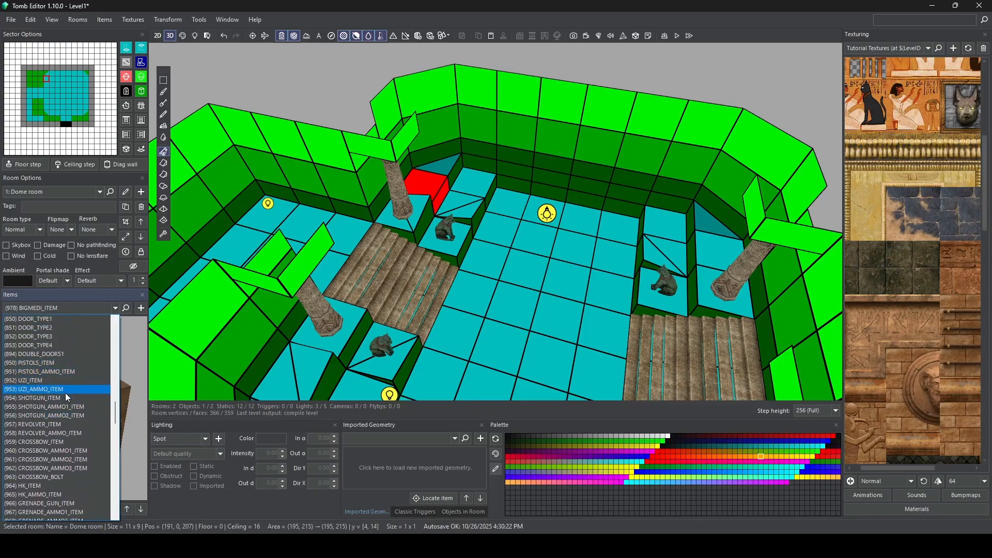
{"action": "left_click", "coordinate": [52, 390]}
{"action": "left_click", "coordinate": [141, 309]}
{"action": "left_click", "coordinate": [427, 182]}
Step: Switch to First room and place SHOTGUN_AMMO1_ITEM on the floor tile behind the corner pillar
{"action": "middle_click_drag", "start_coordinate": [558, 253], "coordinate": [613, 119]}
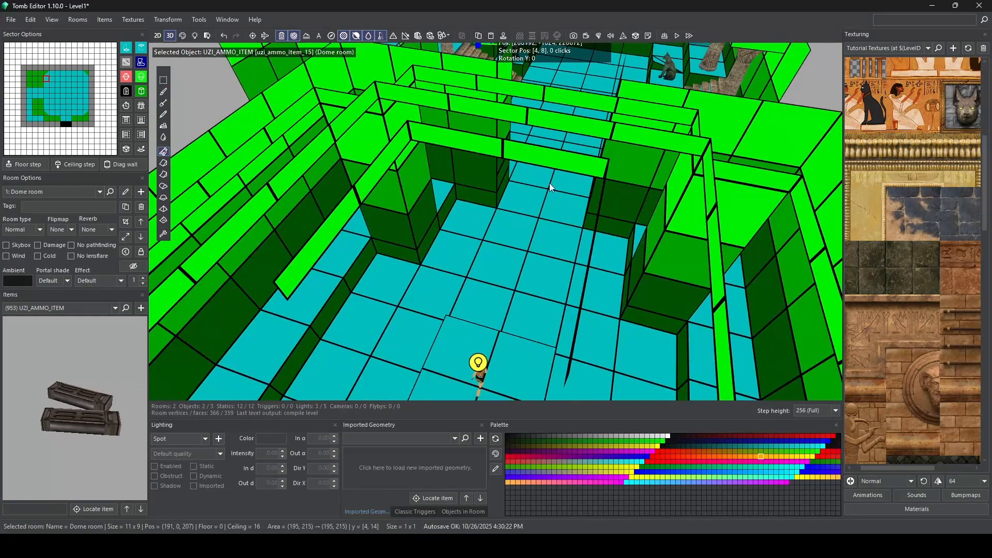
{"action": "double_click", "coordinate": [482, 299]}
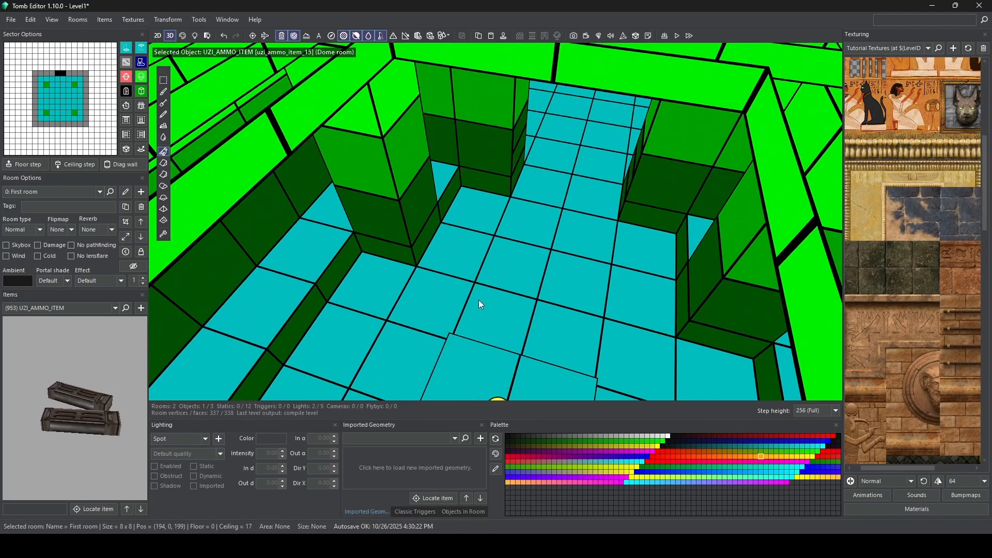
{"action": "scroll", "coordinate": [478, 301], "scroll_direction": "down", "scroll_amount": 8}
{"action": "scroll", "coordinate": [478, 303], "scroll_direction": "up", "scroll_amount": 10}
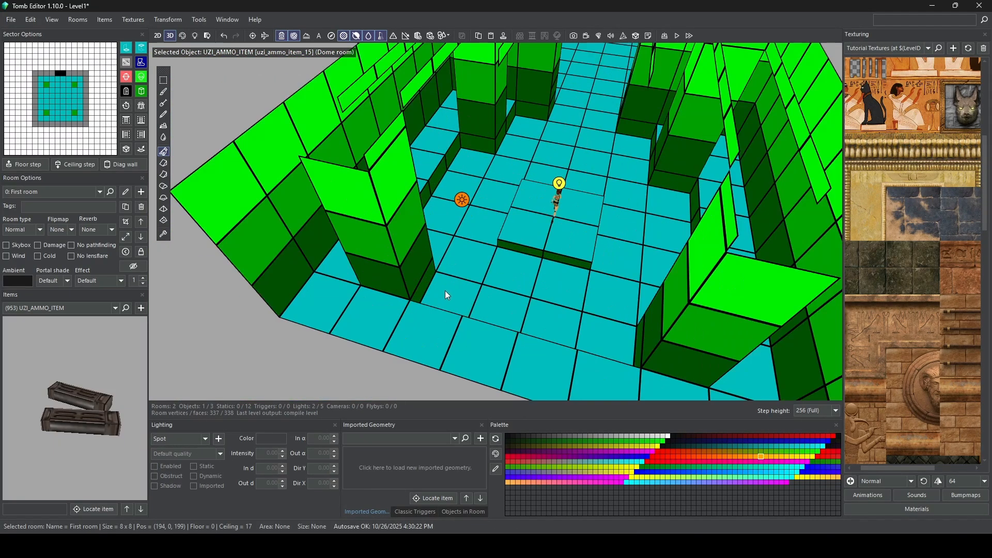
{"action": "right_click_drag", "start_coordinate": [476, 304], "coordinate": [507, 261]}
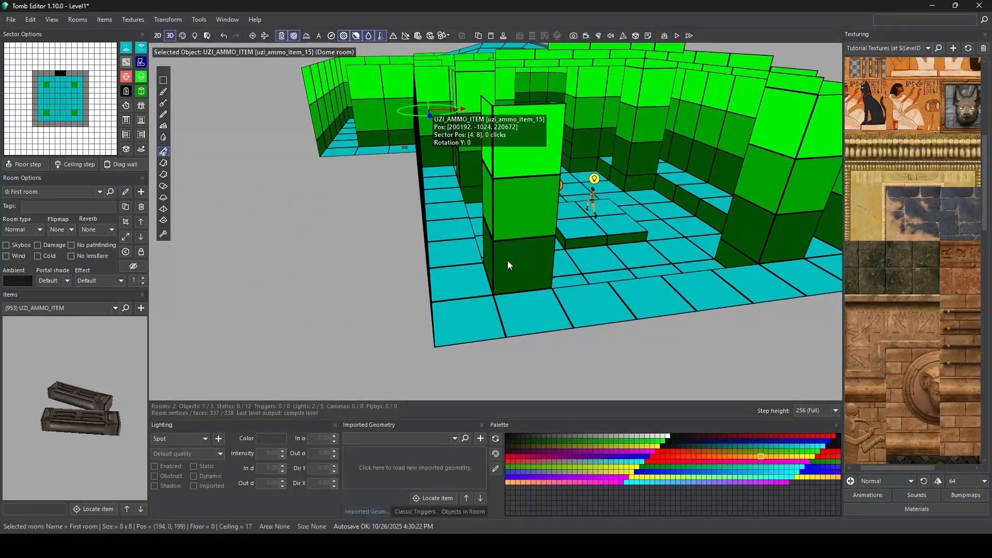
{"action": "right_click_drag", "start_coordinate": [510, 300], "coordinate": [411, 307]}
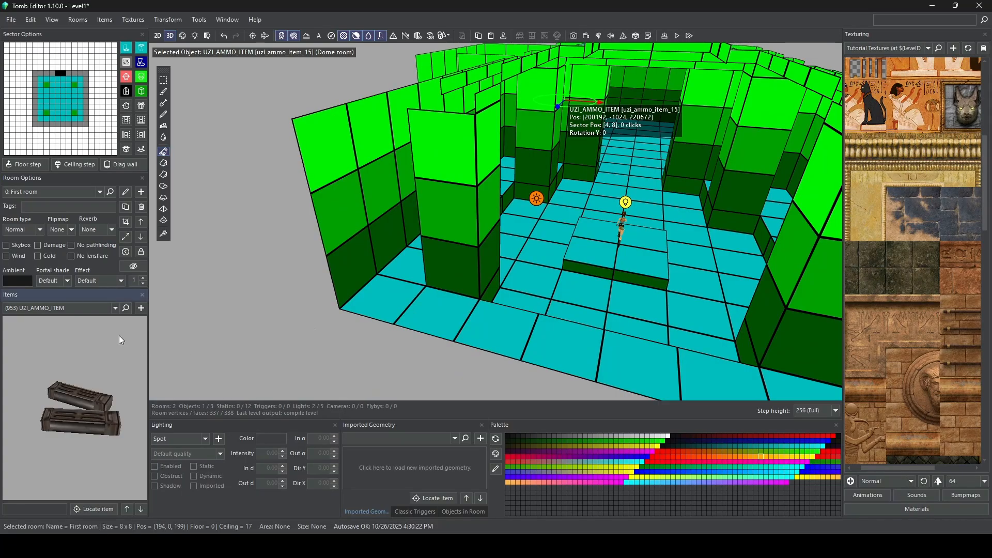
{"action": "left_click", "coordinate": [115, 309]}
{"action": "scroll", "coordinate": [76, 333], "scroll_direction": "up", "scroll_amount": 1}
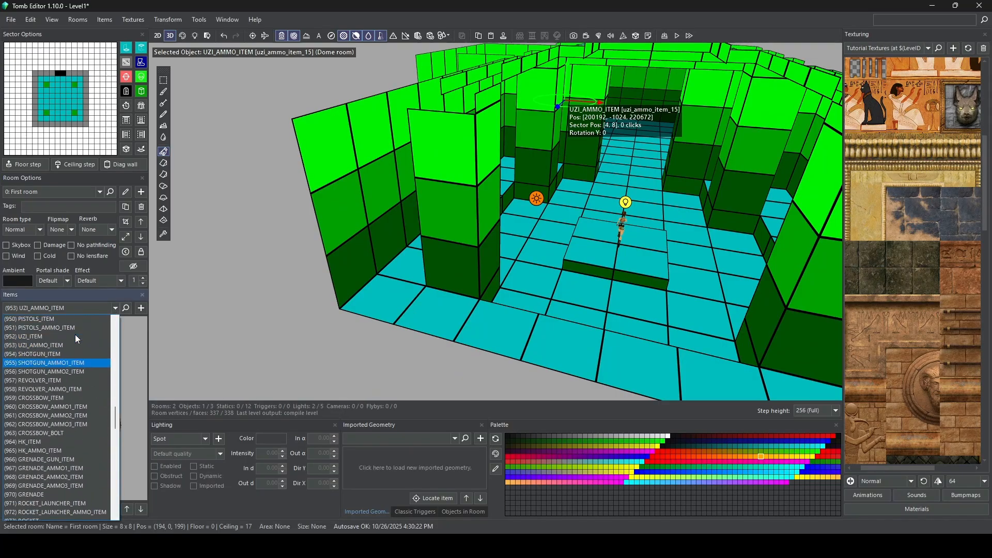
{"action": "left_click", "coordinate": [71, 362]}
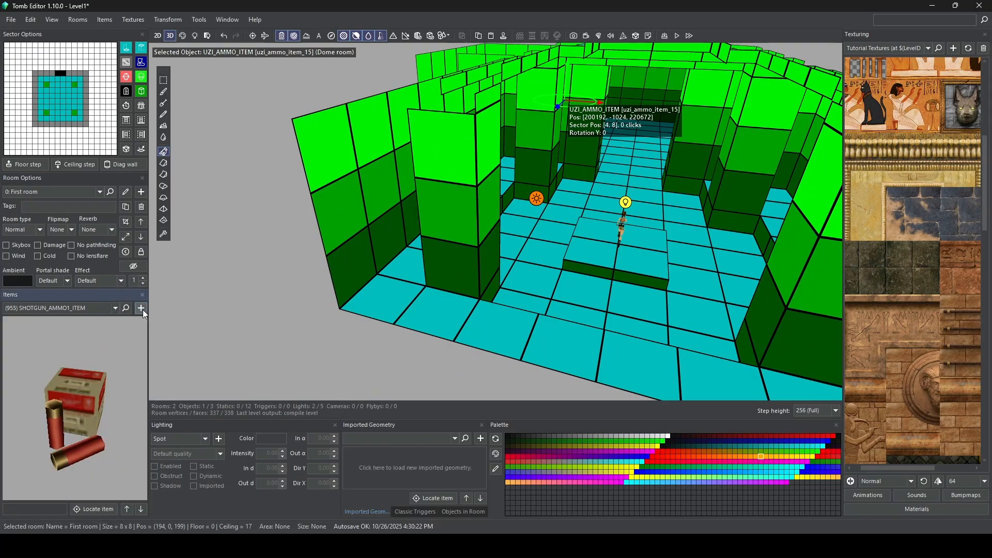
{"action": "left_click", "coordinate": [391, 304]}
{"action": "right_click_drag", "start_coordinate": [619, 199], "coordinate": [543, 196]}
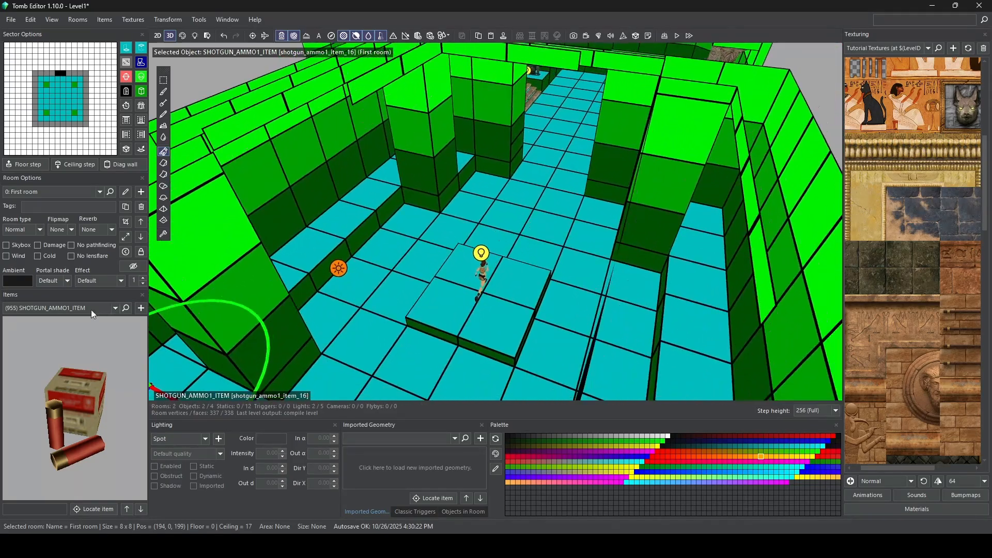
Step: Place a seated statue, Static #1, on each side of First room's doorway to the Dome room, rotated 180 degrees to face inward
{"action": "left_click", "coordinate": [89, 310]}
{"action": "left_click_drag", "start_coordinate": [116, 411], "coordinate": [115, 478]}
{"action": "left_click", "coordinate": [72, 381]}
{"action": "right_click_drag", "start_coordinate": [72, 380], "coordinate": [90, 380]}
{"action": "left_click", "coordinate": [141, 308]}
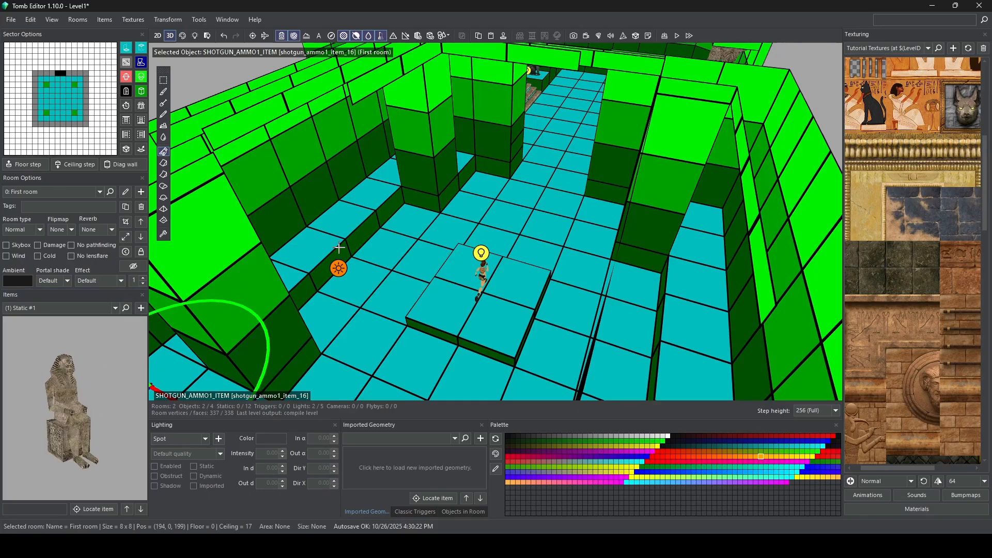
{"action": "left_click", "coordinate": [488, 181]}
{"action": "left_click_drag", "start_coordinate": [486, 220], "coordinate": [509, 156]}
{"action": "left_click", "coordinate": [593, 212]}
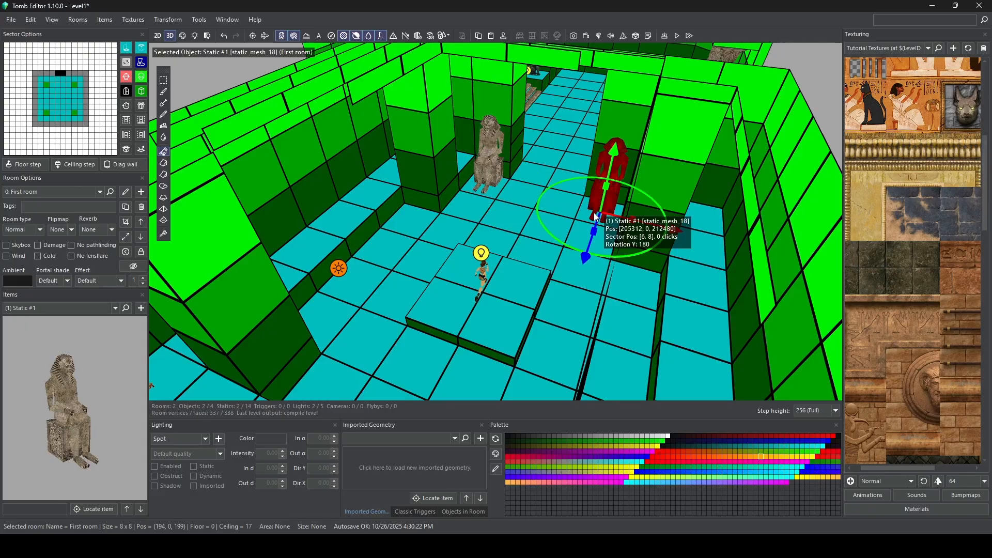
Step: Switch to the Dome room and place Static #11 on the open floor at the middle of the room
{"action": "scroll", "coordinate": [522, 278], "scroll_direction": "down", "scroll_amount": 5}
{"action": "left_click", "coordinate": [529, 280]}
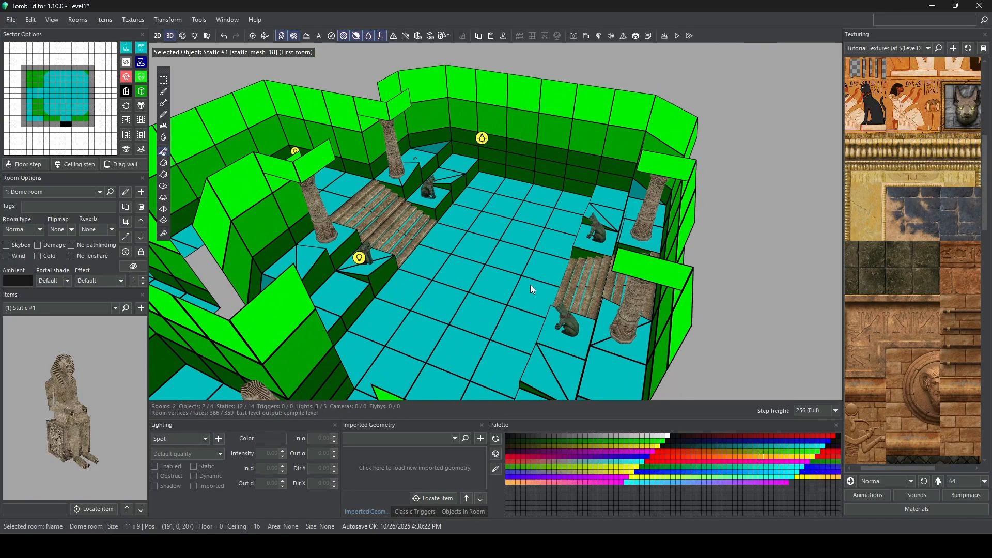
{"action": "scroll", "coordinate": [517, 290], "scroll_direction": "up", "scroll_amount": 5}
{"action": "right_click_drag", "start_coordinate": [486, 294], "coordinate": [492, 185]}
{"action": "scroll", "coordinate": [483, 190], "scroll_direction": "down", "scroll_amount": 3}
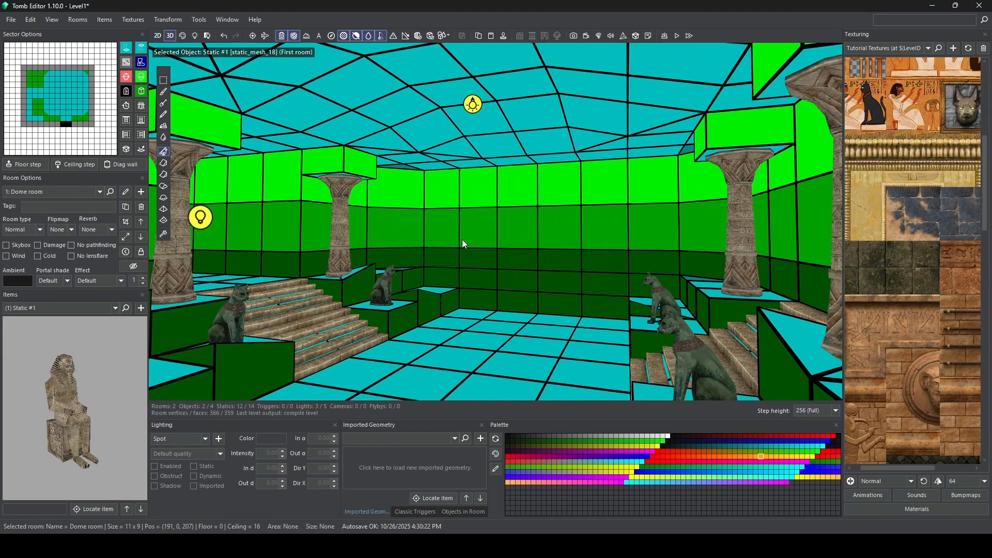
{"action": "right_click_drag", "start_coordinate": [462, 240], "coordinate": [402, 290]}
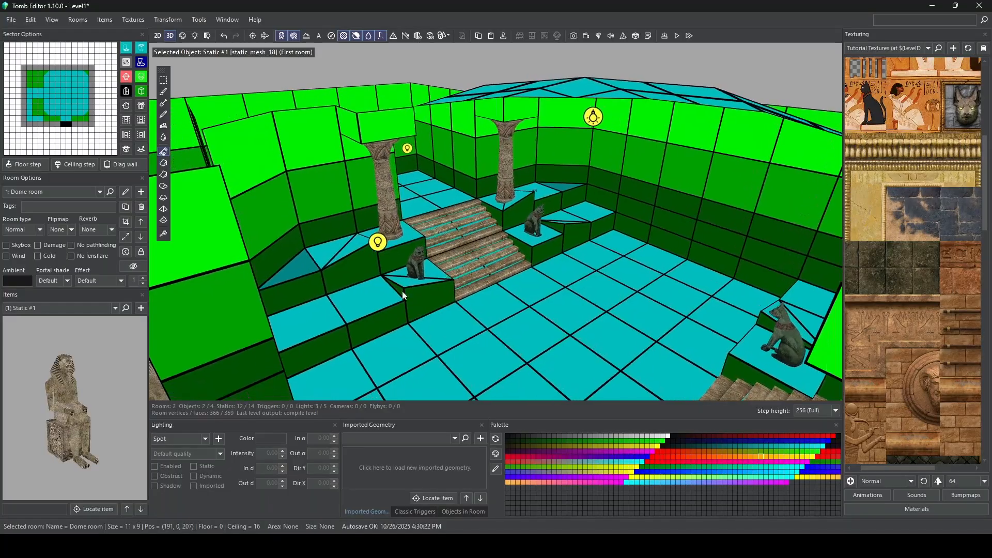
{"action": "left_click", "coordinate": [77, 308]}
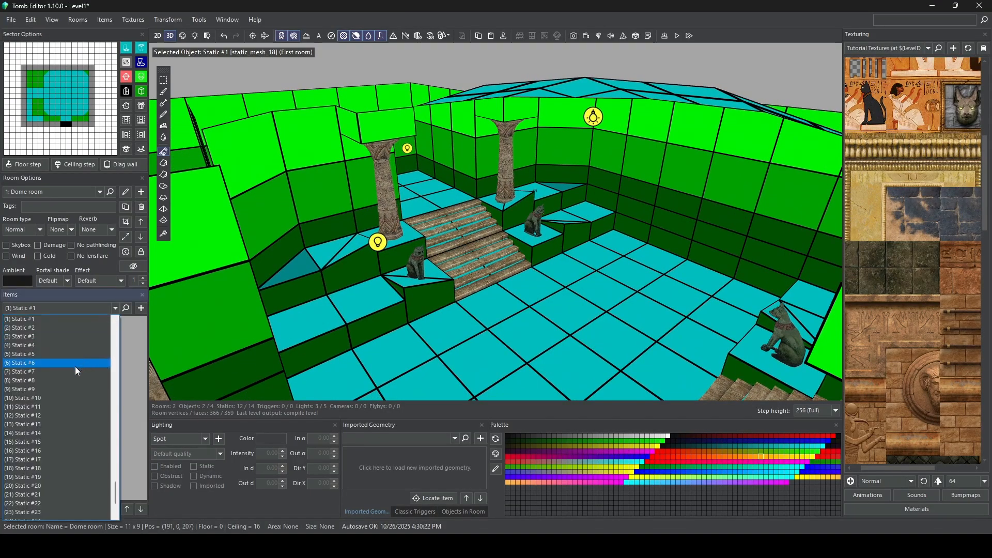
{"action": "left_click", "coordinate": [69, 407]}
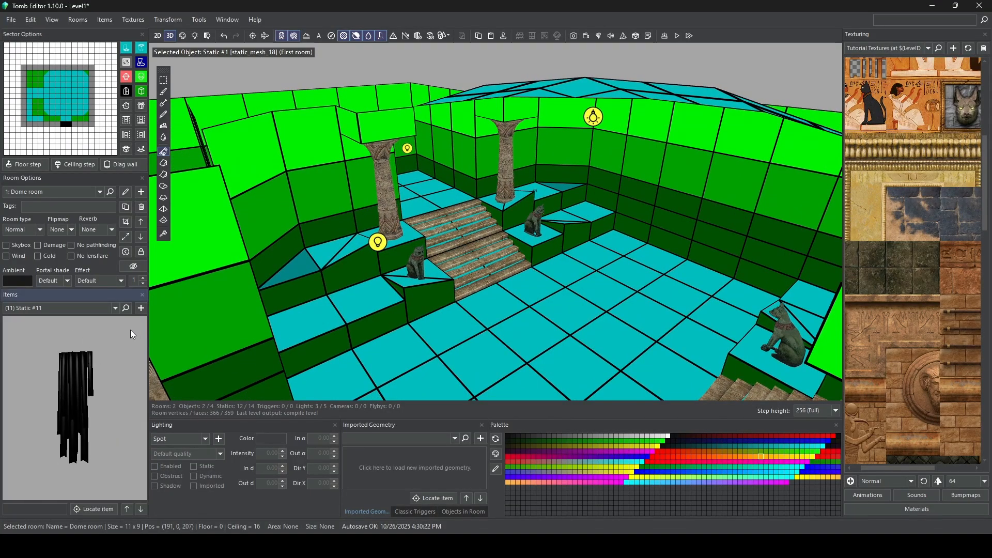
{"action": "left_click", "coordinate": [145, 309]}
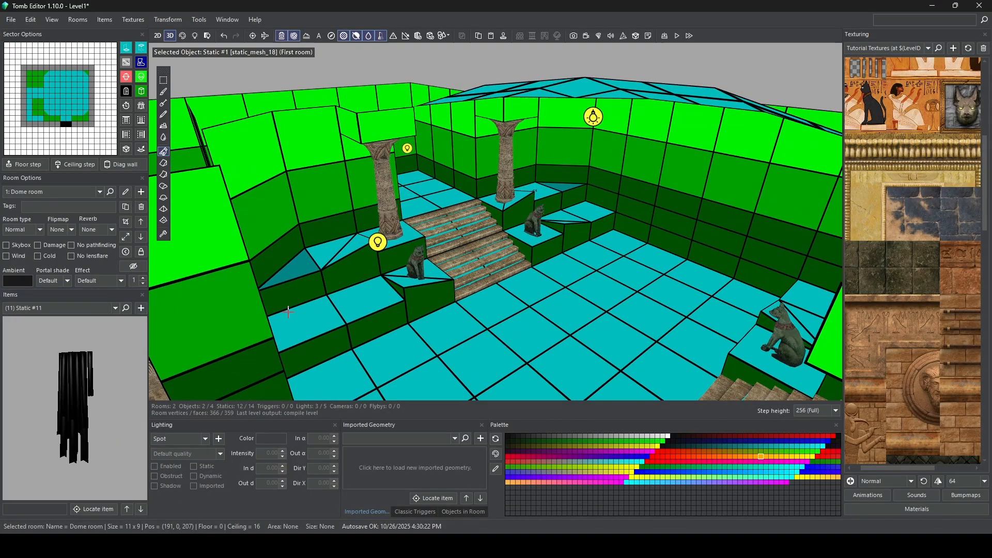
{"action": "left_click", "coordinate": [556, 356]}
Step: Raise Static #11 by 16 clicks to the dome ceiling and shift it to position [203776, -4096, 218112] in sector [8, 6]
{"action": "right_click_drag", "start_coordinate": [517, 325], "coordinate": [584, 305]}
{"action": "left_click_drag", "start_coordinate": [595, 268], "coordinate": [619, 65]}
{"action": "right_click_drag", "start_coordinate": [595, 160], "coordinate": [525, 142]}
{"action": "left_click_drag", "start_coordinate": [525, 141], "coordinate": [540, 51]}
{"action": "right_click_drag", "start_coordinate": [540, 52], "coordinate": [610, 125]}
{"action": "left_click_drag", "start_coordinate": [635, 185], "coordinate": [613, 185]}
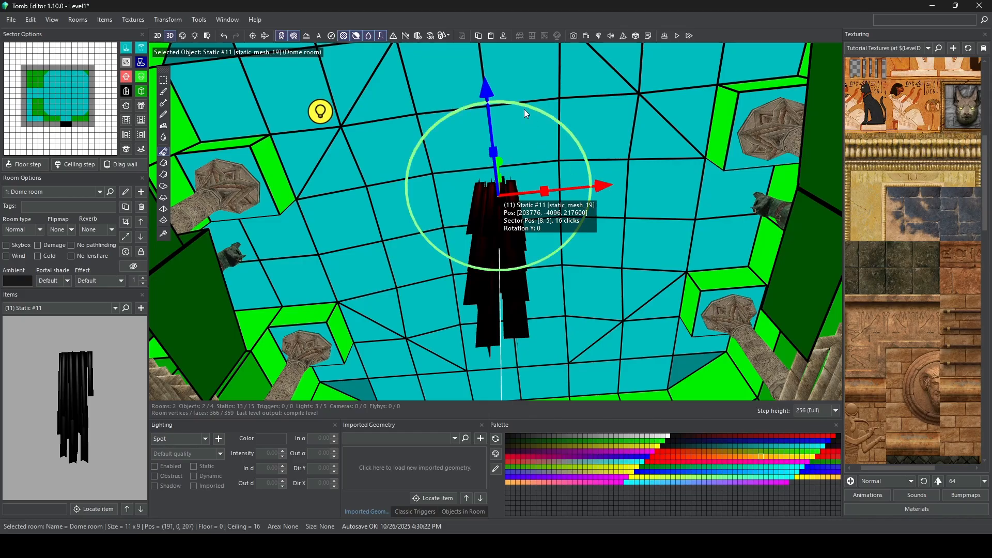
{"action": "right_click_drag", "start_coordinate": [524, 110], "coordinate": [603, 89]}
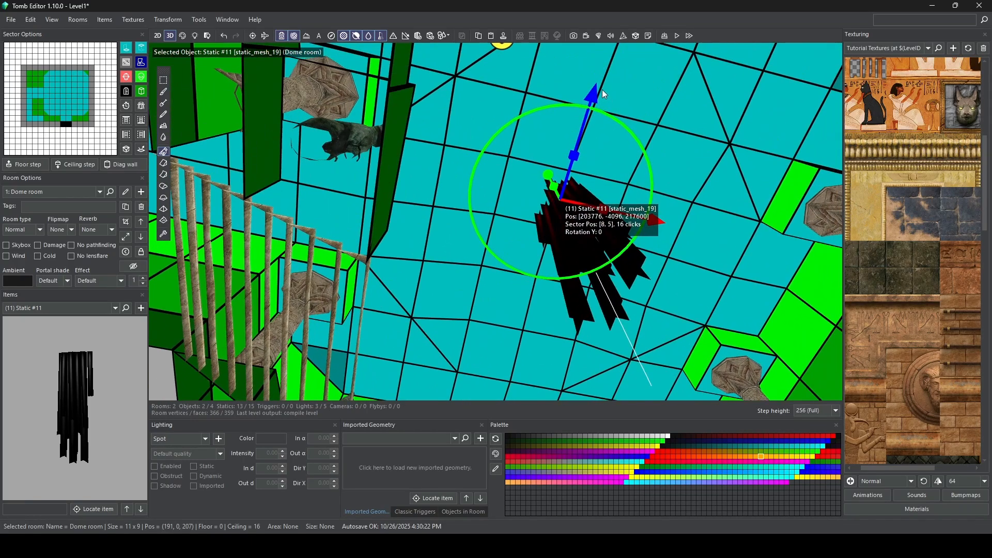
{"action": "left_click_drag", "start_coordinate": [593, 98], "coordinate": [602, 71]}
{"action": "right_click_drag", "start_coordinate": [601, 71], "coordinate": [495, 179]}
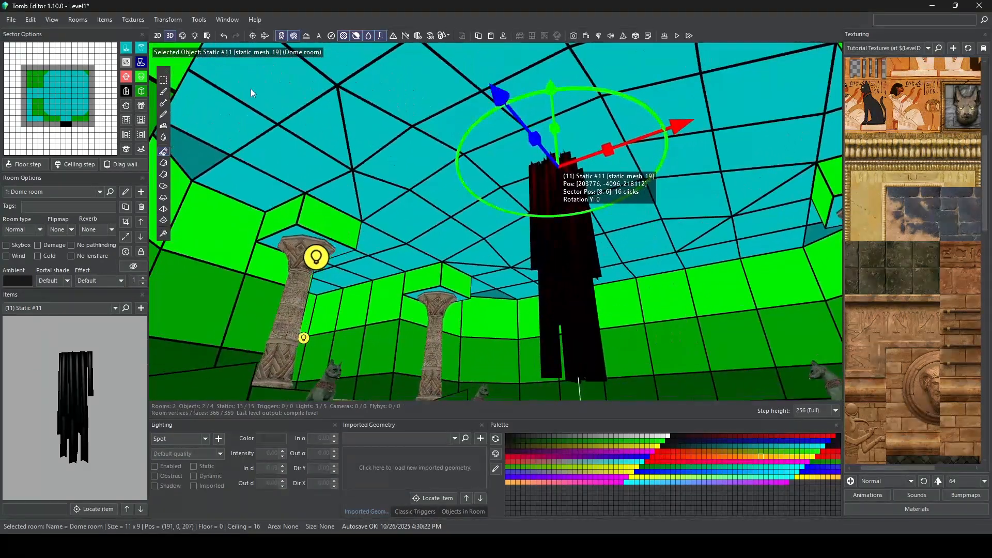
Step: Switch to the textured face view and examine Static #11 against the ceiling window and the floor below
{"action": "left_click", "coordinate": [182, 37]}
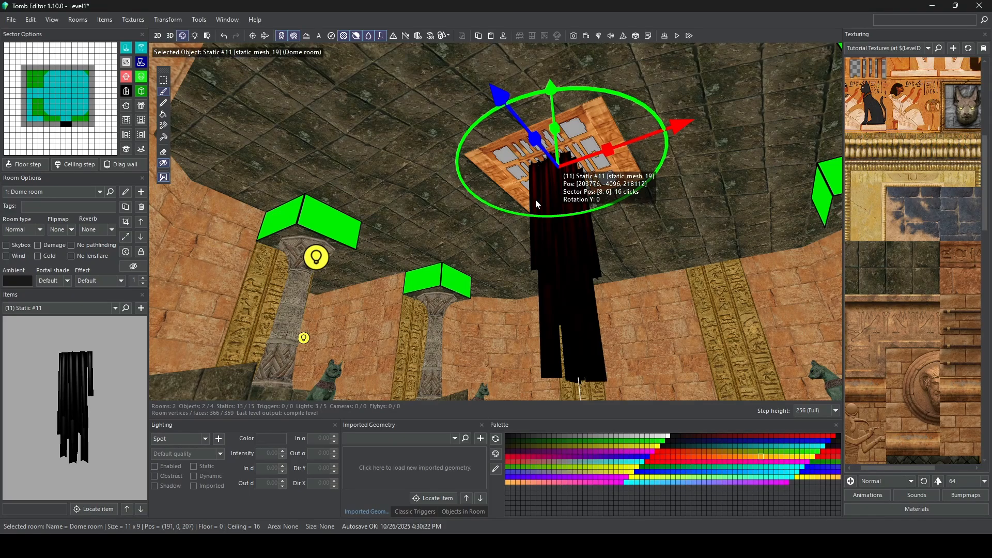
{"action": "right_click_drag", "start_coordinate": [556, 234], "coordinate": [542, 152]}
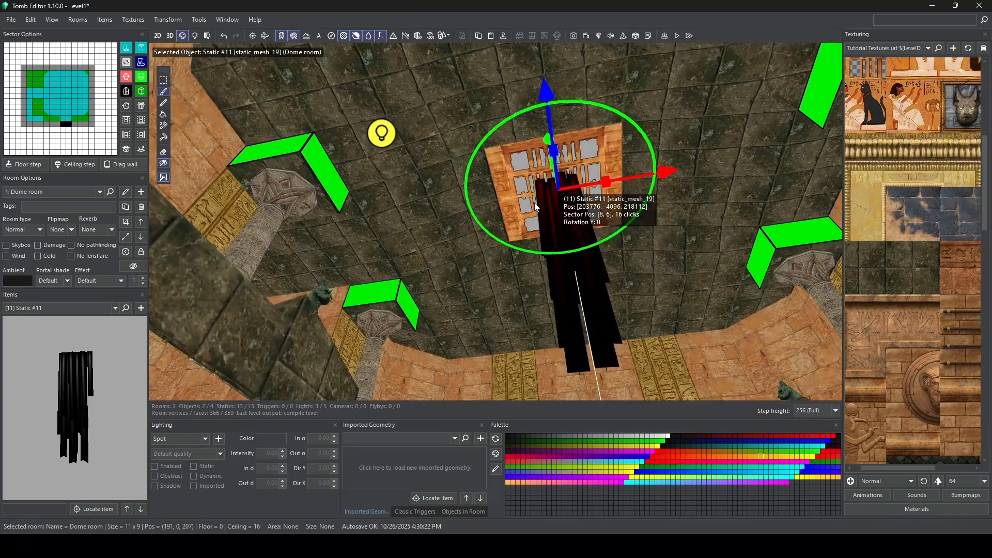
{"action": "right_click_drag", "start_coordinate": [535, 204], "coordinate": [470, 317]}
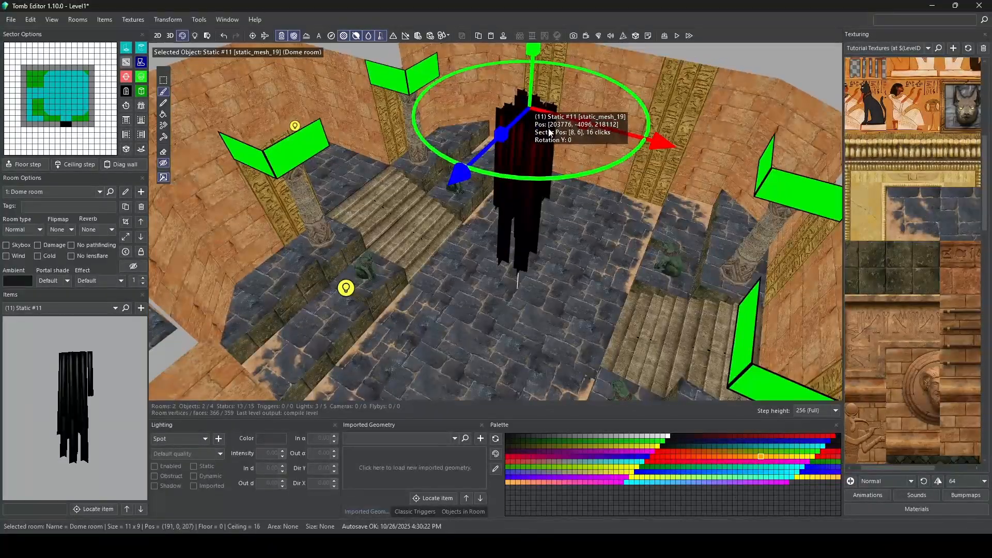
{"action": "right_click_drag", "start_coordinate": [549, 132], "coordinate": [519, 158]}
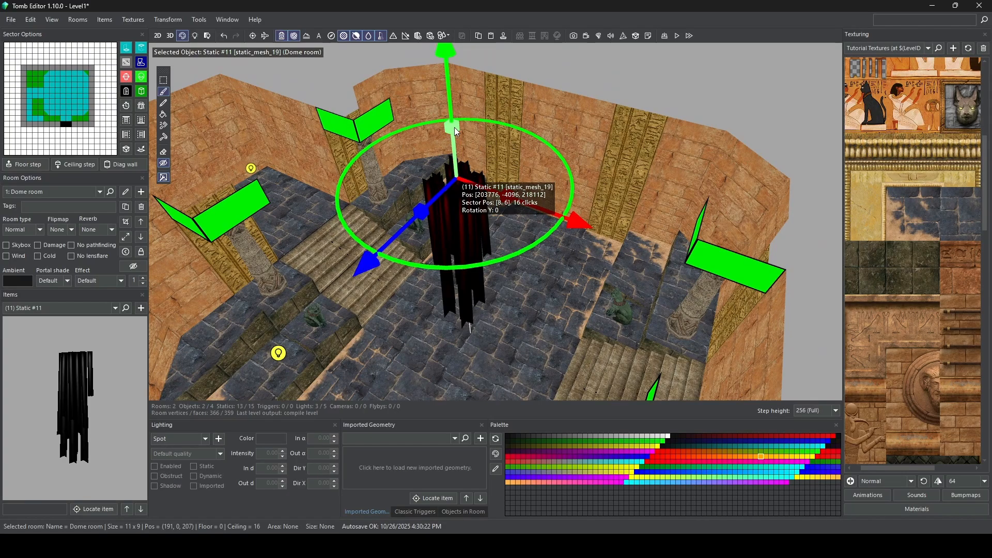
{"action": "left_click_drag", "start_coordinate": [425, 210], "coordinate": [362, 274]}
{"action": "right_click_drag", "start_coordinate": [401, 191], "coordinate": [449, 181]}
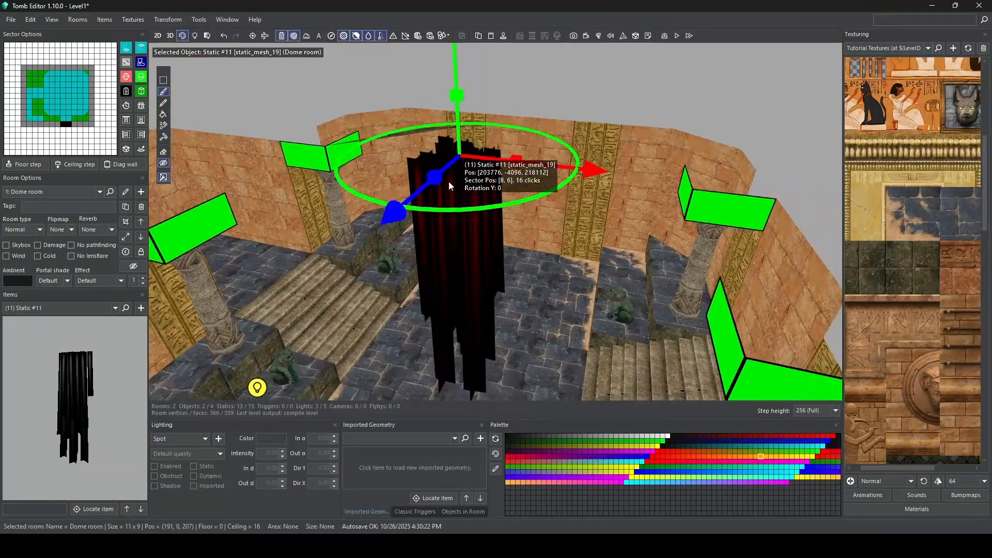
{"action": "left_click_drag", "start_coordinate": [436, 178], "coordinate": [426, 190]}
{"action": "right_click_drag", "start_coordinate": [427, 190], "coordinate": [570, 165]}
Step: Search the textures of all rooms, not only the selected ones, for faces that are untextured or have the default texture
{"action": "scroll", "coordinate": [433, 254], "scroll_direction": "up", "scroll_amount": 5}
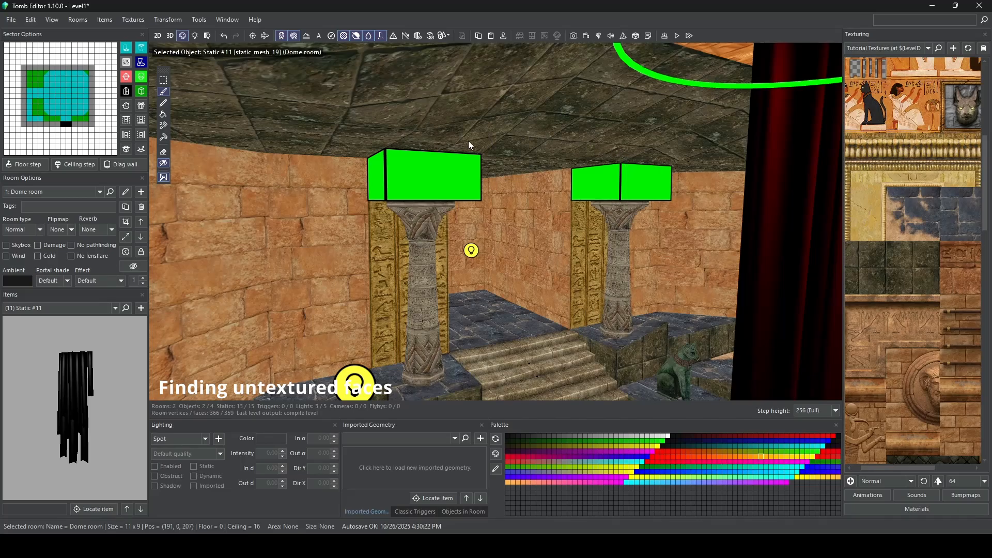
{"action": "right_click_drag", "start_coordinate": [571, 252], "coordinate": [484, 167]}
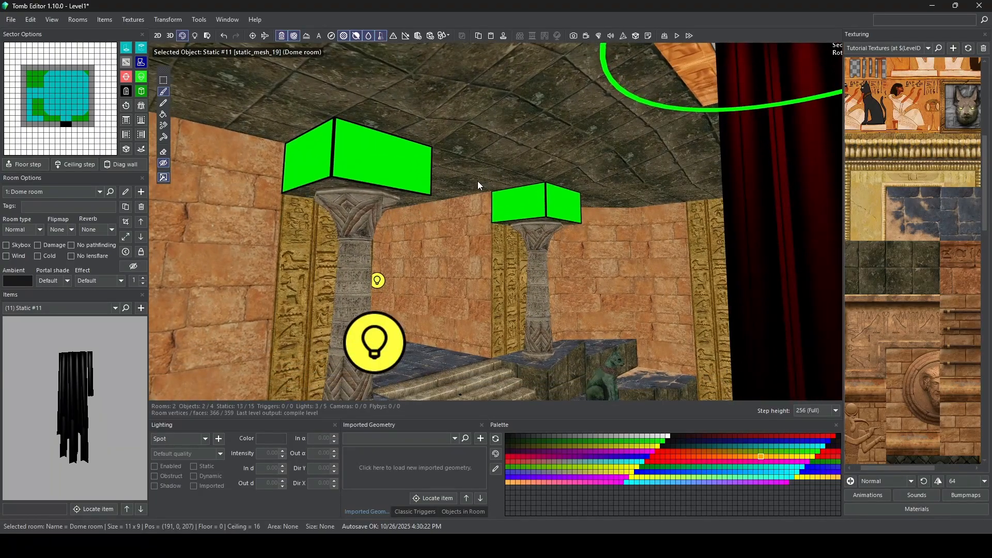
{"action": "scroll", "coordinate": [478, 183], "scroll_direction": "up", "scroll_amount": 1}
{"action": "scroll", "coordinate": [478, 181], "scroll_direction": "down", "scroll_amount": 2}
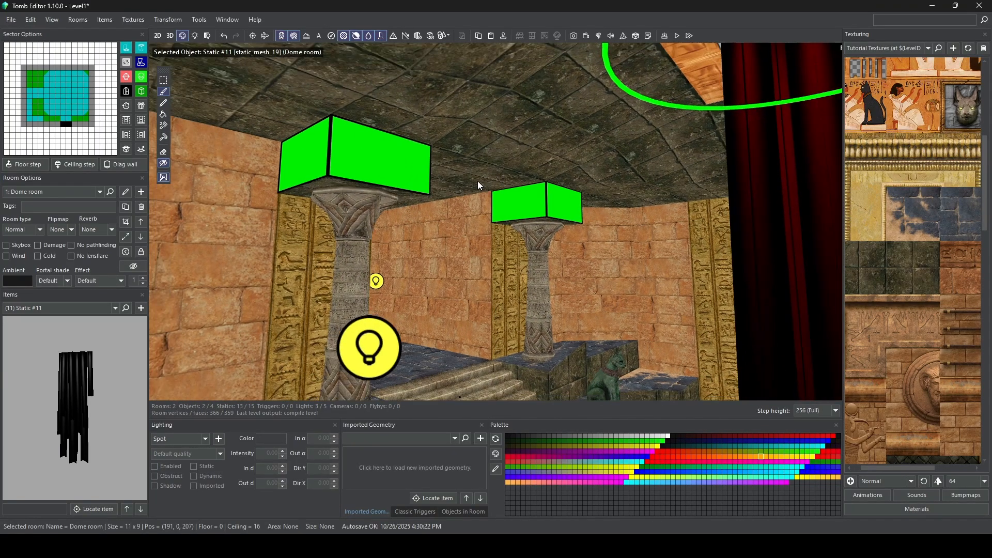
{"action": "right_click_drag", "start_coordinate": [523, 184], "coordinate": [486, 192]}
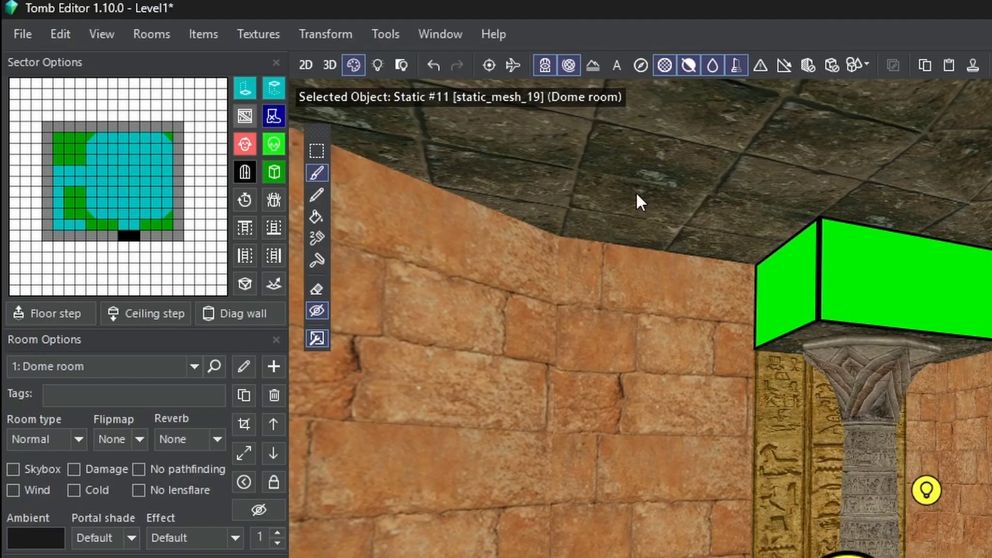
{"action": "left_click", "coordinate": [266, 31]}
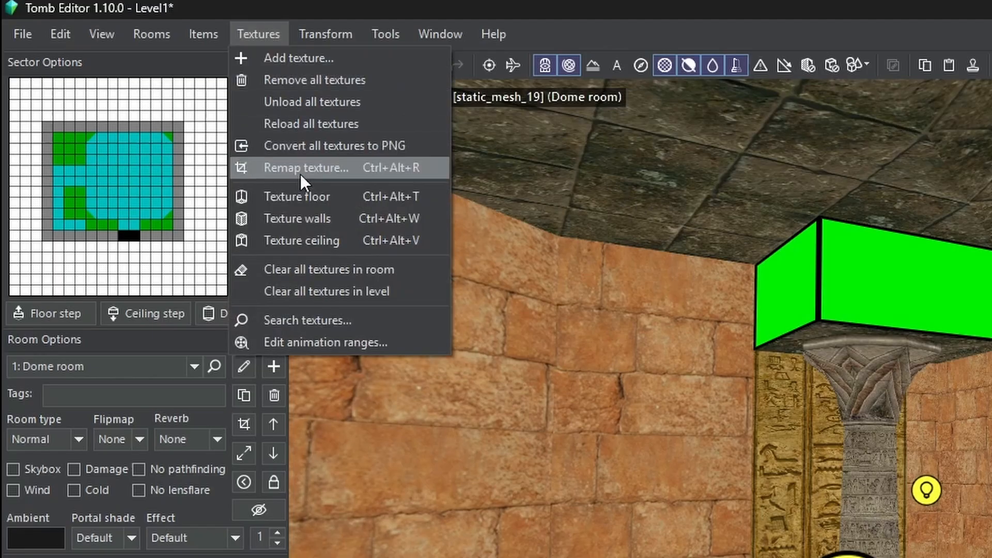
{"action": "left_click", "coordinate": [304, 321]}
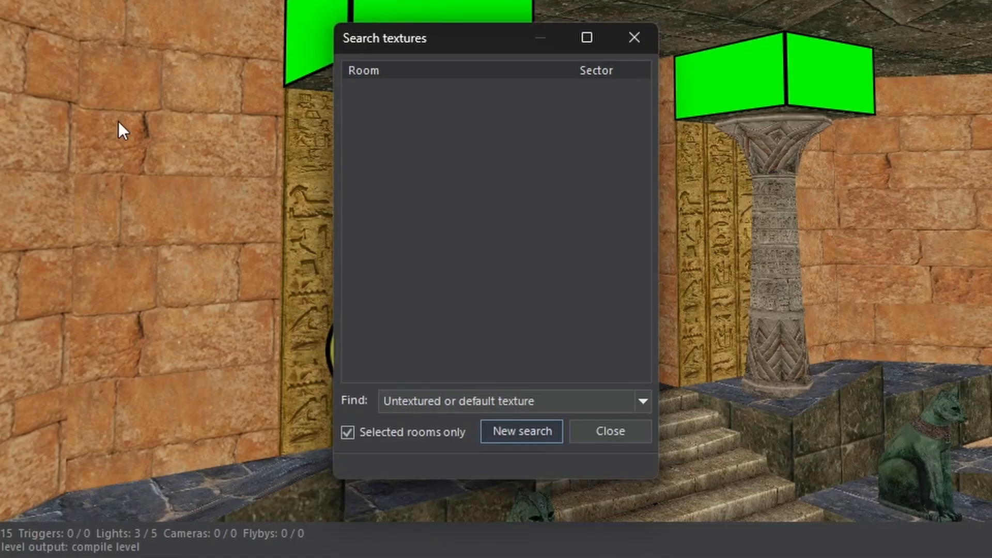
{"action": "left_click", "coordinate": [463, 404]}
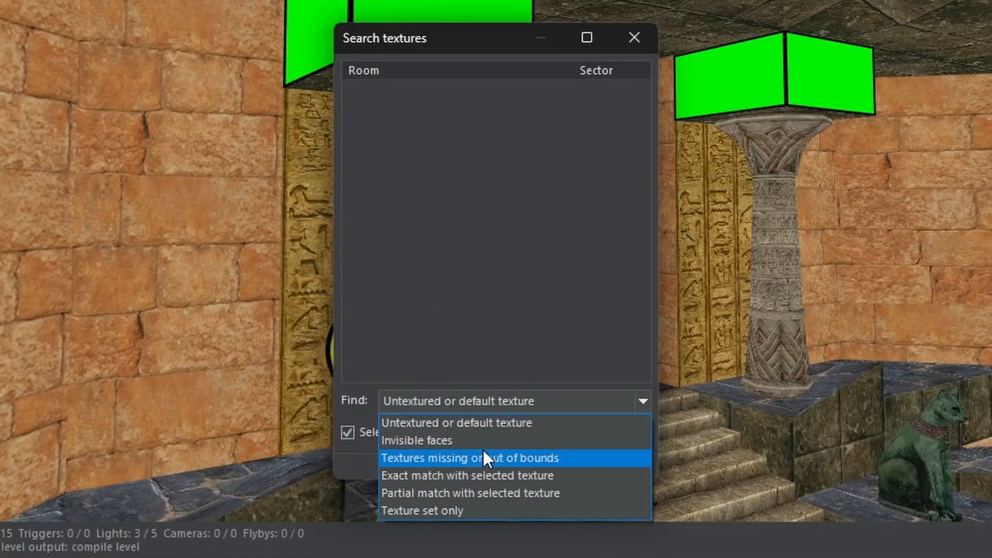
{"action": "left_click", "coordinate": [489, 424]}
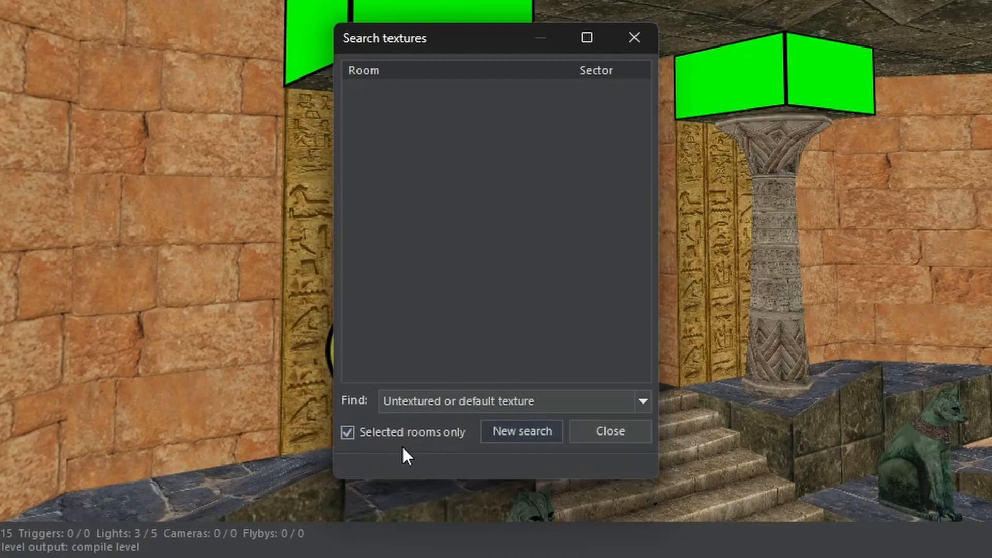
{"action": "left_click", "coordinate": [411, 432]}
{"action": "left_click", "coordinate": [534, 439]}
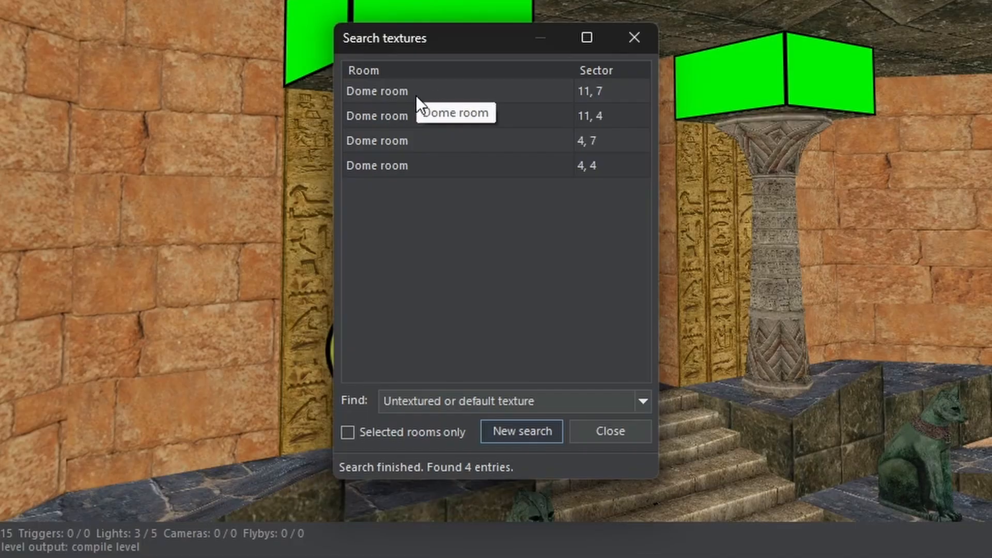
Step: Go through the found Dome room sectors, examine the untextured faces above the columns and close the texture search
{"action": "left_click", "coordinate": [393, 113]}
{"action": "left_click", "coordinate": [385, 140]}
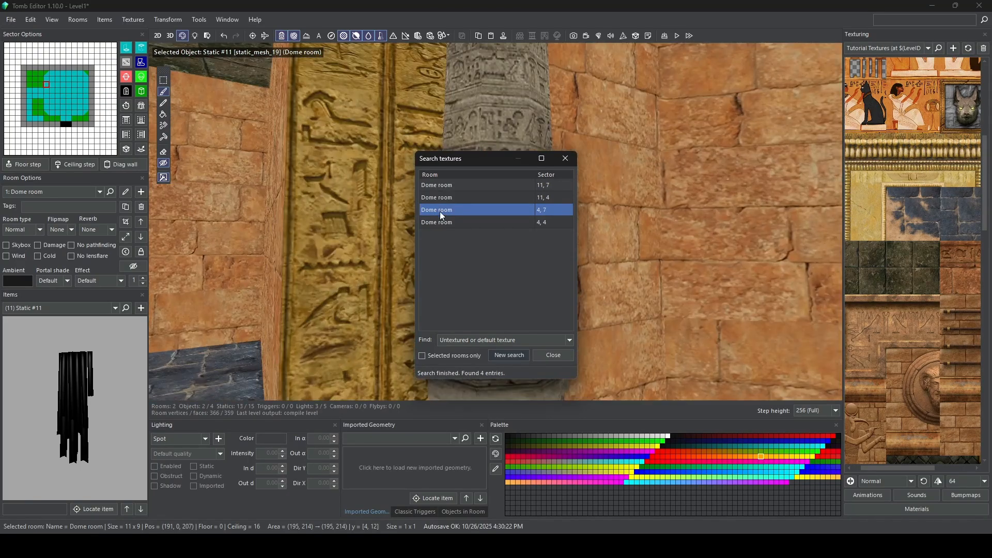
{"action": "left_click", "coordinate": [441, 223]}
{"action": "left_click", "coordinate": [461, 208]}
{"action": "right_click_drag", "start_coordinate": [308, 210], "coordinate": [406, 202]}
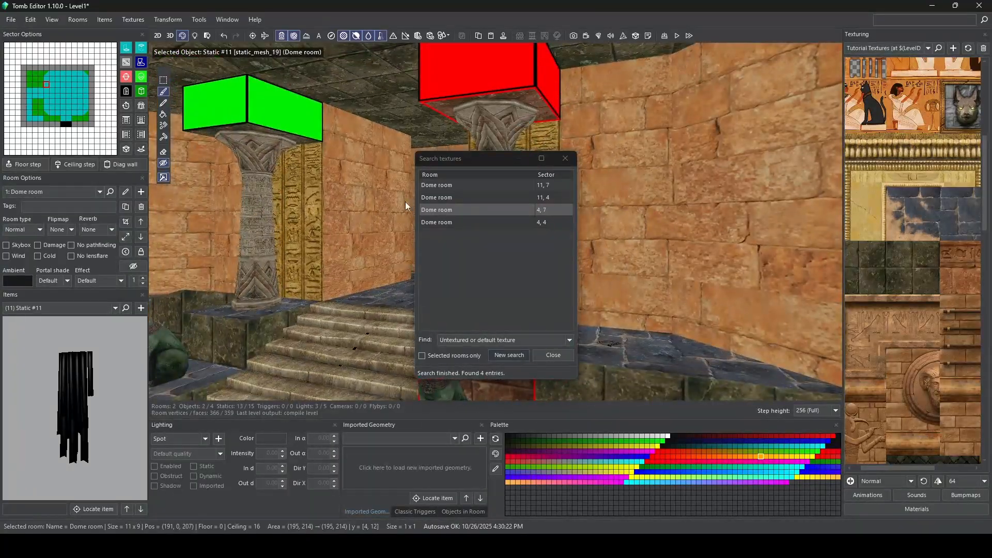
{"action": "left_click", "coordinate": [455, 186]}
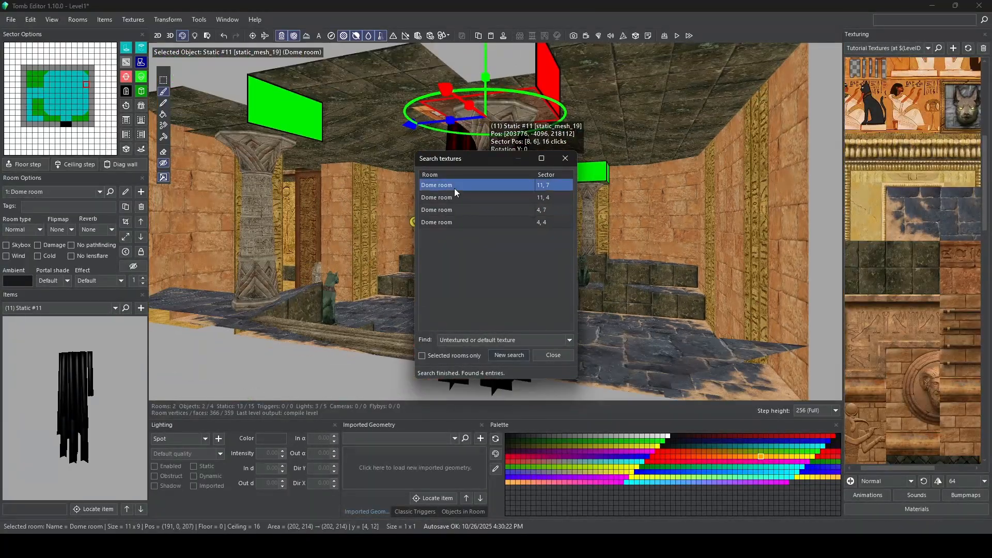
{"action": "left_click", "coordinate": [566, 358]}
{"action": "right_click_drag", "start_coordinate": [326, 210], "coordinate": [482, 207]}
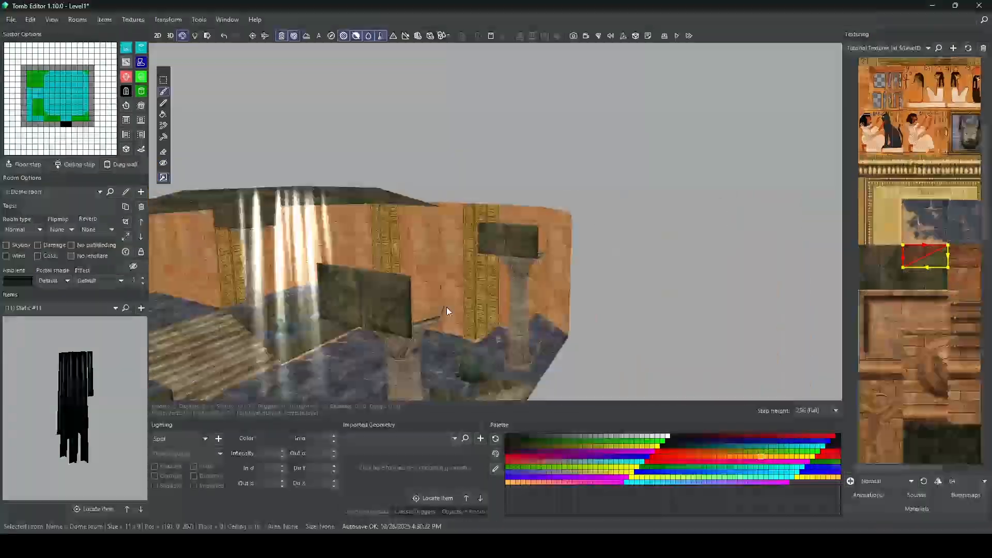
{"action": "right_click_drag", "start_coordinate": [446, 307], "coordinate": [440, 249]}
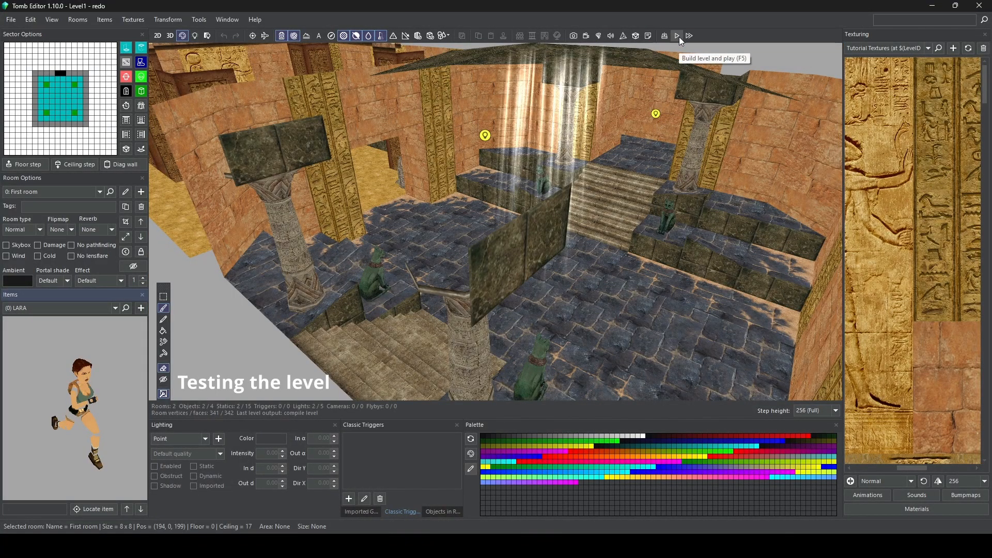
Step: Build and play the level, then run Lara through First room to the pickup in the dark recess behind the pillar
{"action": "left_click", "coordinate": [678, 35]}
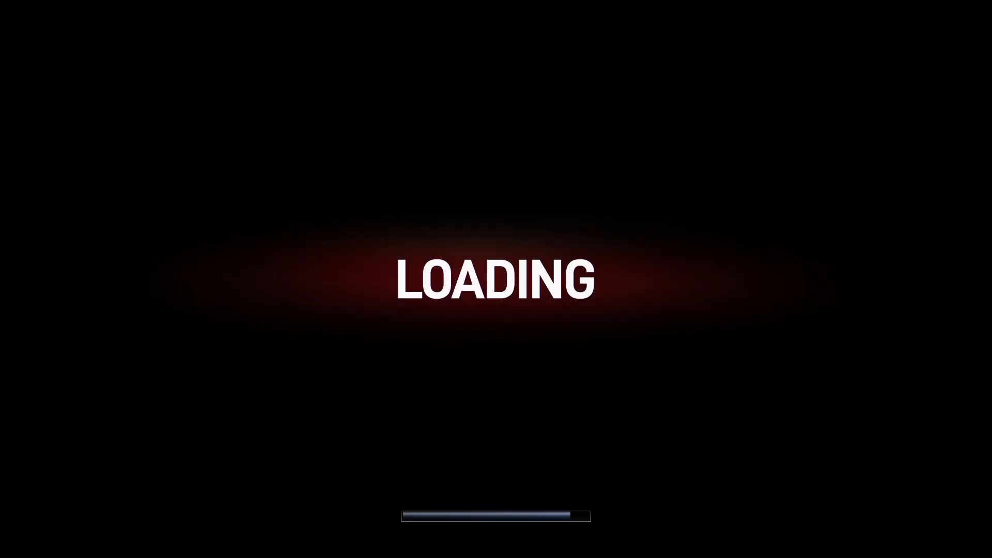
{"action": "key", "text": "Up"}
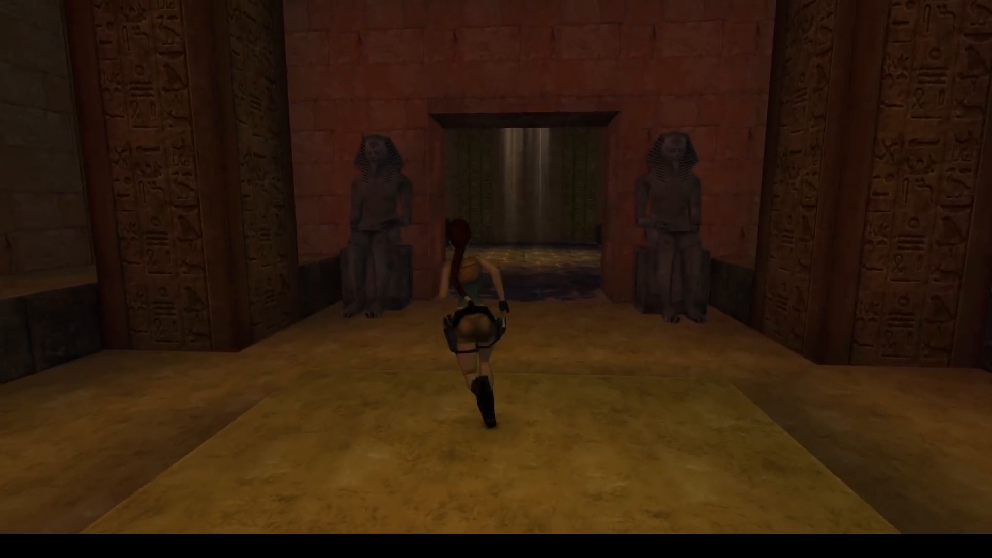
{"action": "key", "text": "Left"}
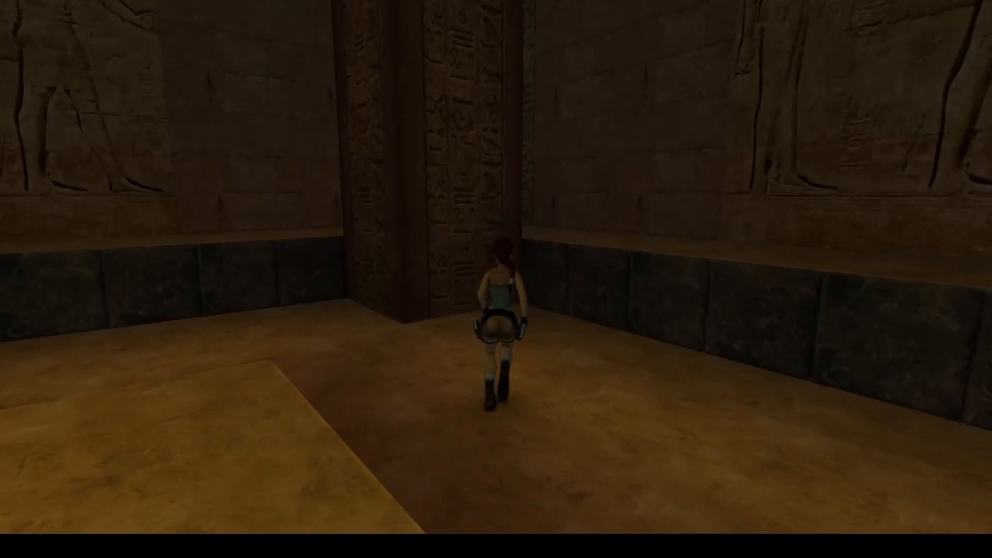
{"action": "key", "text": "Right"}
{"action": "key", "text": "Up"}
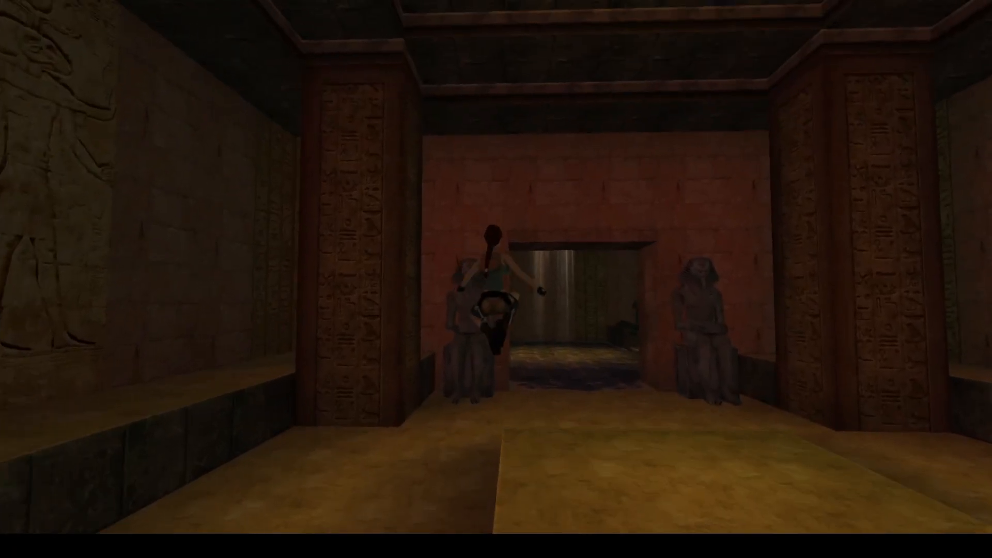
{"action": "key", "text": "Up"}
Step: Run Lara into the Dome room, examine the light beam and cat statues, and climb the side stairs
{"action": "key", "text": "Up"}
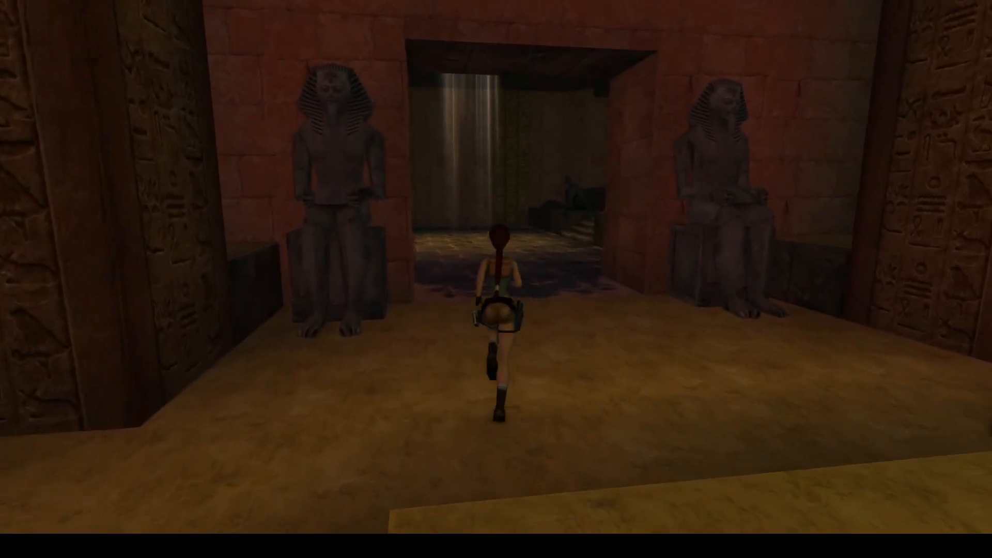
{"action": "key", "text": "Up"}
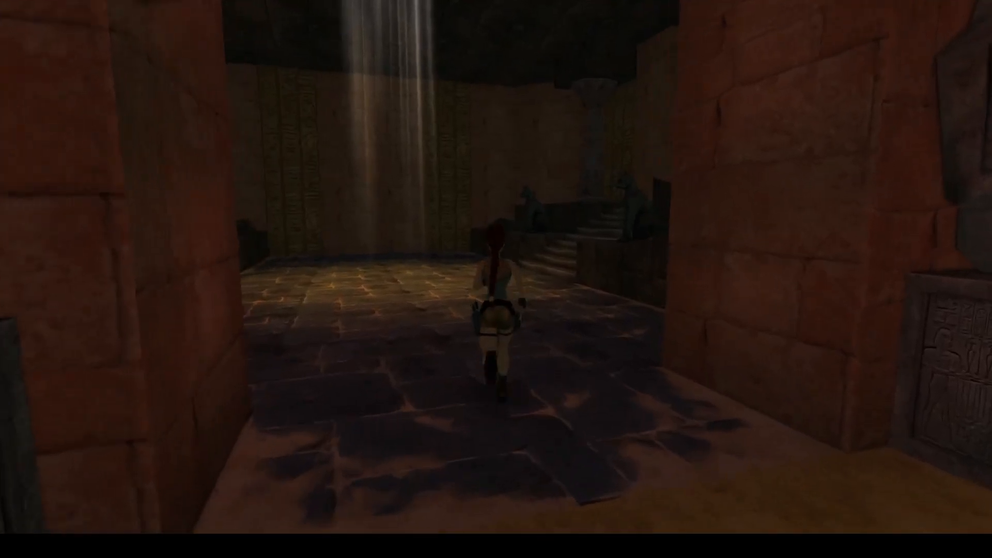
{"action": "key", "text": "Up"}
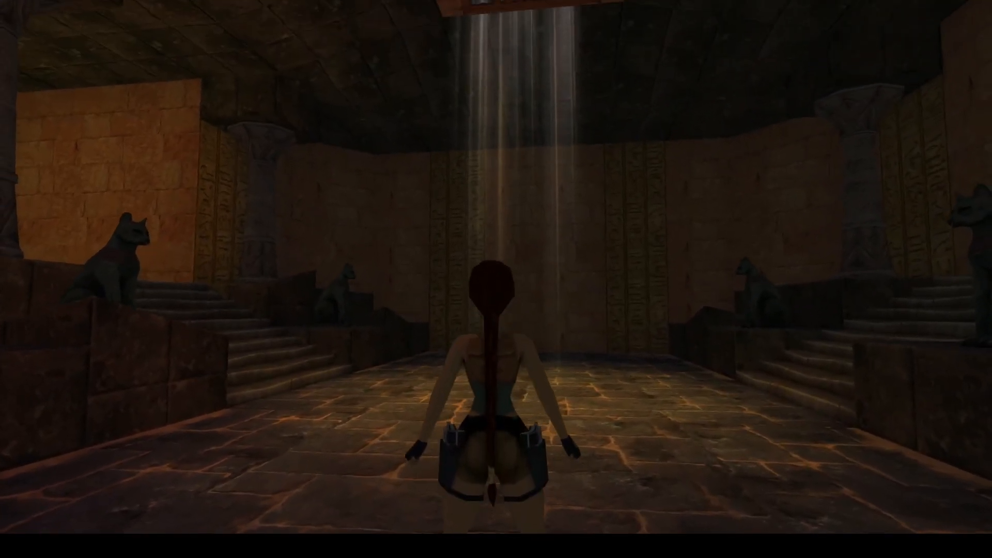
{"action": "key", "text": "Left"}
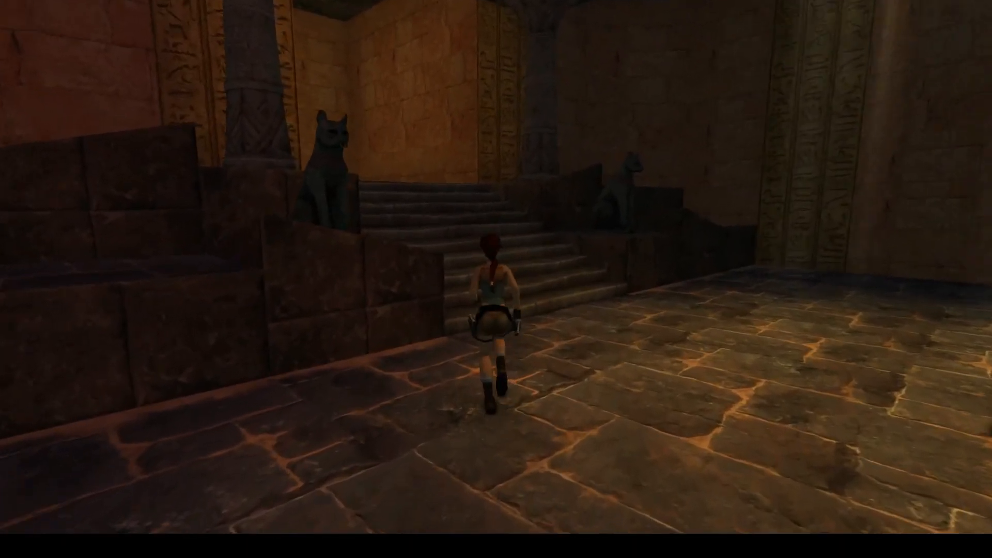
{"action": "key", "text": "Up"}
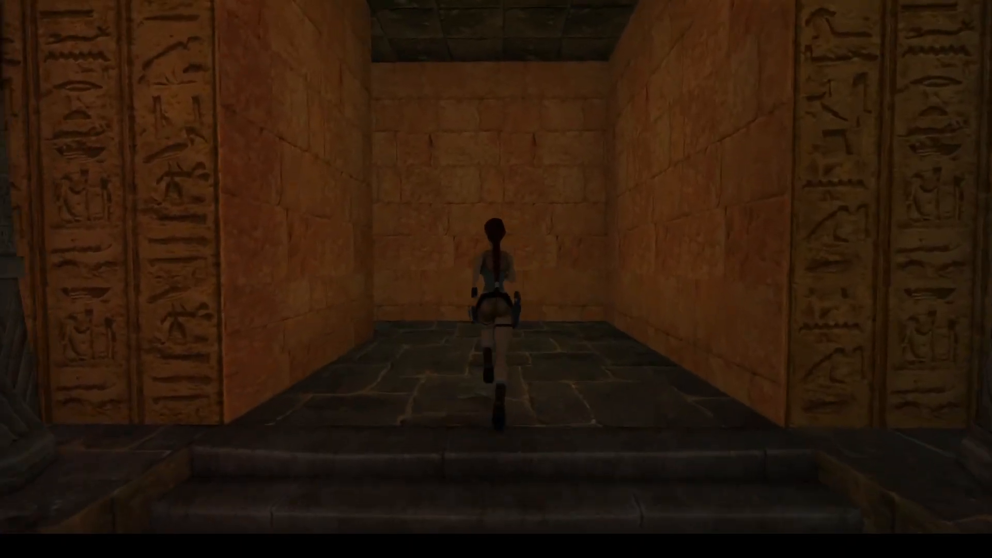
Step: Lead Lara along the dark side corridor and collect the medipack at its end
{"action": "key", "text": "Left"}
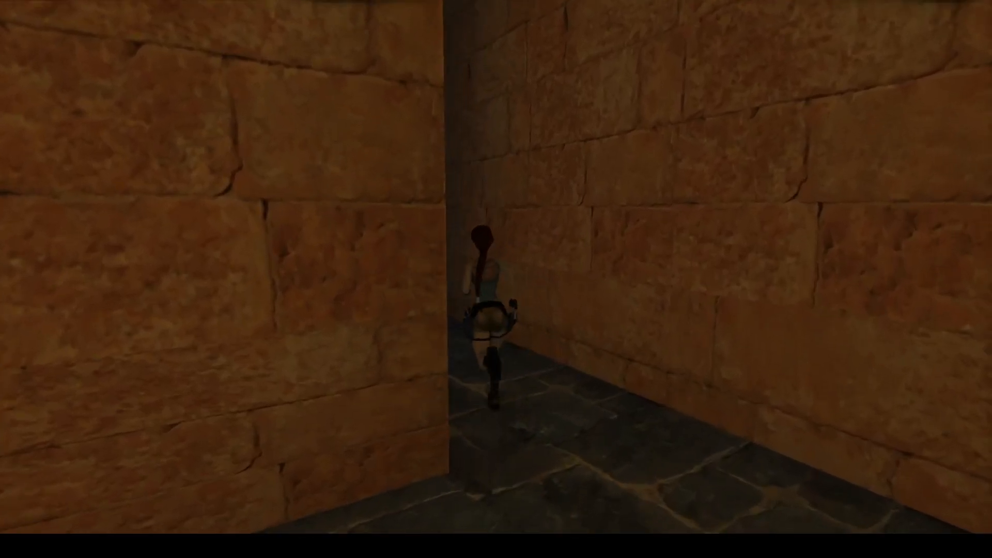
{"action": "key", "text": "Left"}
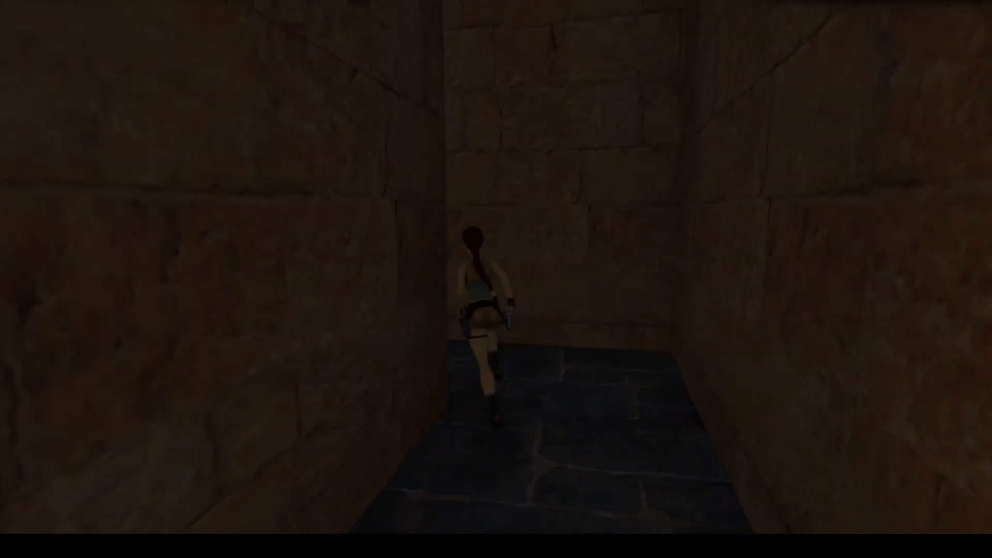
{"action": "key", "text": "Up"}
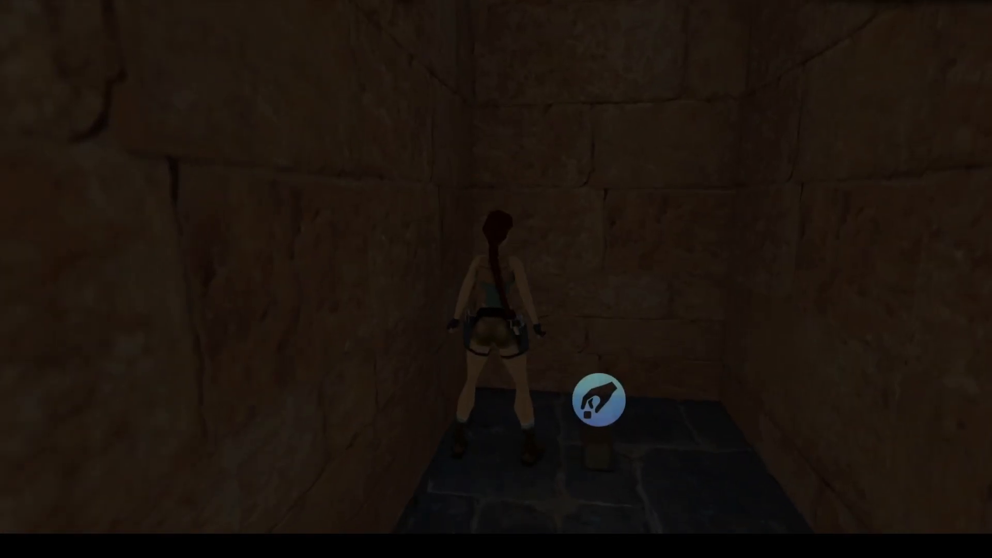
{"action": "key", "text": "ctrl"}
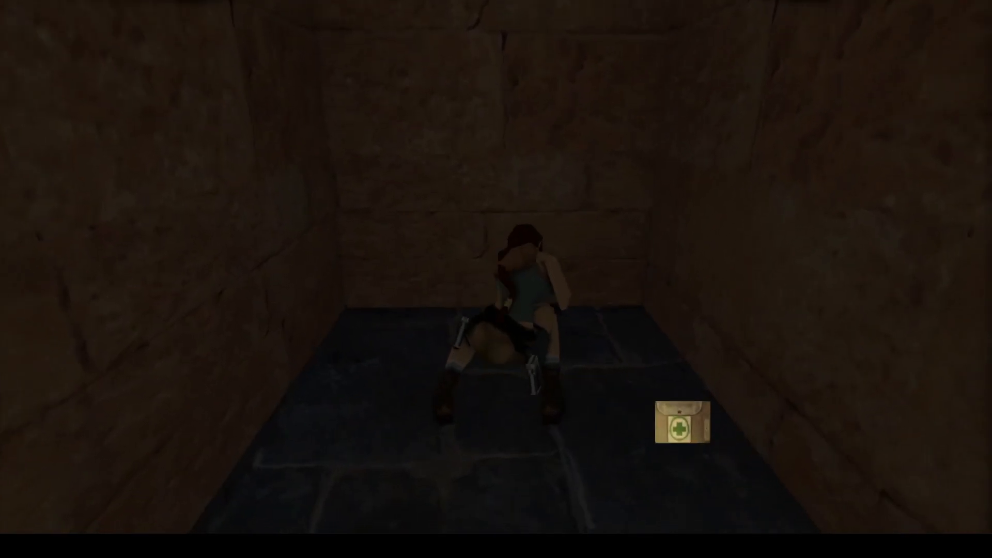
{"action": "key", "text": "Left"}
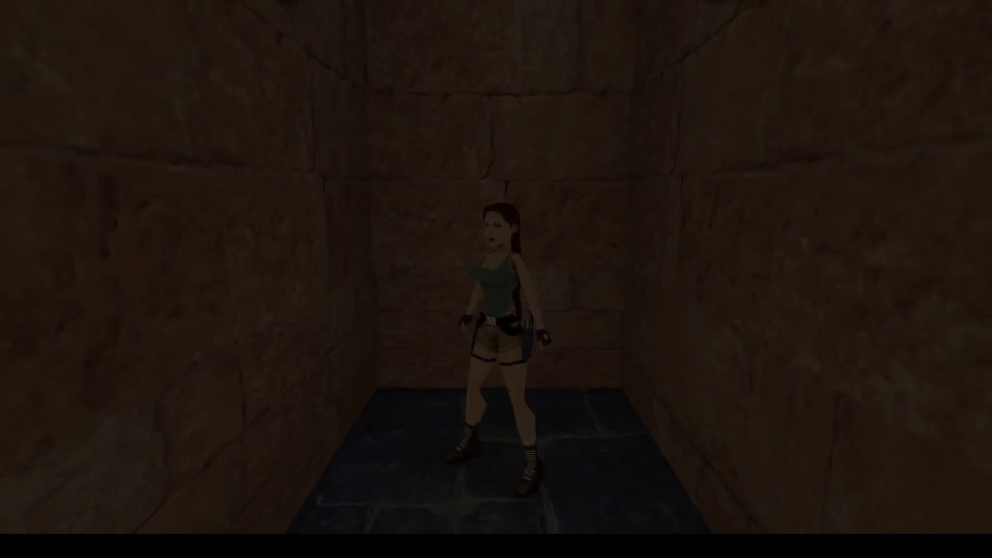
Step: Pause the game and set Interaction Highlighter to Disabled in the Sound and Gameplay options
{"action": "key", "text": "Escape"}
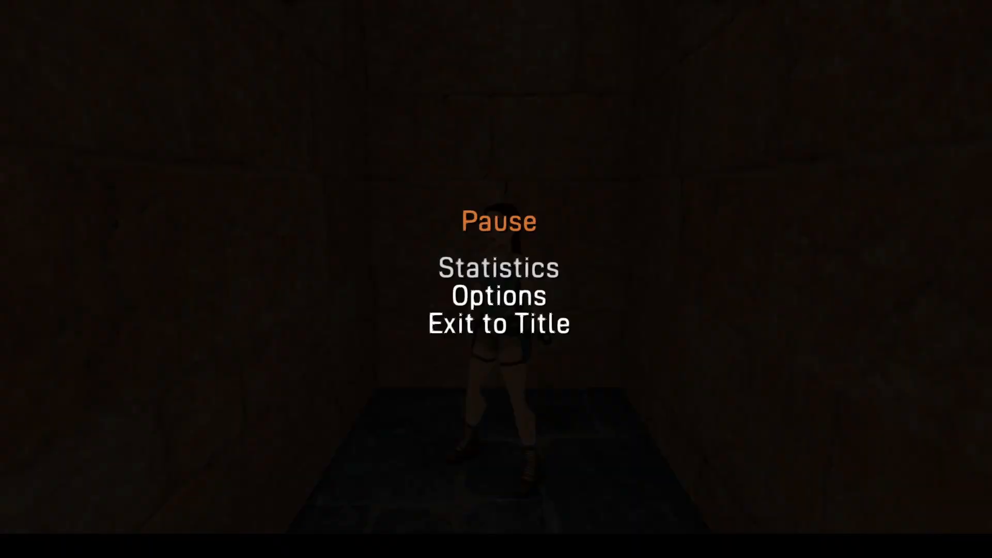
{"action": "key", "text": "Down"}
{"action": "key", "text": "Return"}
{"action": "key", "text": "Down"}
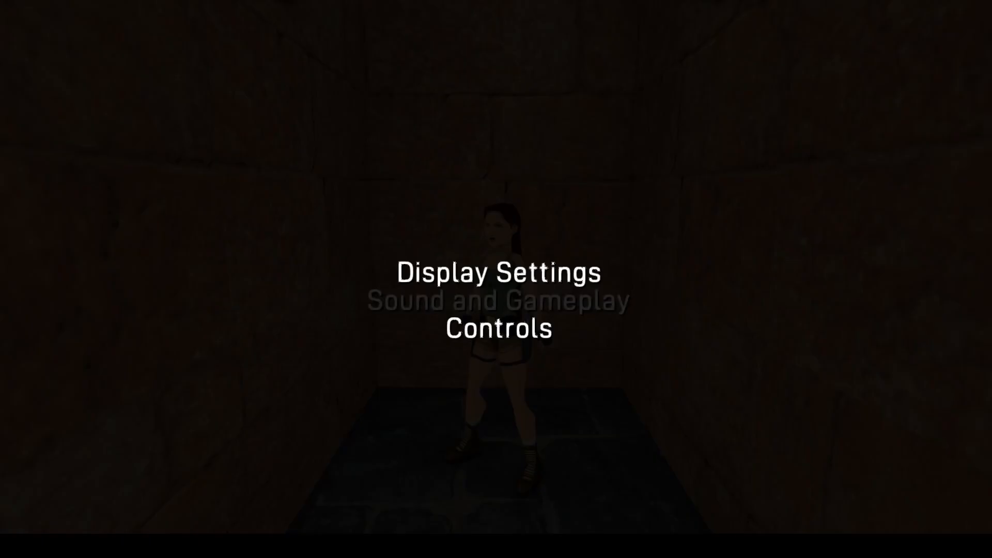
{"action": "key", "text": "Return"}
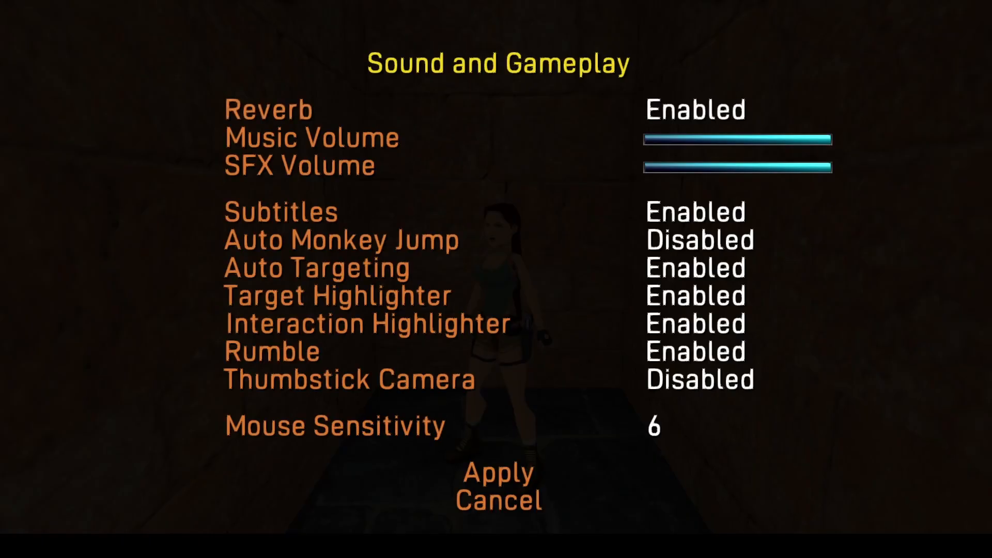
{"action": "key", "text": "Down"}
{"action": "key", "text": "Down"}
{"action": "key", "text": "Down"}
{"action": "key", "text": "Down"}
{"action": "key", "text": "Down"}
{"action": "key", "text": "Down"}
{"action": "key", "text": "Down"}
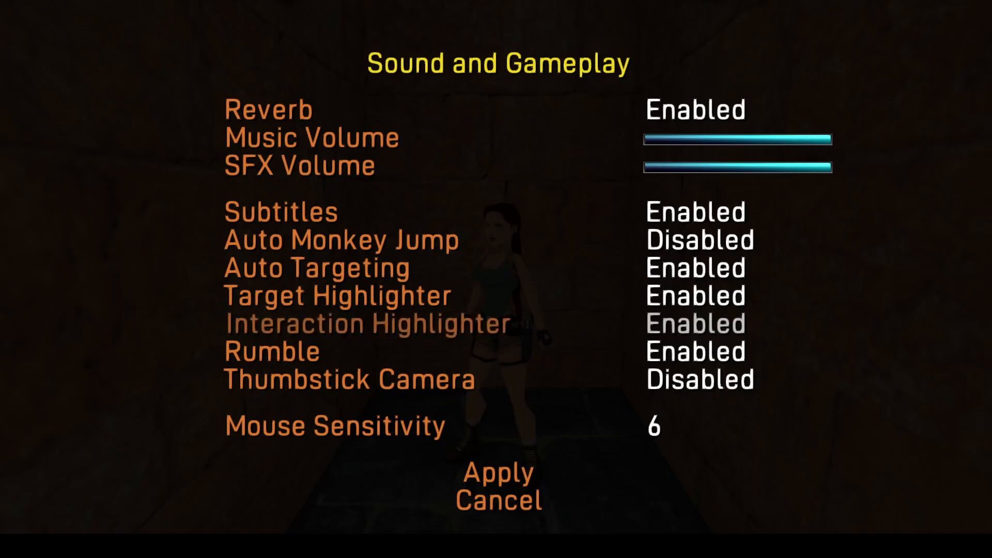
{"action": "key", "text": "Right"}
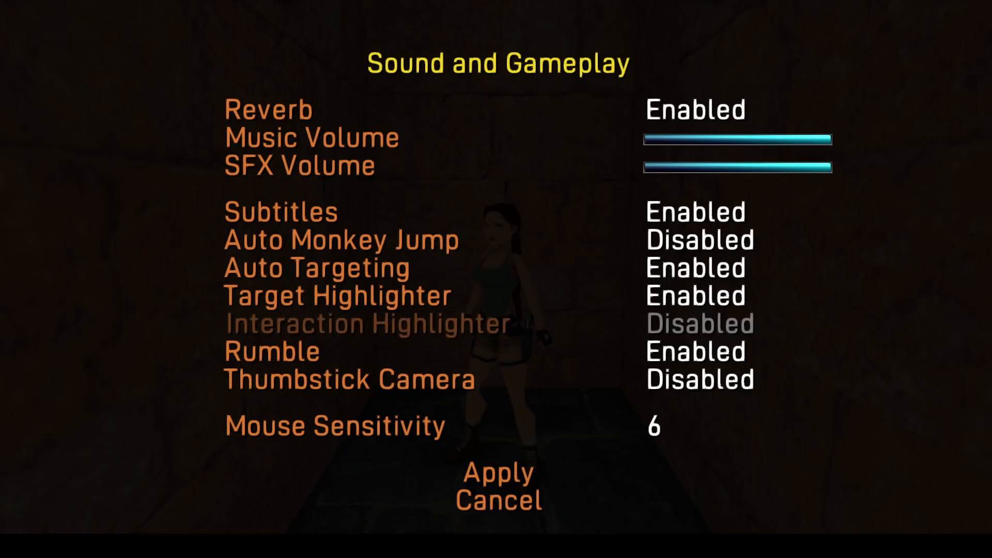
Step: Apply the changed gameplay settings and resume the game
{"action": "key", "text": "Down"}
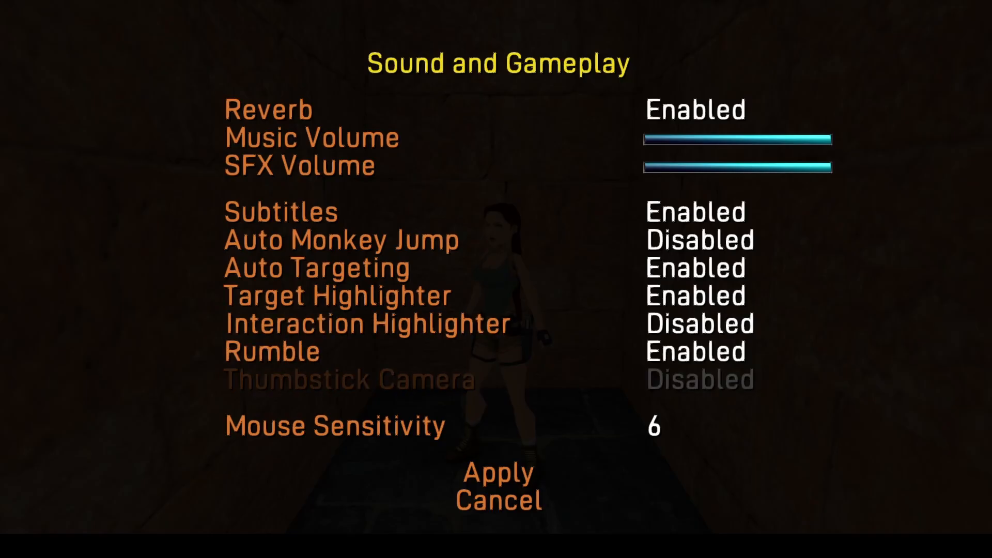
{"action": "key", "text": "Down"}
{"action": "key", "text": "Down"}
{"action": "key", "text": "Return"}
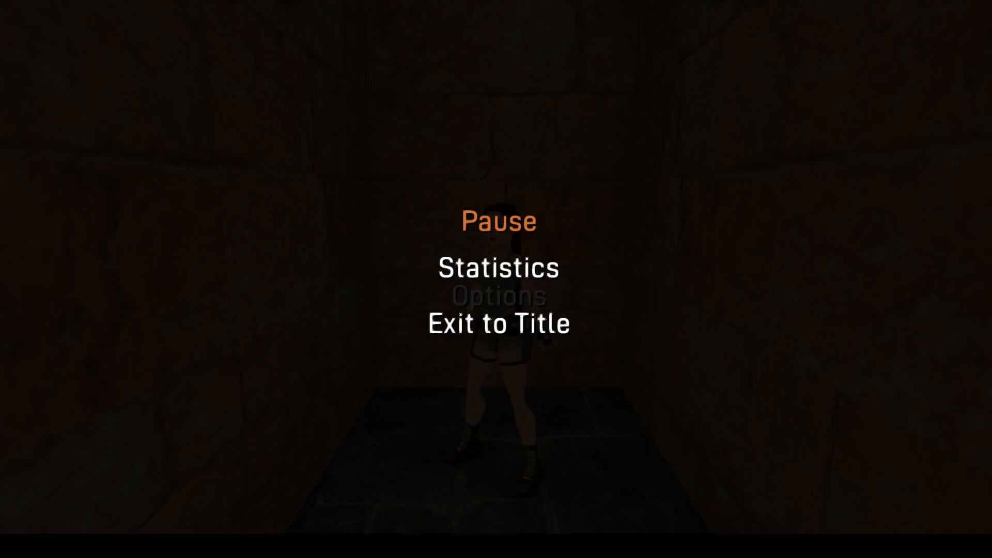
{"action": "key", "text": "Escape"}
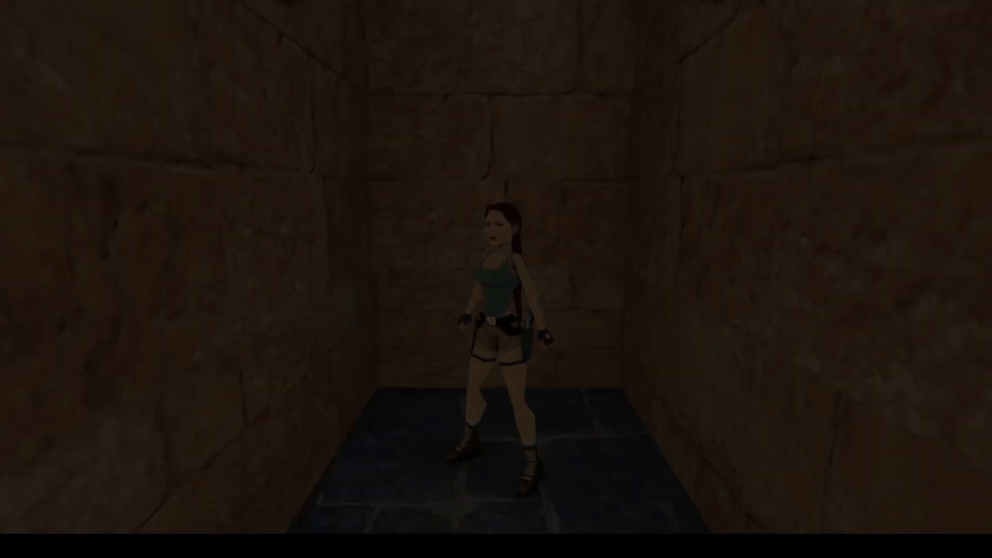